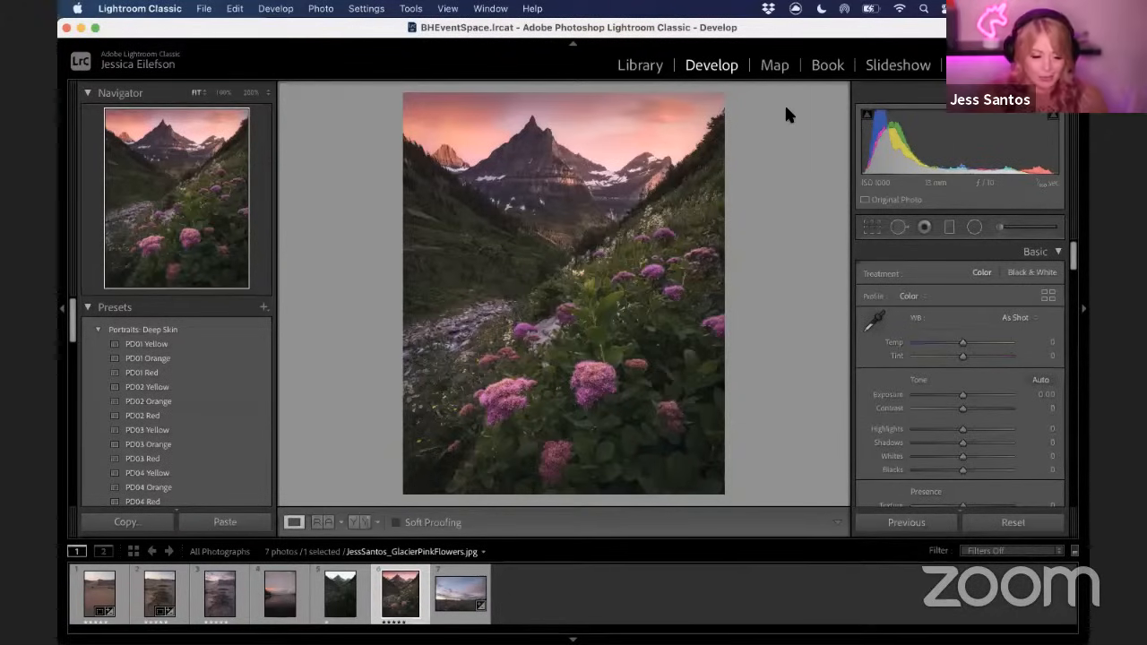
# Select the dark mountain-valley photo and set its Highlights to -58 and Shadows to +55
pyautogui.click(353, 599)
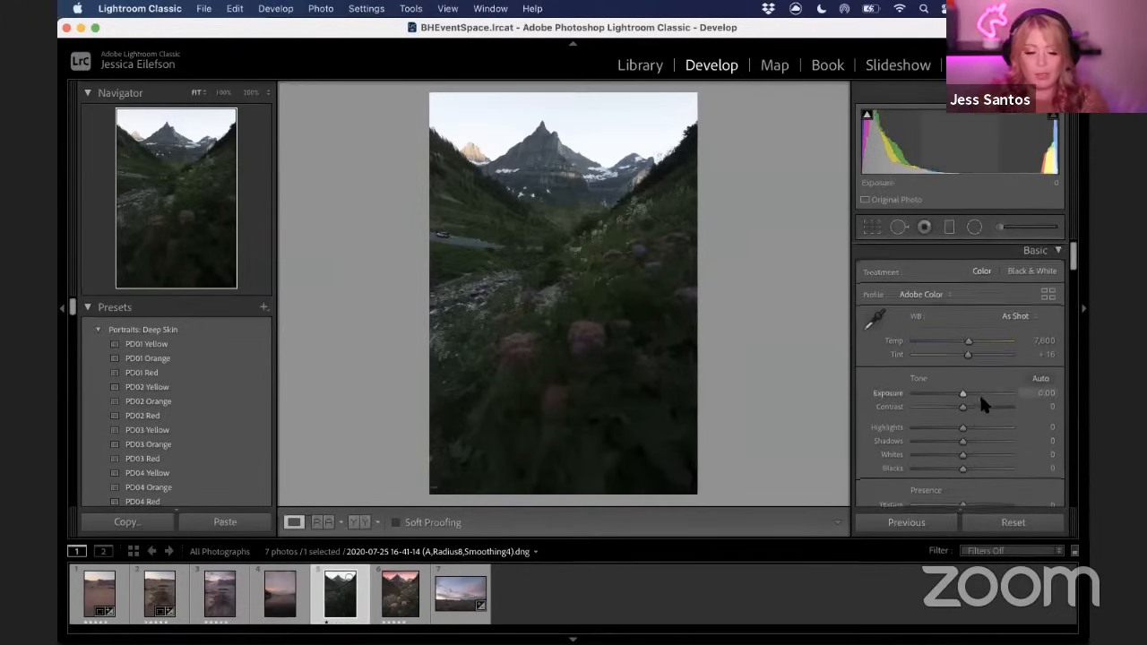
pyautogui.scroll(-4, 981, 392)
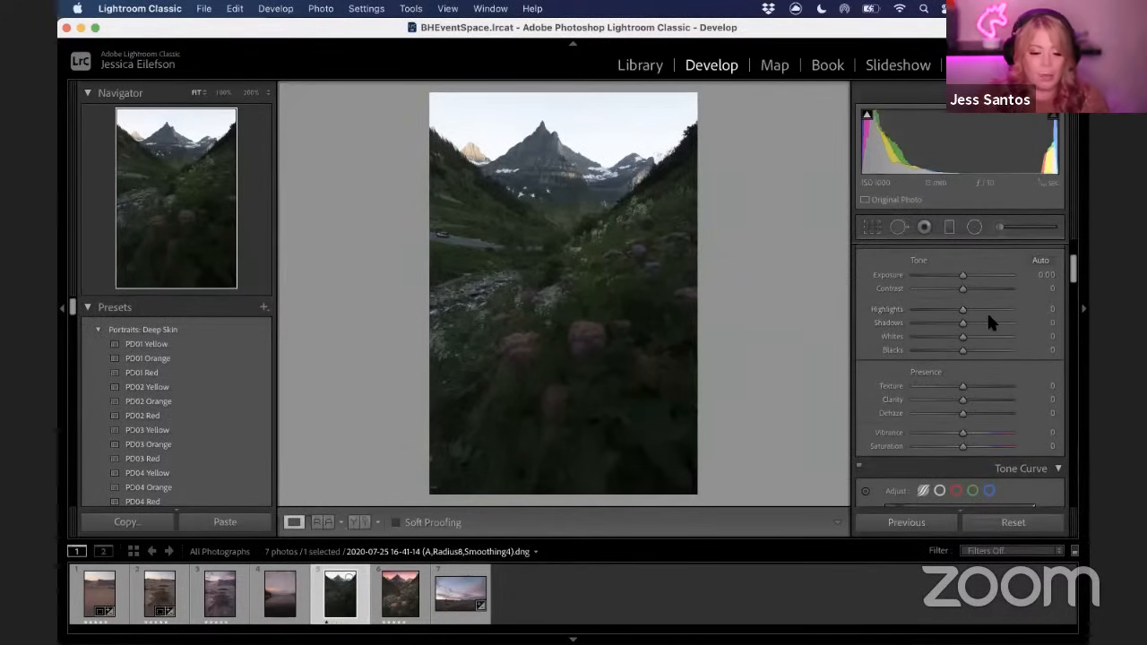
pyautogui.click(933, 308)
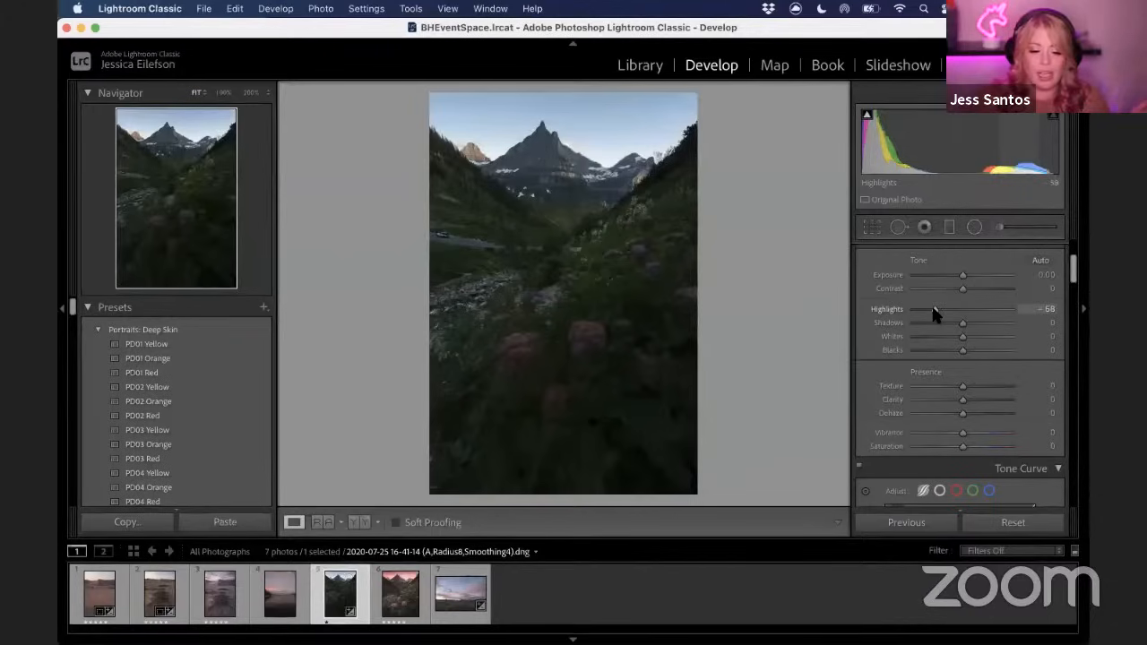
pyautogui.click(989, 323)
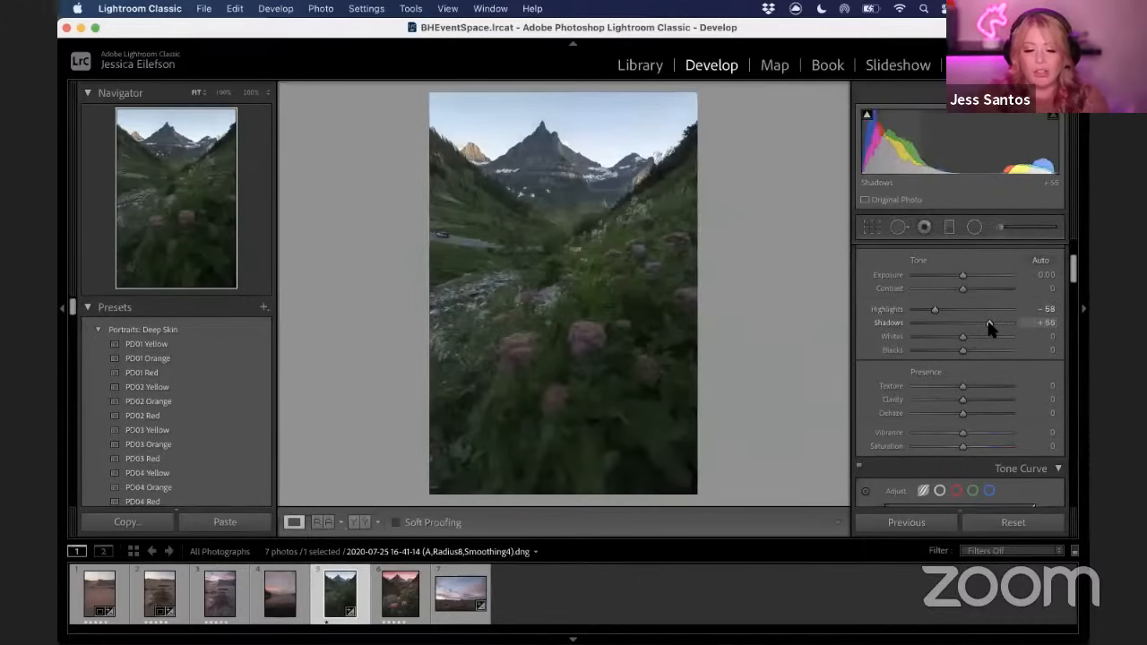
pyautogui.moveTo(991, 330); pyautogui.dragTo(986, 331)
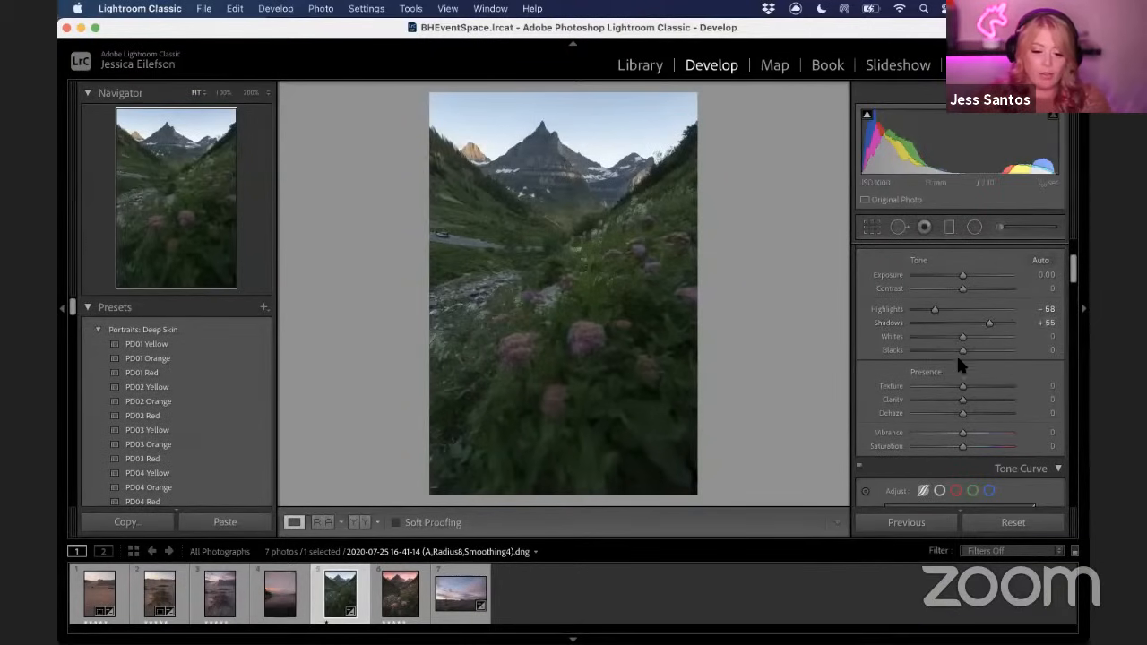
# Using the clipping preview, set Whites to +18 and Blacks to +26
pyautogui.press('alt')
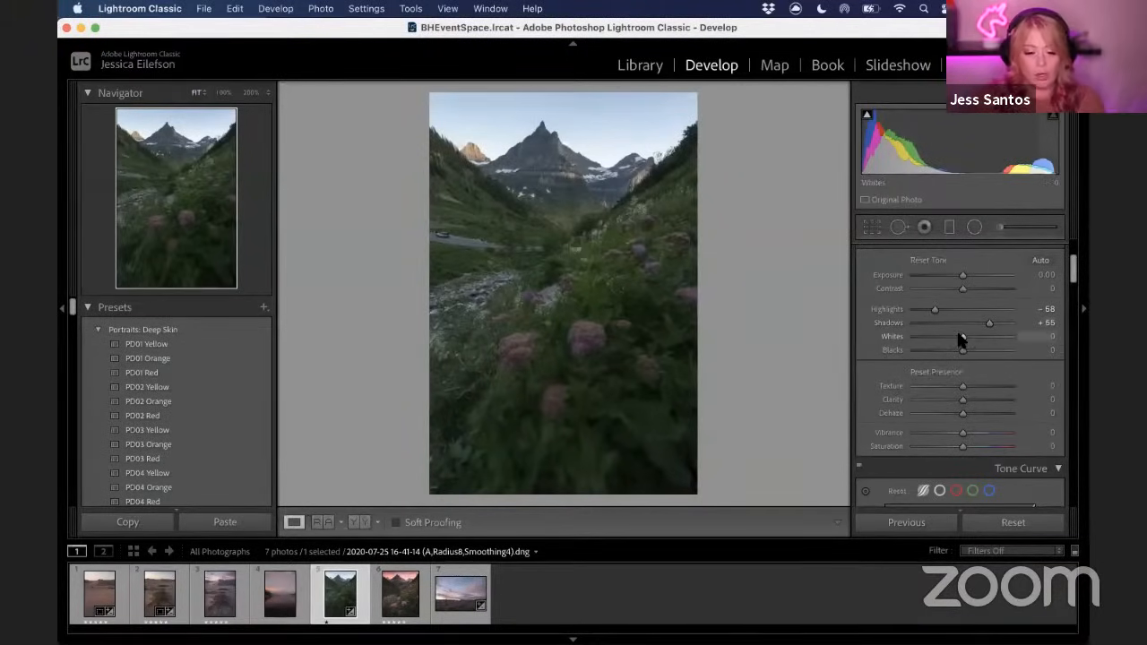
pyautogui.moveTo(962, 339)
pyautogui.mouseDown()
pyautogui.moveTo(987, 339)
pyautogui.moveTo(970, 338)
pyautogui.mouseUp()
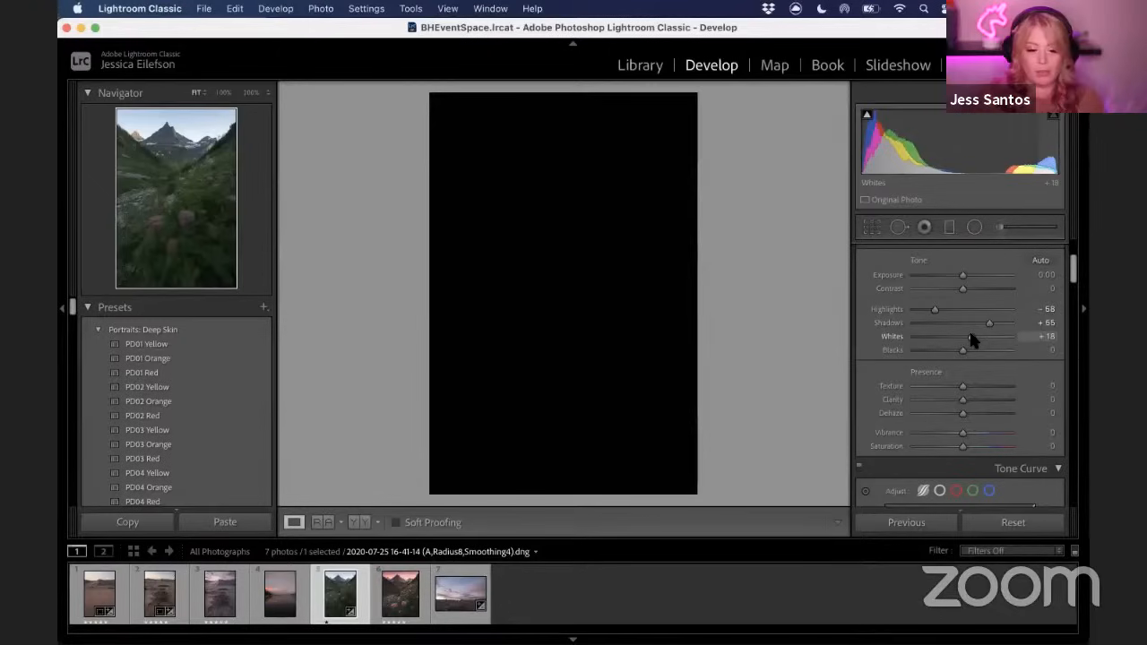
pyautogui.moveTo(970, 336); pyautogui.dragTo(947, 352)
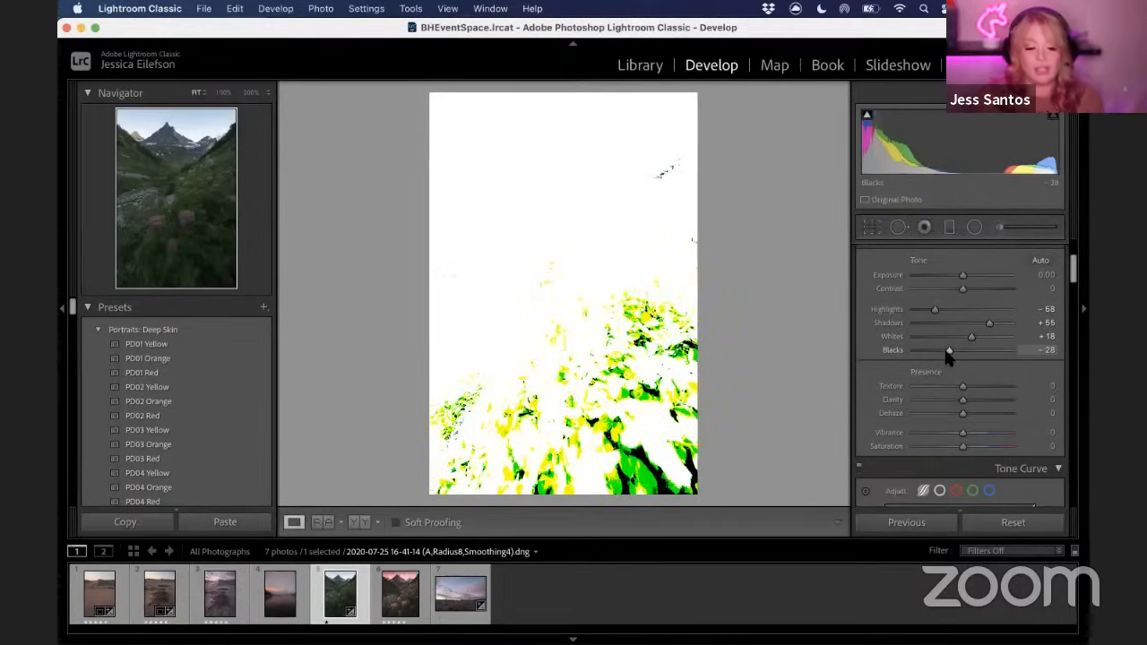
pyautogui.moveTo(948, 352); pyautogui.dragTo(975, 356)
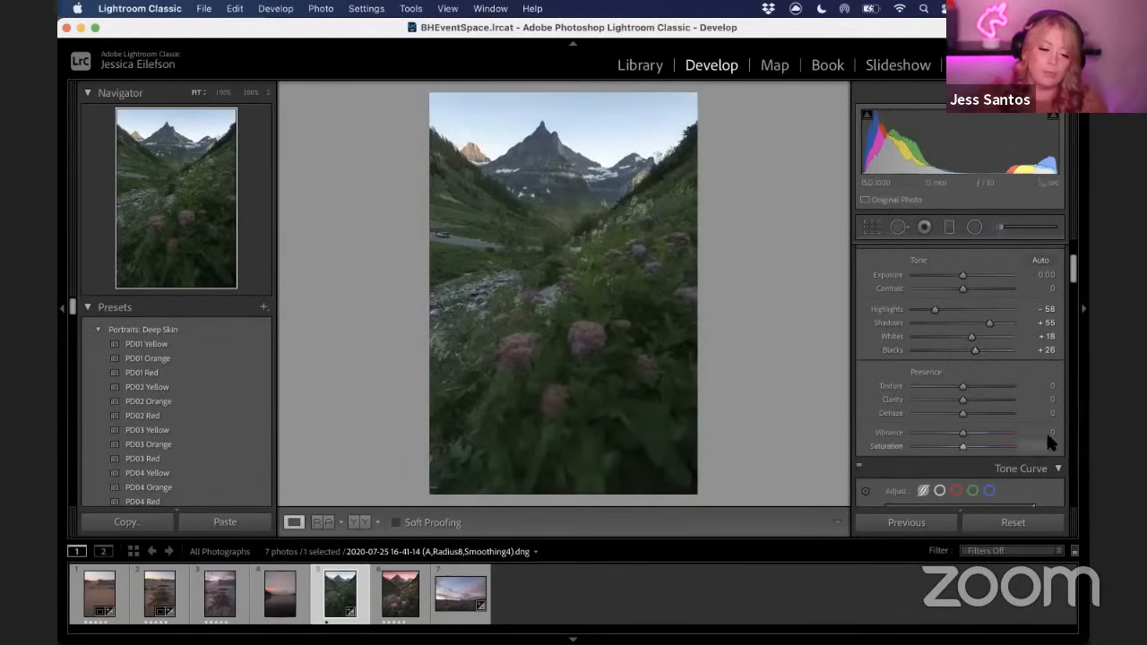
# Set Clarity to +13 and Vibrance to +13
pyautogui.scroll(-2, 953, 387)
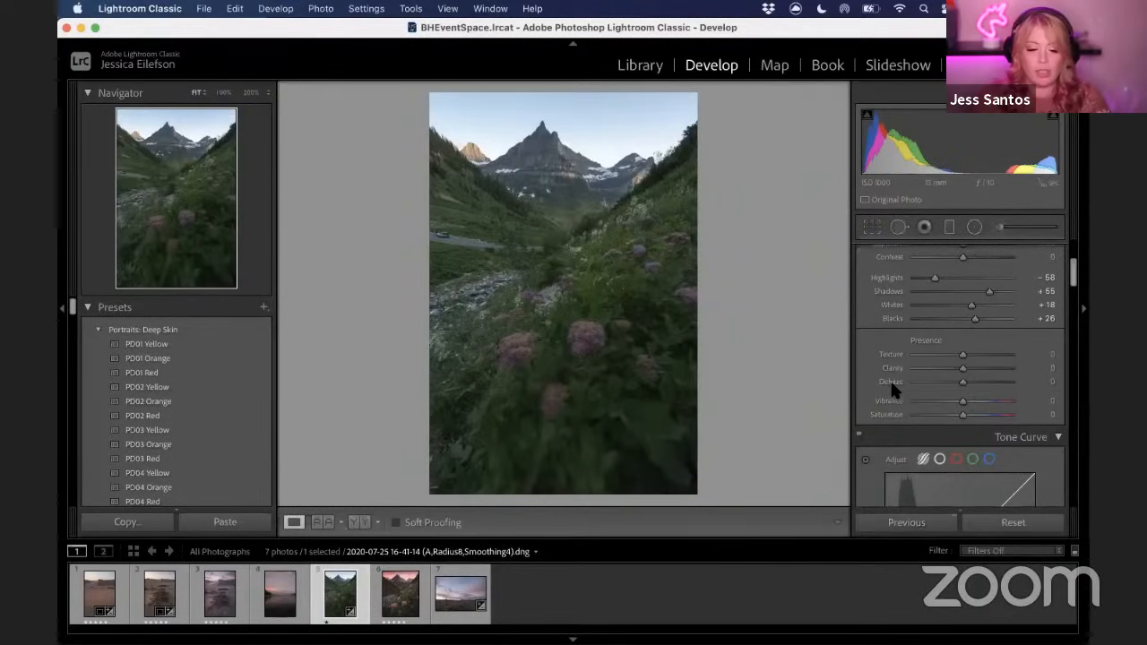
pyautogui.moveTo(963, 368); pyautogui.dragTo(974, 372)
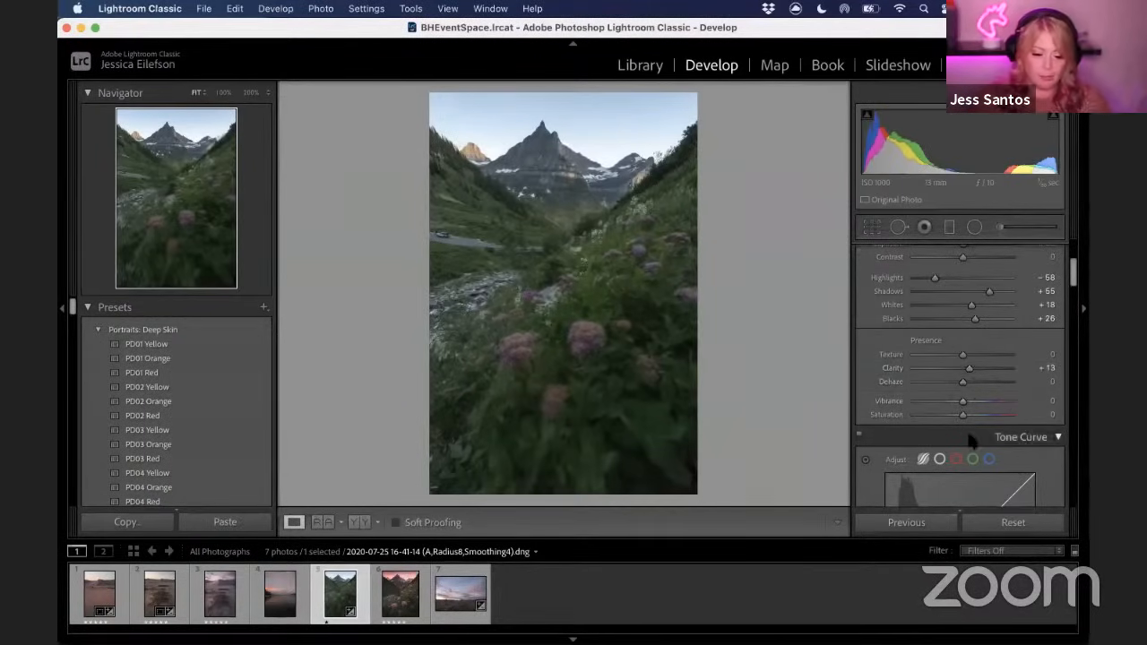
pyautogui.scroll(-2, 993, 401)
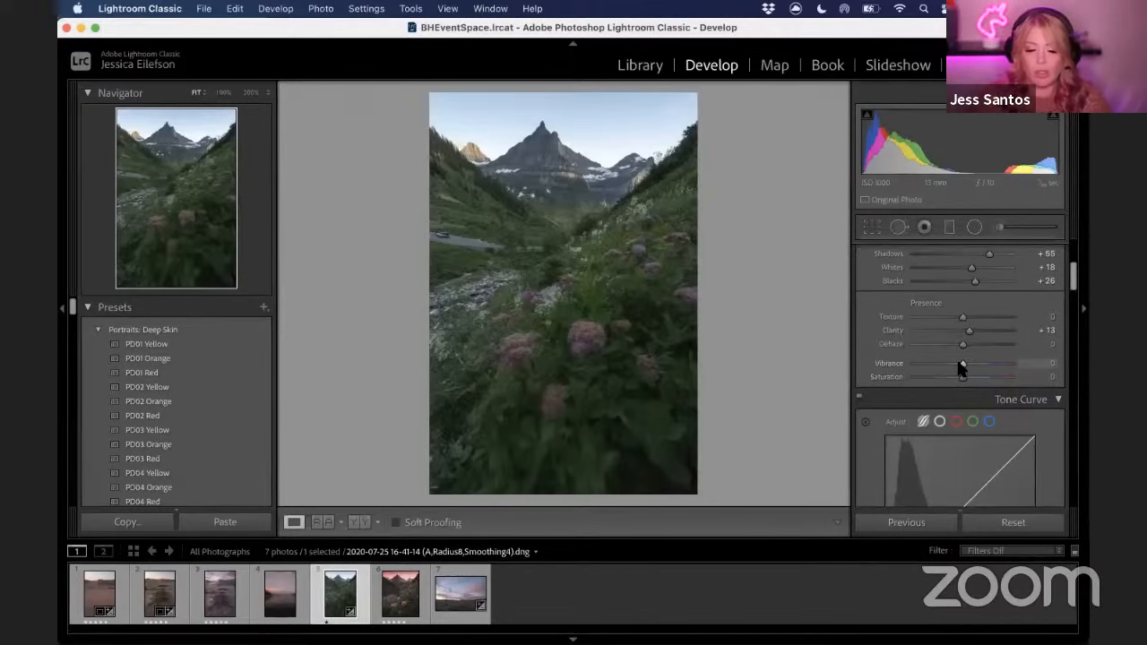
pyautogui.moveTo(961, 365); pyautogui.dragTo(968, 364)
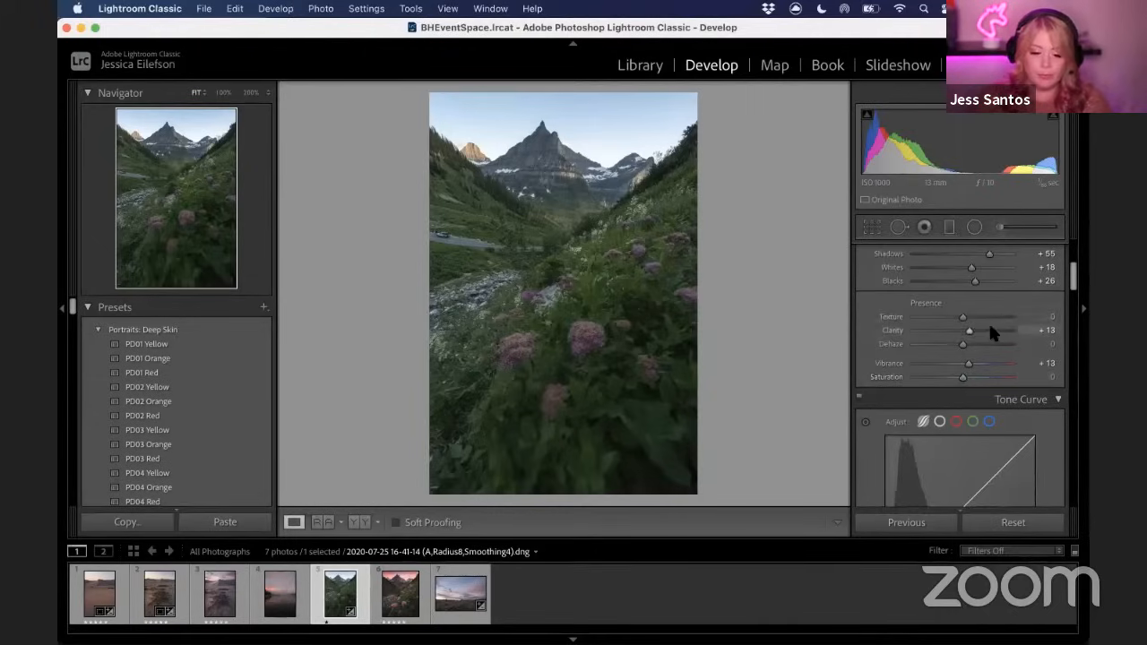
# In the tone curve regions, set Lights to +12 and Darks to -12
pyautogui.scroll(-5, 988, 323)
pyautogui.scroll(-1, 986, 332)
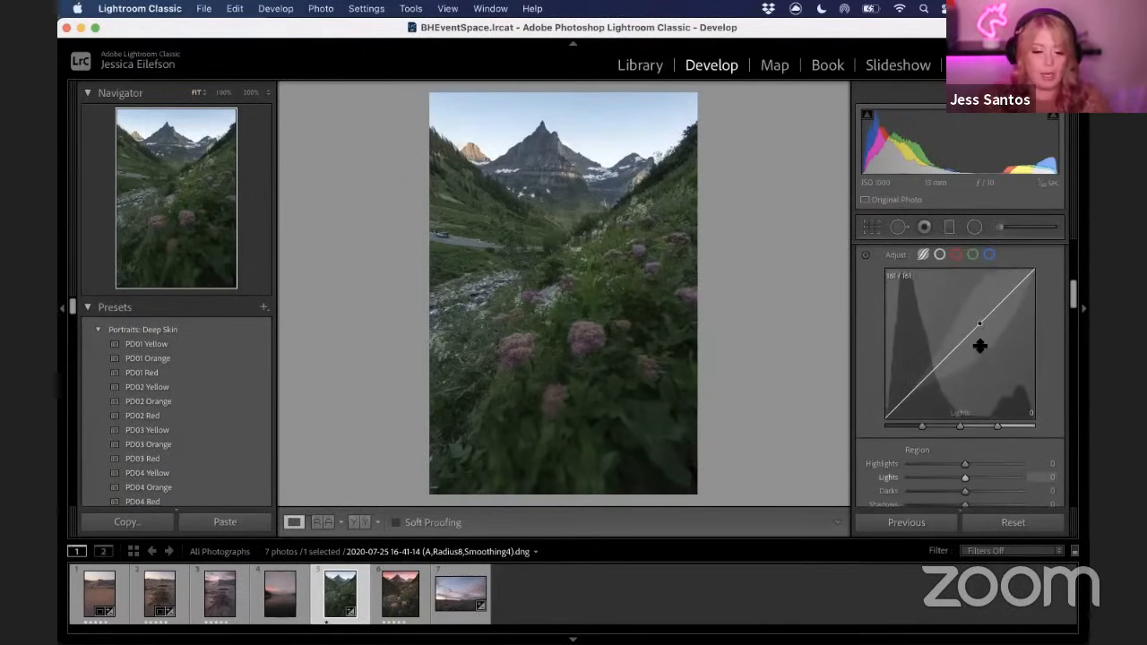
pyautogui.scroll(-1, 977, 353)
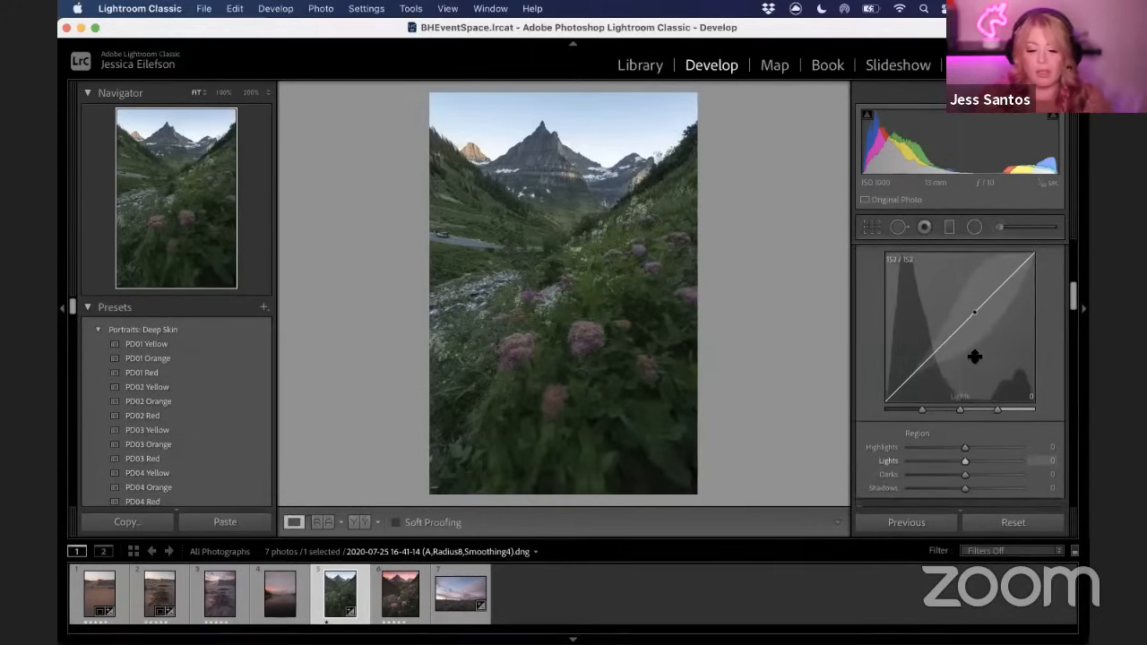
pyautogui.scroll(-2, 976, 356)
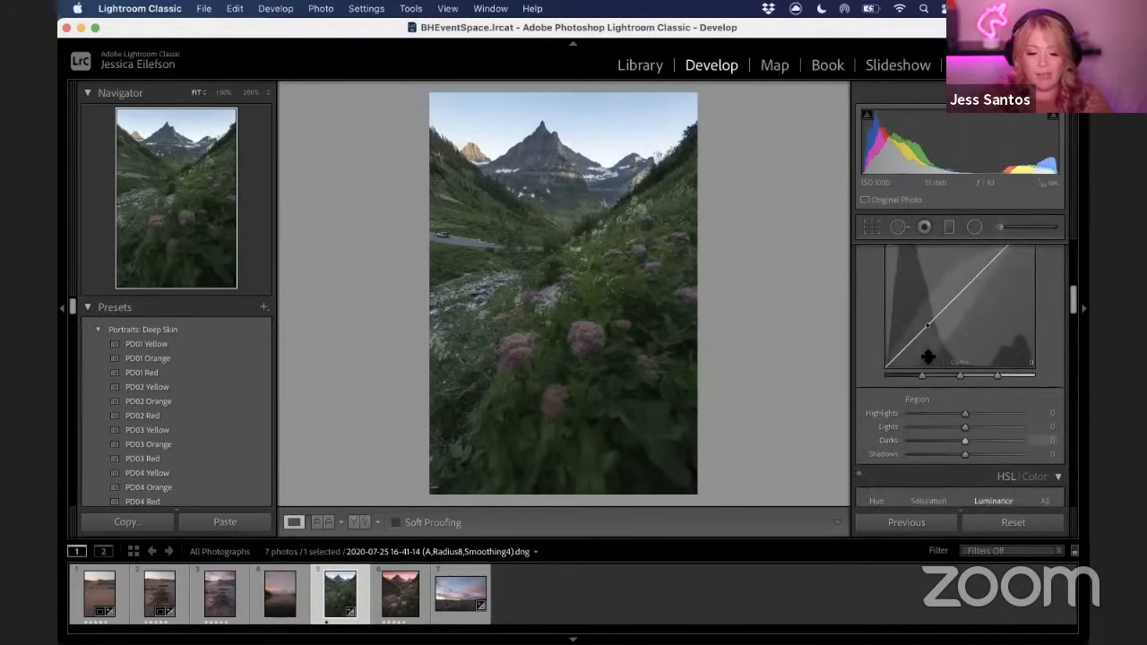
pyautogui.scroll(1, 932, 363)
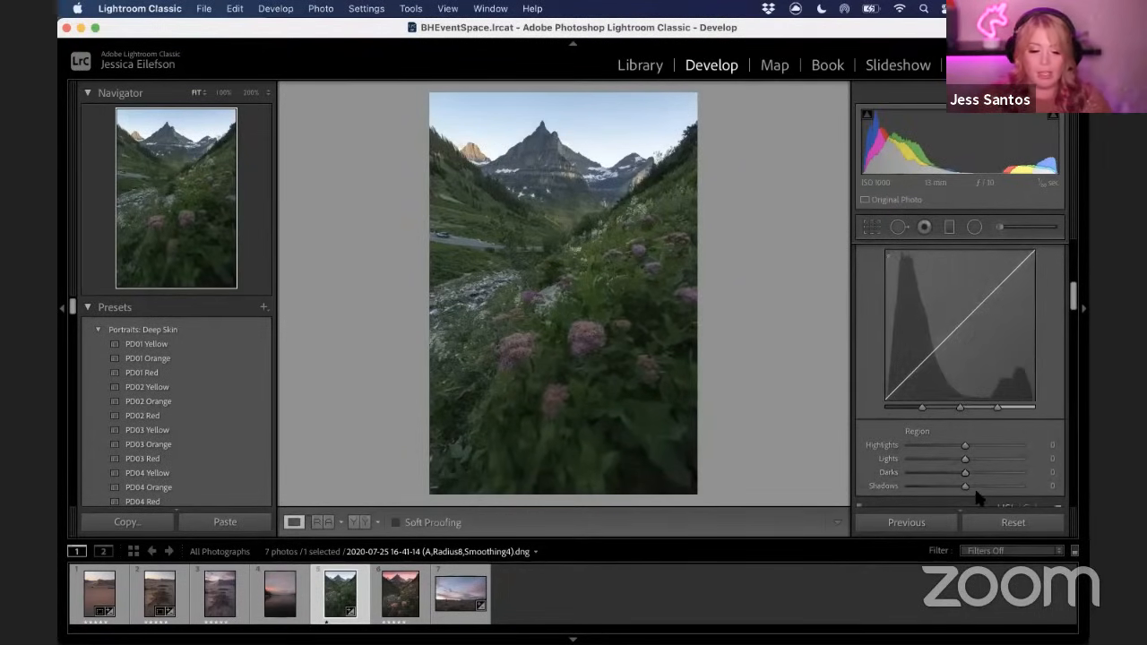
pyautogui.moveTo(965, 458); pyautogui.dragTo(958, 477)
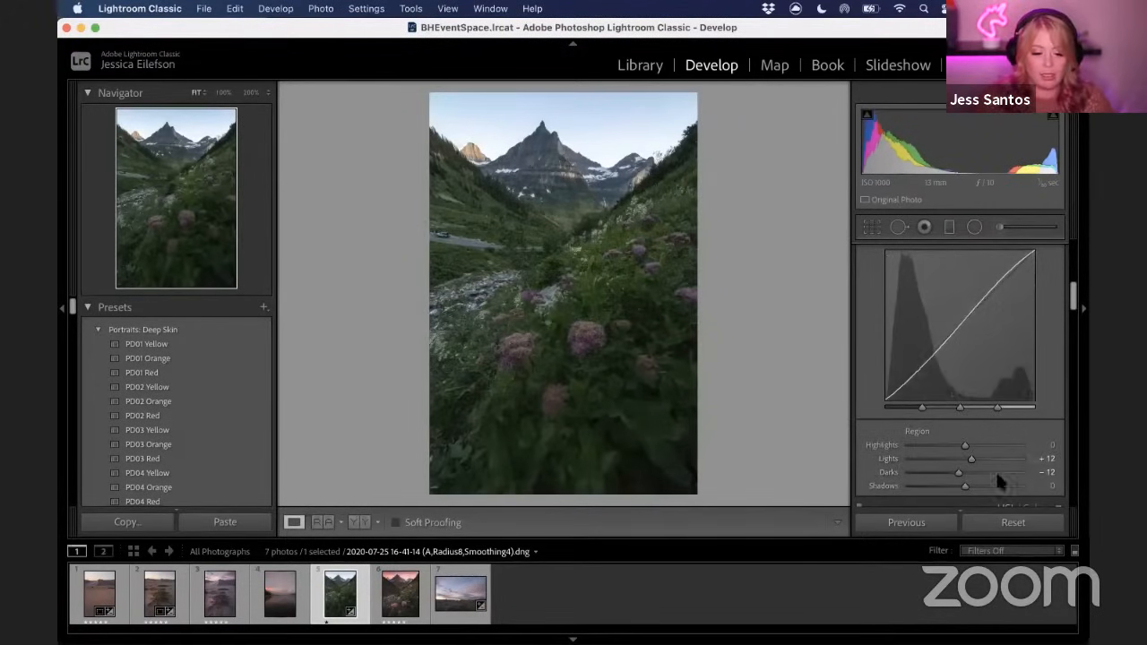
# Zoom into the flowers at 200% and set the sharpening Amount to 80
pyautogui.scroll(-1, 939, 441)
pyautogui.scroll(-10, 937, 439)
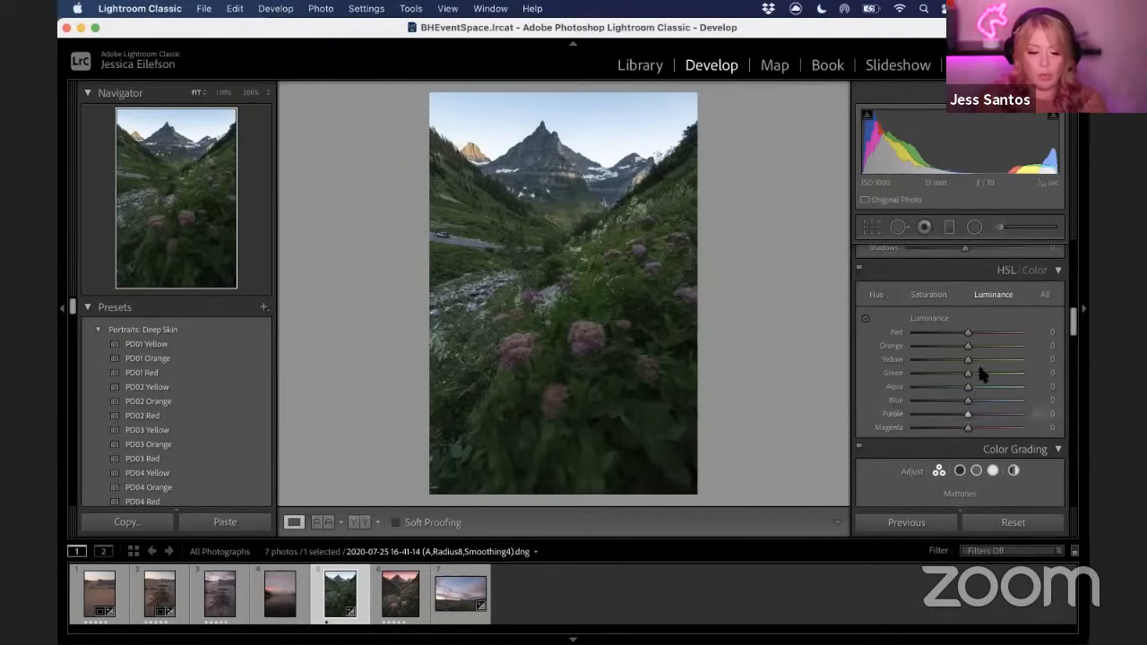
pyautogui.scroll(-6, 941, 376)
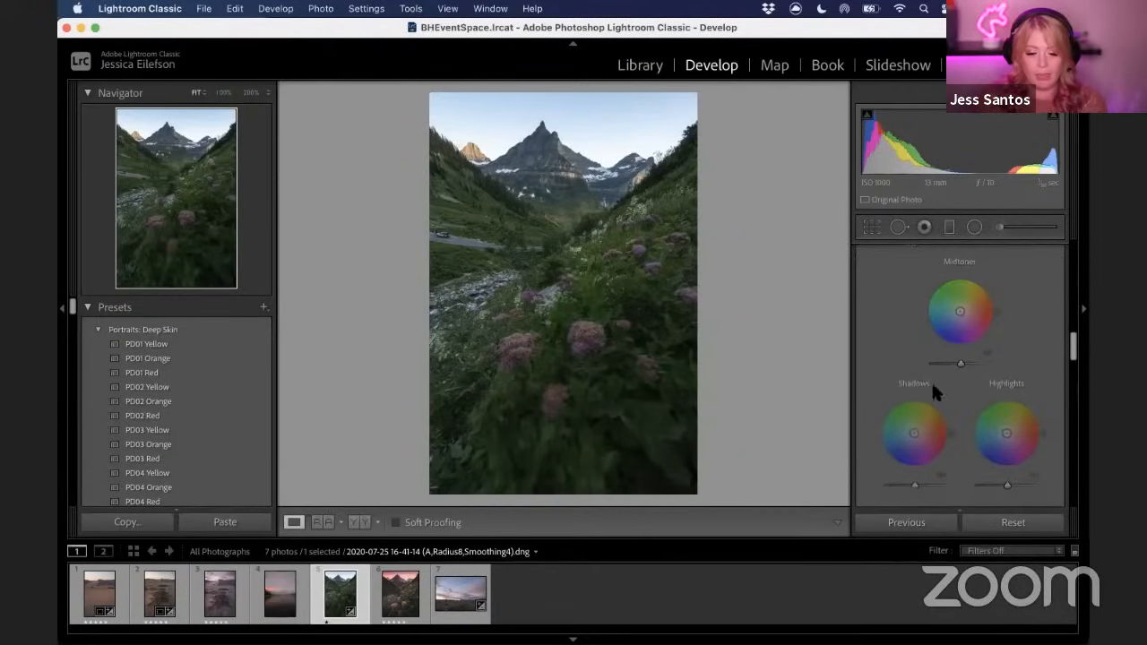
pyautogui.scroll(-2, 914, 431)
pyautogui.scroll(-5, 912, 432)
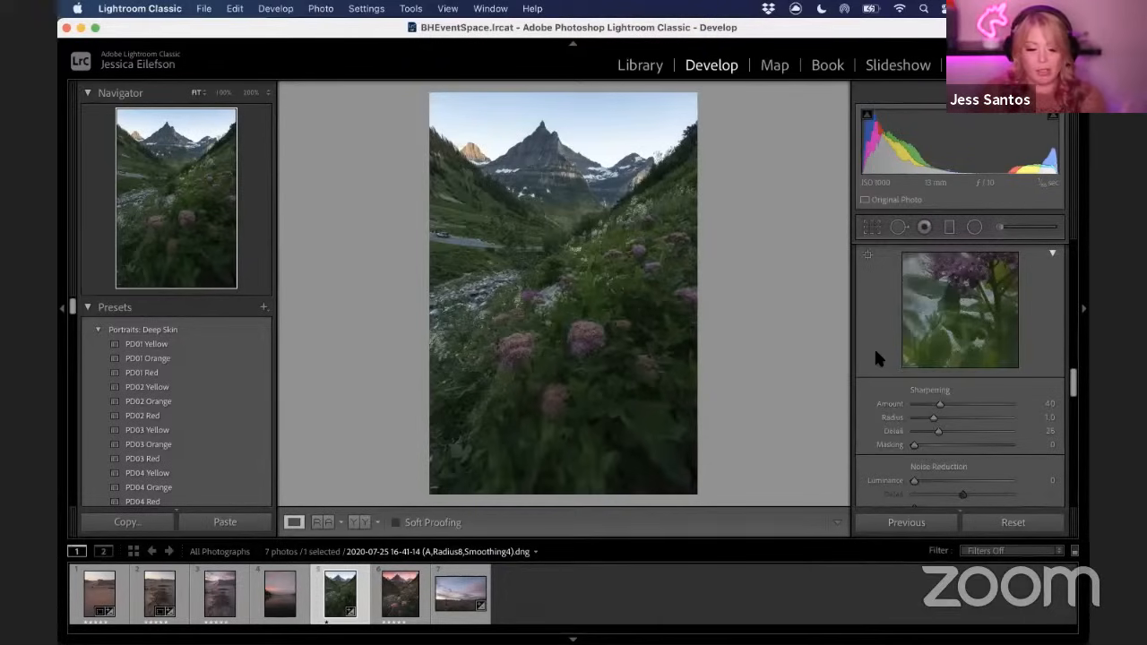
pyautogui.click(600, 335)
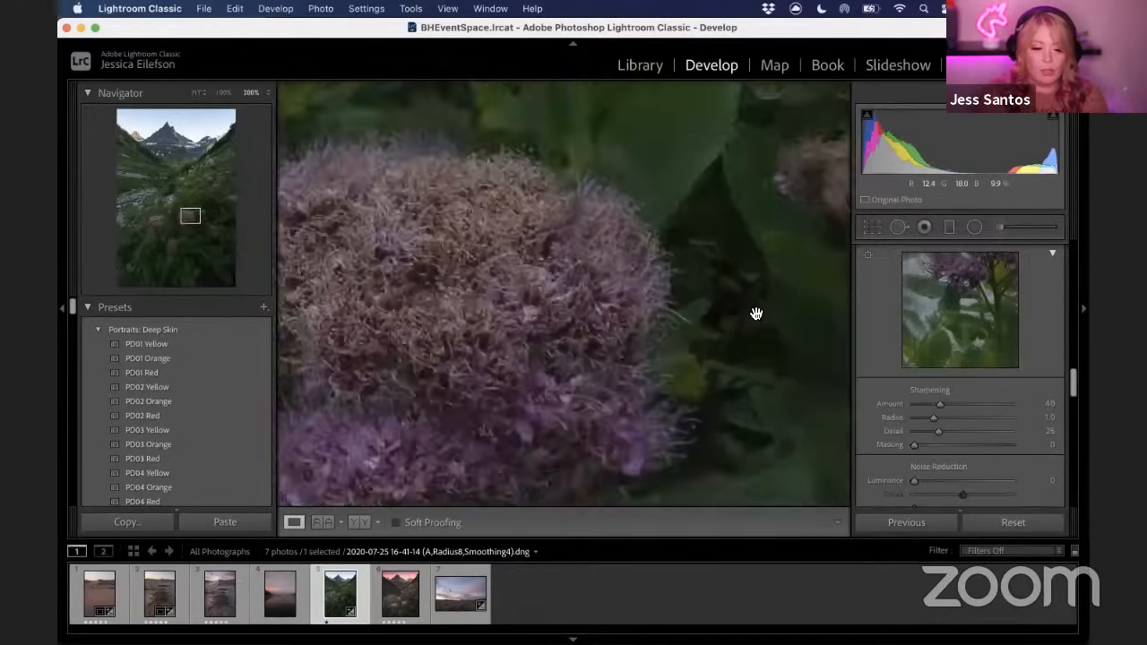
pyautogui.moveTo(709, 264); pyautogui.dragTo(516, 455)
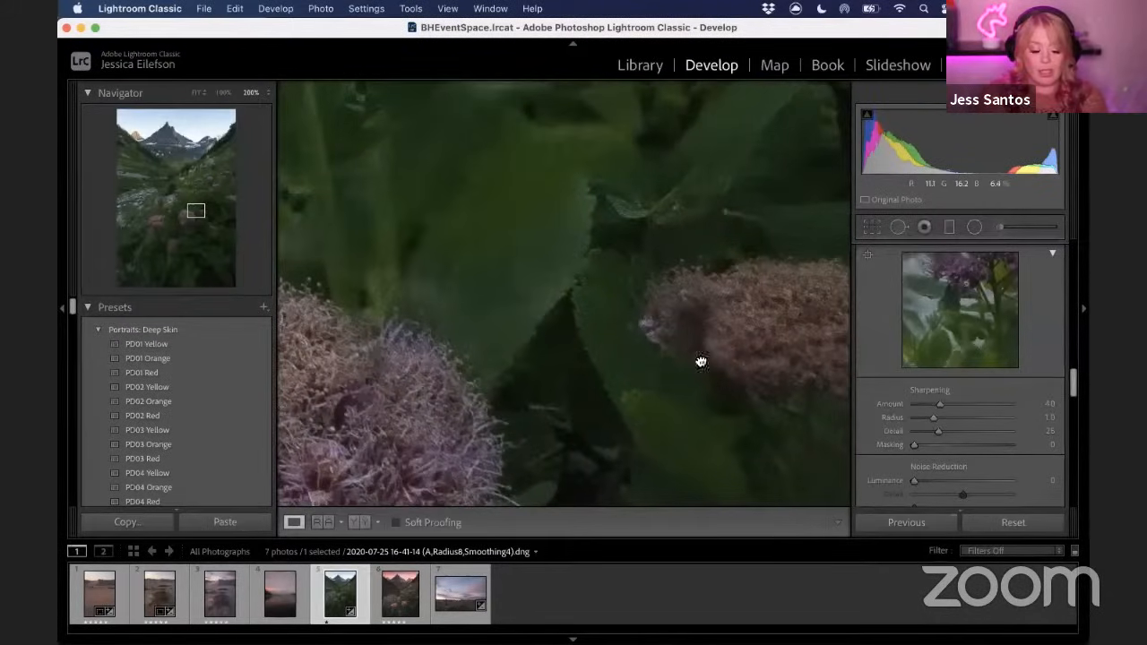
pyautogui.moveTo(635, 433); pyautogui.dragTo(745, 263)
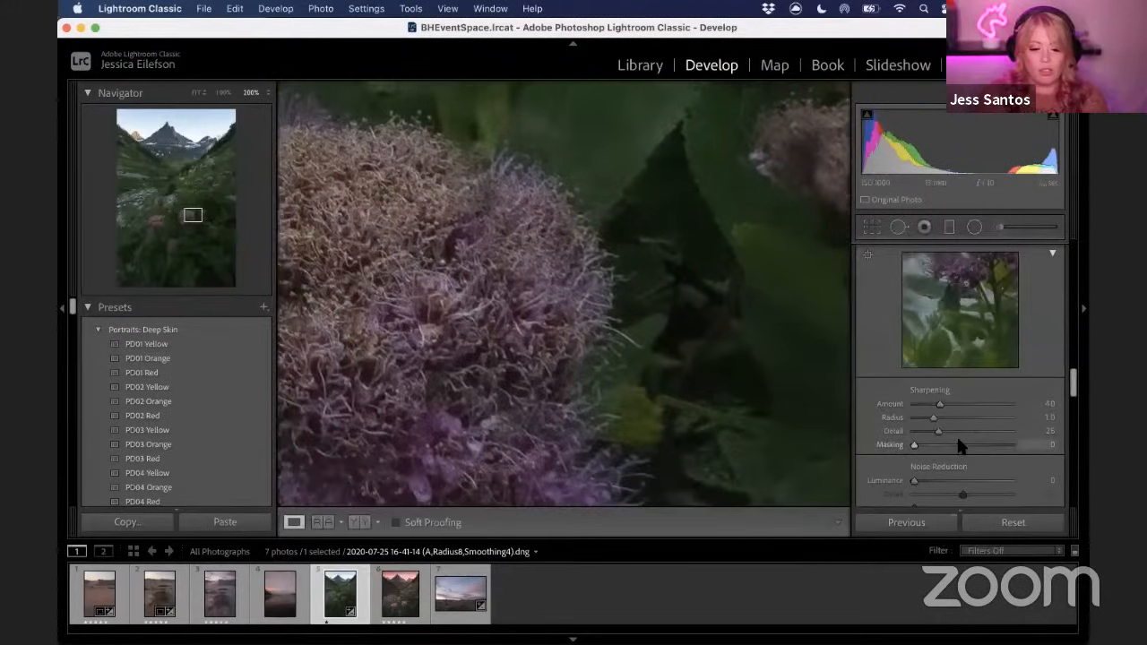
pyautogui.moveTo(709, 297); pyautogui.dragTo(717, 382)
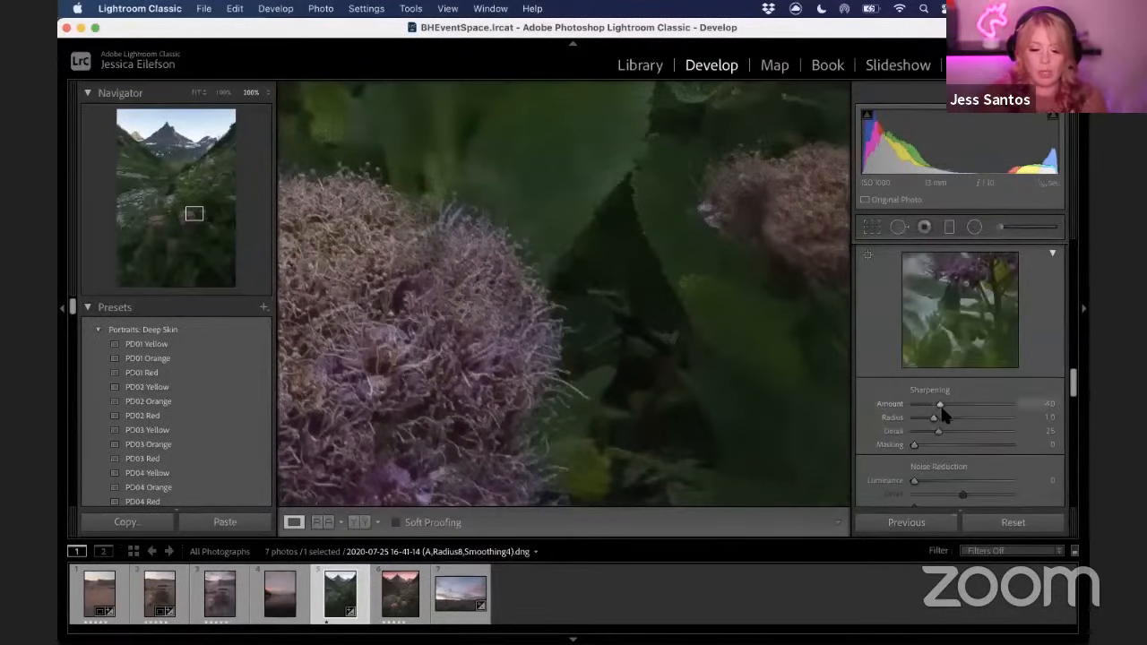
pyautogui.click(965, 404)
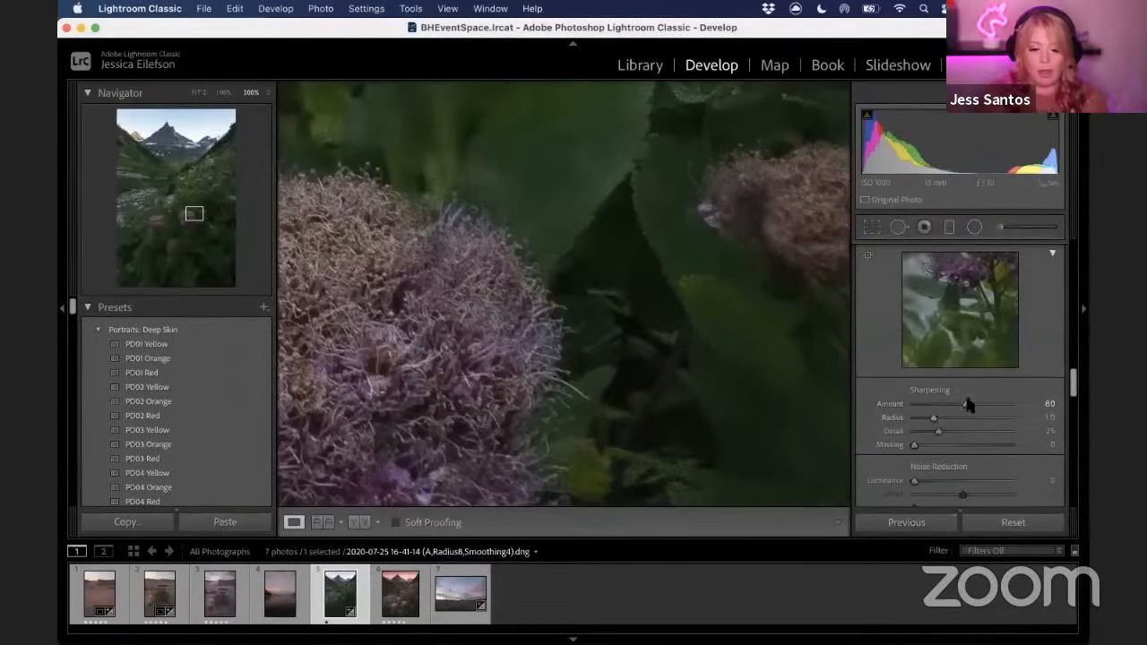
# Return to the full view and set the sharpening Masking to 80 while previewing the mask
pyautogui.click(707, 389)
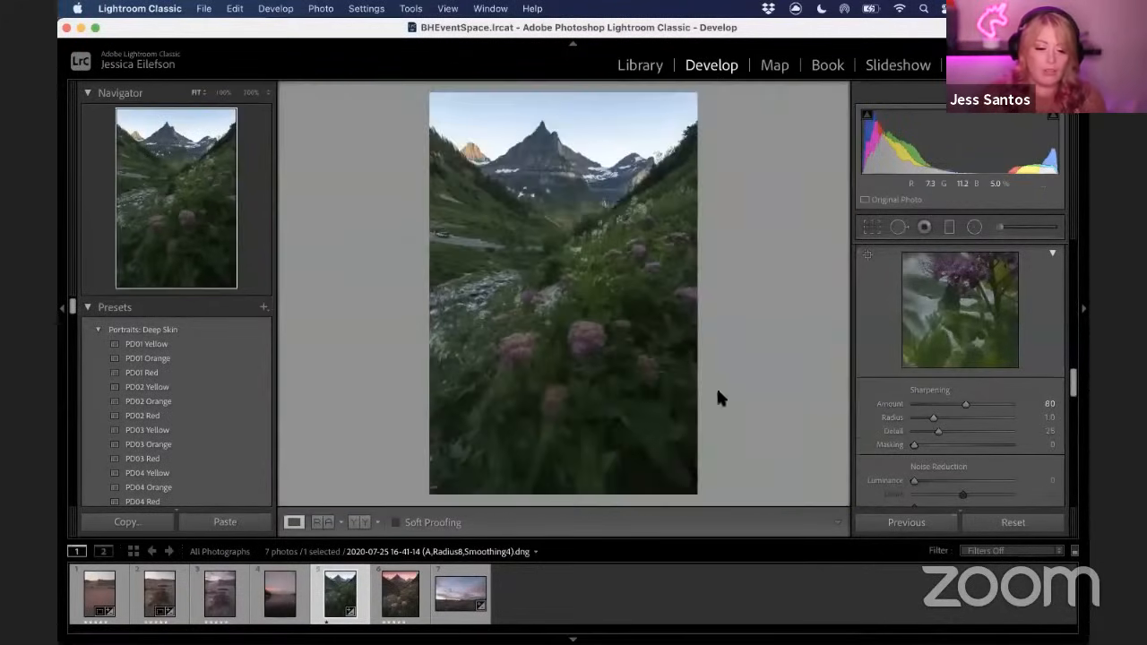
pyautogui.keyDown('alt'); pyautogui.click(914, 444); pyautogui.keyUp('alt')
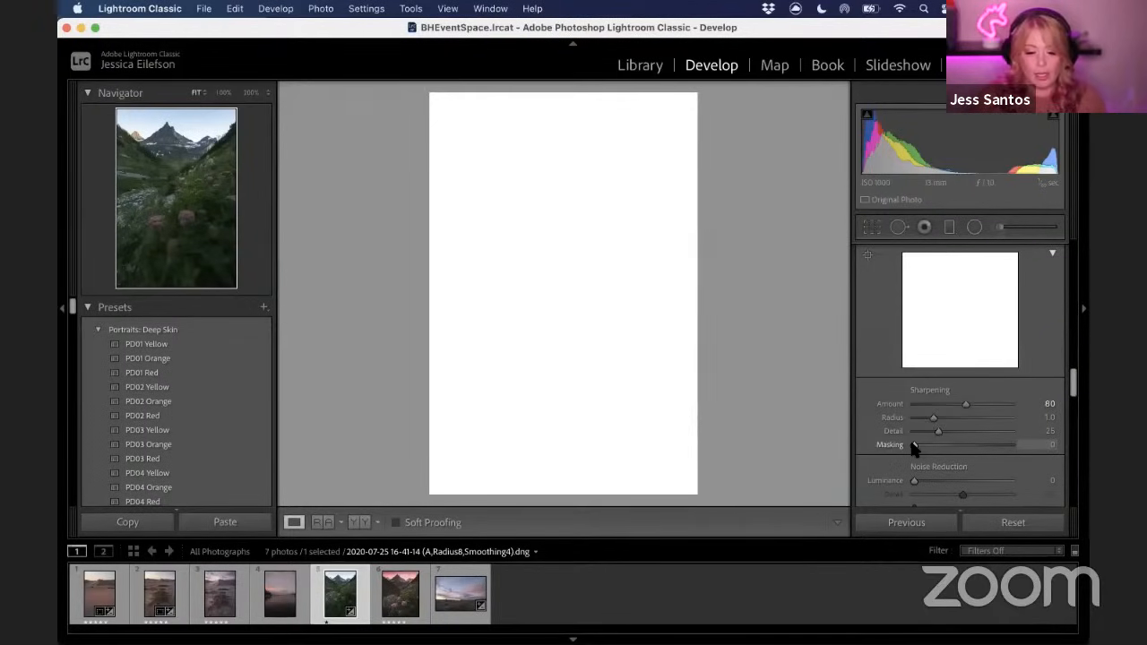
pyautogui.moveTo(914, 448); pyautogui.dragTo(981, 451)
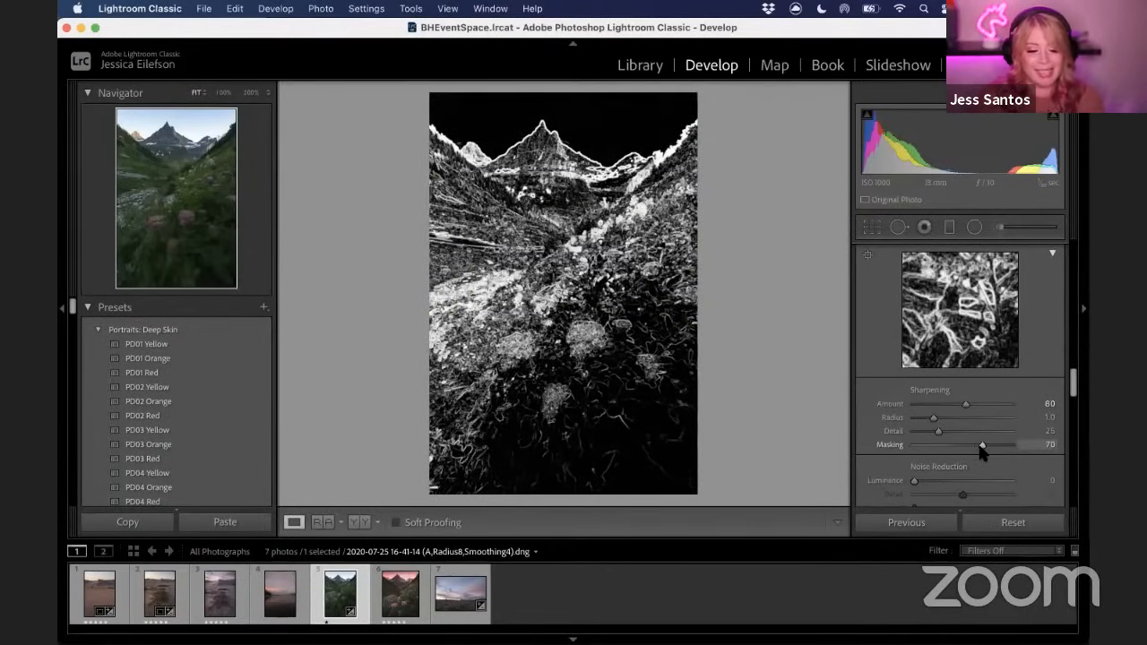
pyautogui.moveTo(981, 451); pyautogui.dragTo(987, 451)
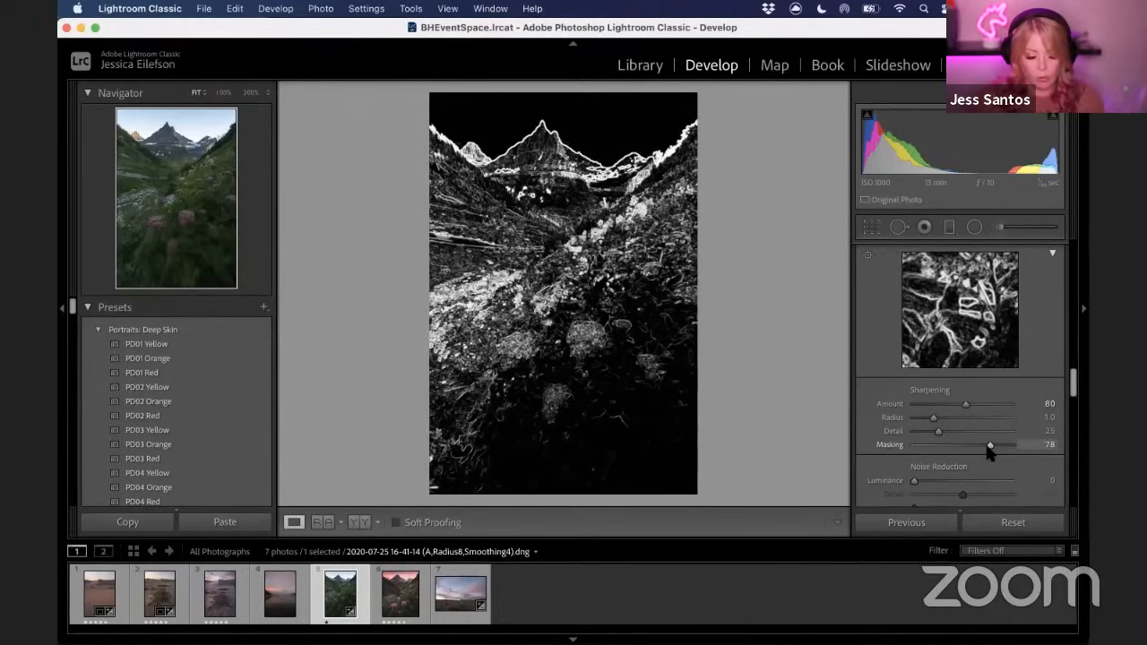
pyautogui.moveTo(987, 448); pyautogui.dragTo(989, 447)
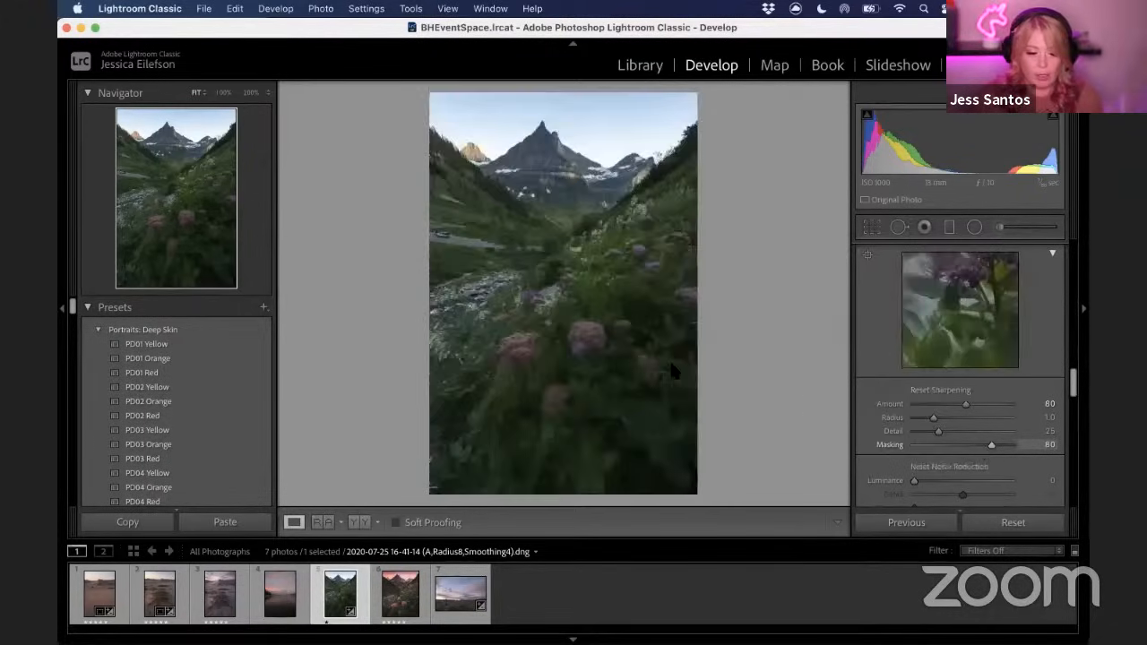
# Zoom into the flowers at 200% and reset the sharpening Masking to 0 for comparison
pyautogui.click(600, 345)
pyautogui.moveTo(719, 347); pyautogui.dragTo(546, 414)
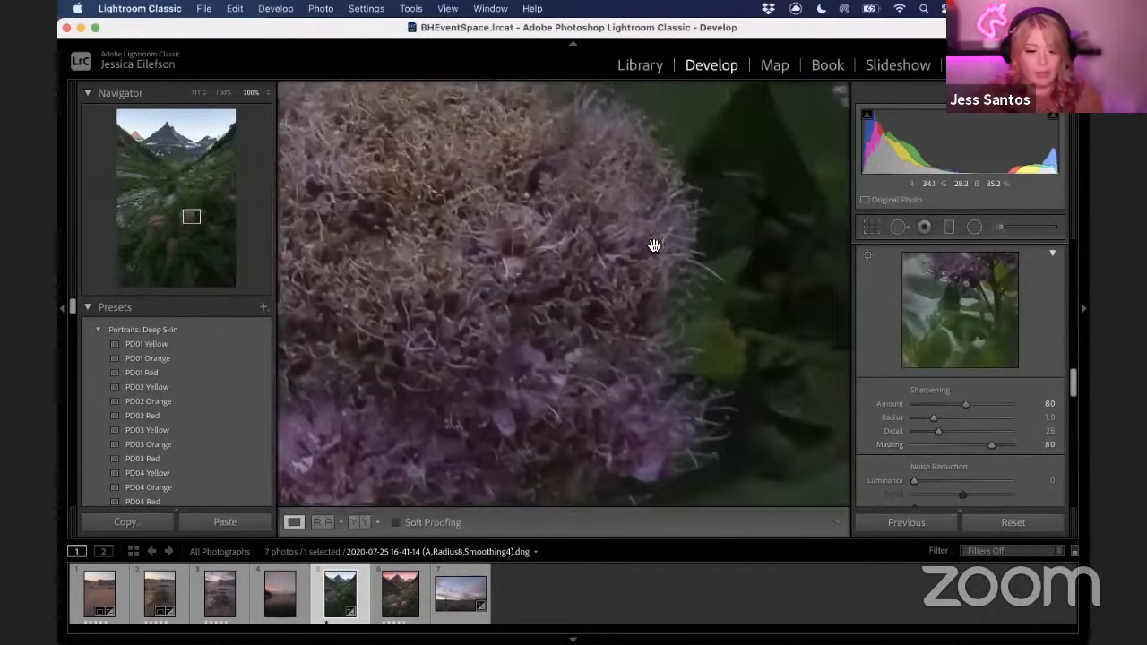
pyautogui.moveTo(653, 245); pyautogui.dragTo(584, 328)
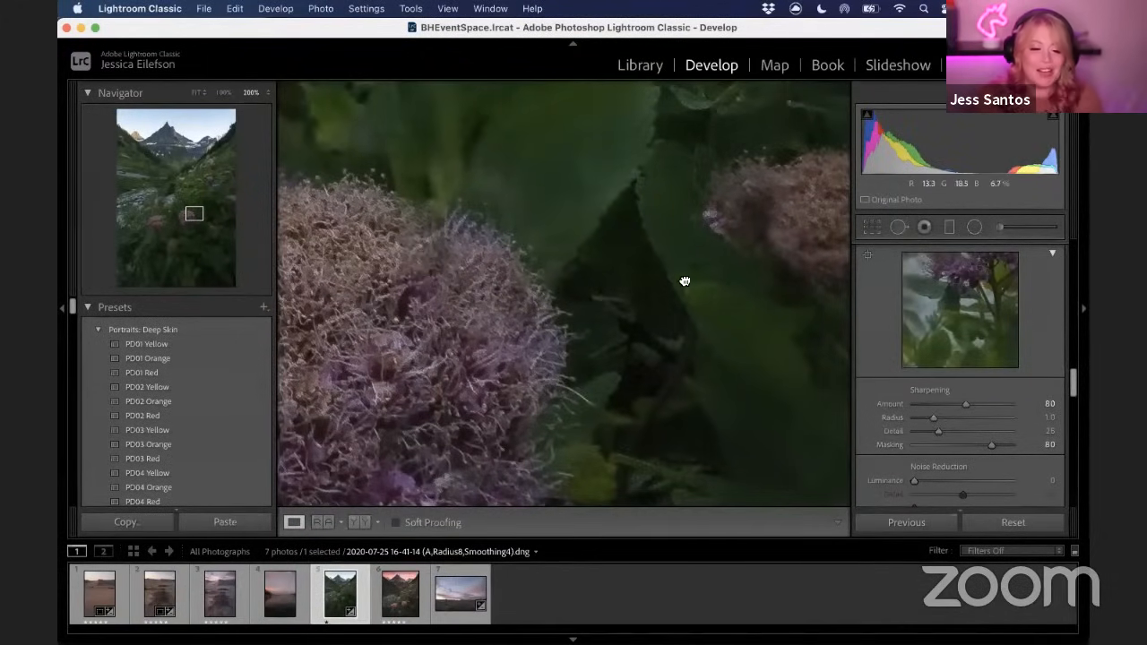
pyautogui.moveTo(765, 337); pyautogui.dragTo(692, 301)
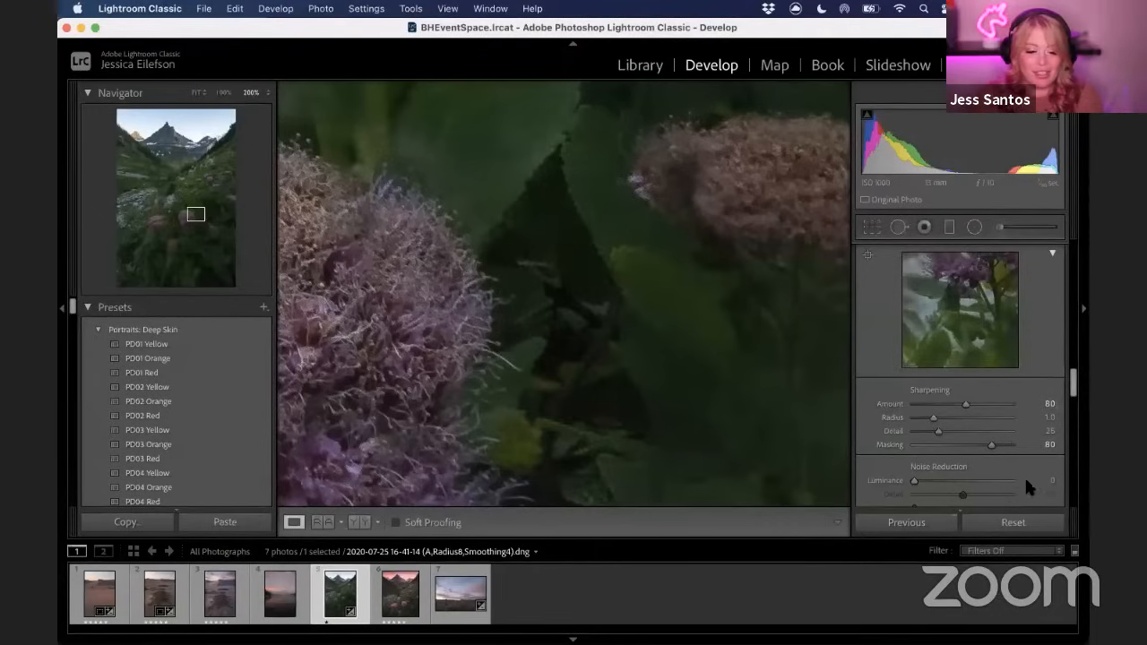
pyautogui.moveTo(991, 448); pyautogui.dragTo(858, 460)
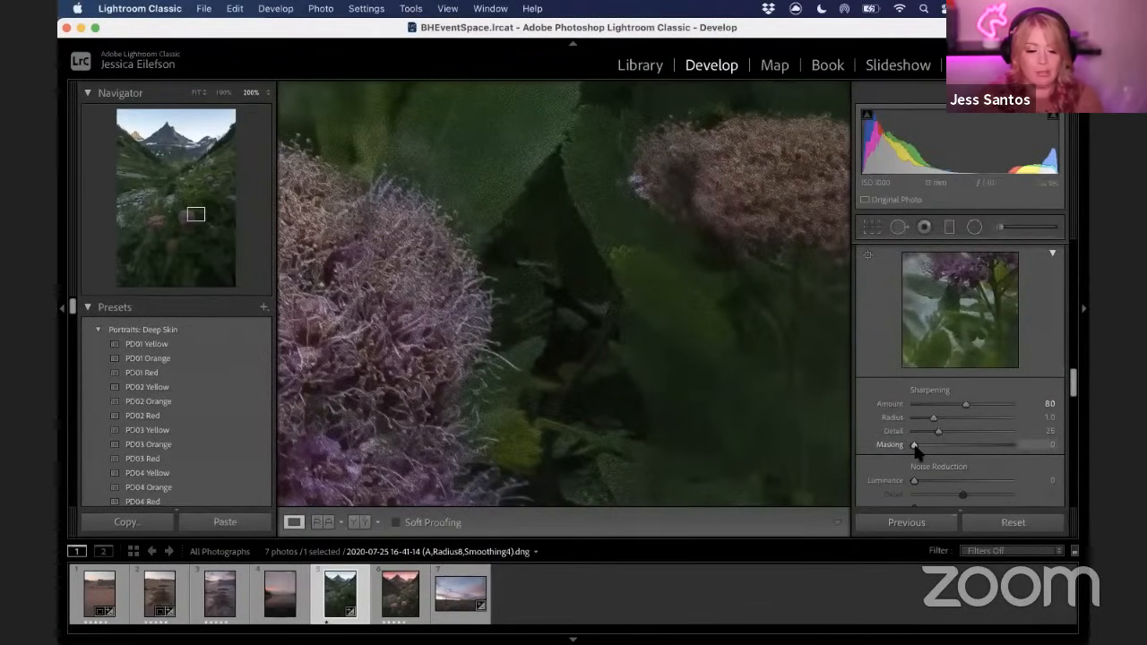
# Set the sharpening Masking to 81 and inspect the flowers at 200% zoom
pyautogui.moveTo(924, 445); pyautogui.dragTo(994, 448)
pyautogui.moveTo(683, 449); pyautogui.dragTo(361, 223)
pyautogui.moveTo(604, 235); pyautogui.dragTo(558, 322)
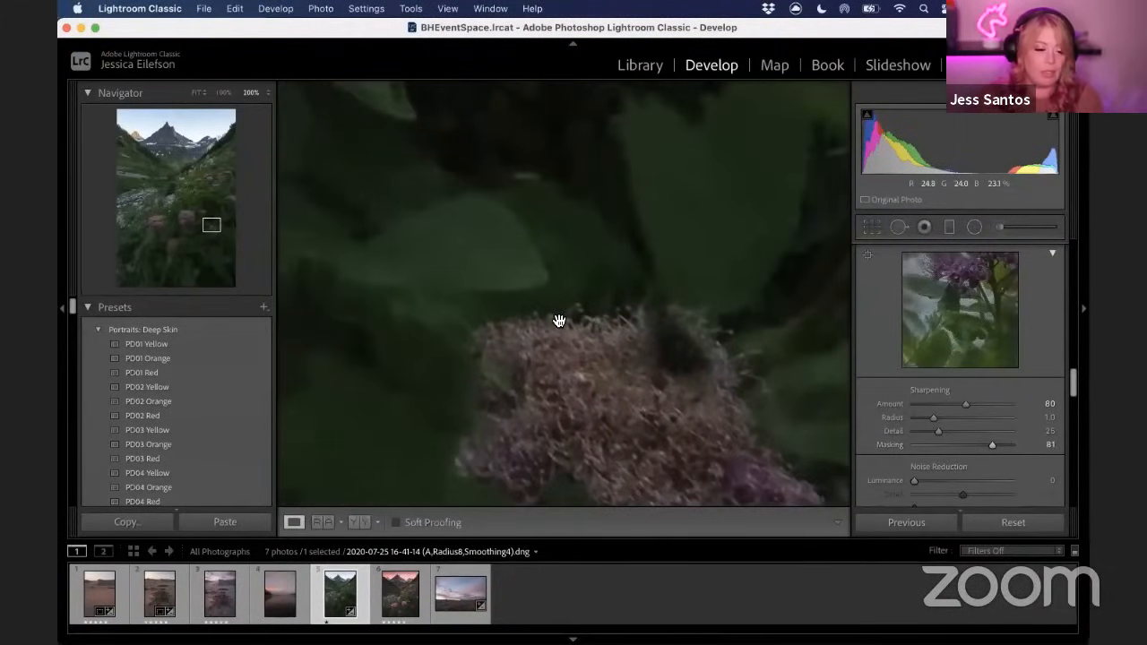
pyautogui.click(560, 321)
pyautogui.click(602, 397)
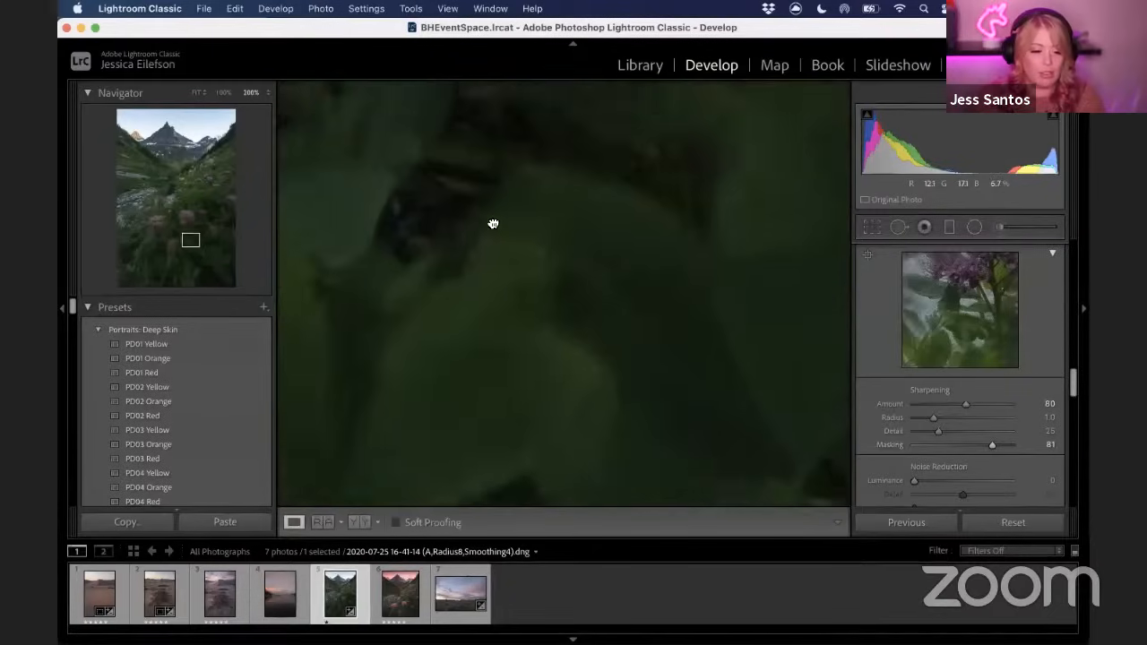
pyautogui.click(633, 338)
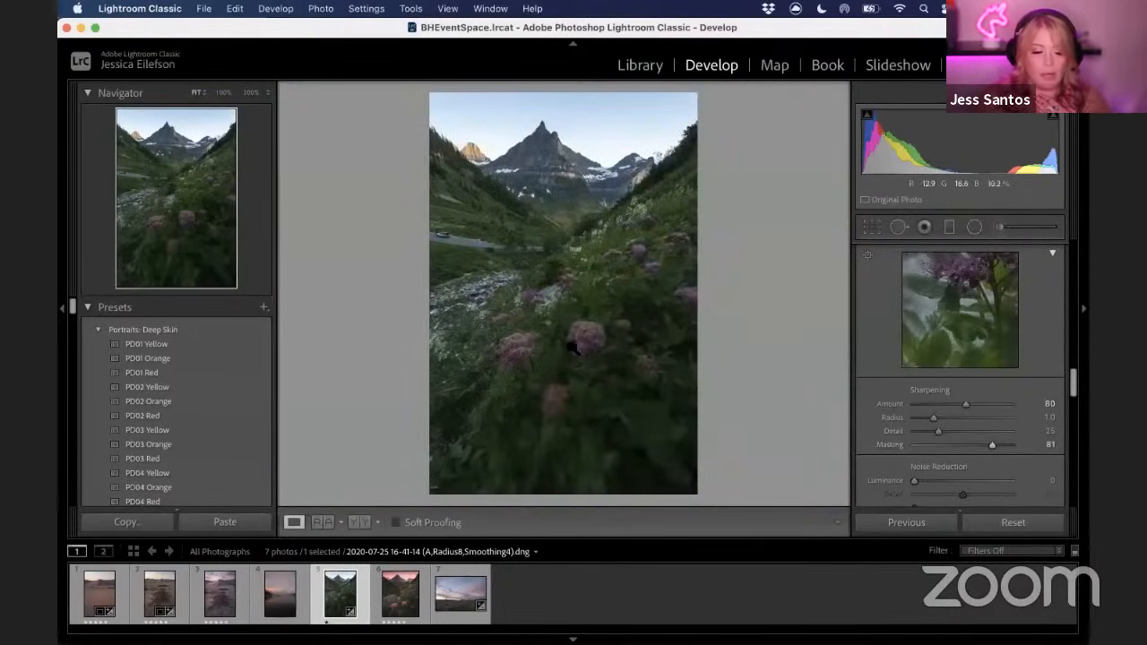
pyautogui.click(634, 326)
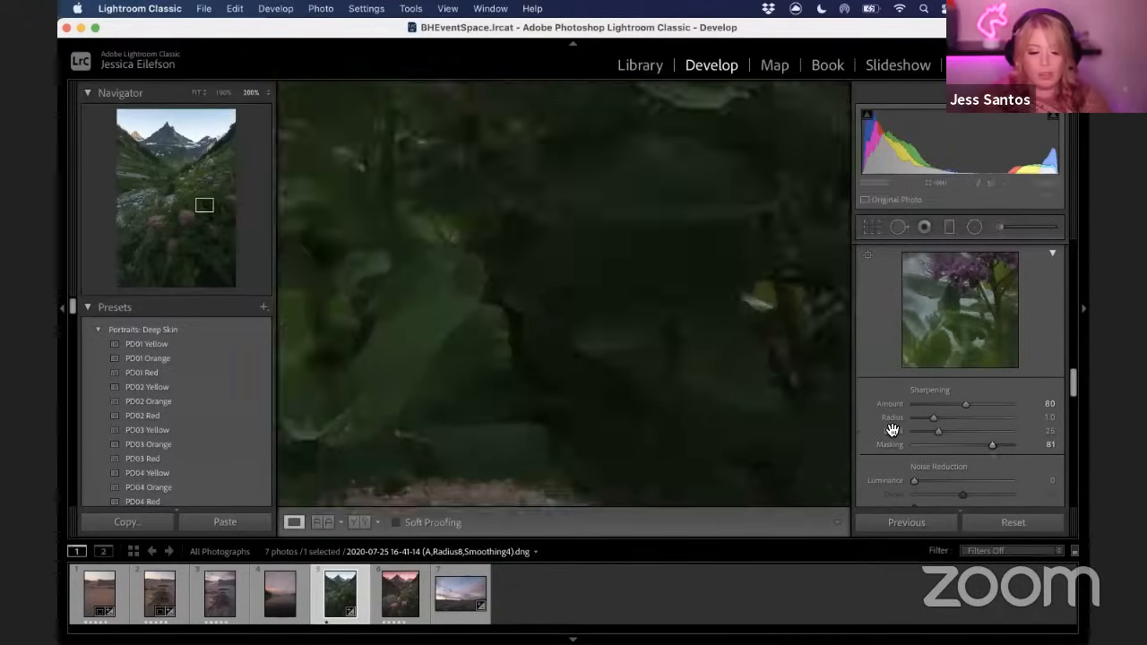
# Set the noise reduction Luminance to 9 and return to the full photo view
pyautogui.scroll(-2, 911, 432)
pyautogui.moveTo(911, 432); pyautogui.dragTo(926, 437)
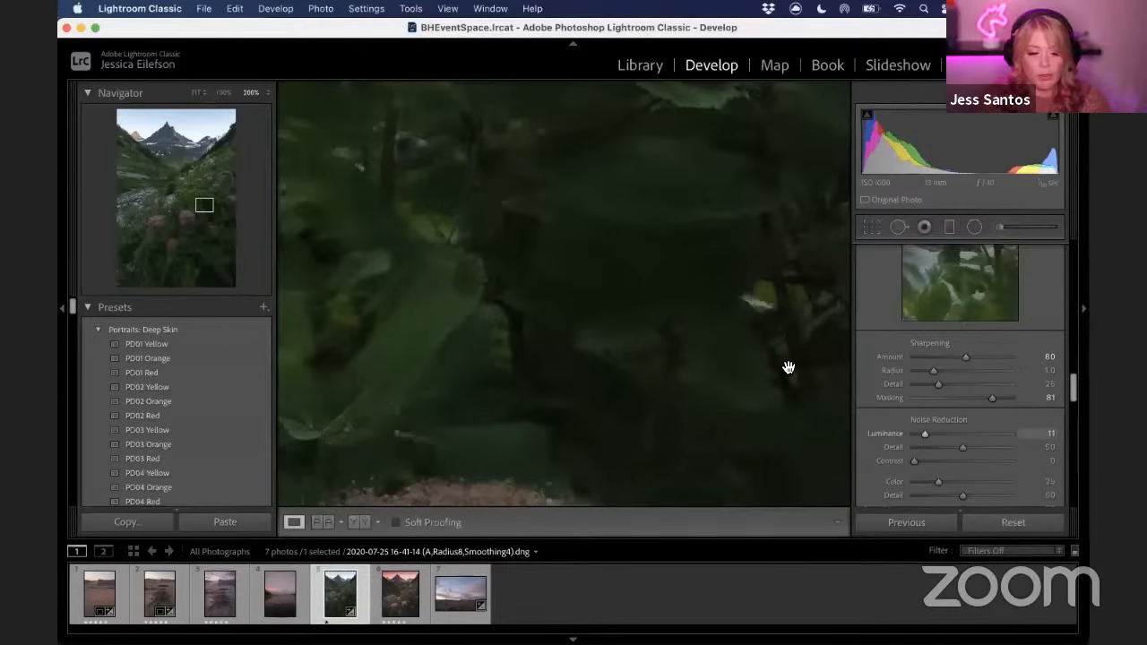
pyautogui.moveTo(924, 433); pyautogui.dragTo(992, 436)
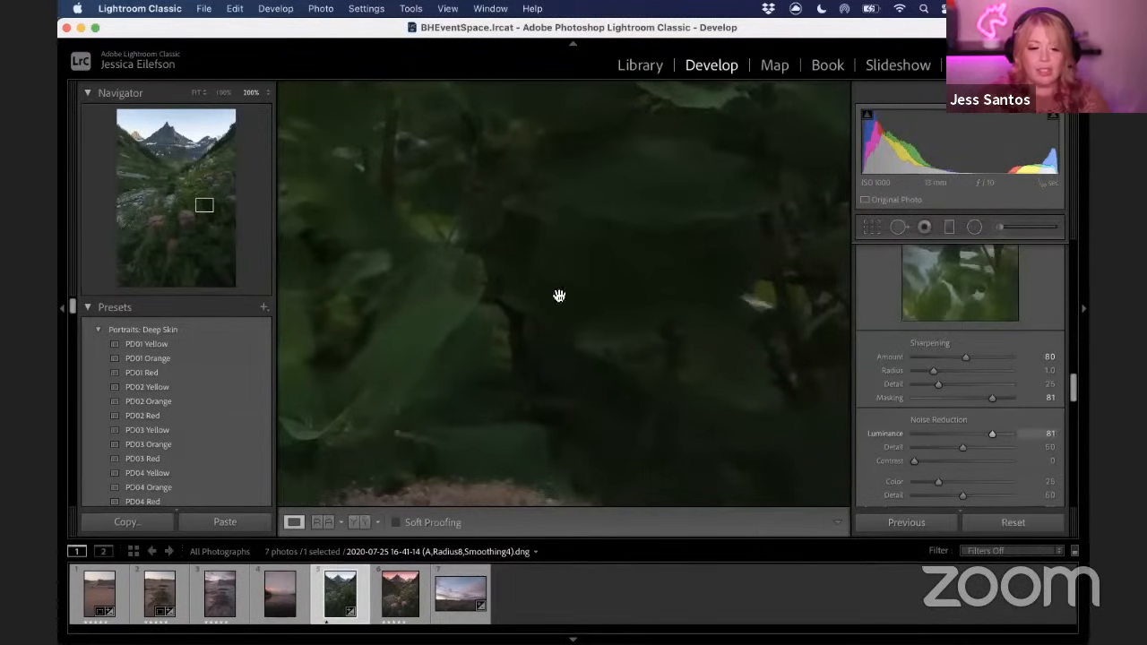
pyautogui.moveTo(992, 434); pyautogui.dragTo(926, 441)
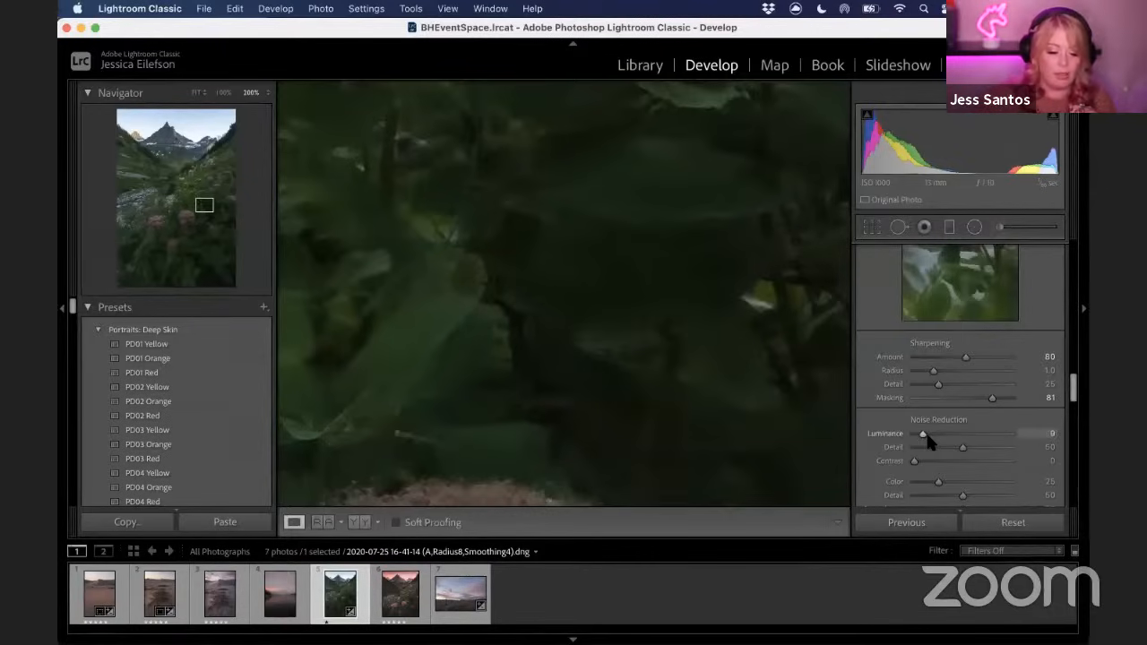
pyautogui.press('F2')
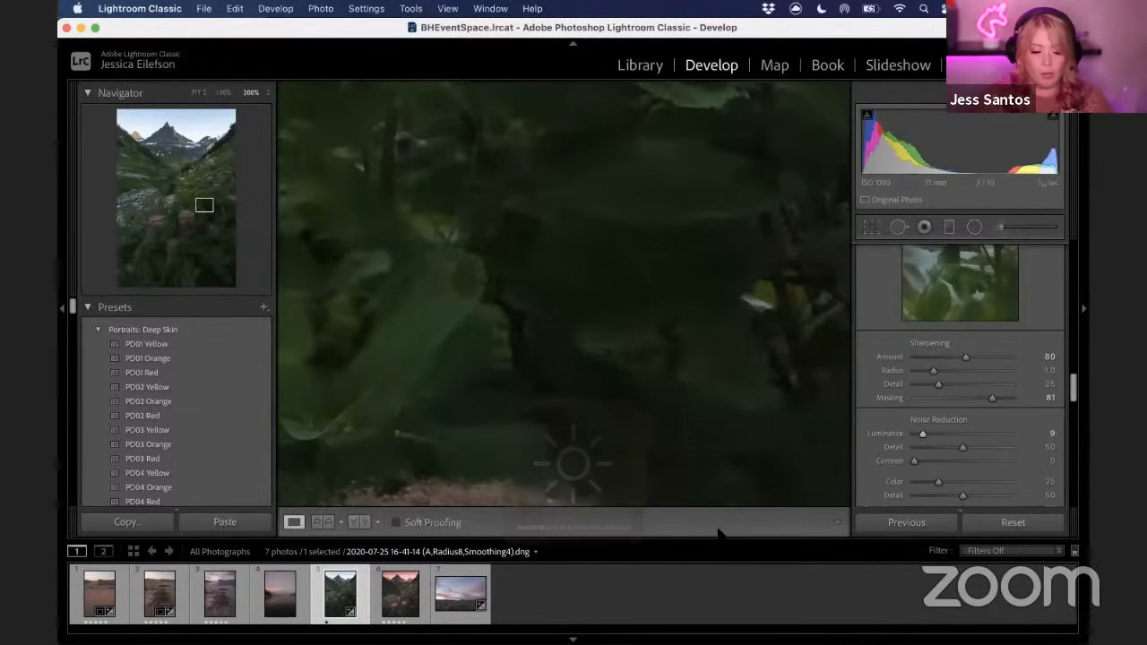
pyautogui.click(686, 285)
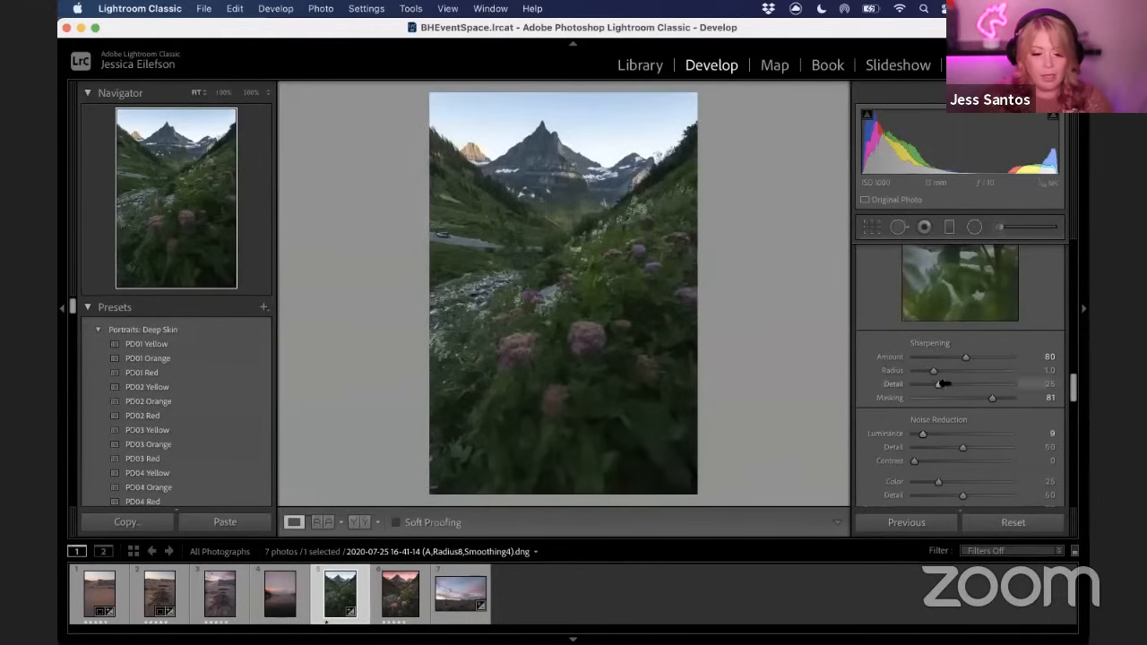
# Enable Remove Chromatic Aberration in Lens Corrections, checking the mountain at 200% zoom
pyautogui.scroll(-2, 958, 451)
pyautogui.scroll(-2, 958, 446)
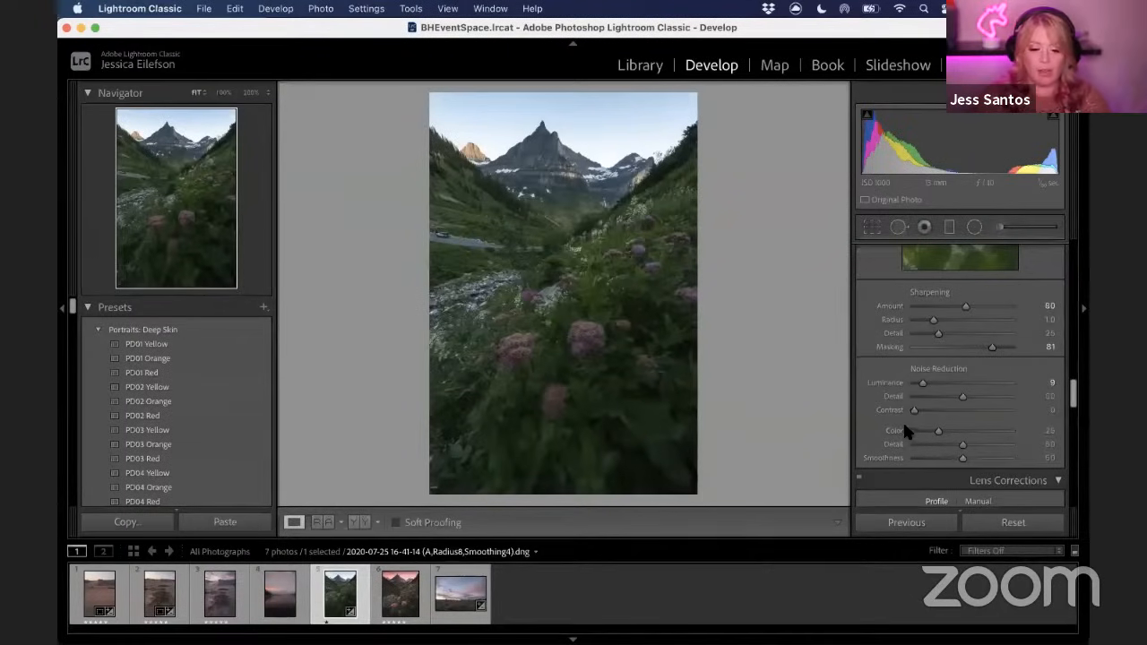
pyautogui.scroll(-1, 907, 426)
pyautogui.scroll(-3, 907, 428)
pyautogui.scroll(-5, 908, 432)
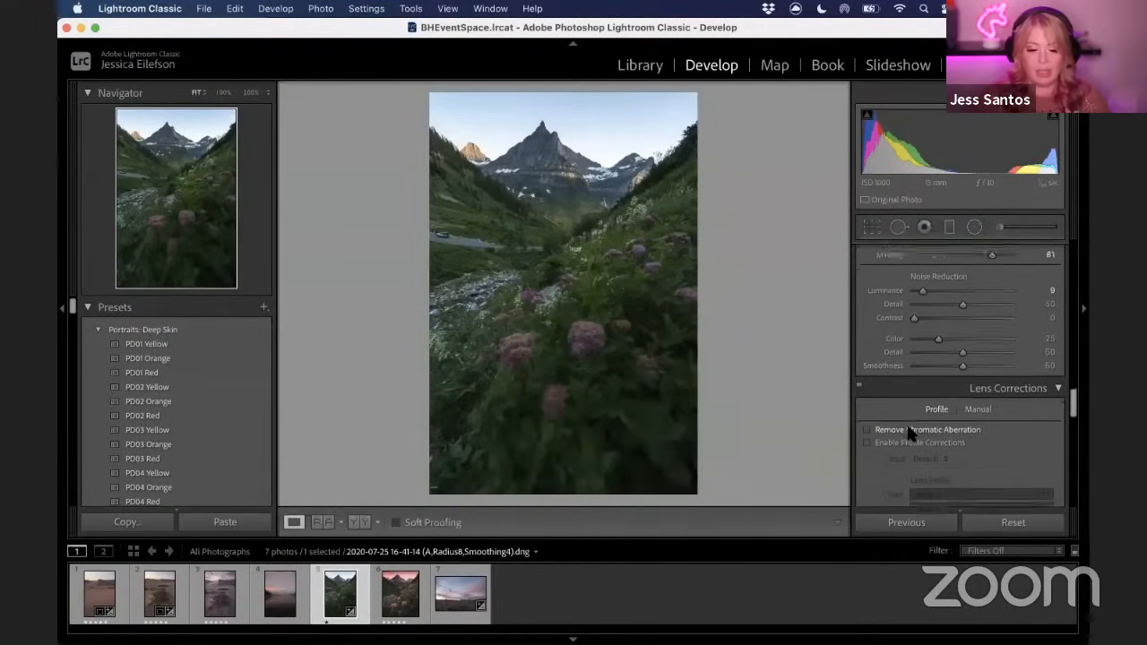
pyautogui.scroll(-1, 1012, 454)
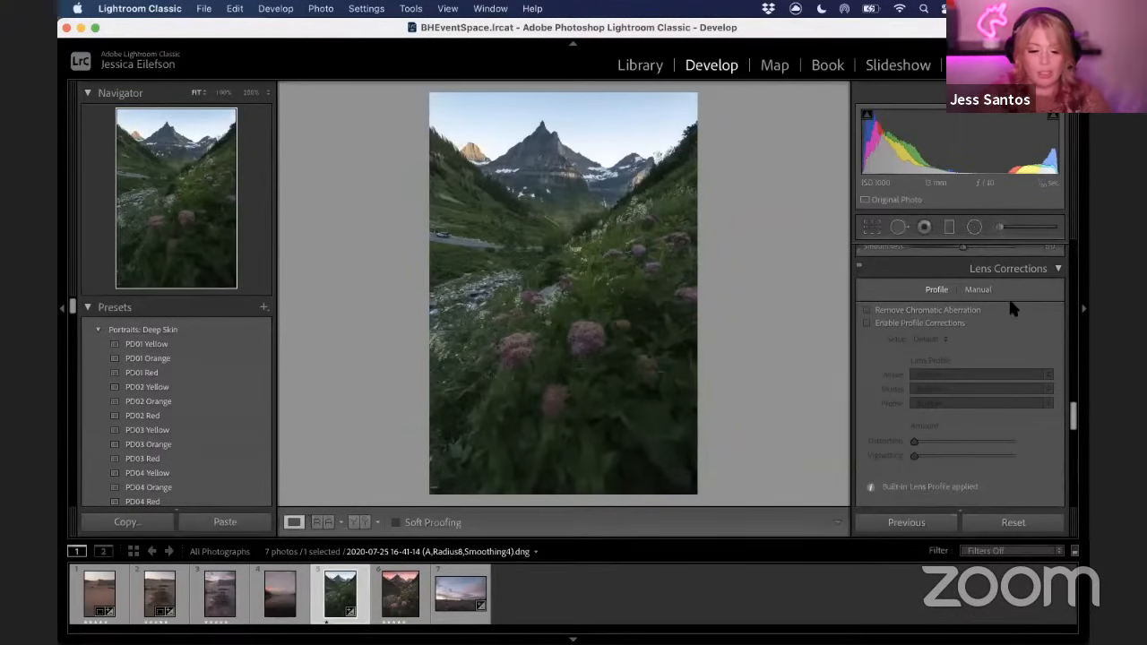
pyautogui.click(877, 313)
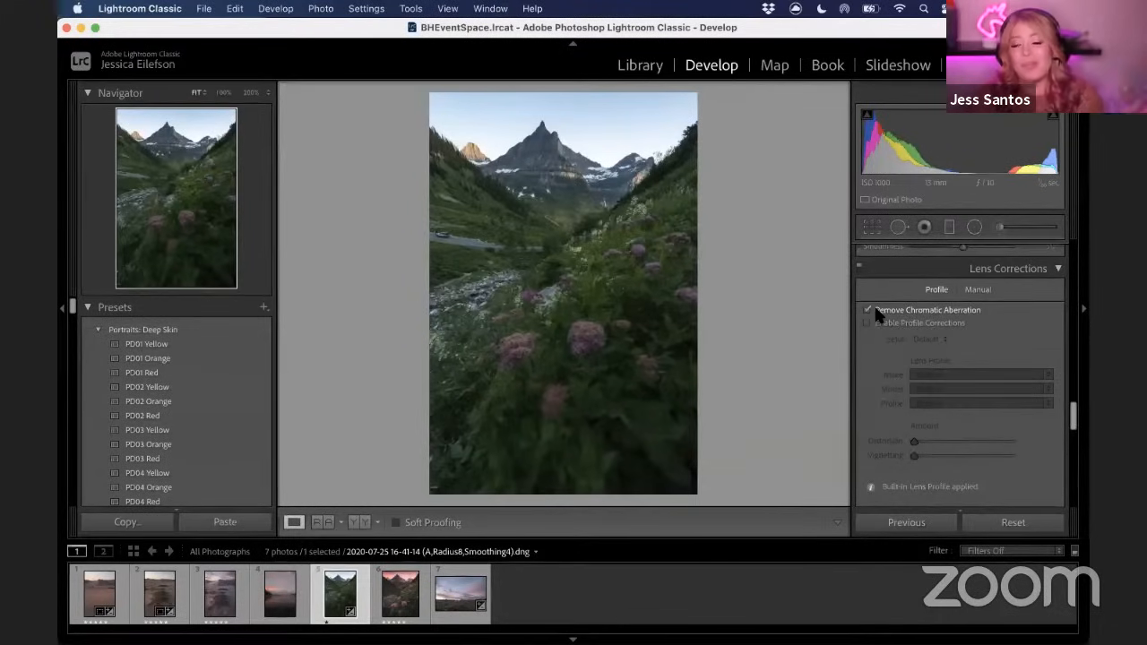
pyautogui.click(606, 166)
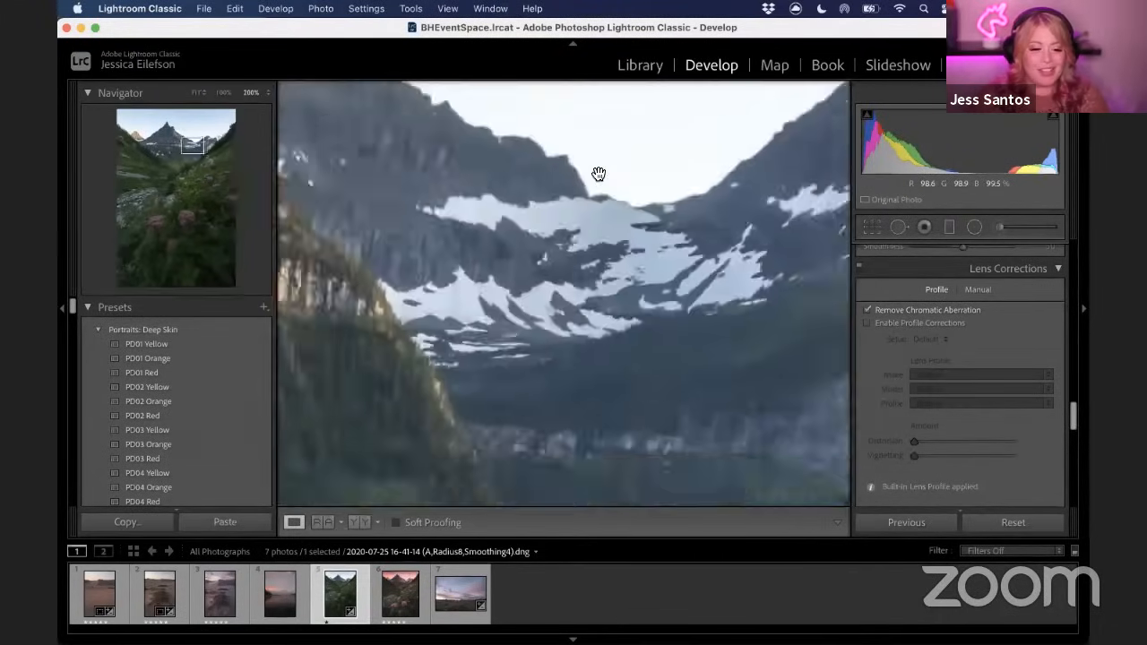
pyautogui.click(550, 198)
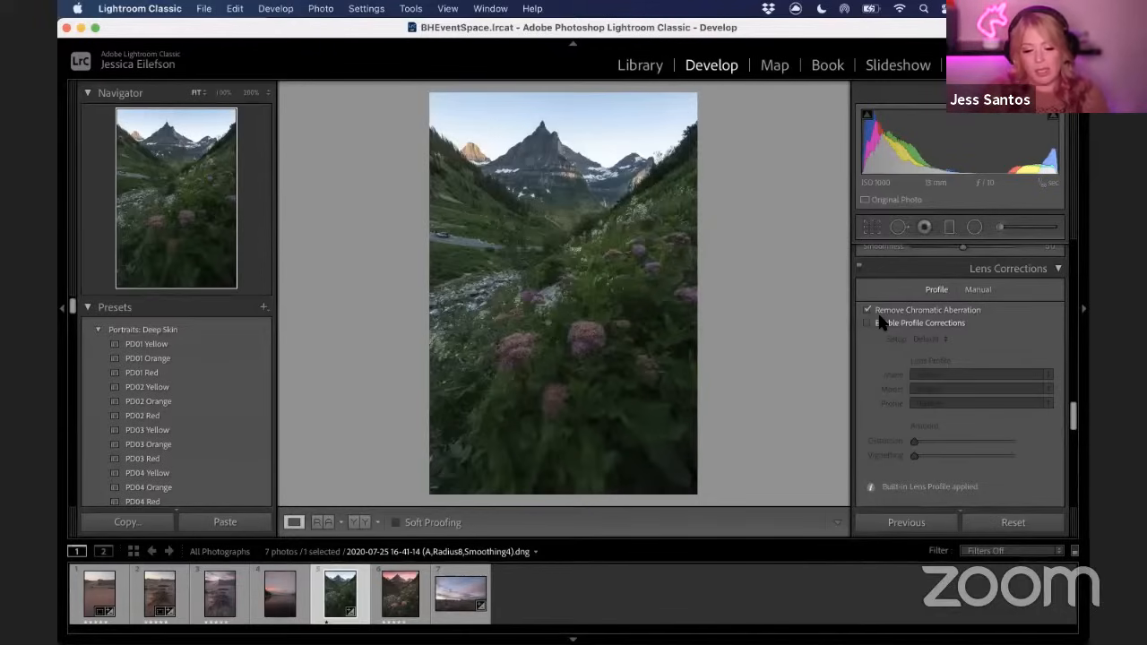
# Set the Calibration Blue Primary Saturation to +3
pyautogui.scroll(-2, 879, 381)
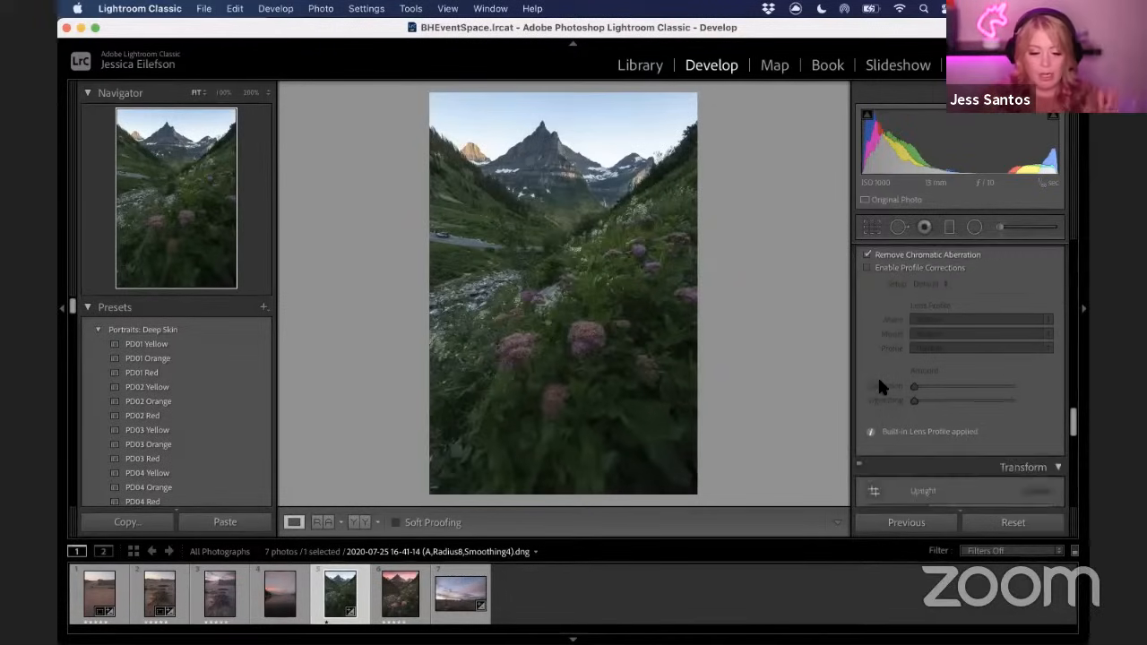
pyautogui.scroll(-8, 877, 374)
pyautogui.scroll(1, 870, 381)
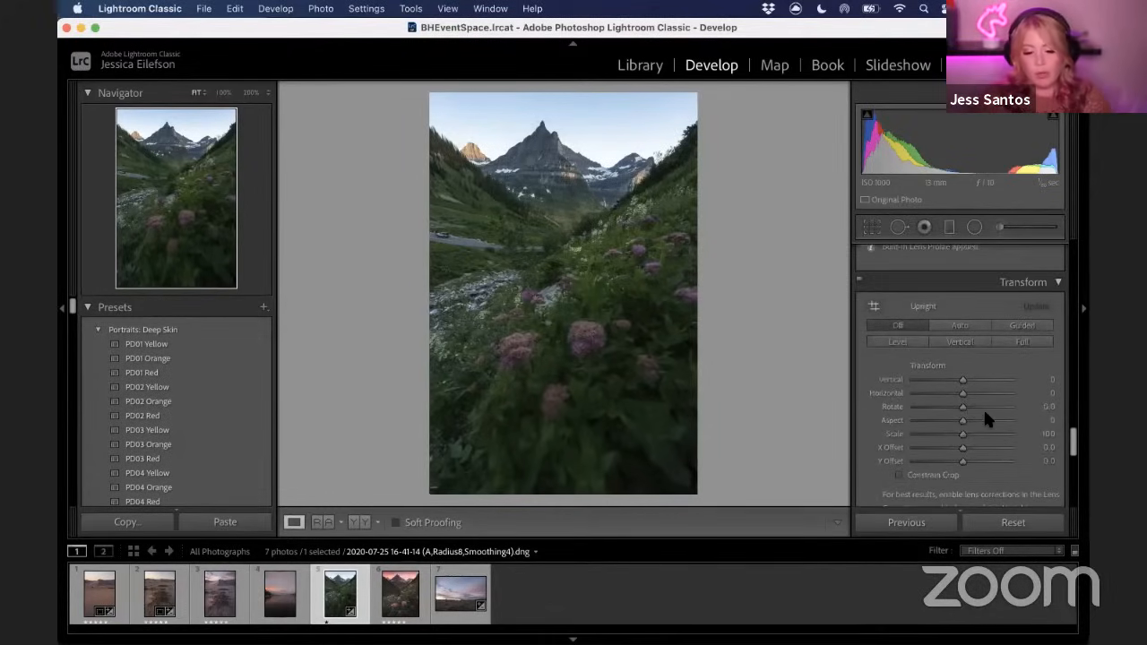
pyautogui.scroll(-9, 983, 407)
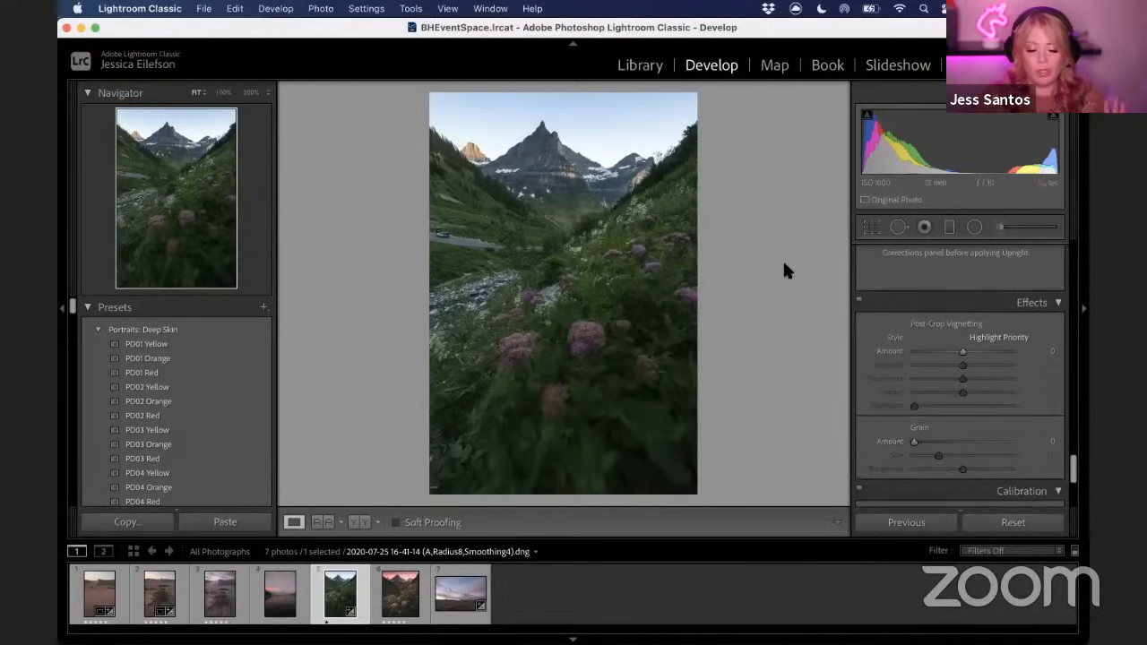
pyautogui.scroll(-3, 881, 367)
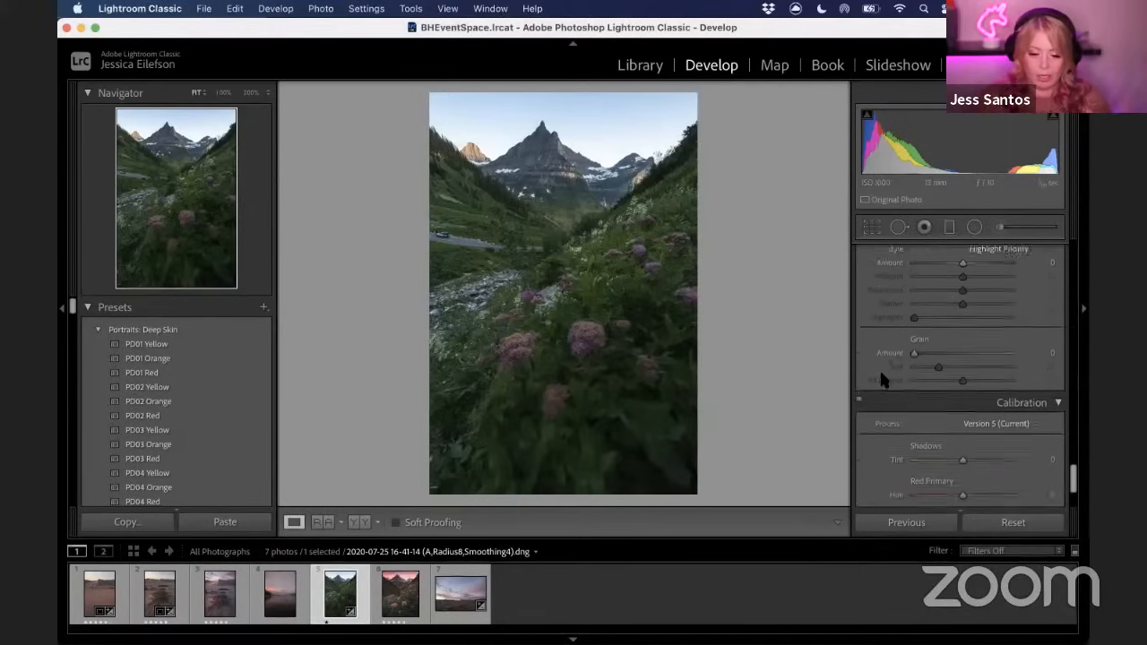
pyautogui.scroll(-3, 878, 371)
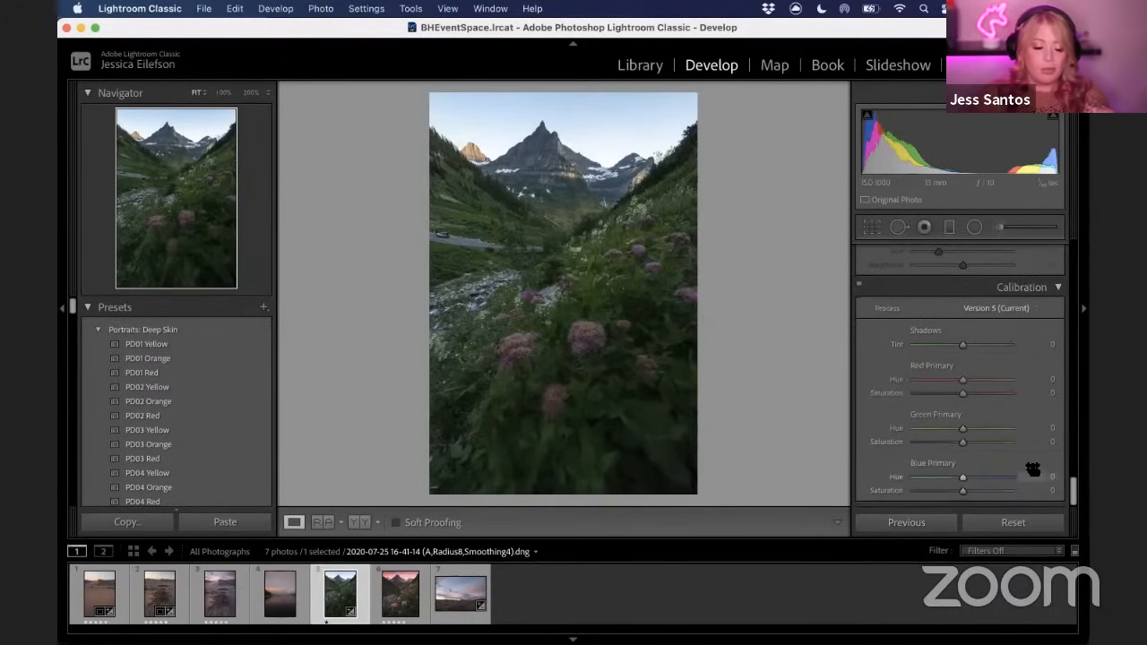
pyautogui.moveTo(963, 494); pyautogui.dragTo(965, 496)
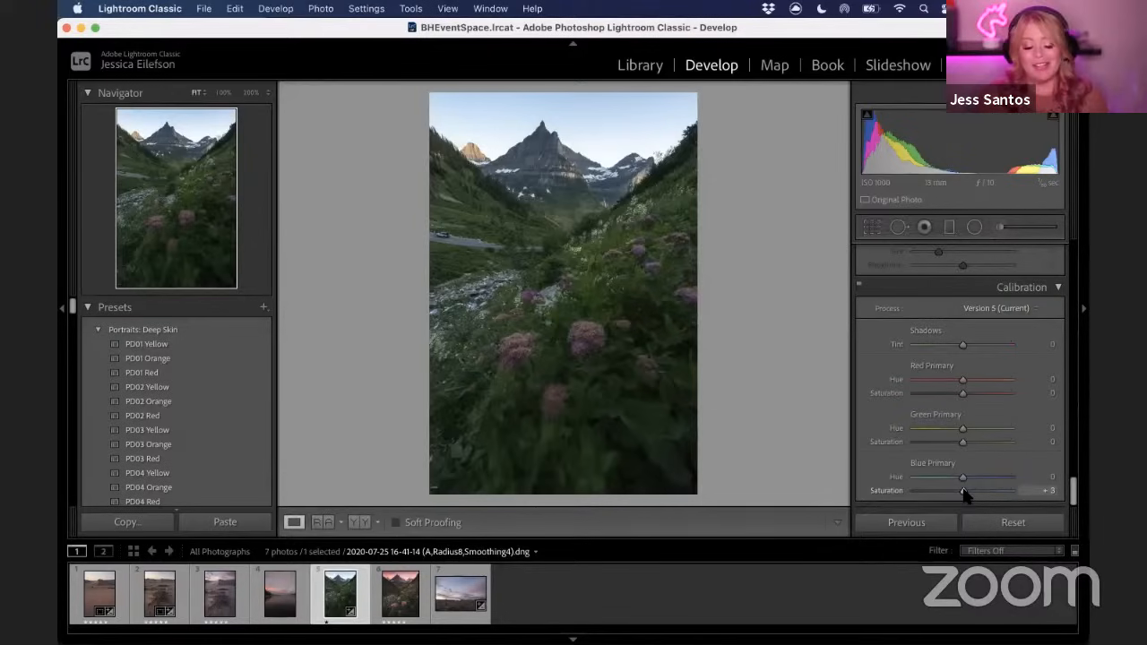
# Set the white balance Temp to 7,870
pyautogui.moveTo(1073, 491); pyautogui.dragTo(1060, 231)
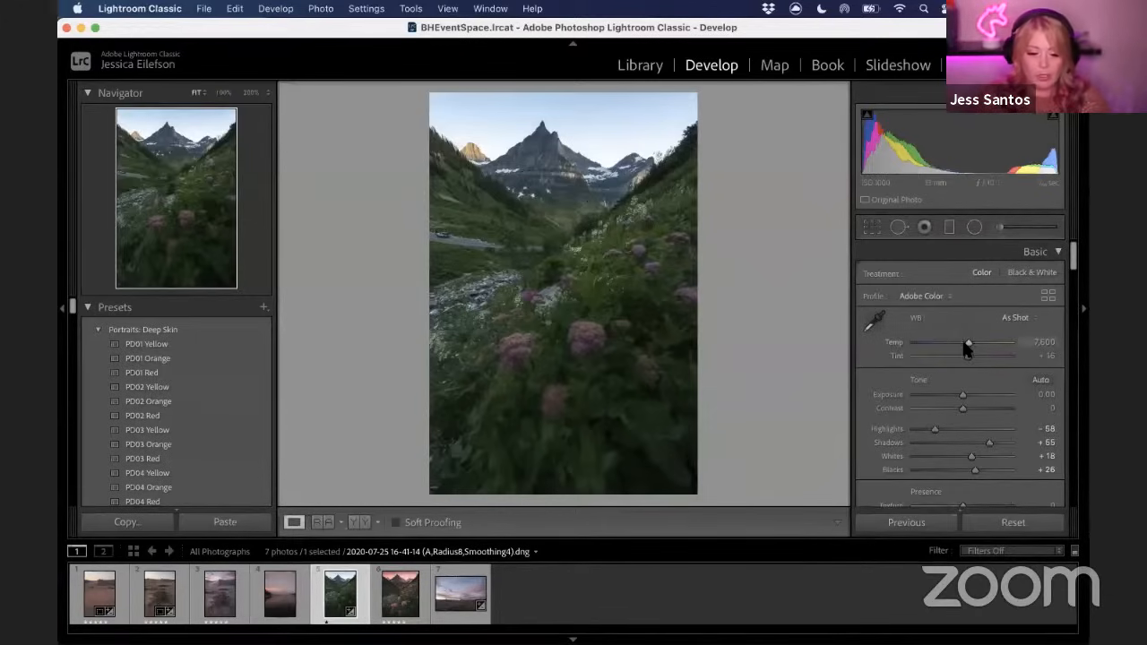
pyautogui.moveTo(969, 346); pyautogui.dragTo(973, 348)
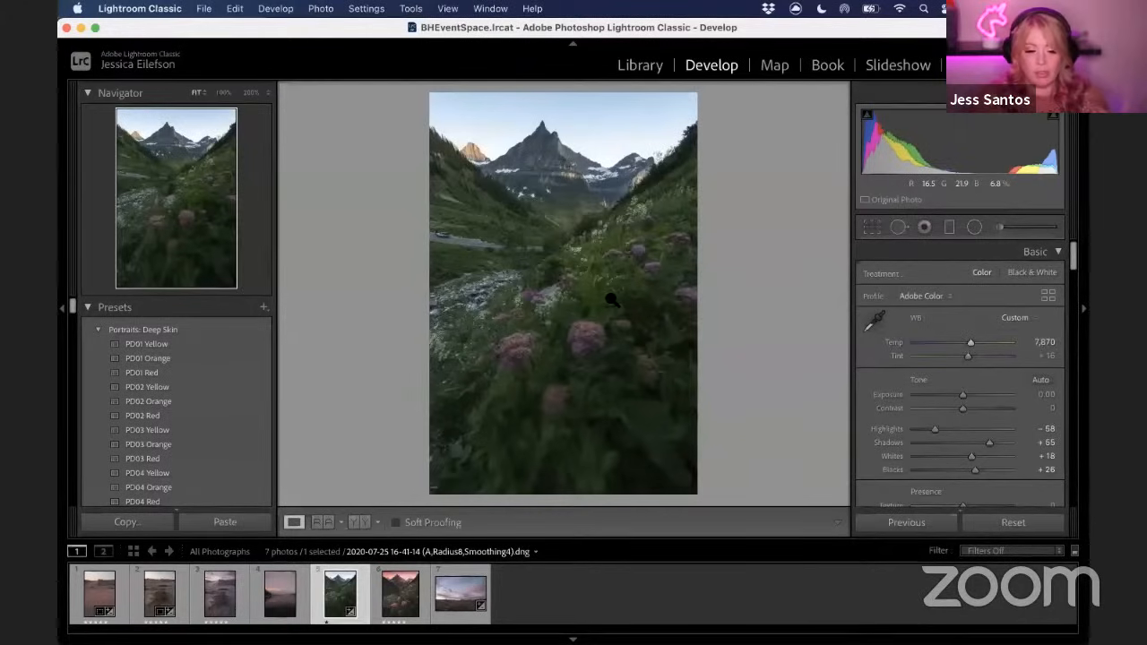
pyautogui.moveTo(969, 343); pyautogui.dragTo(981, 346)
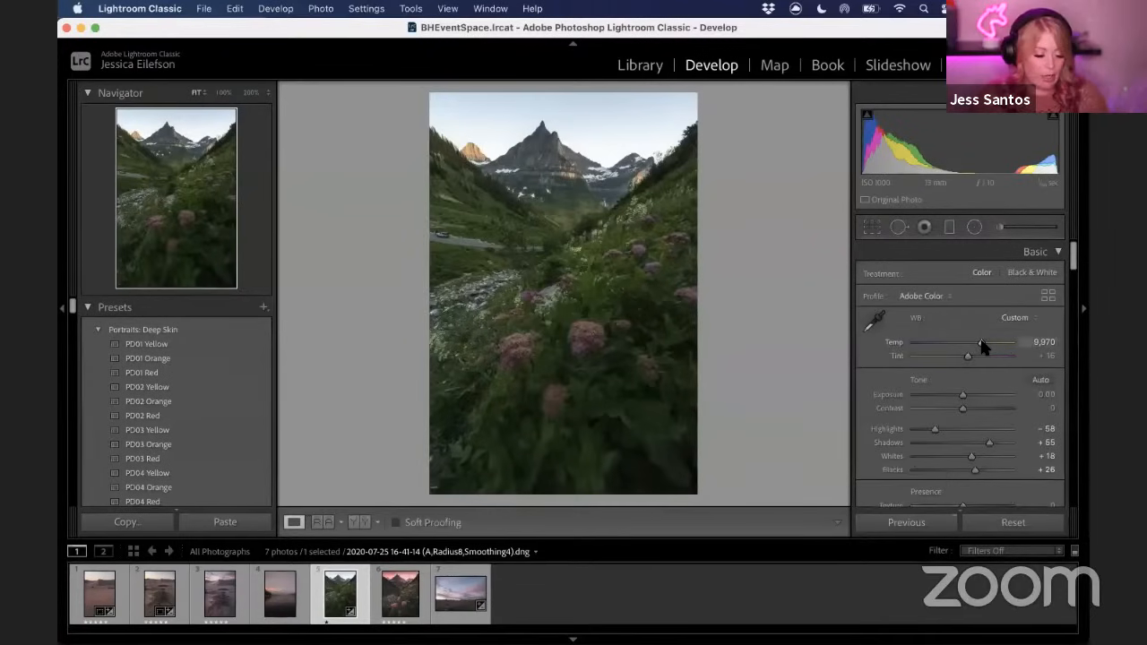
pyautogui.press('super+z')
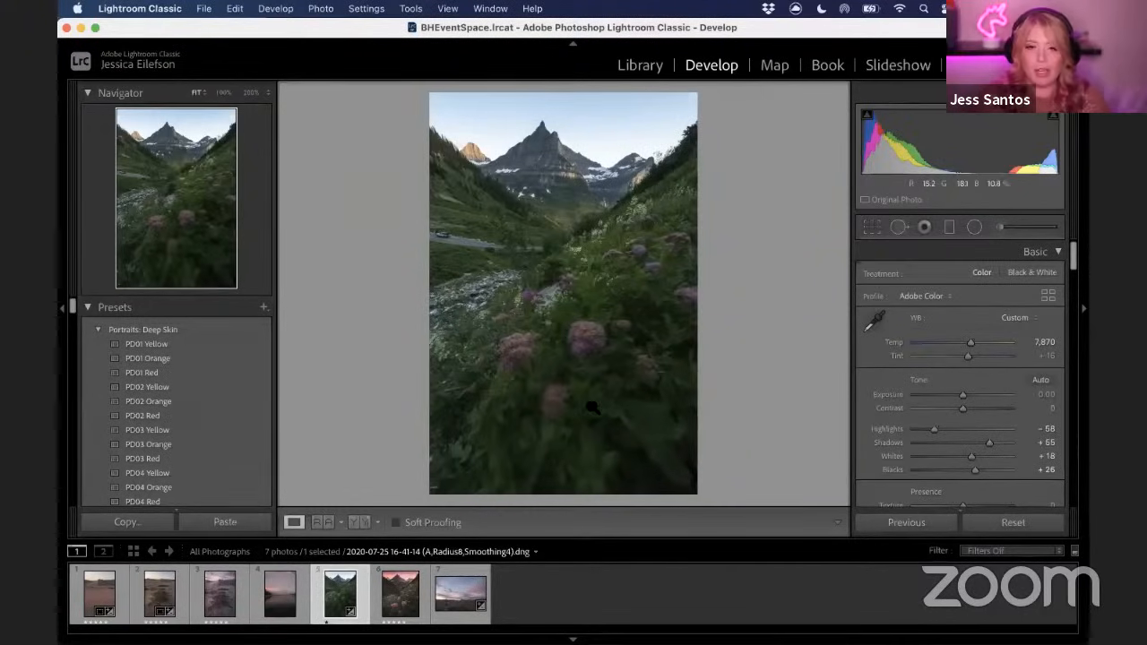
# Set the white balance Tint to +55, zooming in on the mountain to compare
pyautogui.moveTo(968, 357)
pyautogui.mouseDown()
pyautogui.moveTo(1001, 359)
pyautogui.moveTo(981, 358)
pyautogui.mouseUp()
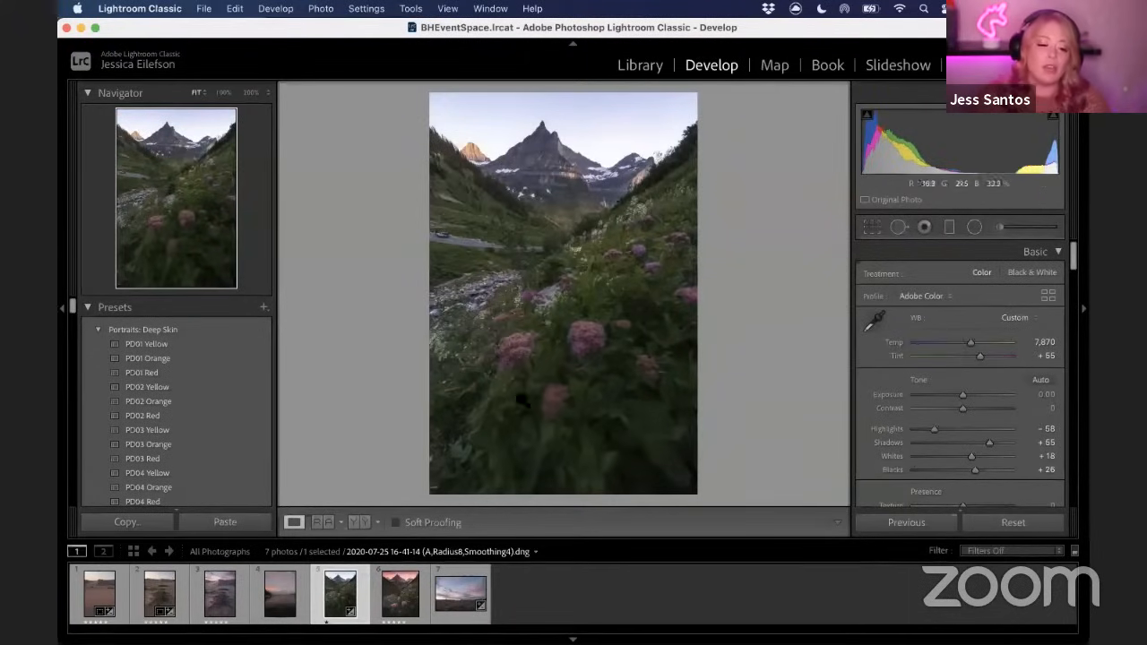
pyautogui.click(594, 117)
pyautogui.click(599, 210)
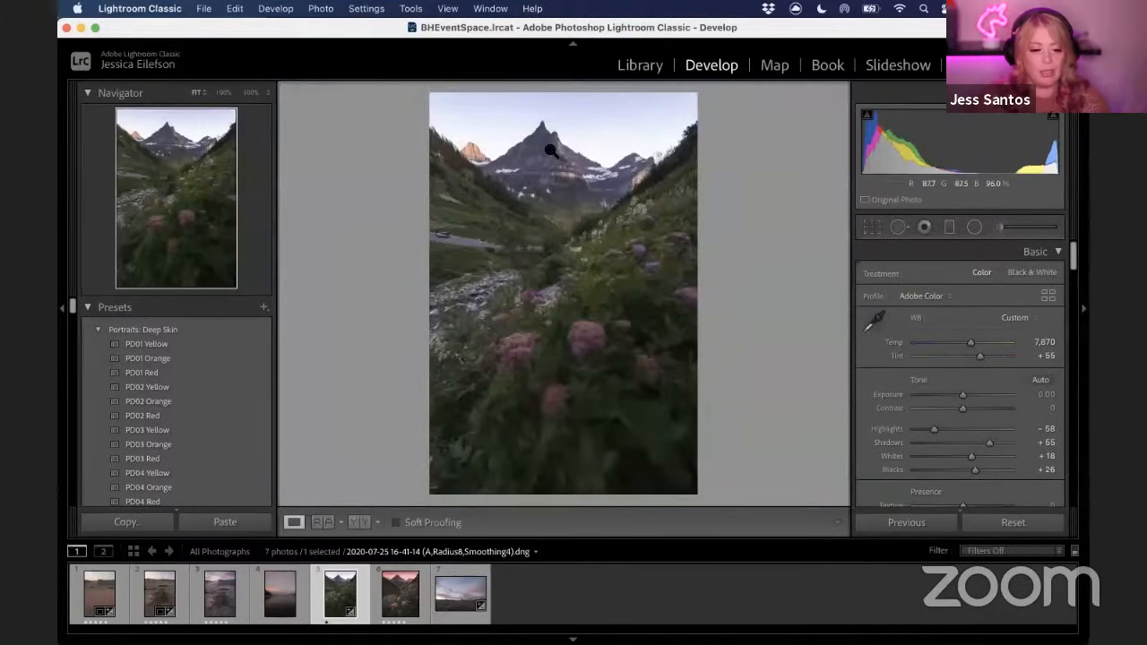
# Set Highlights to -63 and Exposure to -0.15
pyautogui.moveTo(929, 429); pyautogui.dragTo(927, 429)
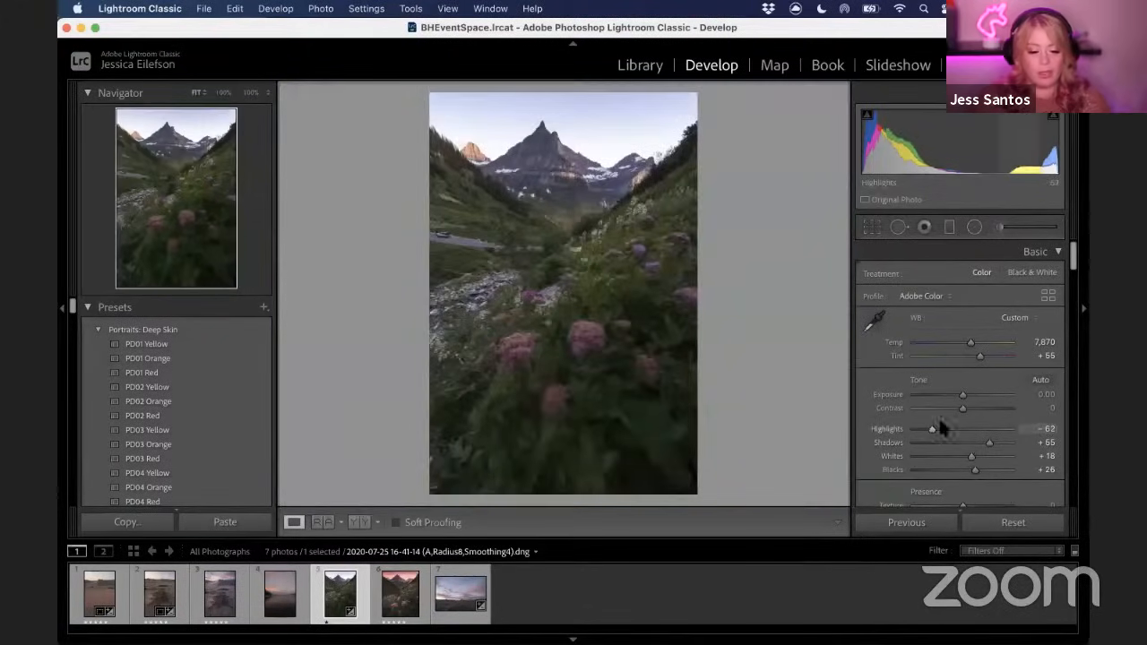
pyautogui.moveTo(963, 400); pyautogui.dragTo(961, 398)
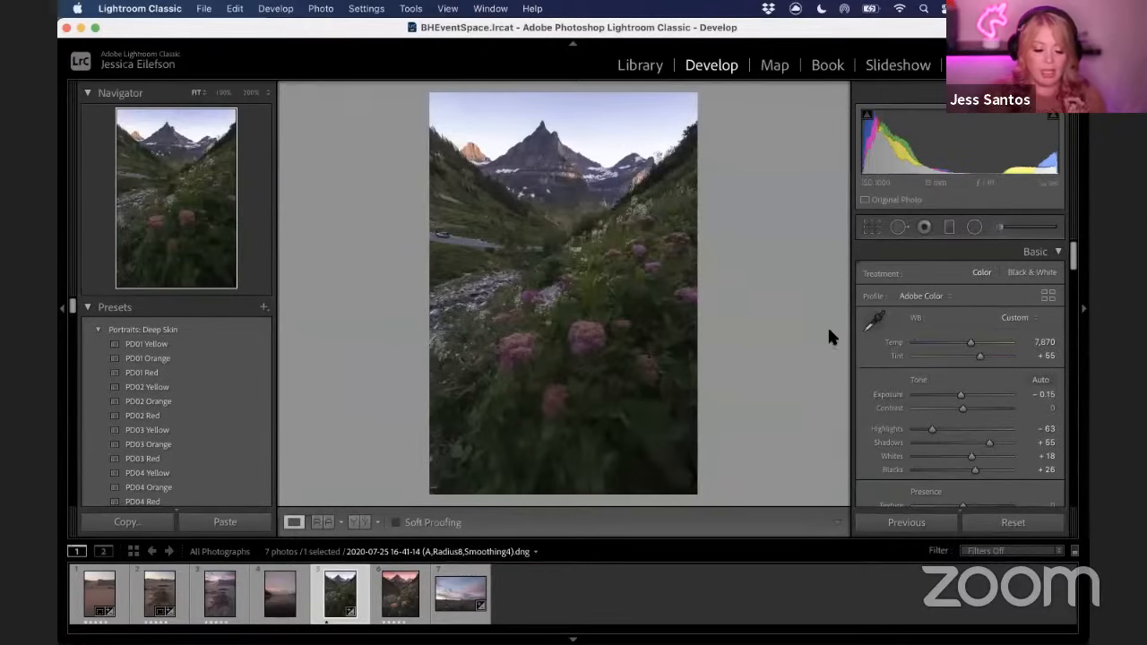
# Straighten the photo to an angle of about -1.41 with the Crop & Straighten tool
pyautogui.click(873, 229)
pyautogui.moveTo(804, 303); pyautogui.dragTo(803, 300)
pyautogui.moveTo(655, 297); pyautogui.dragTo(655, 307)
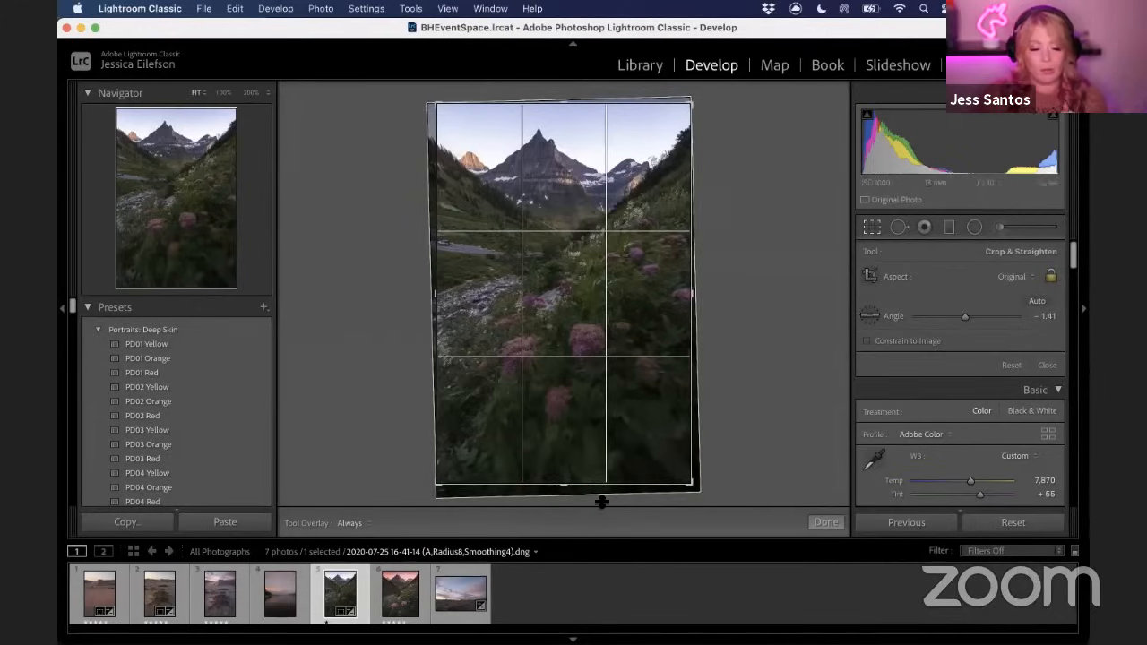
pyautogui.click(871, 230)
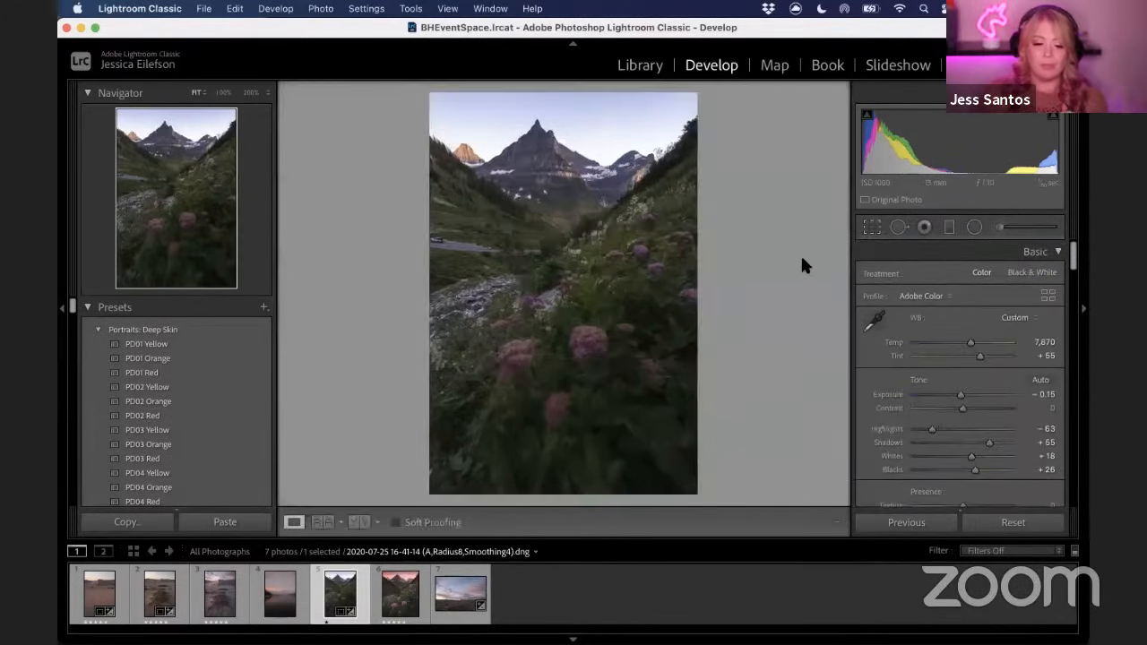
# Scroll to the HSL/Color panel and browse its Hue, Saturation and Luminance adjustments
pyautogui.scroll(-2, 977, 319)
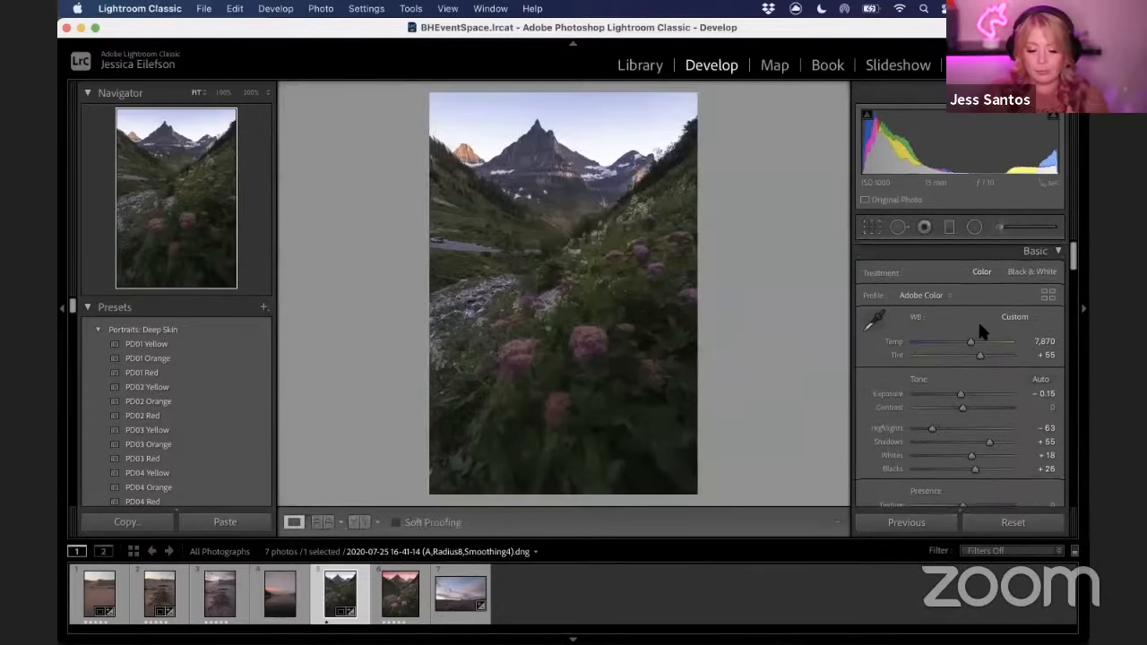
pyautogui.scroll(-8, 976, 320)
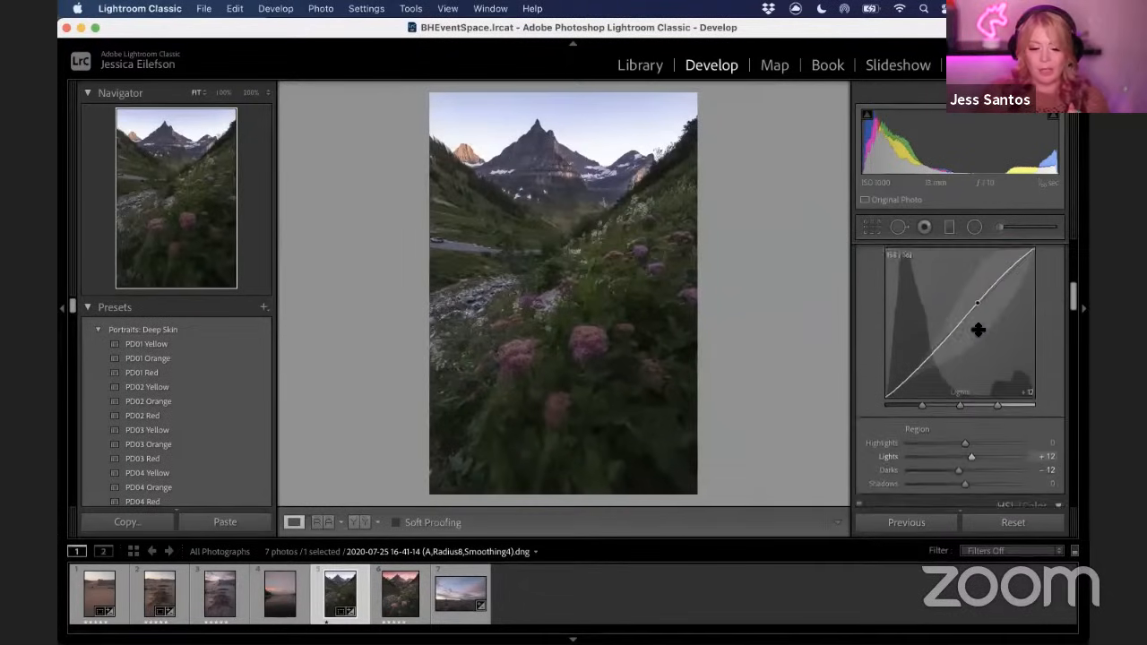
pyautogui.scroll(-5, 978, 335)
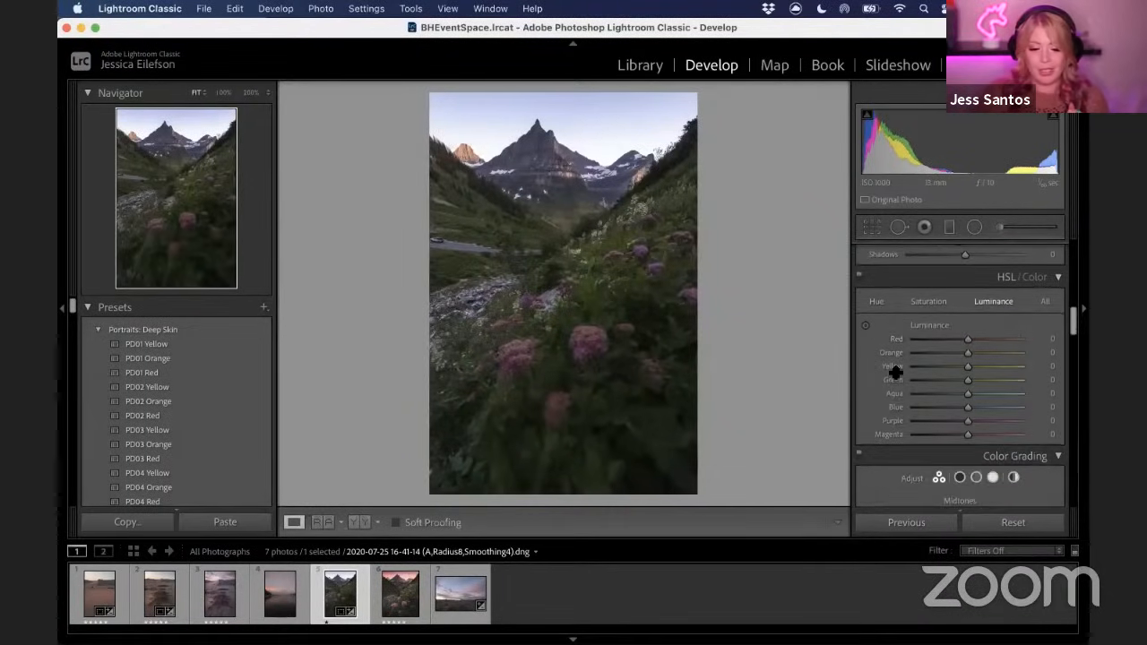
pyautogui.click(866, 301)
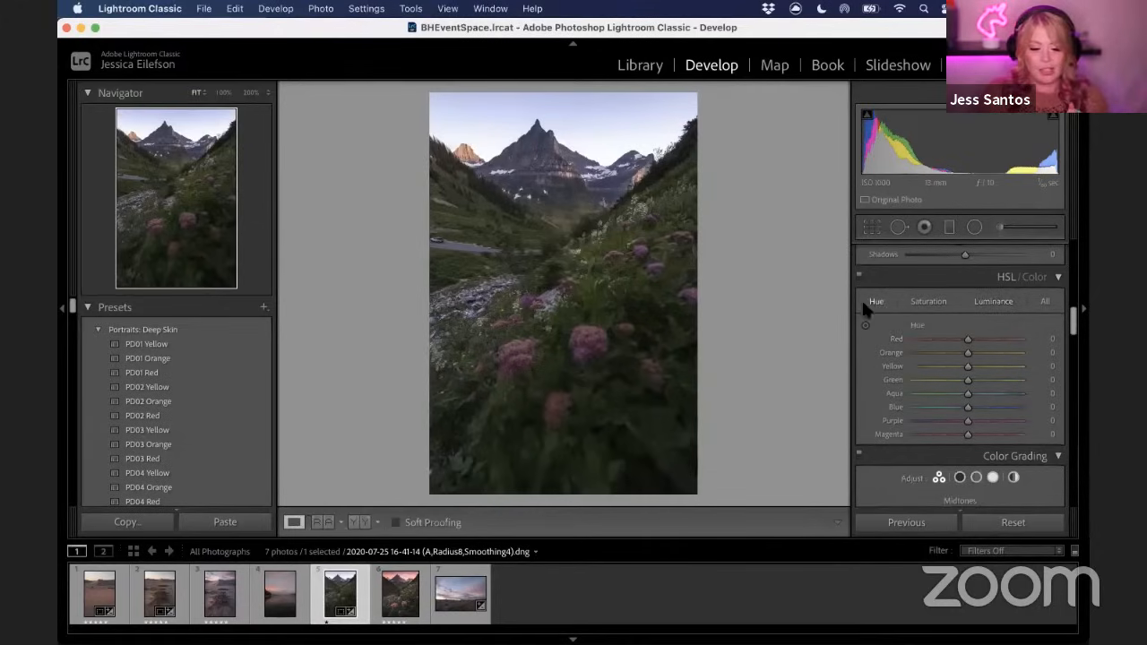
pyautogui.click(938, 303)
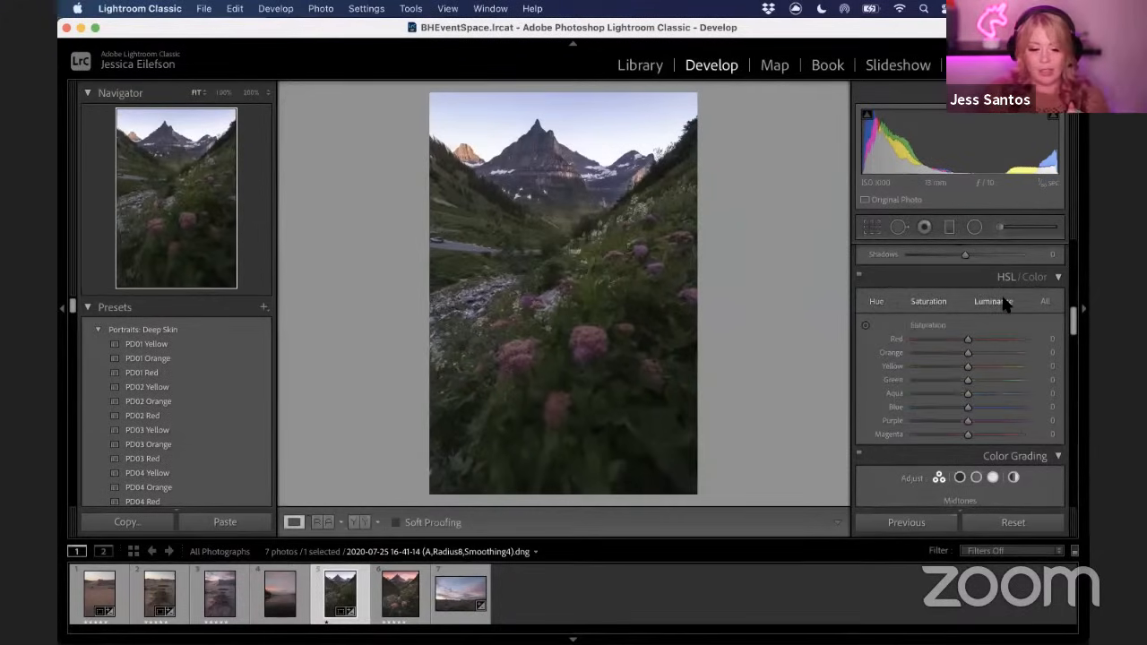
pyautogui.click(1001, 301)
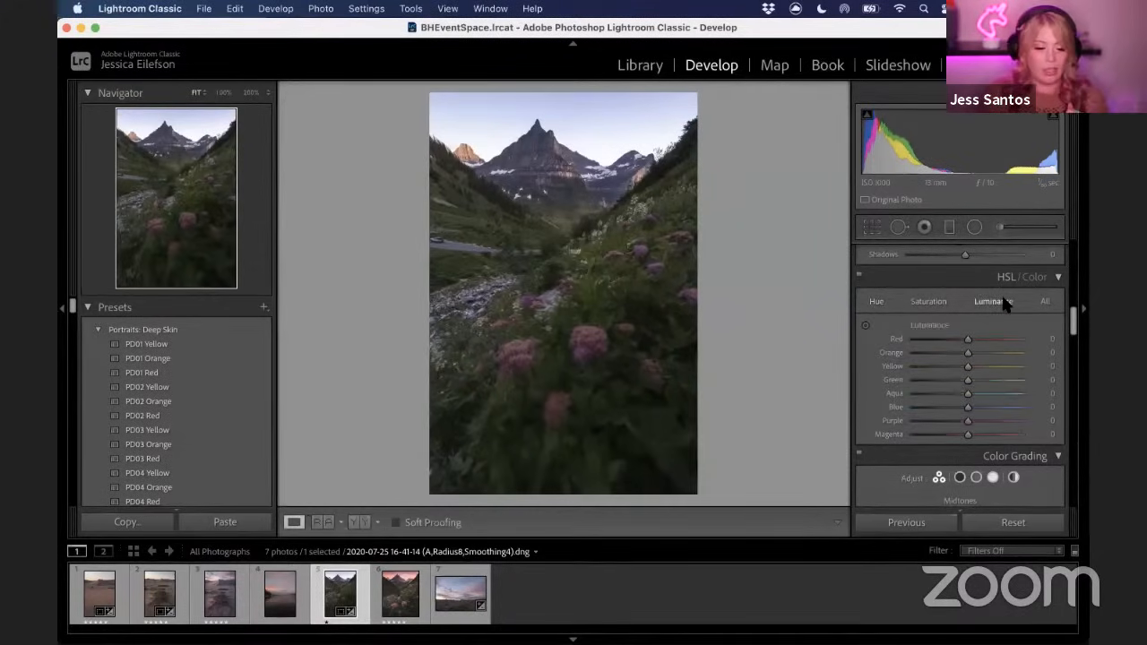
pyautogui.click(875, 303)
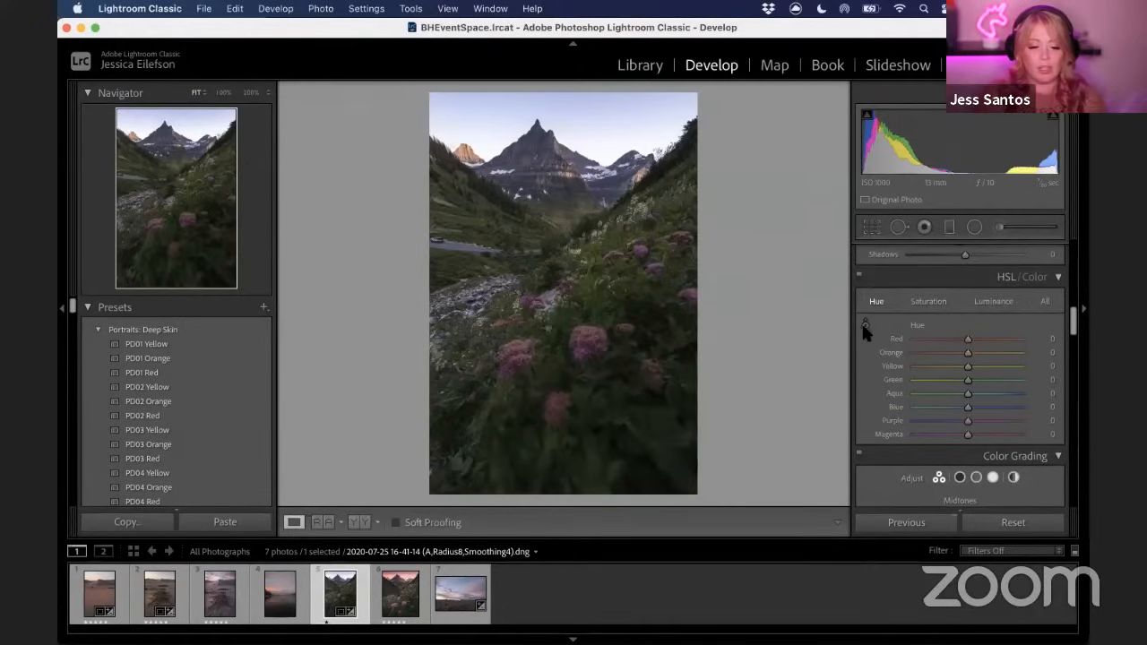
pyautogui.click(865, 325)
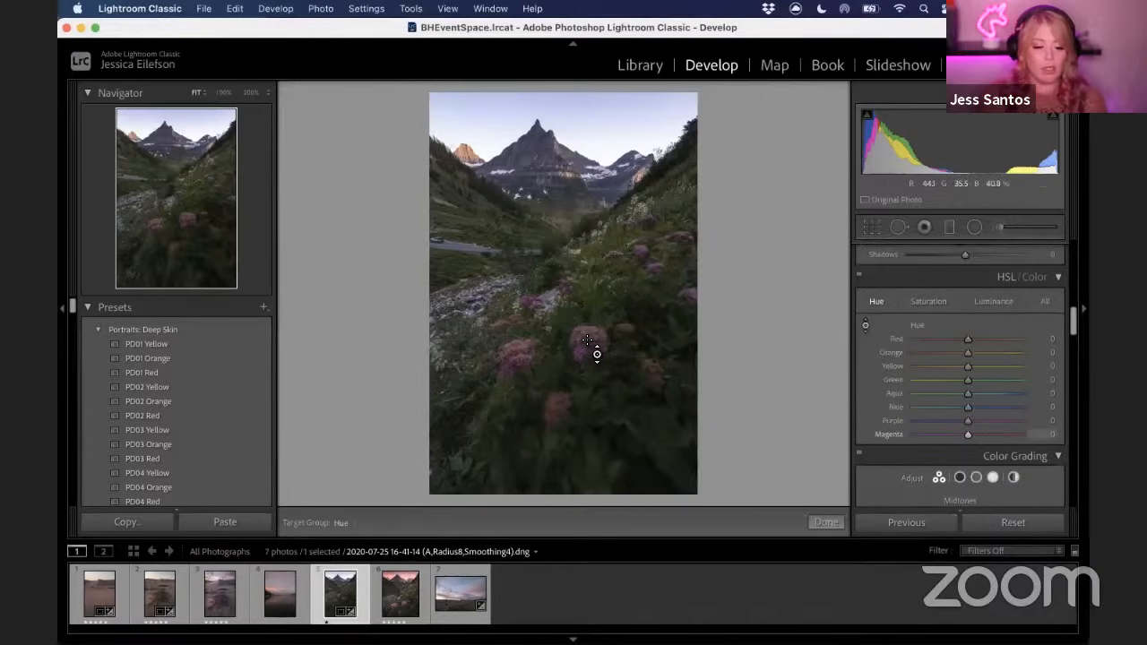
pyautogui.moveTo(597, 354); pyautogui.dragTo(597, 406)
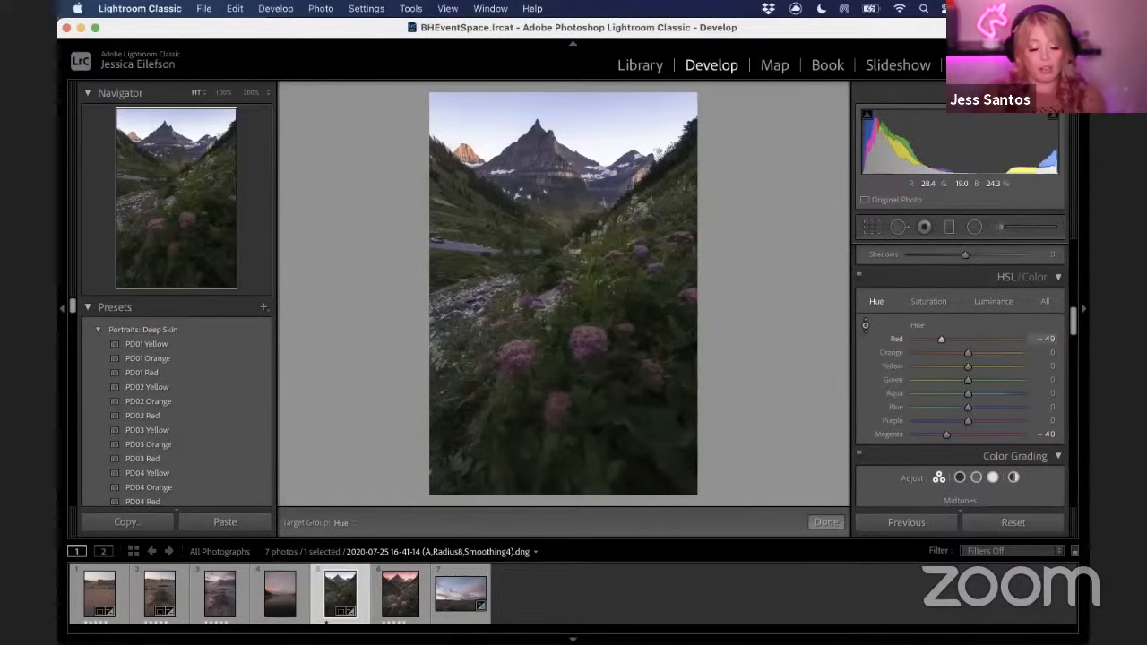
pyautogui.press('super+z')
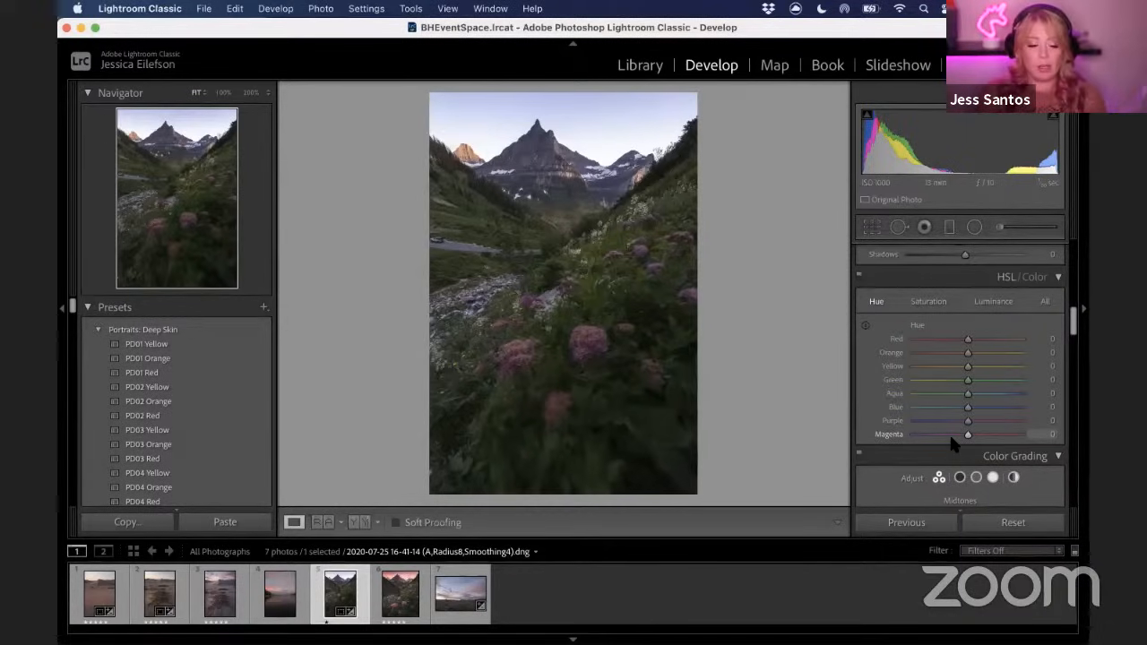
# Set the Red hue to -29 and the Magenta hue to +34
pyautogui.moveTo(967, 434); pyautogui.dragTo(977, 437)
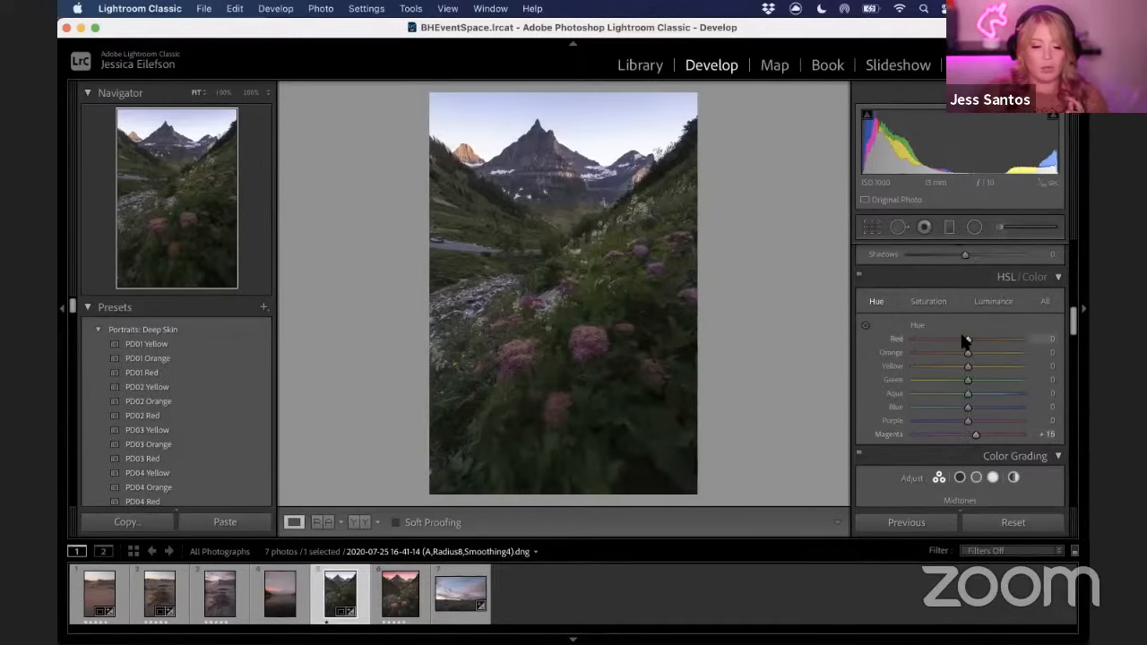
pyautogui.moveTo(968, 340); pyautogui.dragTo(965, 341)
pyautogui.moveTo(963, 344); pyautogui.dragTo(959, 345)
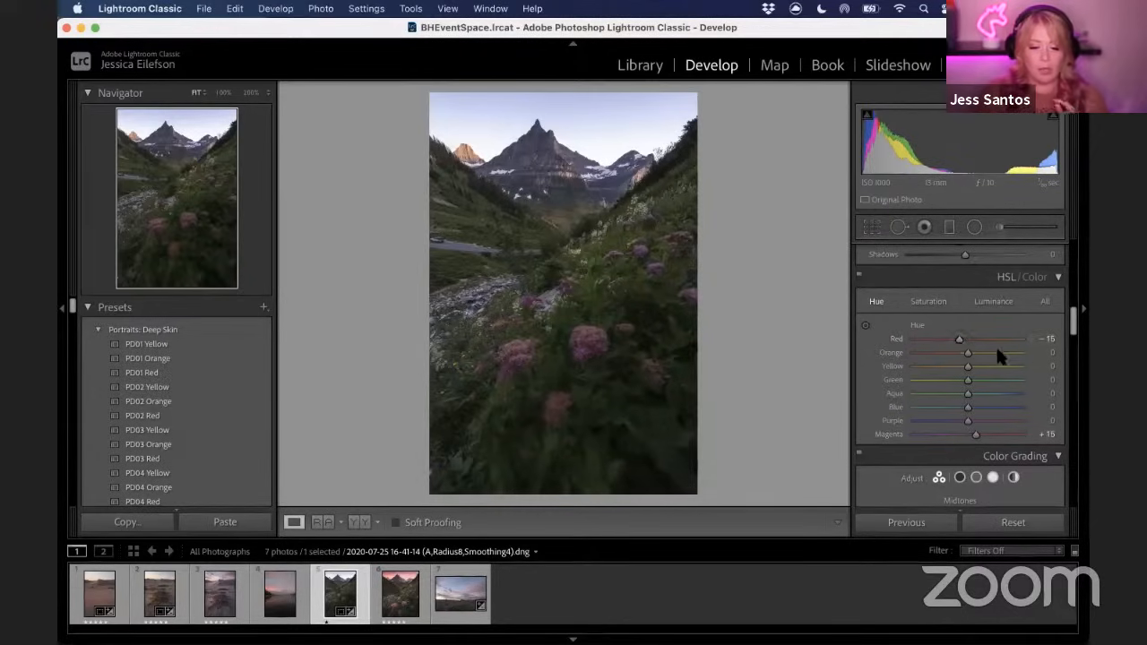
pyautogui.moveTo(976, 434); pyautogui.dragTo(984, 434)
pyautogui.moveTo(959, 340); pyautogui.dragTo(955, 340)
pyautogui.moveTo(983, 435); pyautogui.dragTo(987, 436)
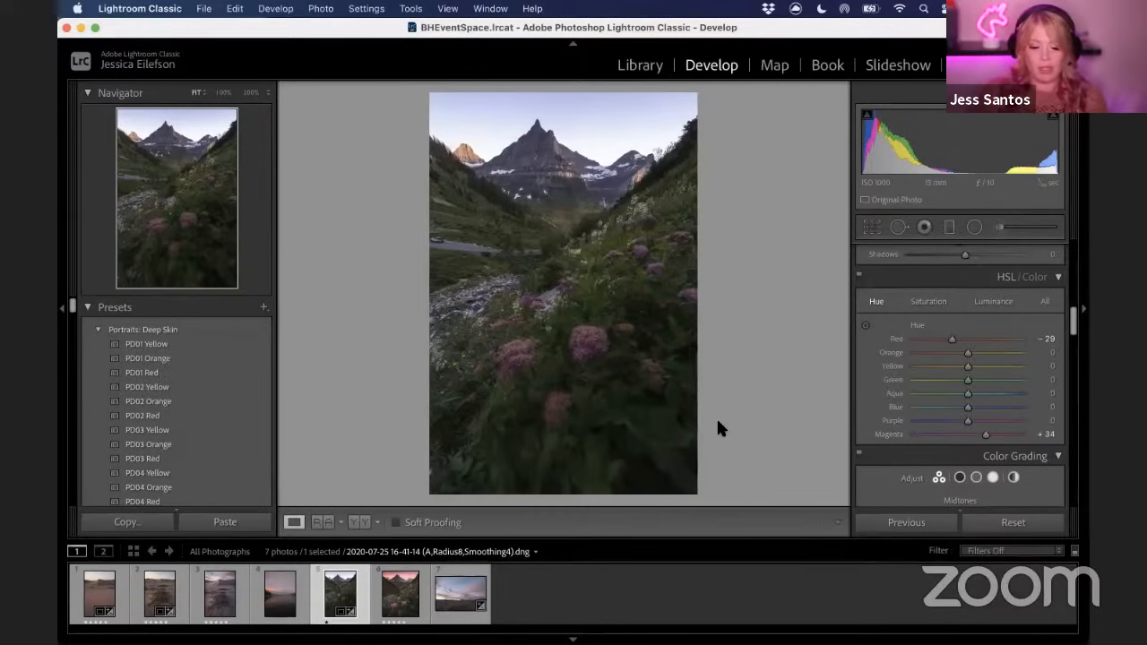
# Set the Green hue to +13
pyautogui.moveTo(966, 383); pyautogui.dragTo(972, 382)
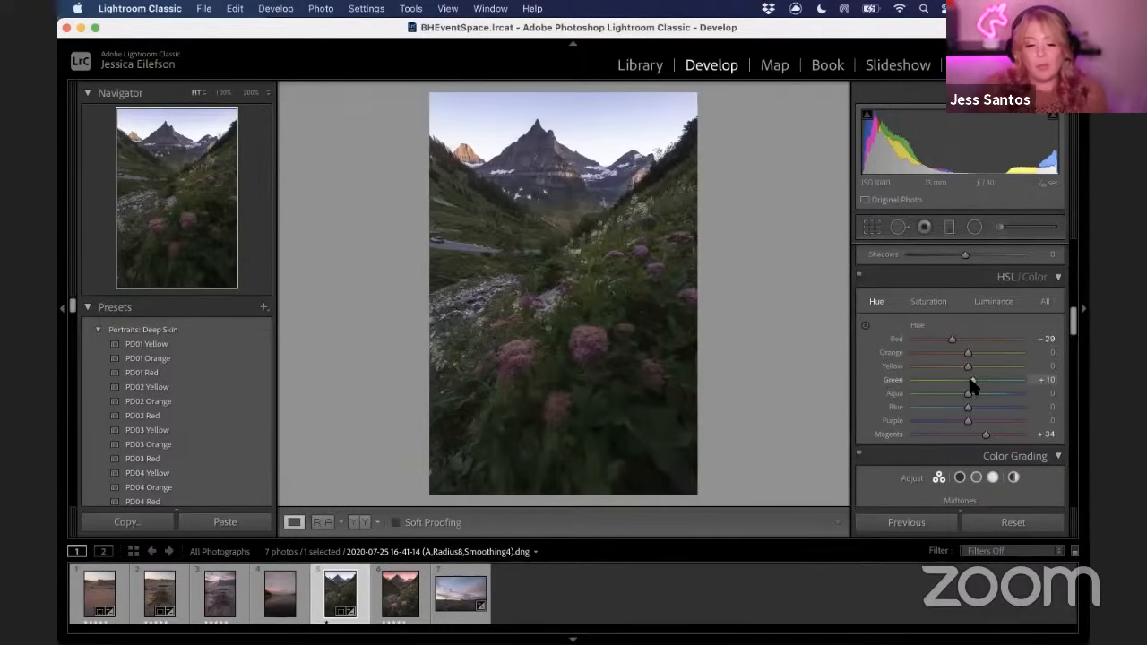
pyautogui.moveTo(971, 380); pyautogui.dragTo(920, 381)
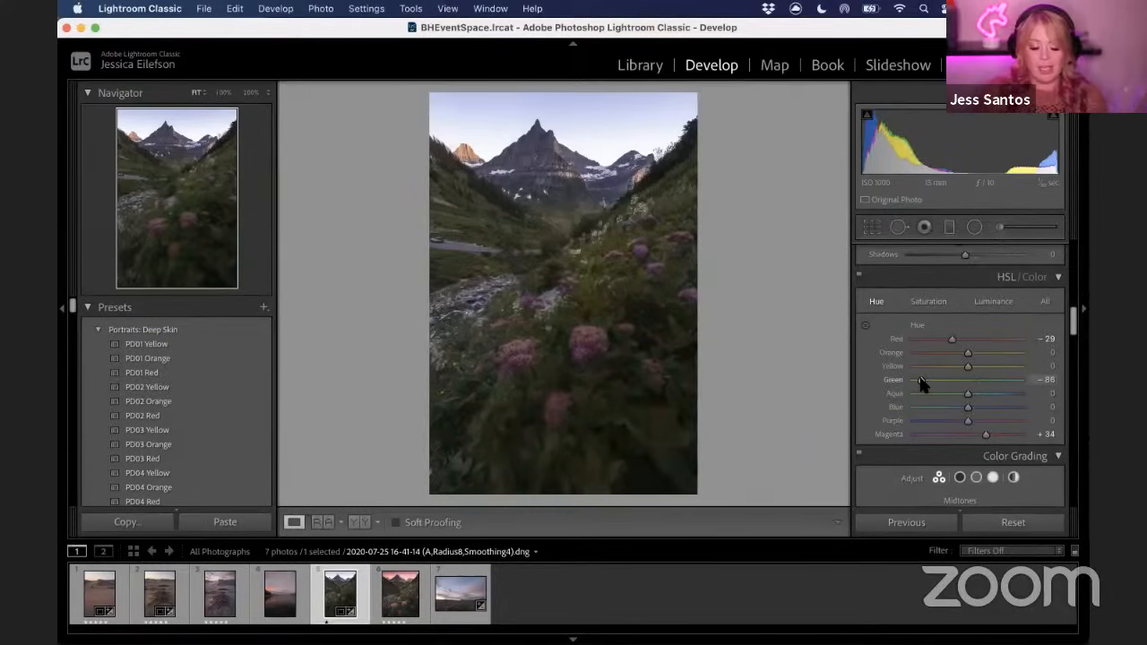
pyautogui.moveTo(930, 380); pyautogui.dragTo(981, 385)
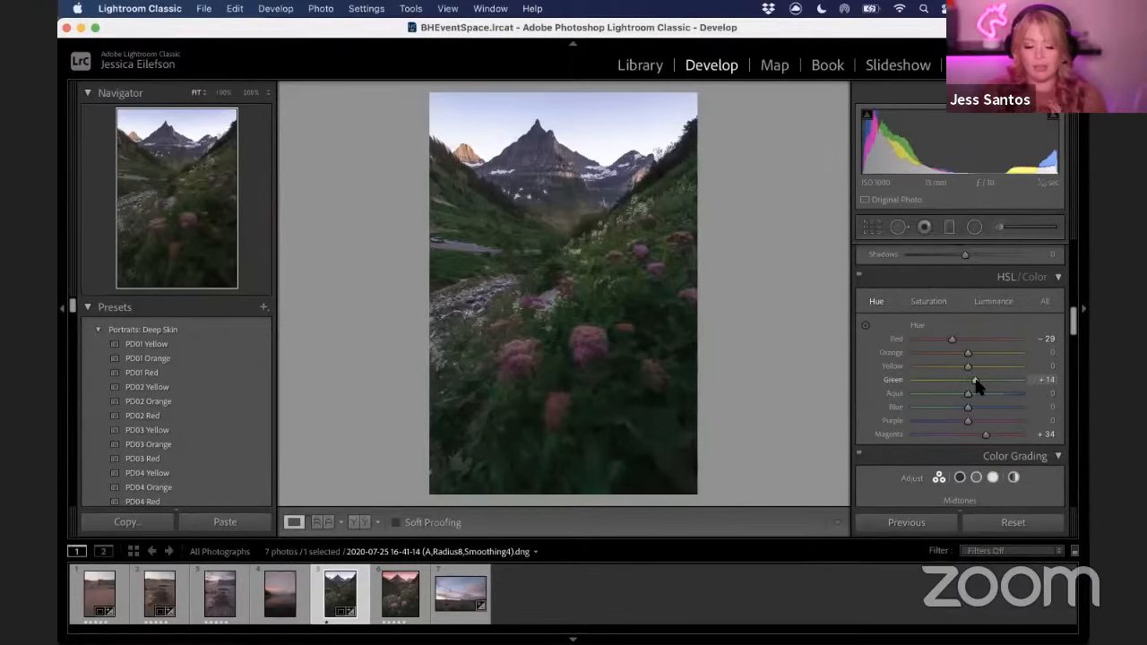
pyautogui.moveTo(976, 383); pyautogui.dragTo(974, 383)
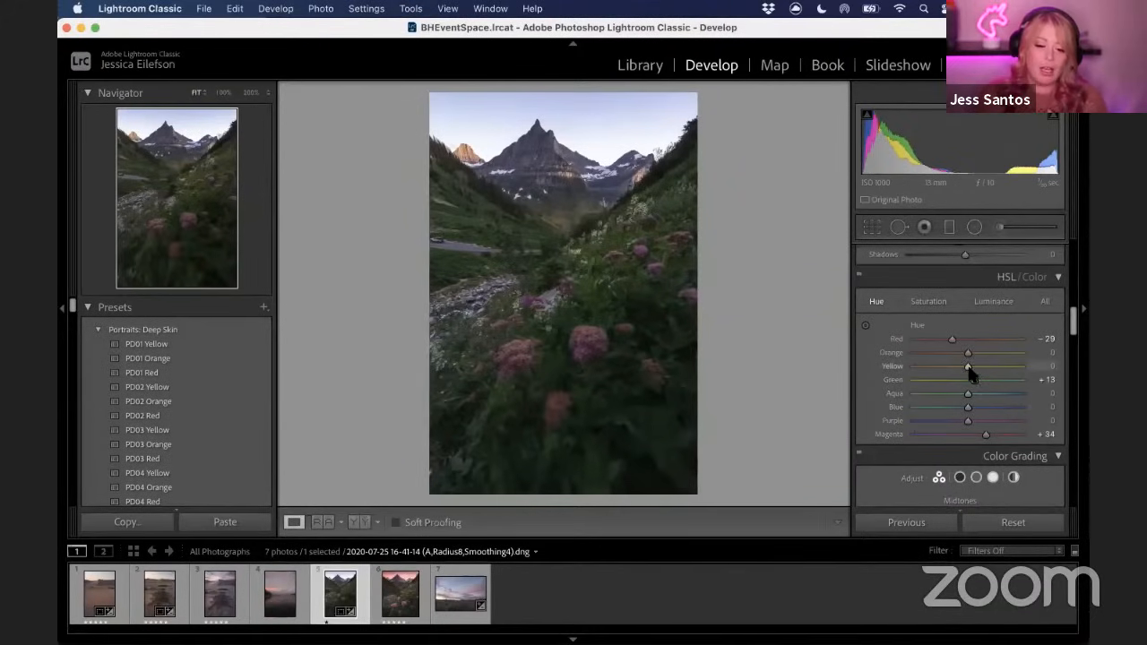
# Set the Yellow hue to -15 and the Orange hue to -30
pyautogui.moveTo(967, 369)
pyautogui.mouseDown()
pyautogui.moveTo(940, 369)
pyautogui.moveTo(962, 367)
pyautogui.mouseUp()
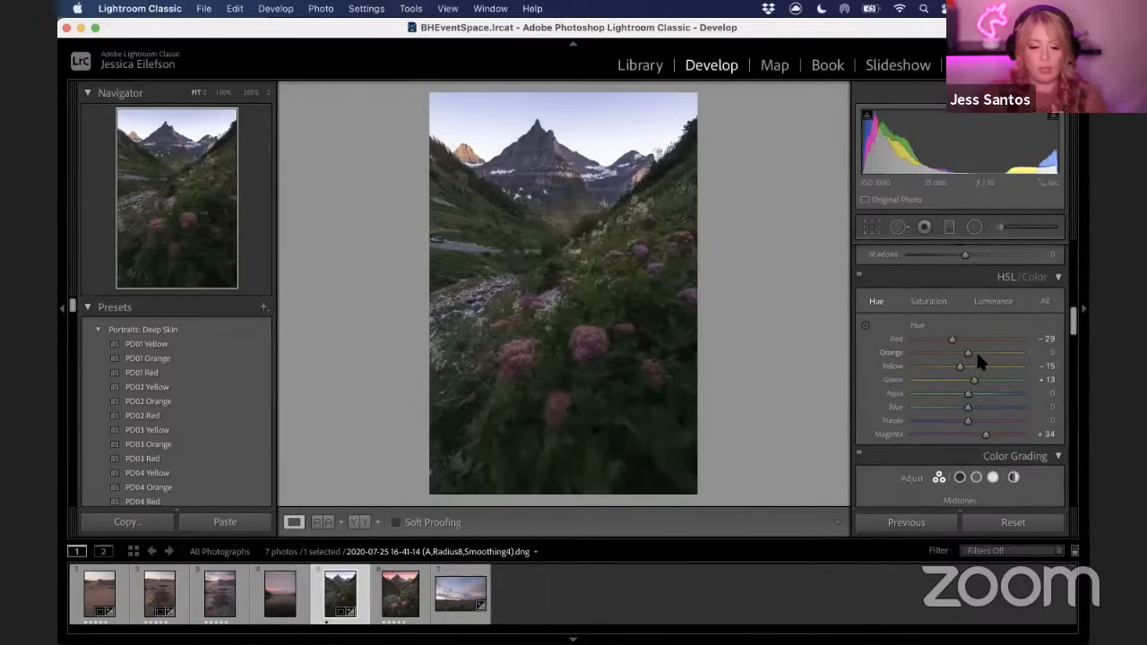
pyautogui.moveTo(966, 353); pyautogui.dragTo(962, 353)
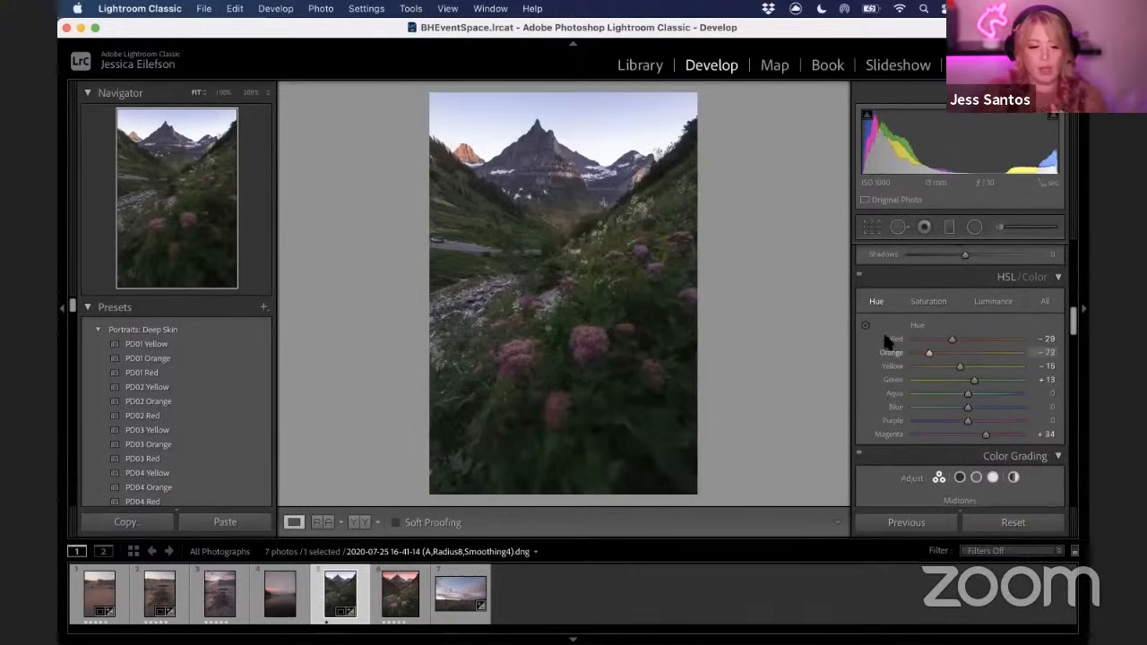
pyautogui.moveTo(955, 354)
pyautogui.mouseDown()
pyautogui.moveTo(924, 349)
pyautogui.moveTo(968, 358)
pyautogui.moveTo(948, 359)
pyautogui.mouseUp()
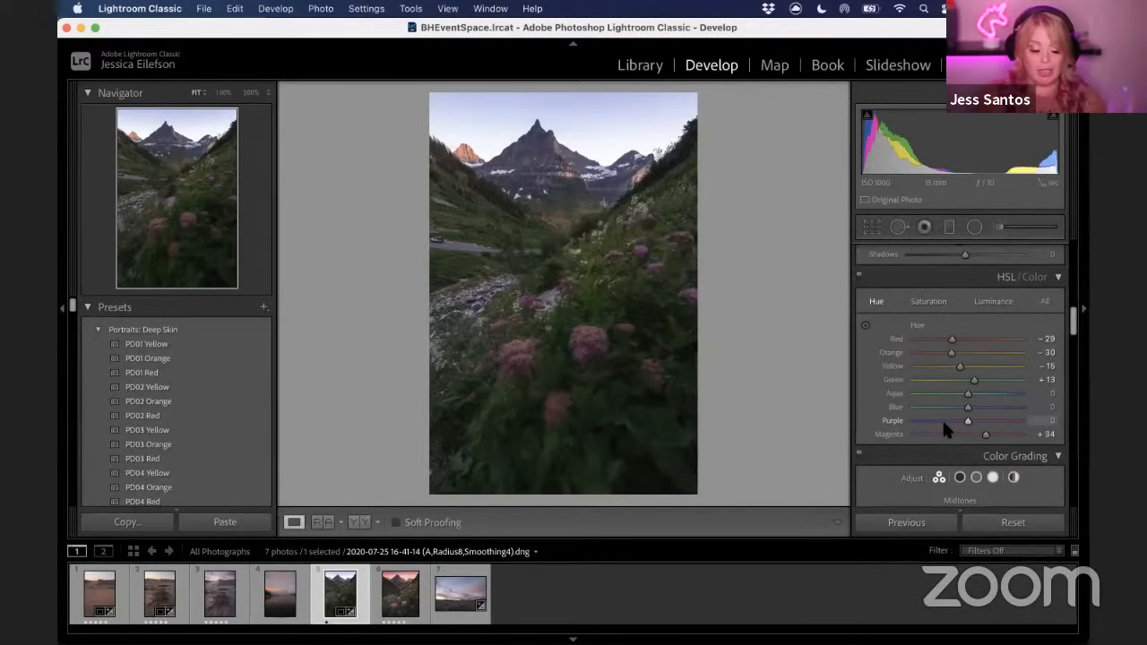
# Raise saturation of Magenta to +23, Red to +19 and Orange to +18
pyautogui.click(929, 301)
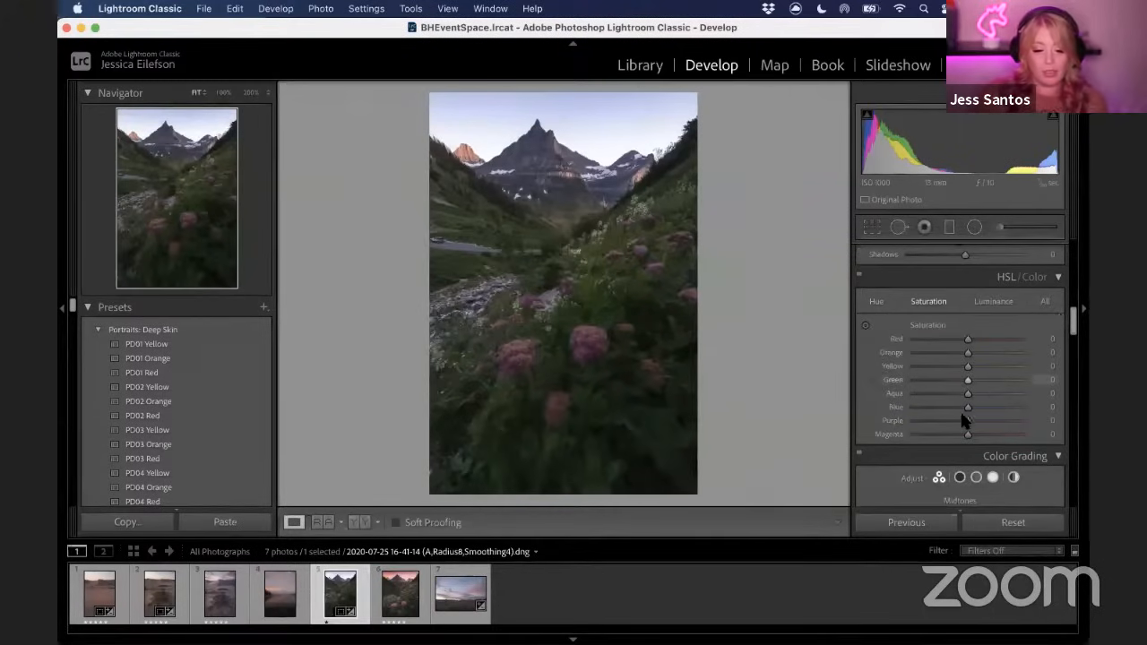
pyautogui.moveTo(968, 435); pyautogui.dragTo(982, 437)
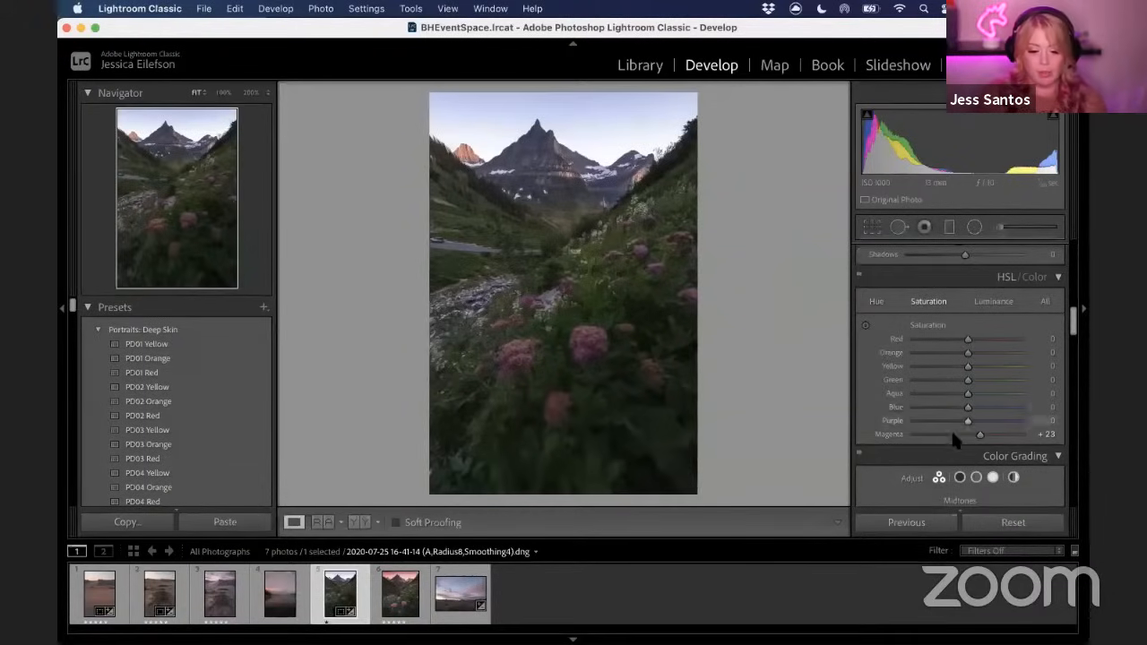
pyautogui.moveTo(968, 343); pyautogui.dragTo(977, 352)
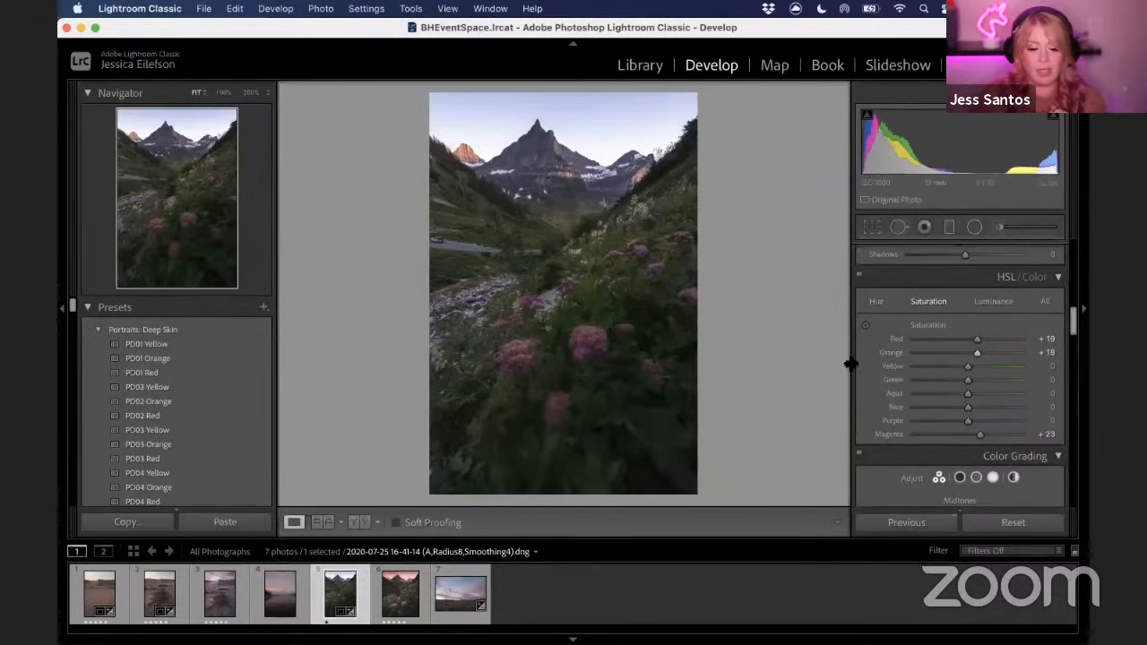
# Lower saturation of Green to -9, Blue to -9 and Purple to -6
pyautogui.moveTo(970, 385); pyautogui.dragTo(965, 387)
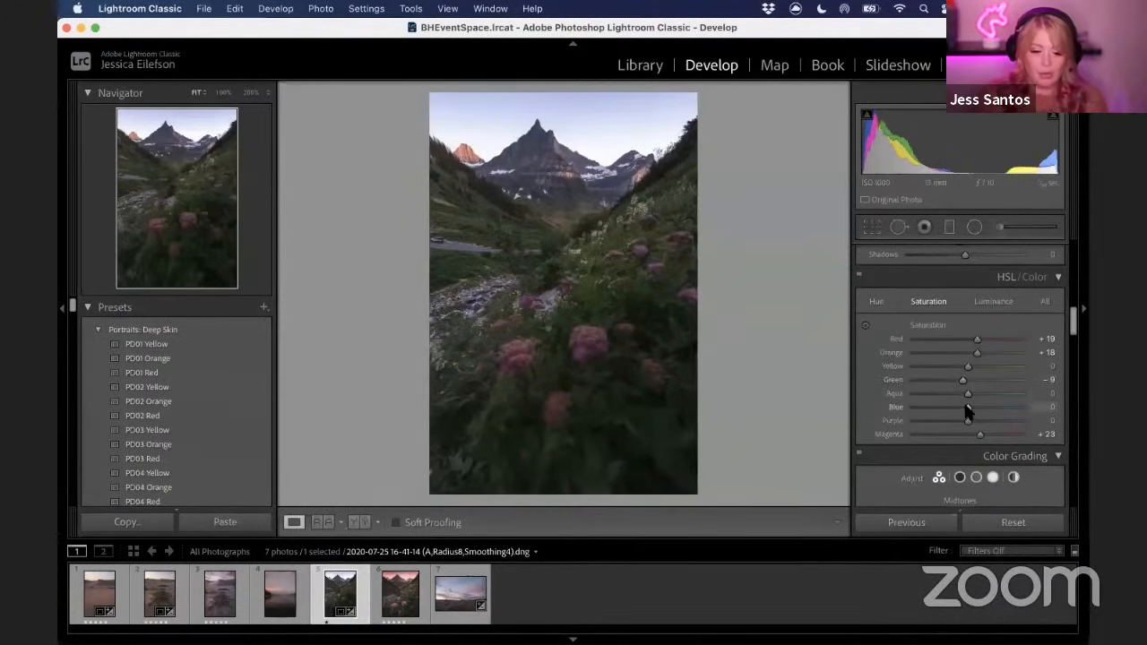
pyautogui.moveTo(967, 410); pyautogui.dragTo(963, 422)
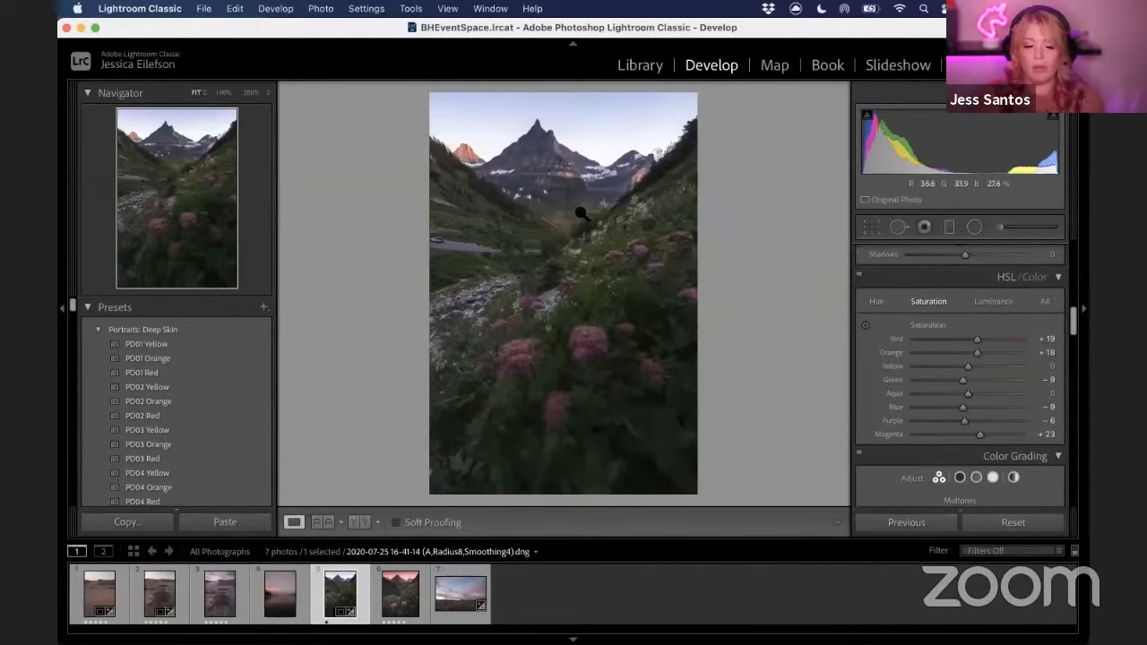
# Raise luminance of Magenta to +65, Purple to +61 and Red to +38, zooming to 100% on a flower to check
pyautogui.click(996, 302)
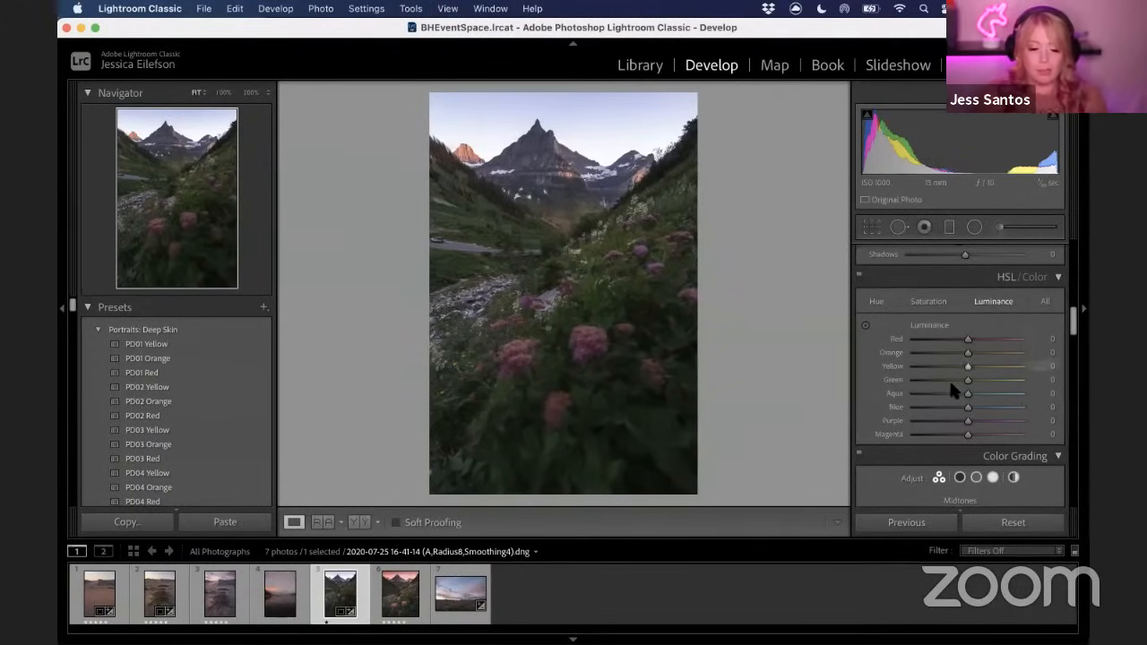
pyautogui.moveTo(968, 434)
pyautogui.mouseDown()
pyautogui.moveTo(1025, 436)
pyautogui.moveTo(919, 437)
pyautogui.moveTo(990, 441)
pyautogui.mouseUp()
pyautogui.click(593, 350)
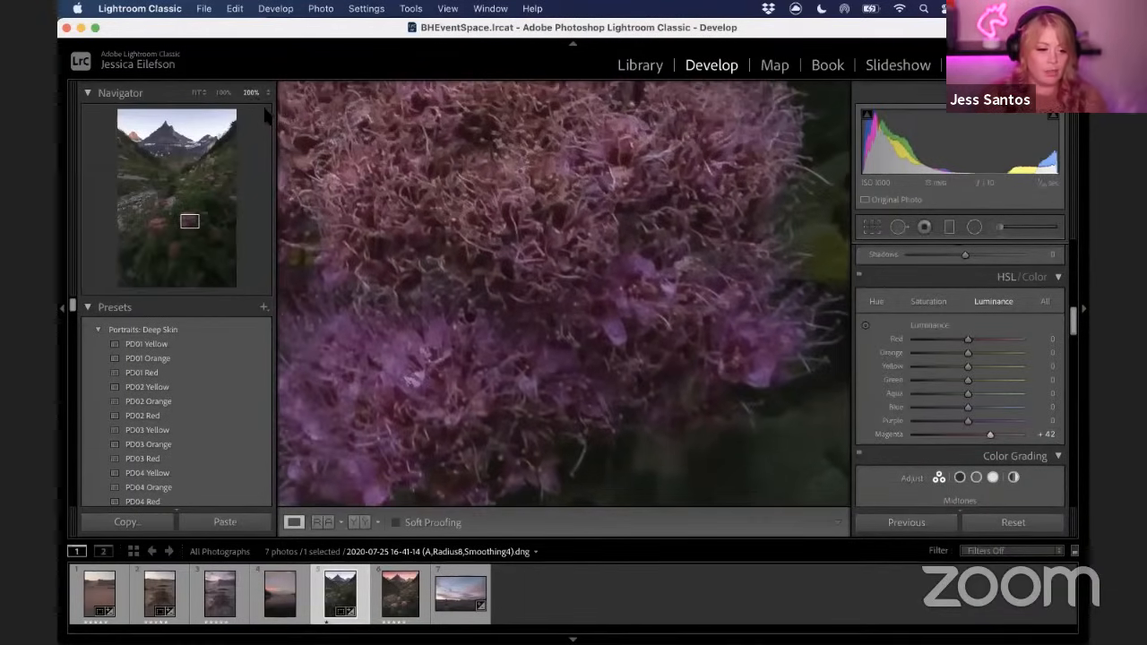
pyautogui.click(268, 94)
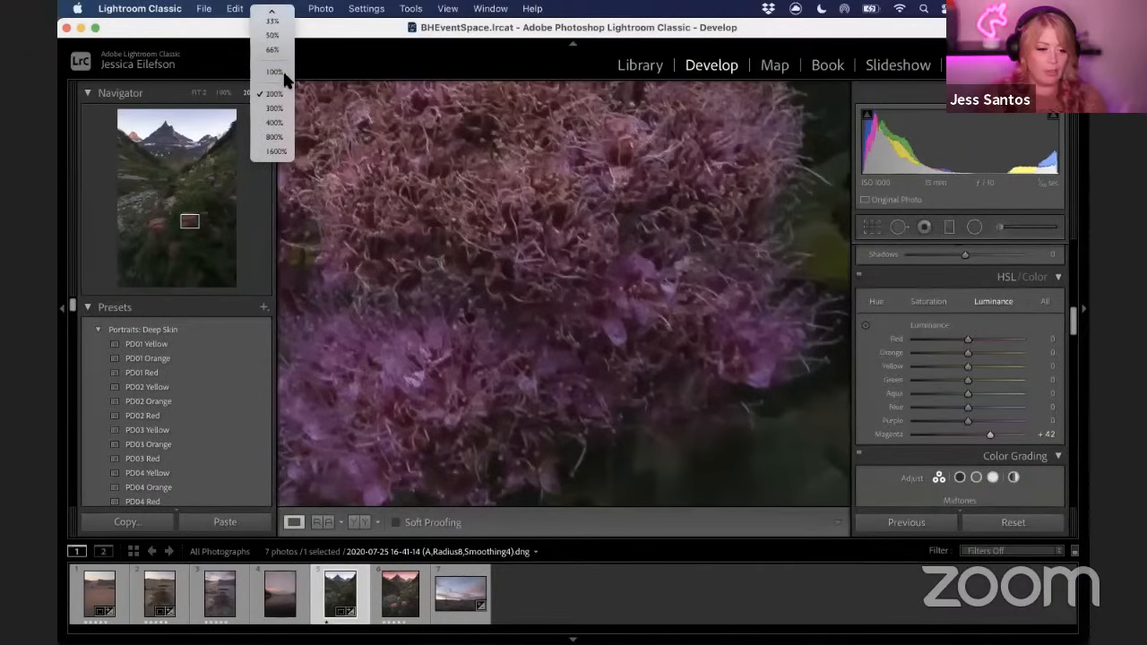
pyautogui.click(274, 72)
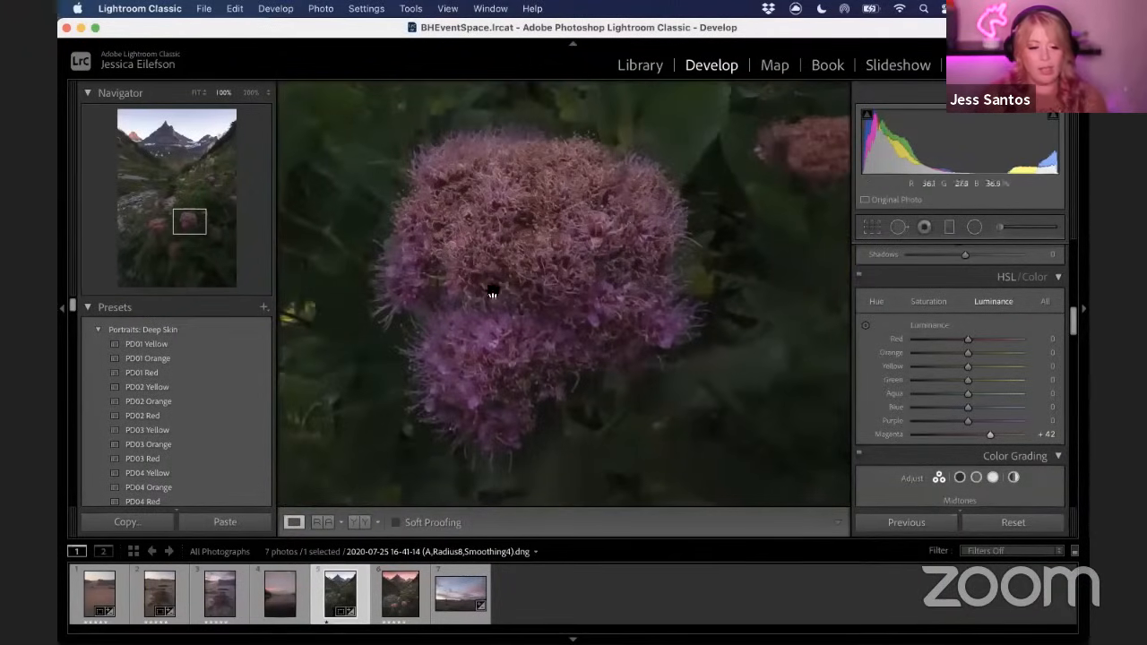
pyautogui.moveTo(990, 437)
pyautogui.mouseDown()
pyautogui.moveTo(1032, 444)
pyautogui.moveTo(871, 452)
pyautogui.moveTo(1040, 457)
pyautogui.moveTo(893, 456)
pyautogui.moveTo(992, 456)
pyautogui.mouseUp()
pyautogui.moveTo(1004, 455); pyautogui.dragTo(1001, 455)
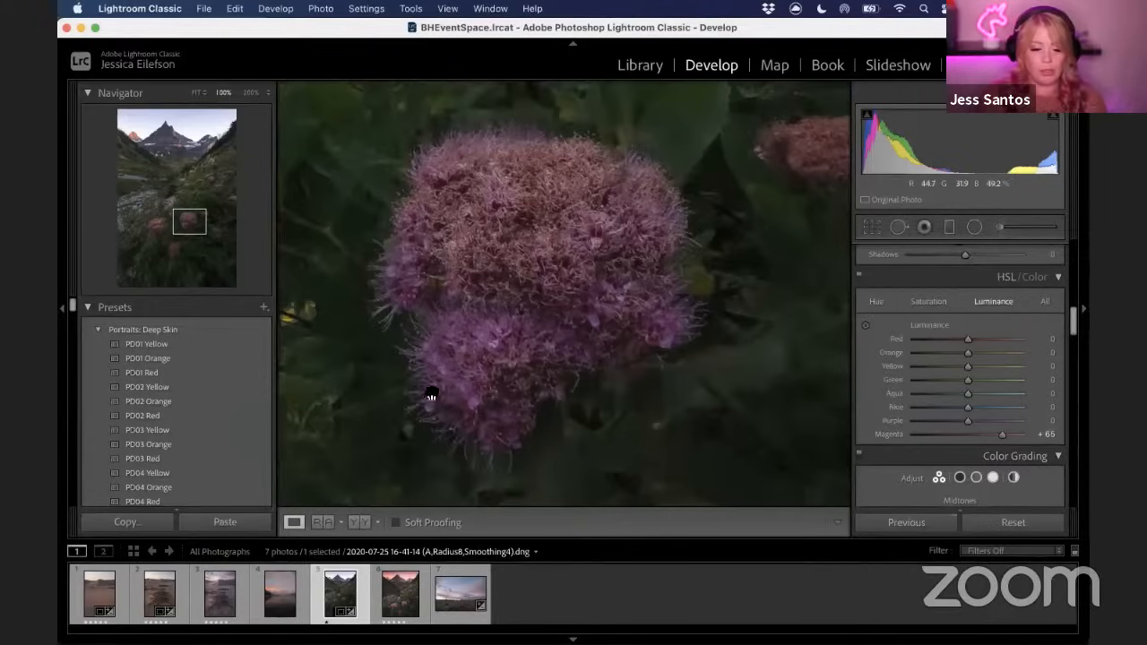
pyautogui.moveTo(968, 421); pyautogui.dragTo(1001, 425)
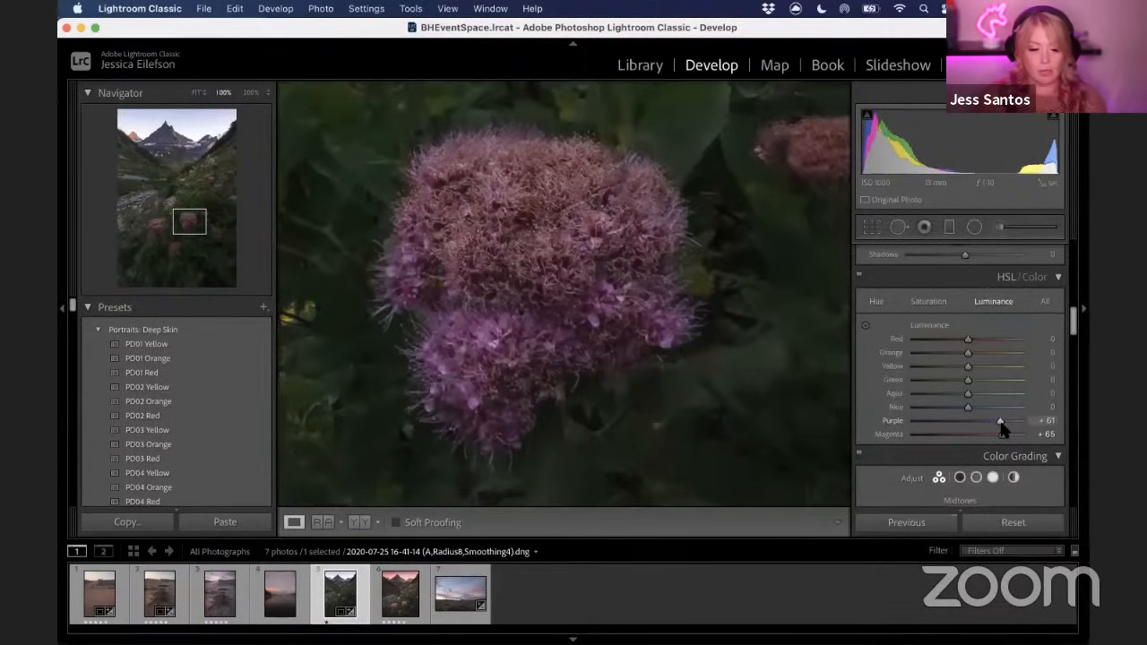
pyautogui.moveTo(969, 338)
pyautogui.mouseDown()
pyautogui.moveTo(997, 339)
pyautogui.moveTo(968, 358)
pyautogui.mouseUp()
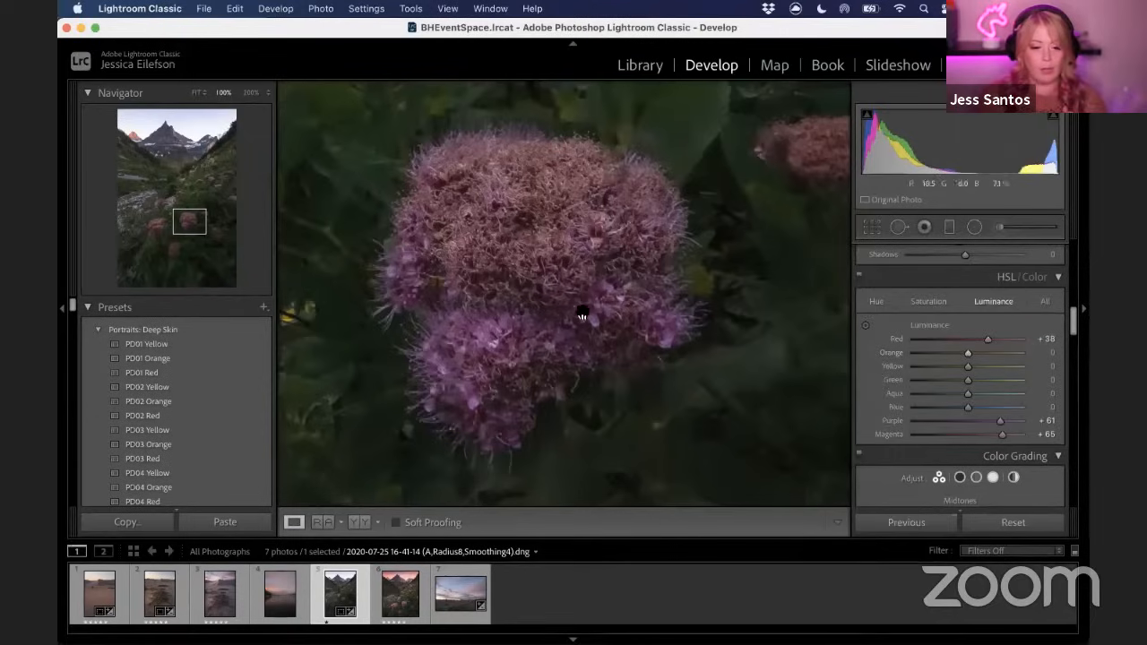
pyautogui.click(582, 340)
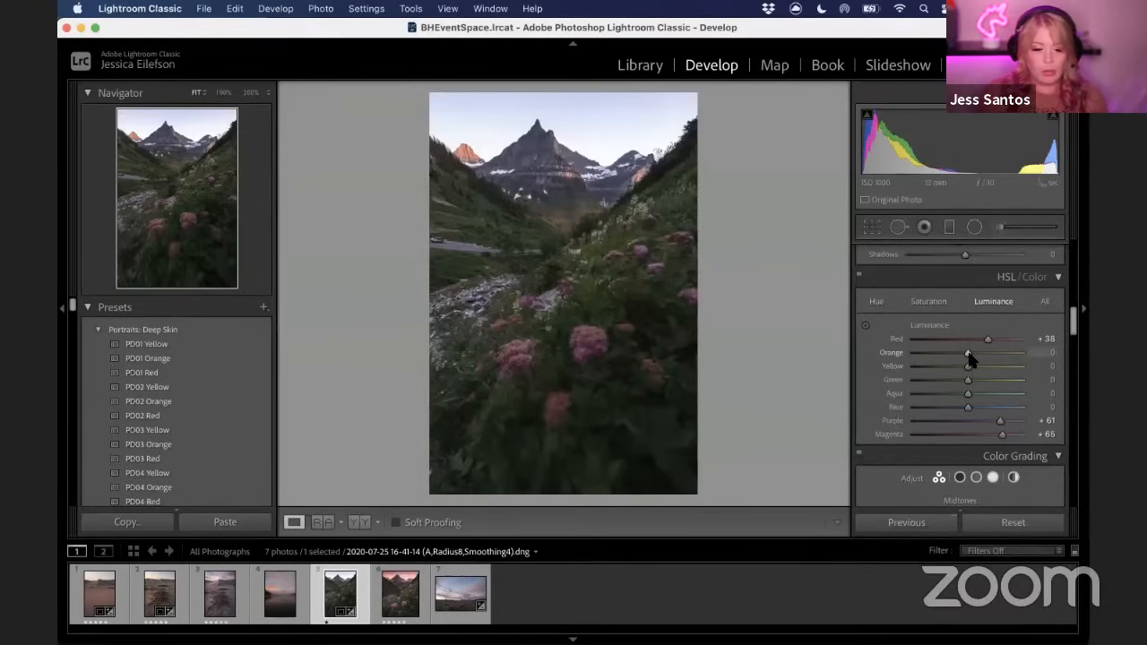
# Set the Orange luminance to -25 while checking the sunlit mountain peak up close
pyautogui.moveTo(963, 352); pyautogui.dragTo(934, 355)
pyautogui.click(489, 161)
pyautogui.moveTo(489, 161); pyautogui.dragTo(774, 406)
pyautogui.moveTo(932, 356); pyautogui.dragTo(928, 356)
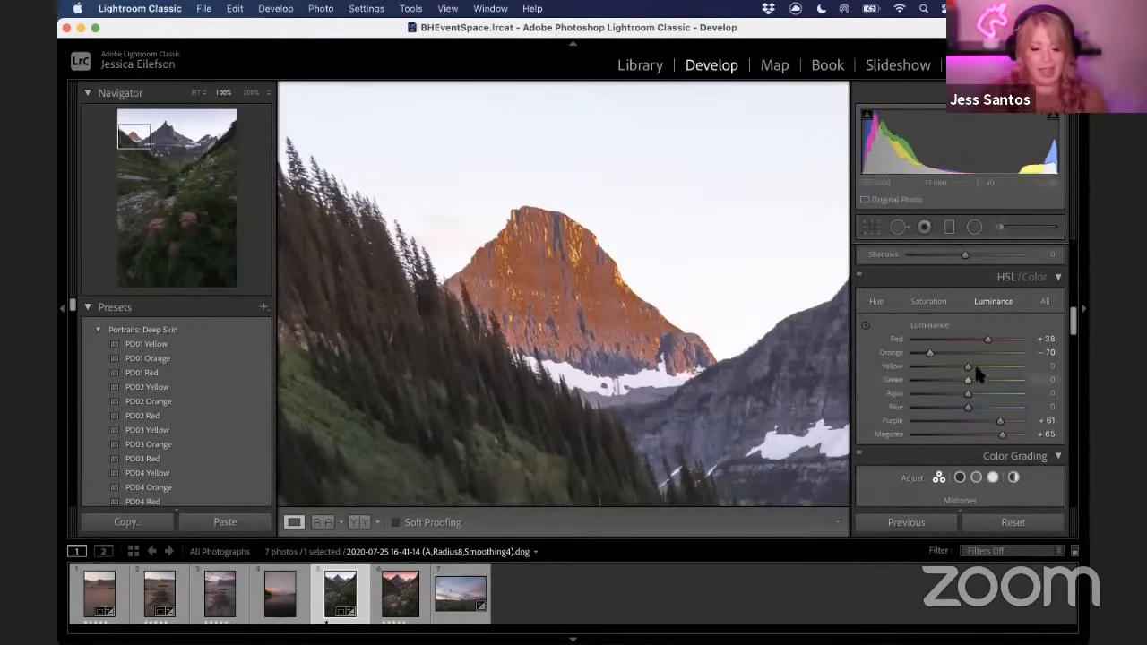
pyautogui.moveTo(946, 353); pyautogui.dragTo(952, 357)
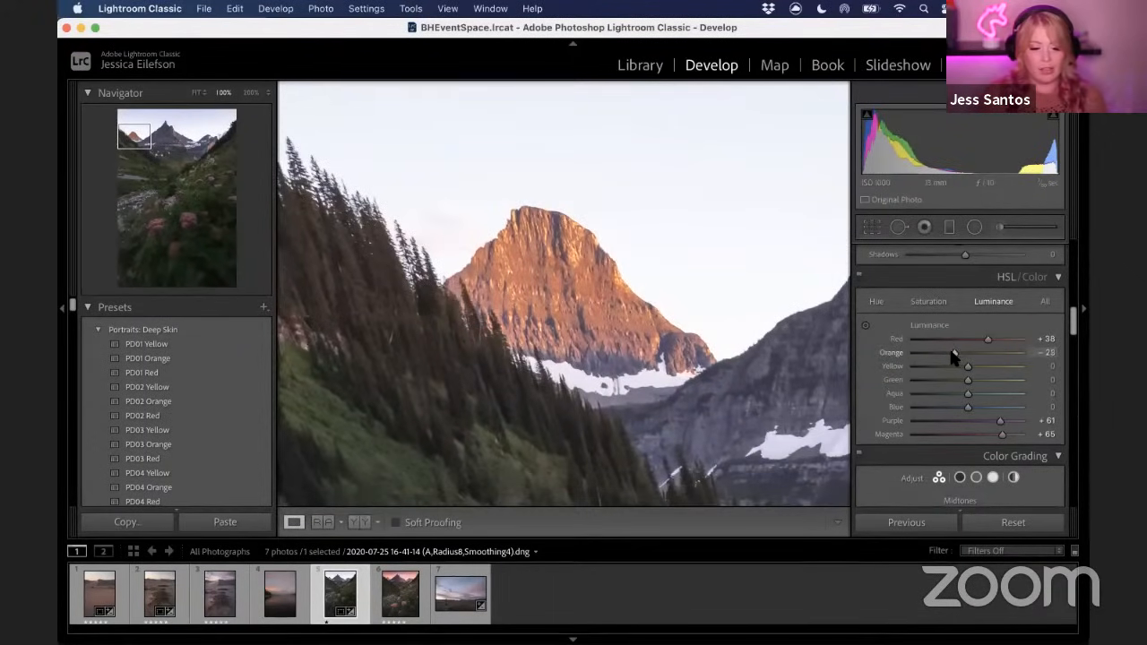
# Set the Green luminance to -5 after checking the sunlit peak up close
pyautogui.moveTo(668, 358); pyautogui.dragTo(596, 294)
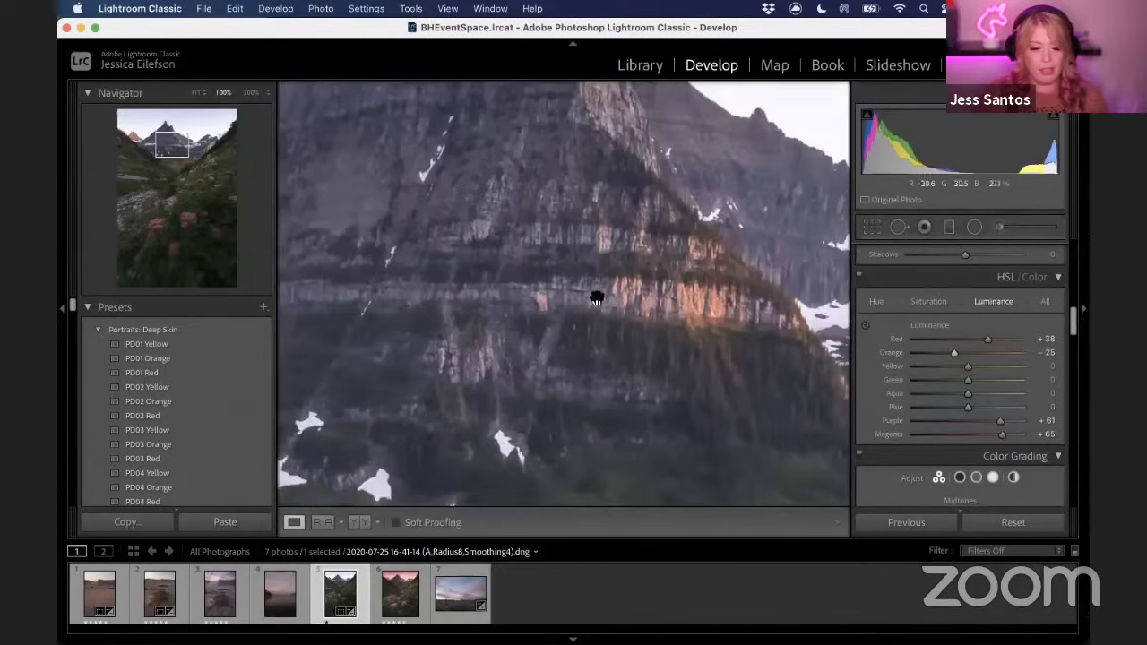
pyautogui.click(701, 305)
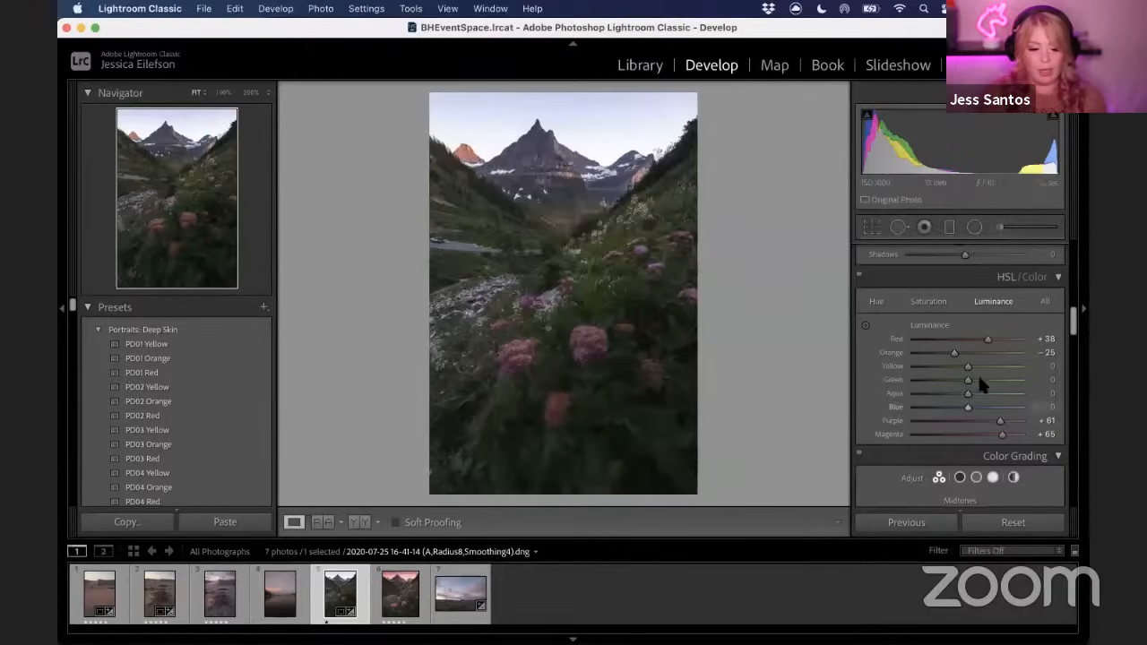
pyautogui.moveTo(968, 382)
pyautogui.mouseDown()
pyautogui.moveTo(926, 384)
pyautogui.moveTo(1005, 388)
pyautogui.moveTo(968, 384)
pyautogui.mouseUp()
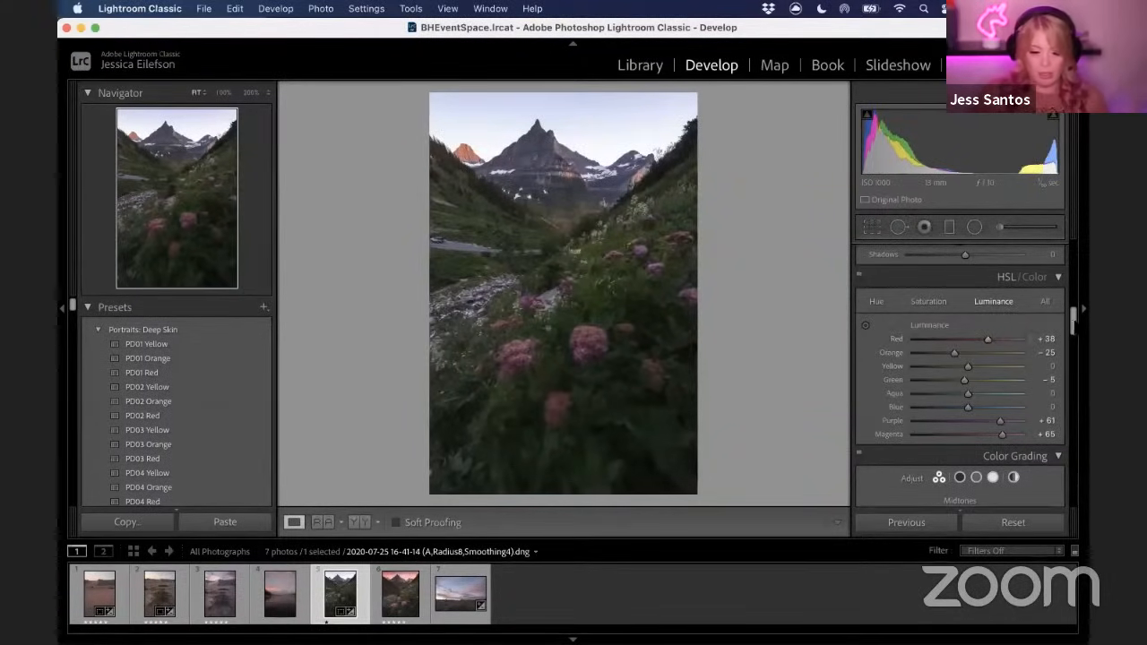
# Open the mountain-valley photo as a Smart Object in Photoshop
pyautogui.scroll(5, 965, 380)
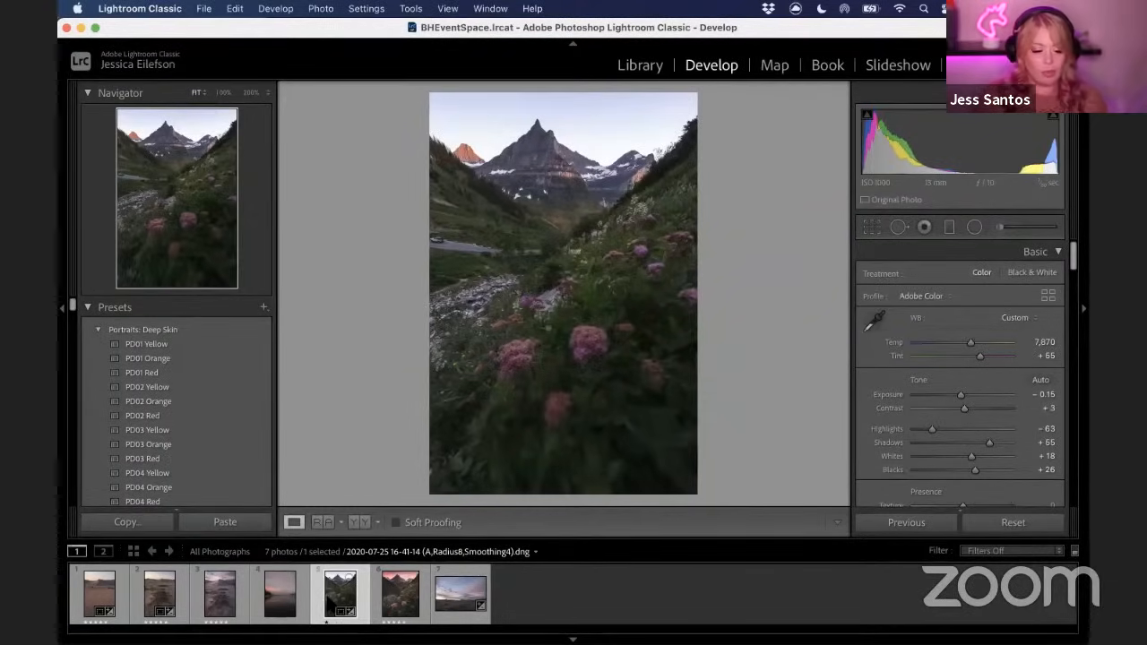
pyautogui.rightClick(331, 604)
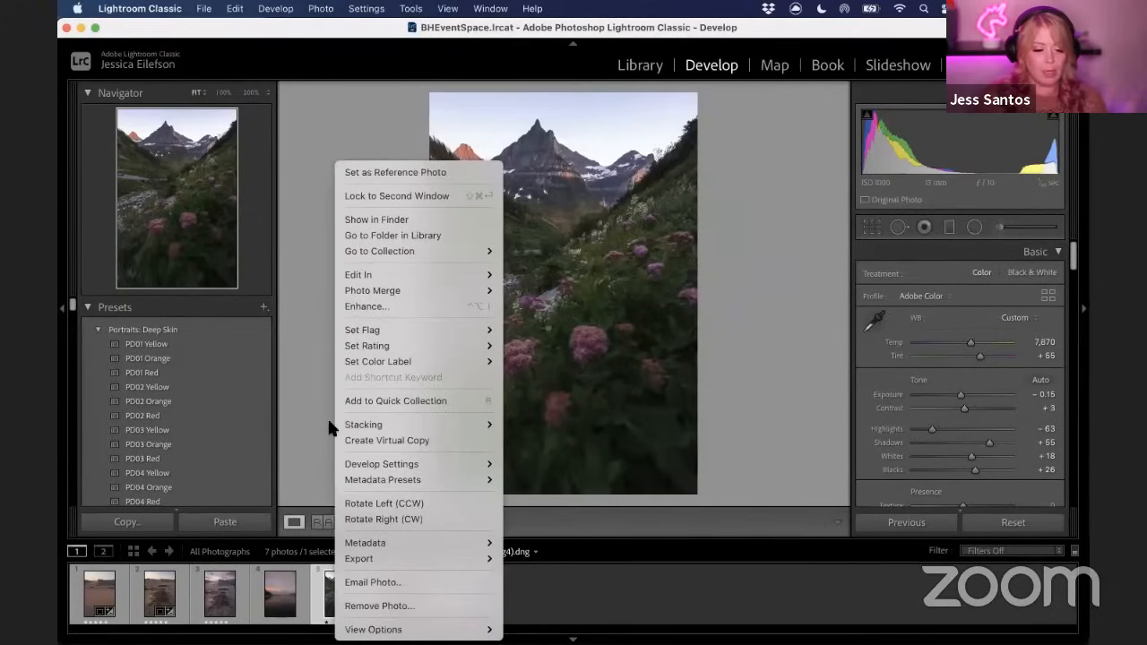
pyautogui.moveTo(385, 276)
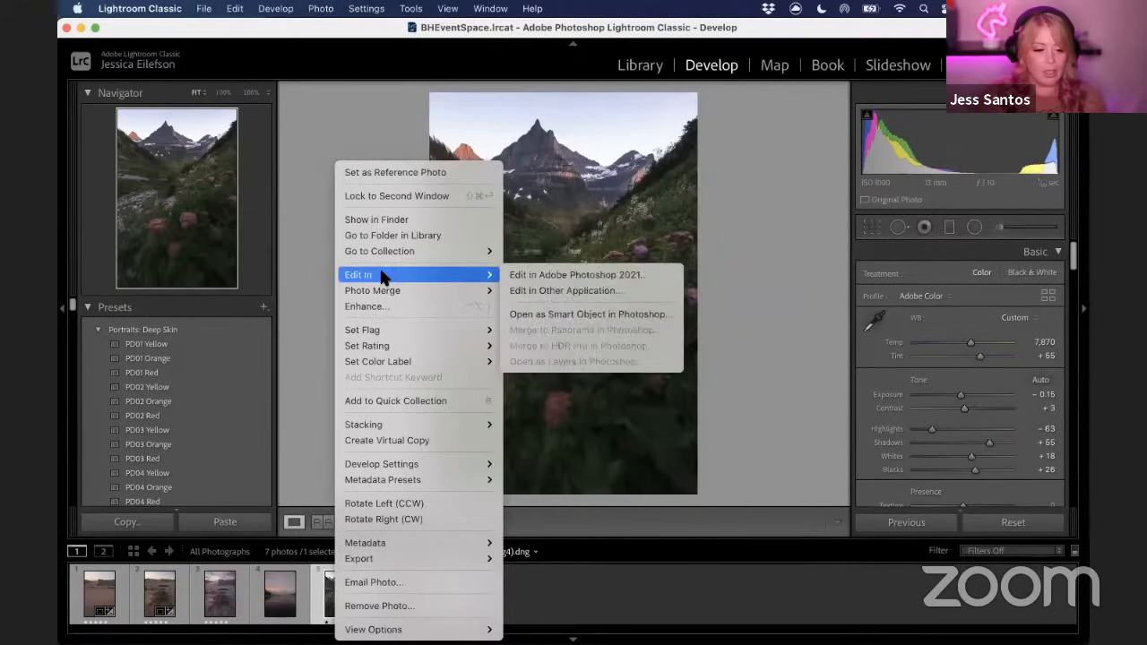
pyautogui.click(548, 315)
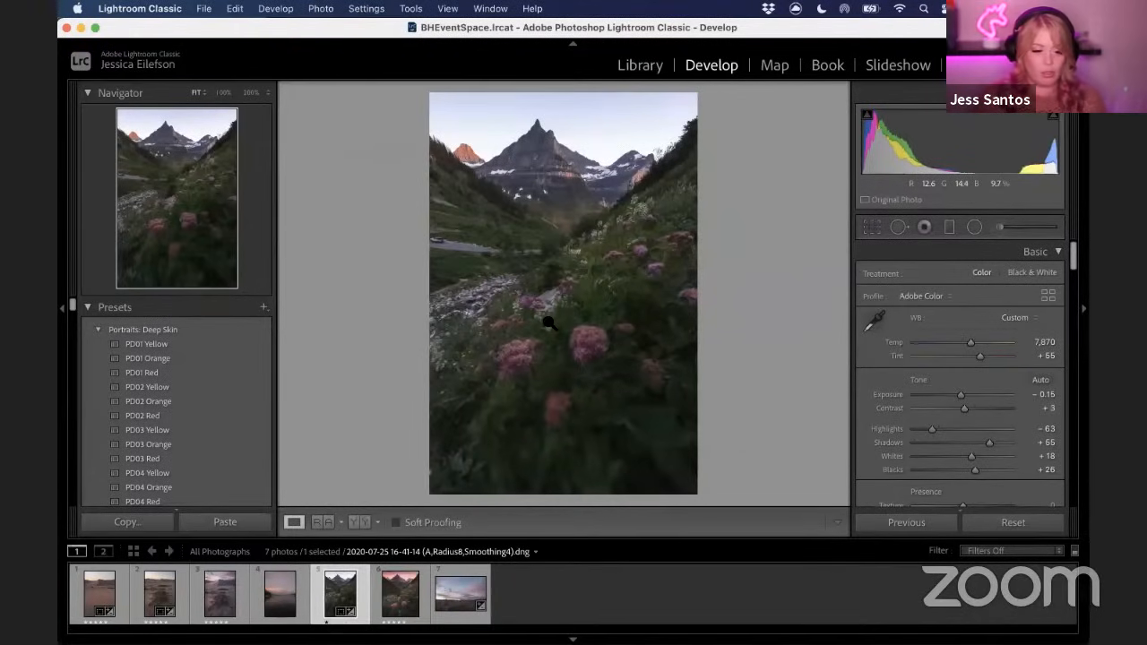
pyautogui.moveTo(845, 625)
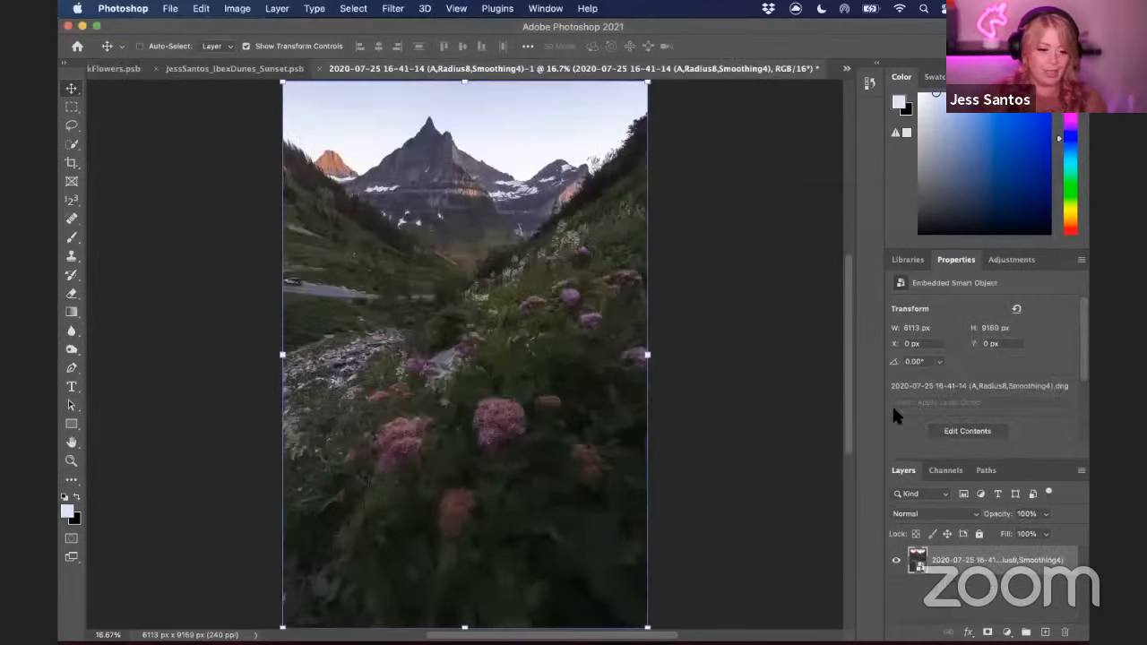
pyautogui.press('super+minus')
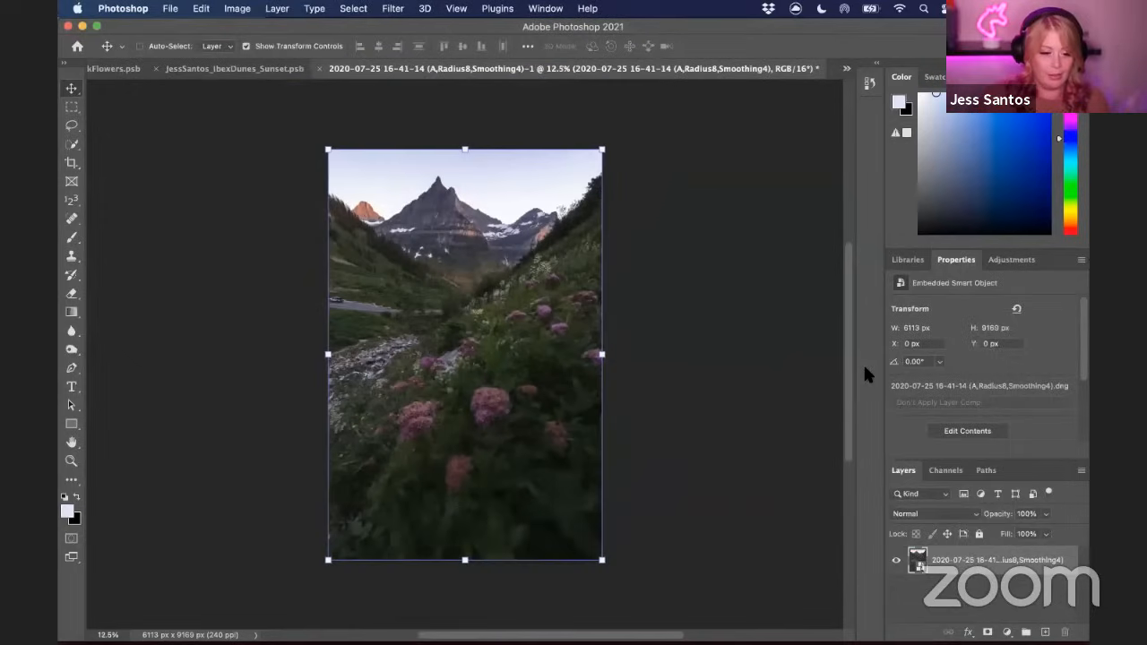
pyautogui.moveTo(469, 380); pyautogui.dragTo(512, 383)
pyautogui.press('super+z')
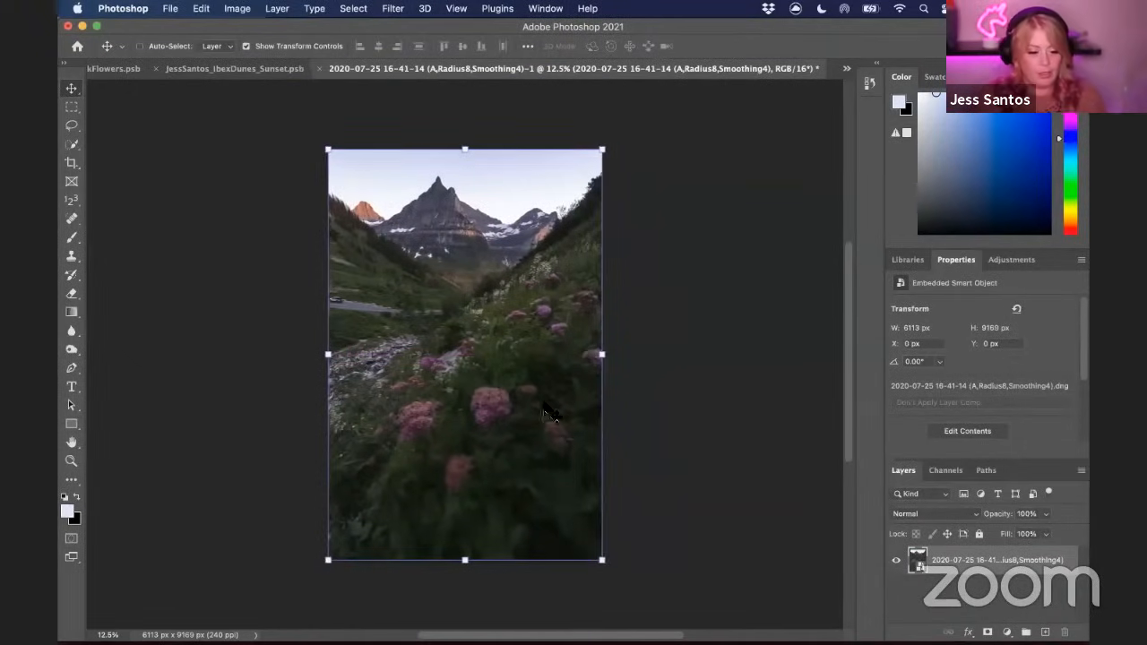
pyautogui.hscroll(-5, 484, 389)
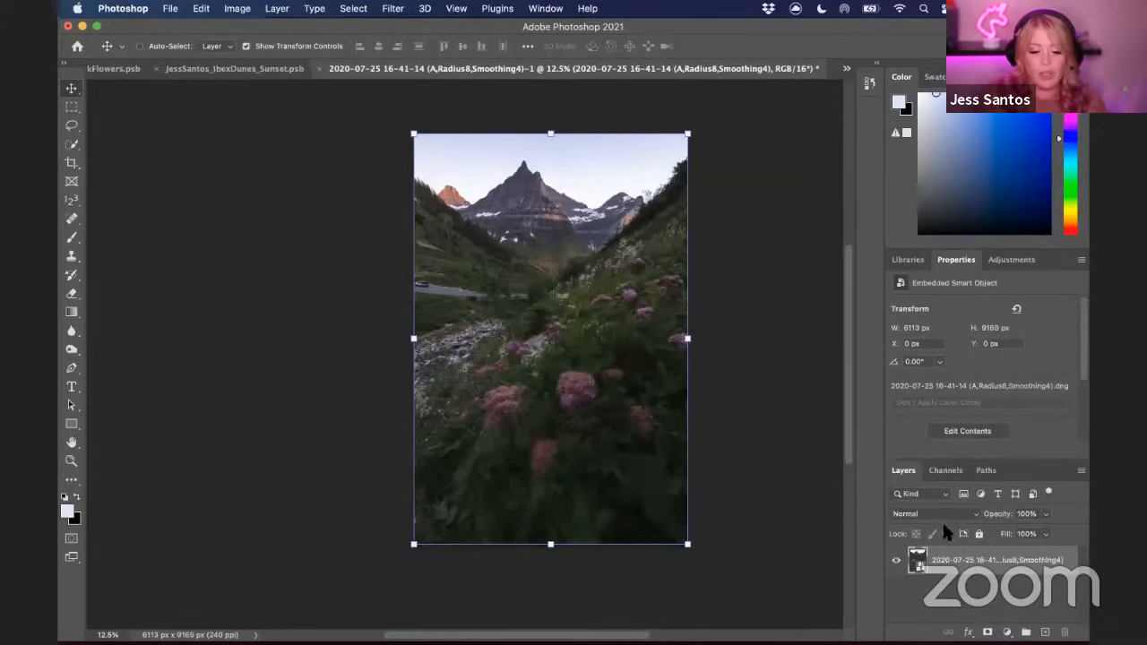
# Open the smart object's Camera Raw settings, review the Basic and Curve panels, and dismiss without changes
pyautogui.doubleClick(922, 574)
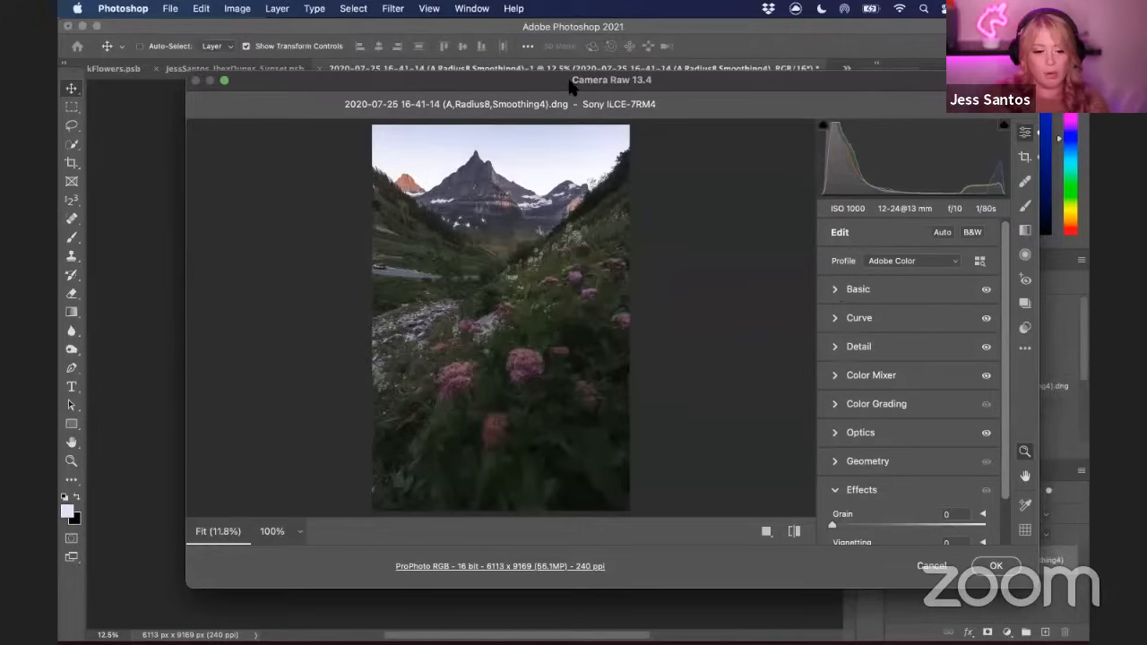
pyautogui.click(836, 289)
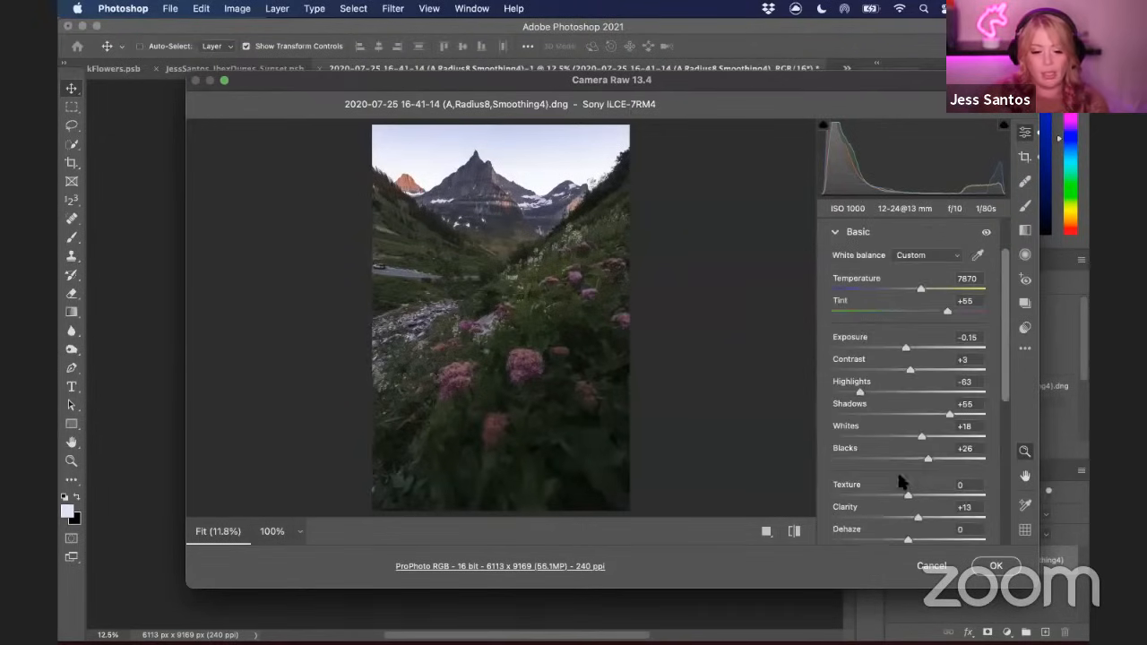
pyautogui.scroll(-5, 913, 405)
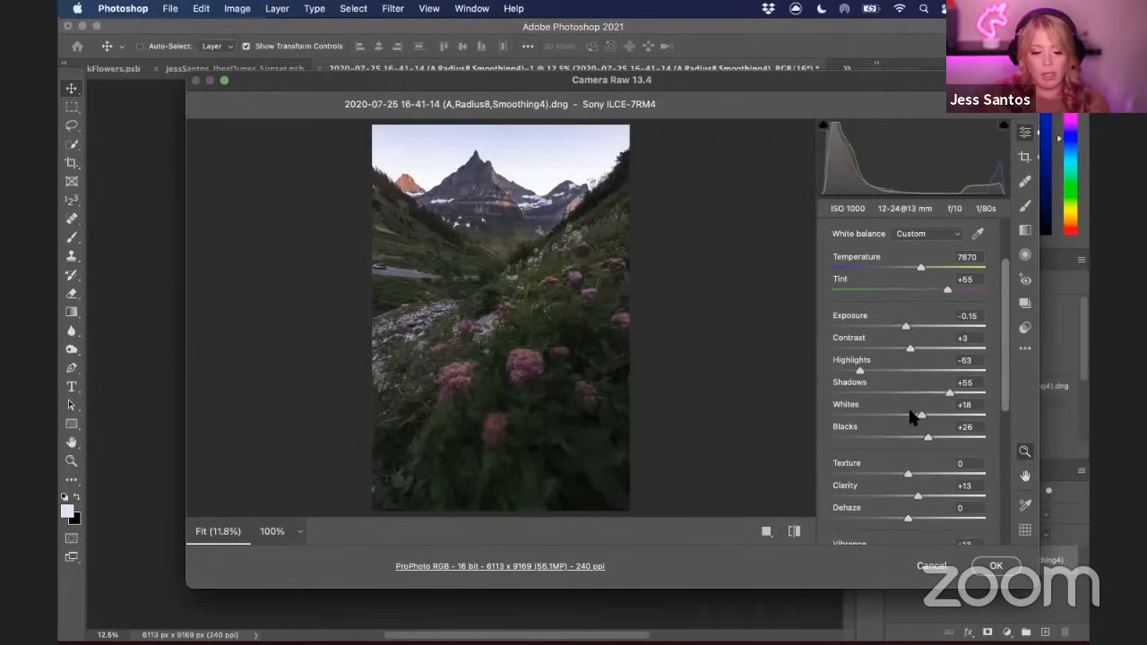
pyautogui.scroll(-8, 1003, 405)
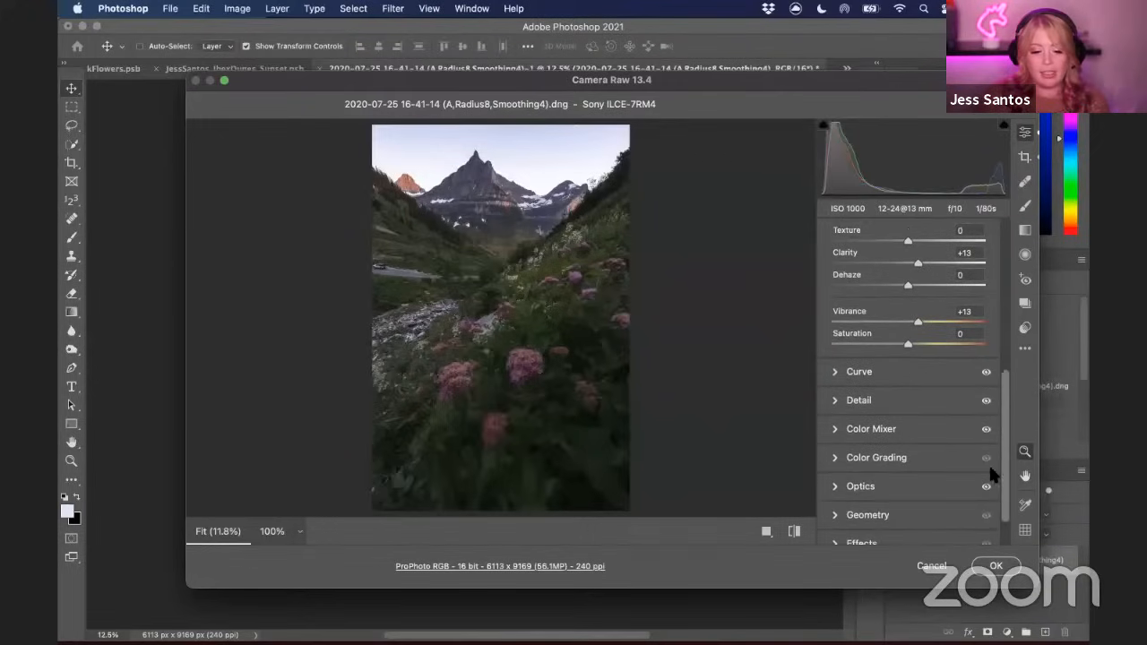
pyautogui.click(837, 373)
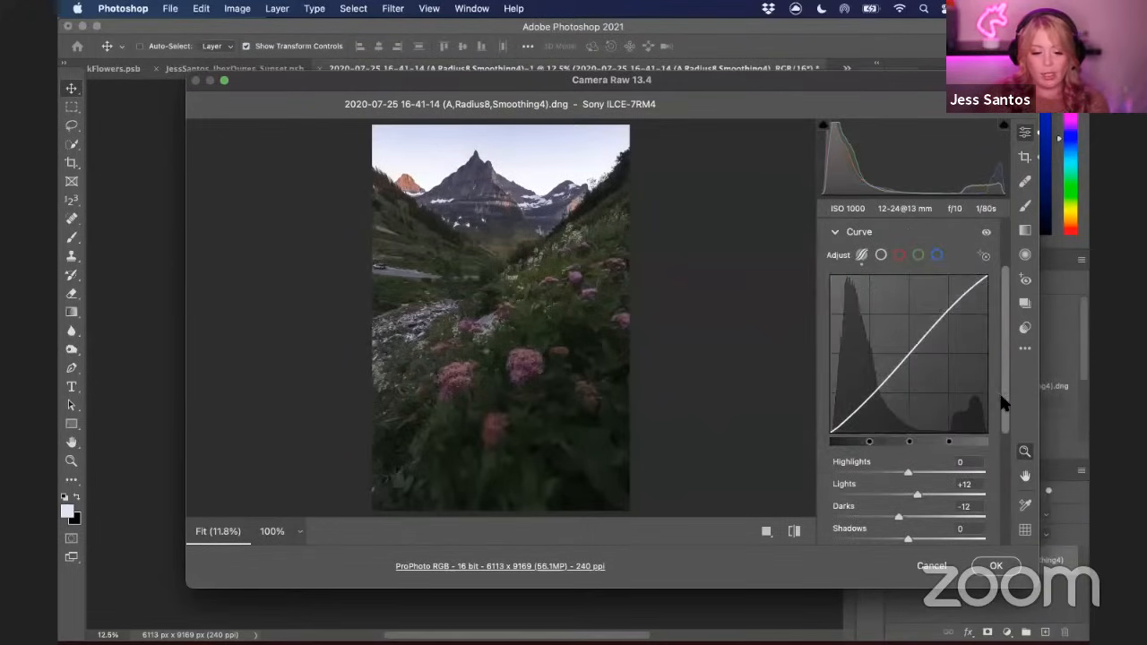
pyautogui.scroll(-8, 1010, 471)
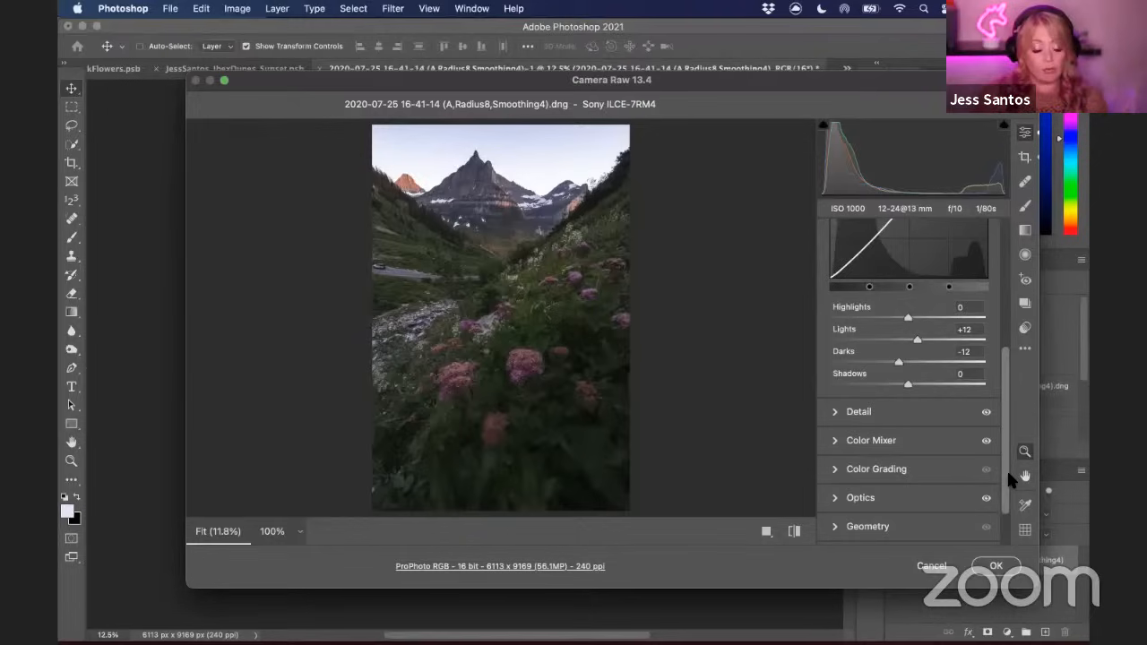
pyautogui.moveTo(1006, 468); pyautogui.dragTo(993, 321)
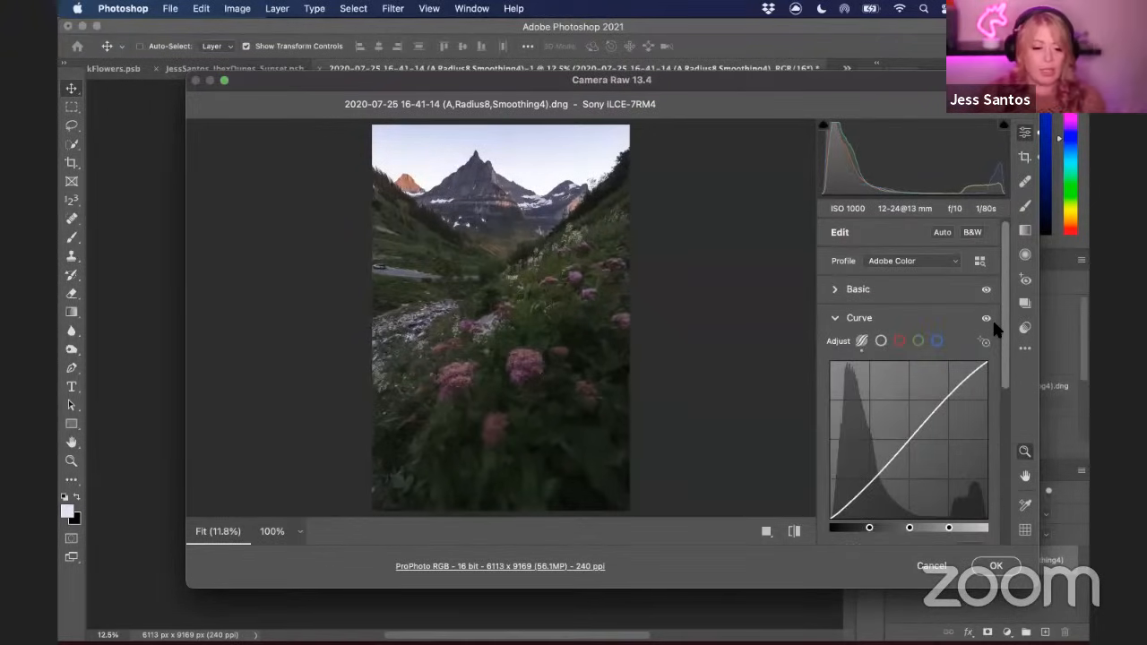
pyautogui.click(923, 565)
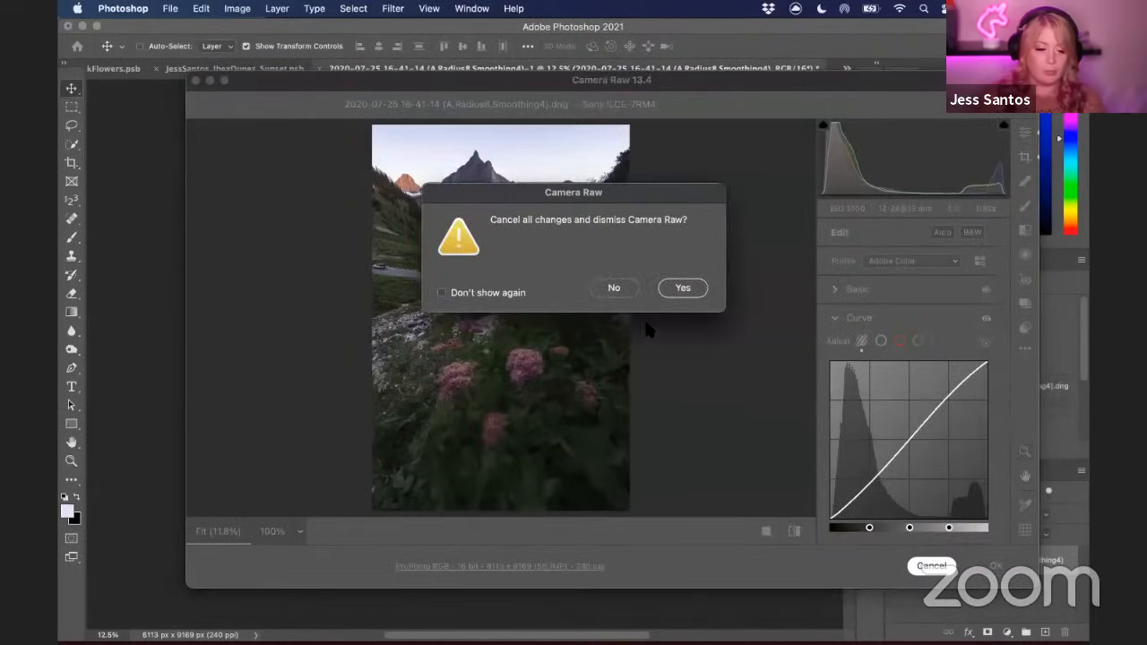
pyautogui.click(683, 288)
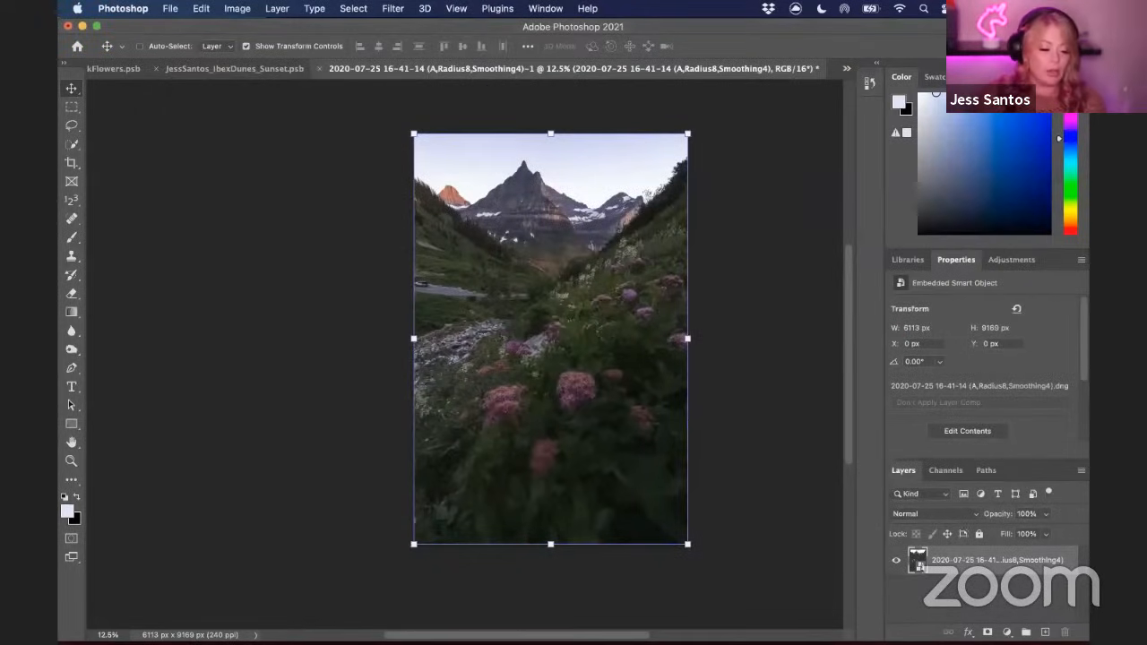
# Switch to Lightroom Classic and open the lakeside sunset photo as a Smart Object in Photoshop
pyautogui.click(860, 613)
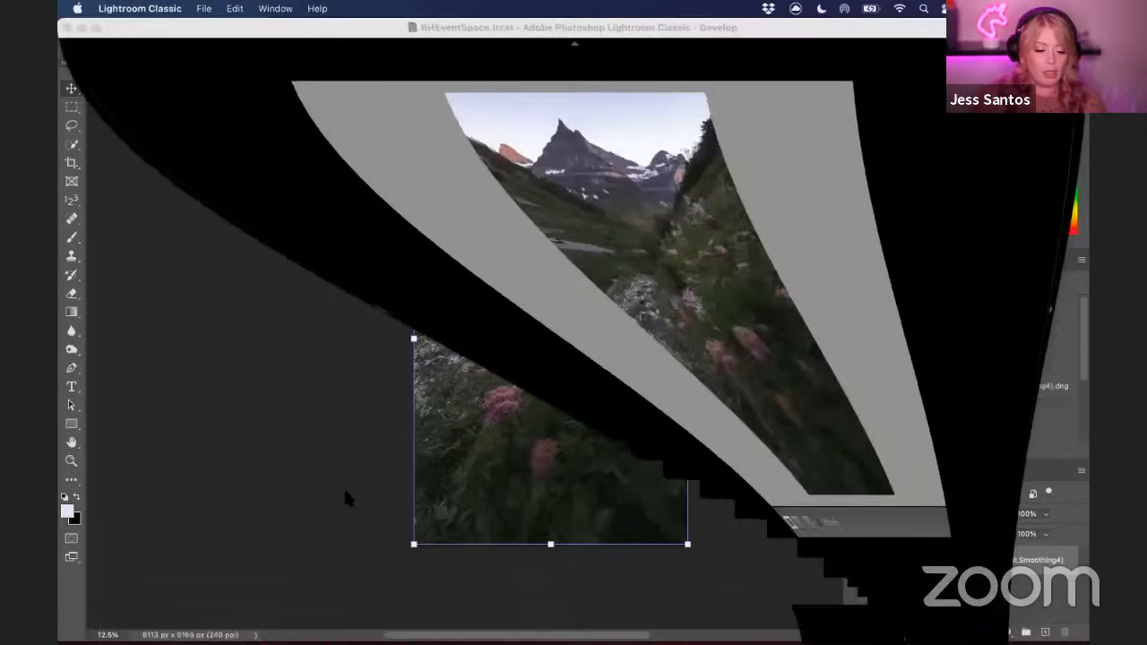
pyautogui.click(279, 600)
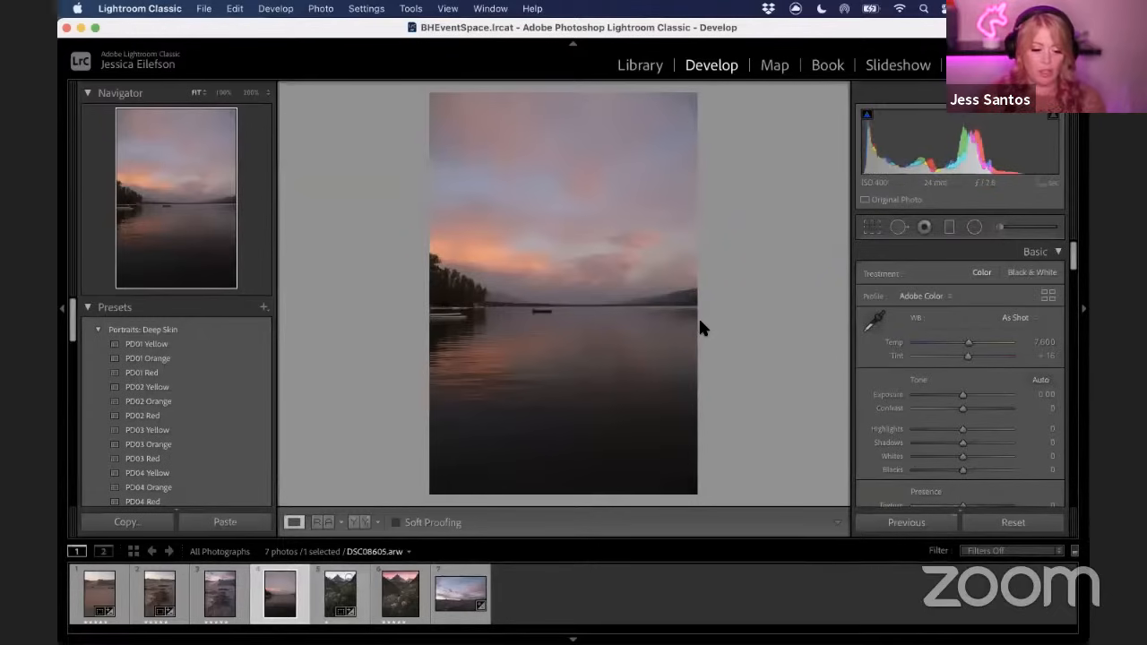
pyautogui.rightClick(268, 609)
pyautogui.moveTo(417, 275)
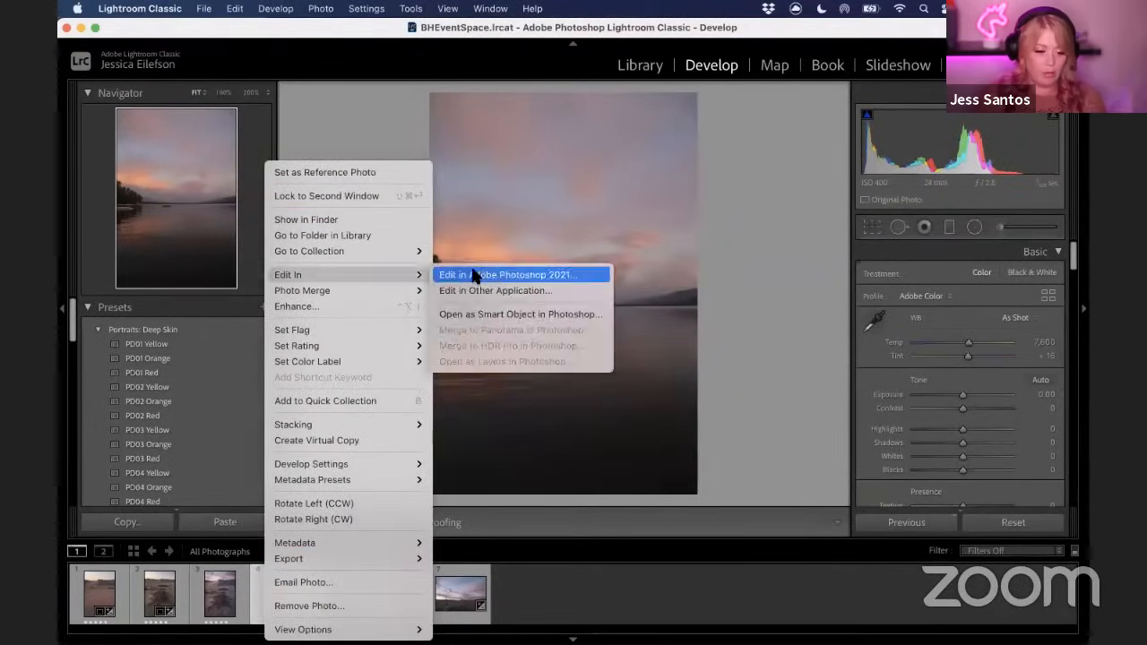
pyautogui.click(487, 313)
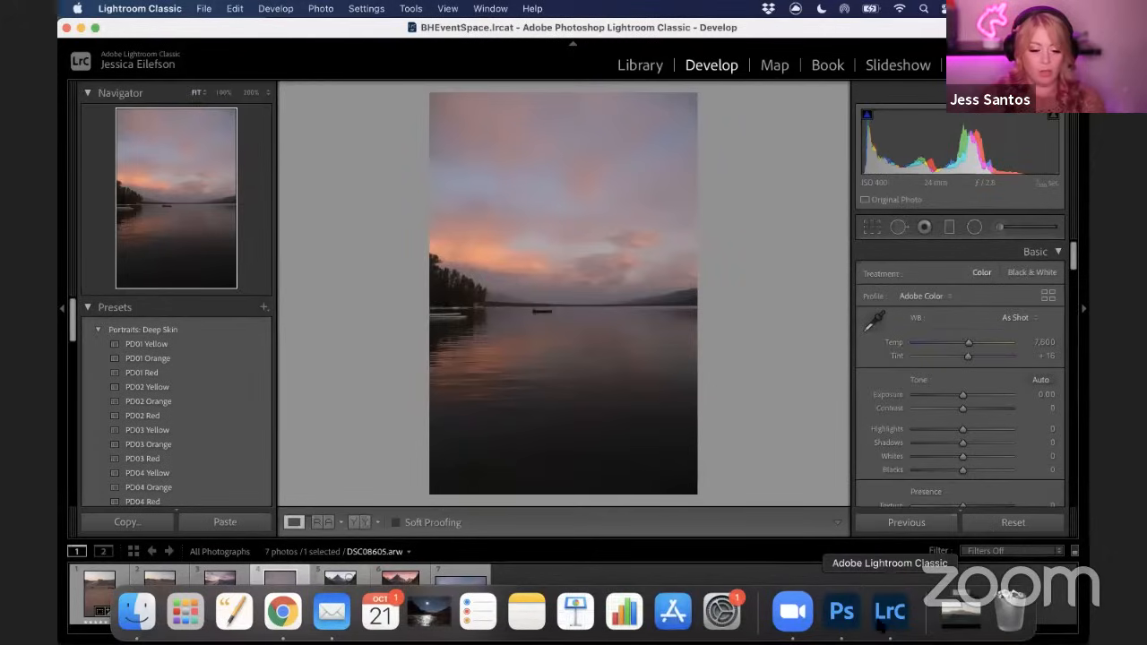
pyautogui.click(842, 615)
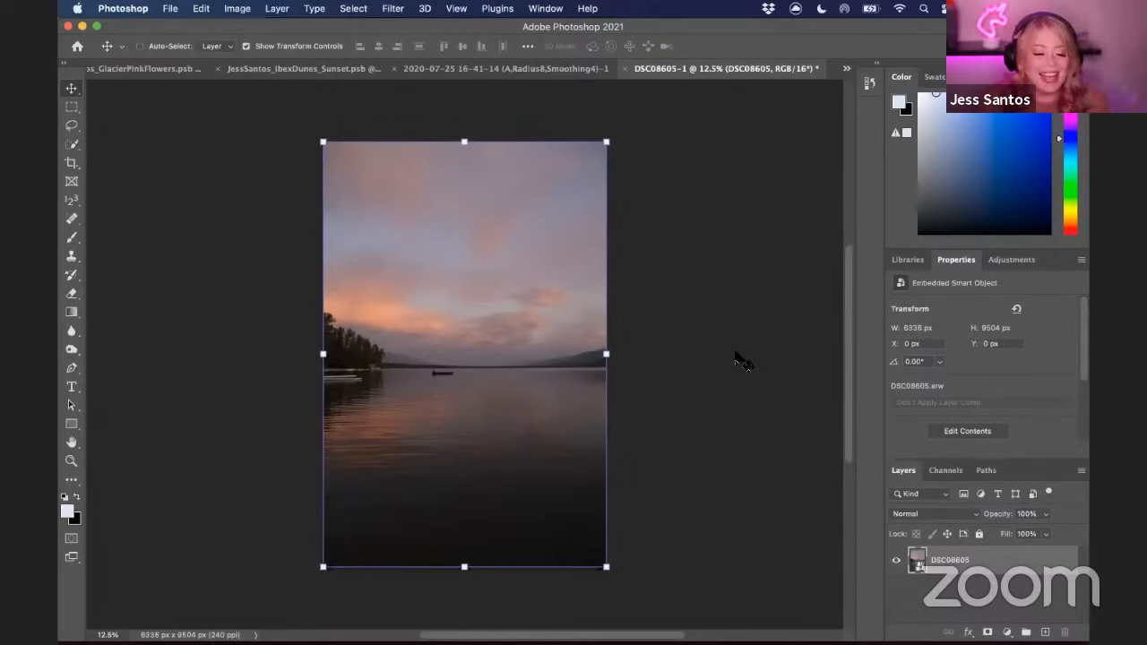
# Switch to the mountain document and view its Red channel on its own
pyautogui.click(535, 70)
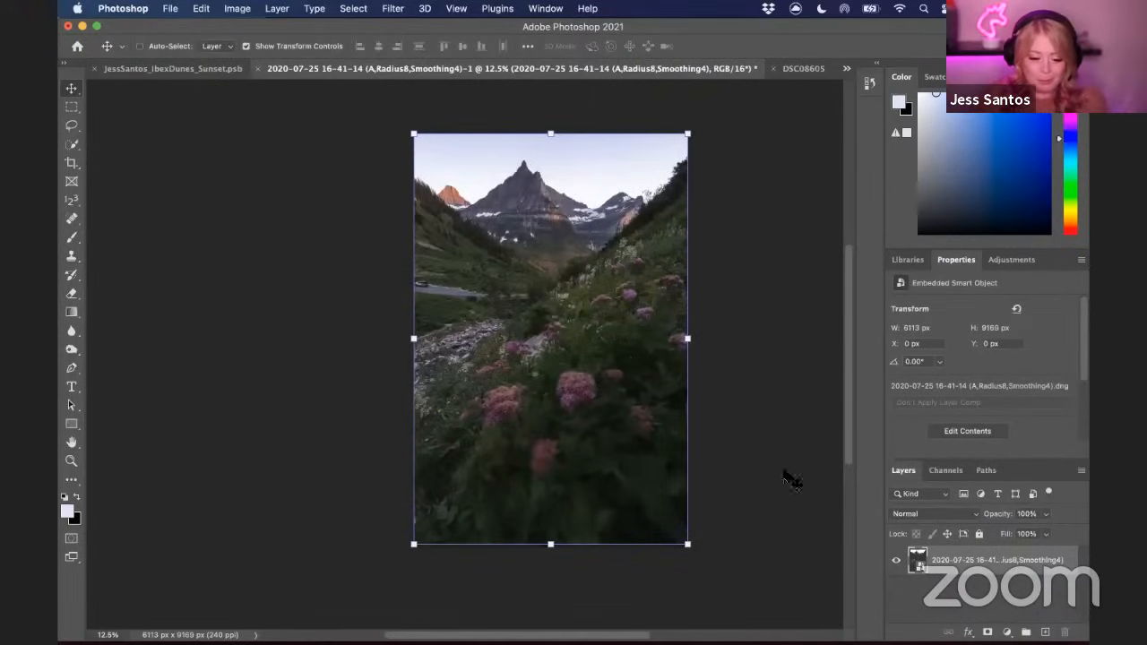
pyautogui.click(941, 470)
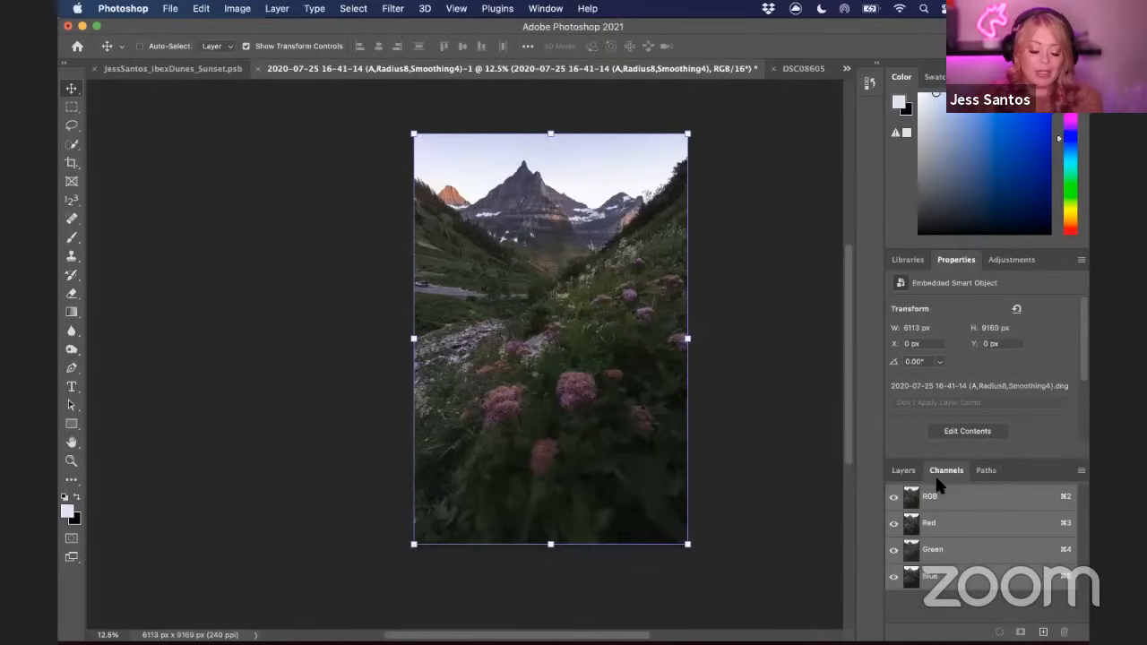
pyautogui.click(948, 522)
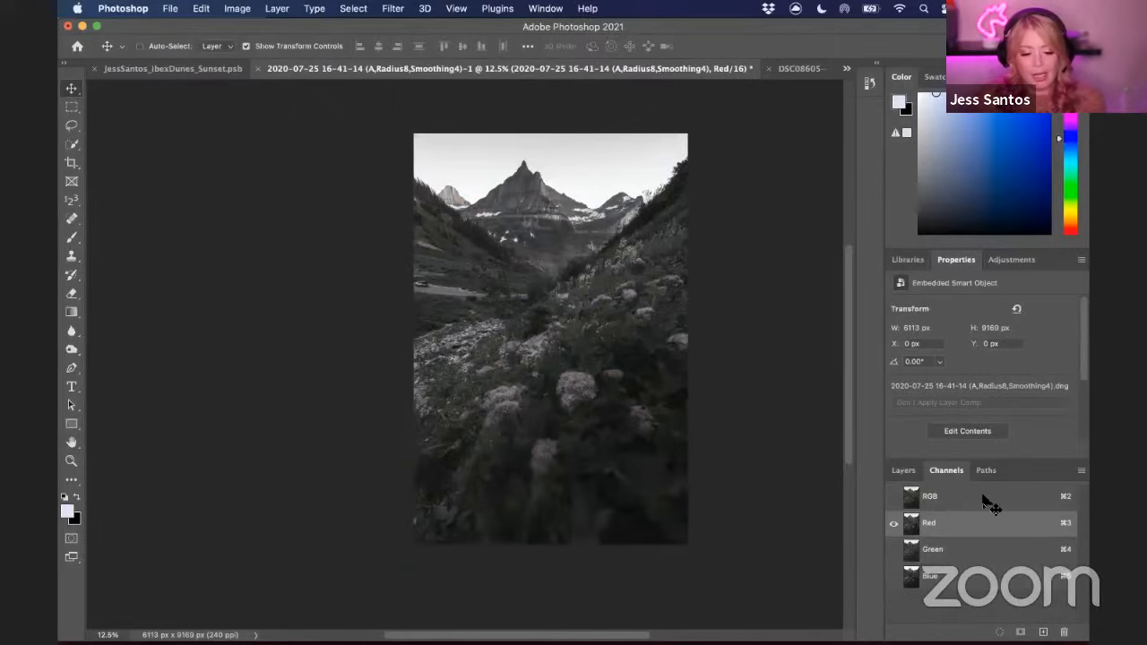
# Glance at the lake document, then return the mountain document to the composite RGB channel
pyautogui.click(791, 69)
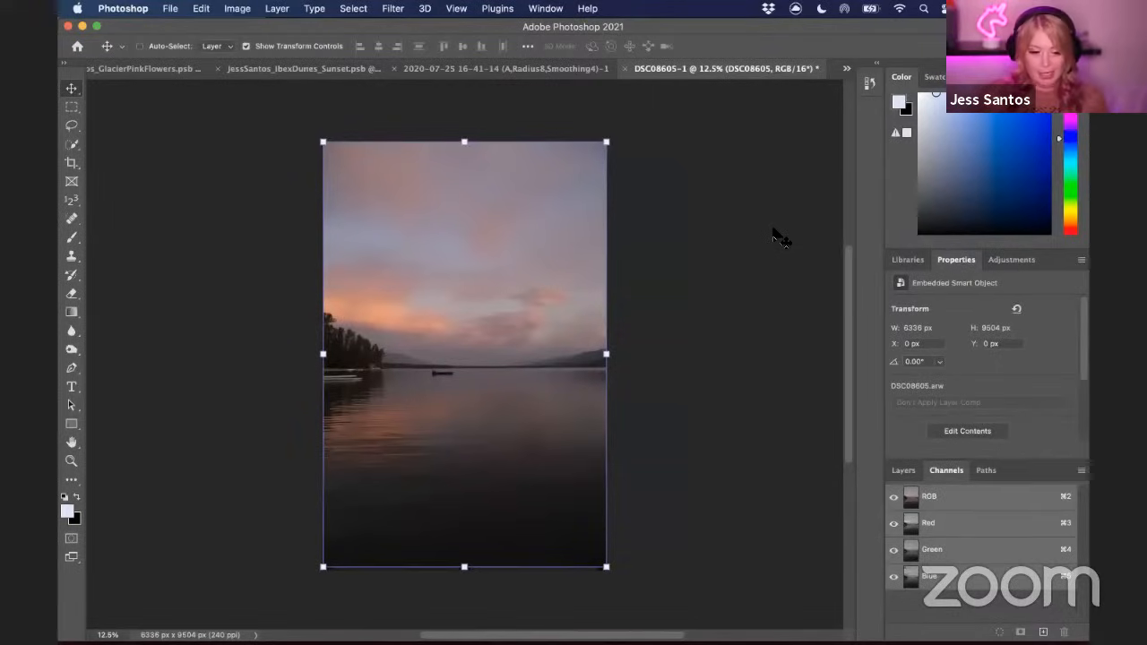
pyautogui.click(574, 77)
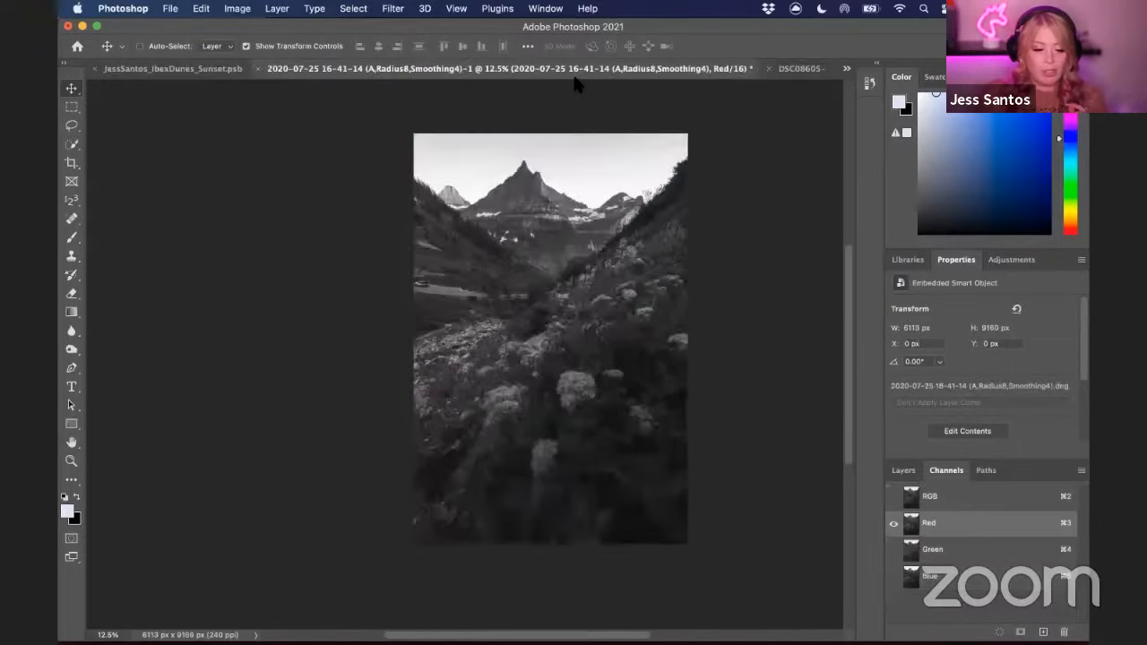
pyautogui.click(903, 470)
pyautogui.click(946, 470)
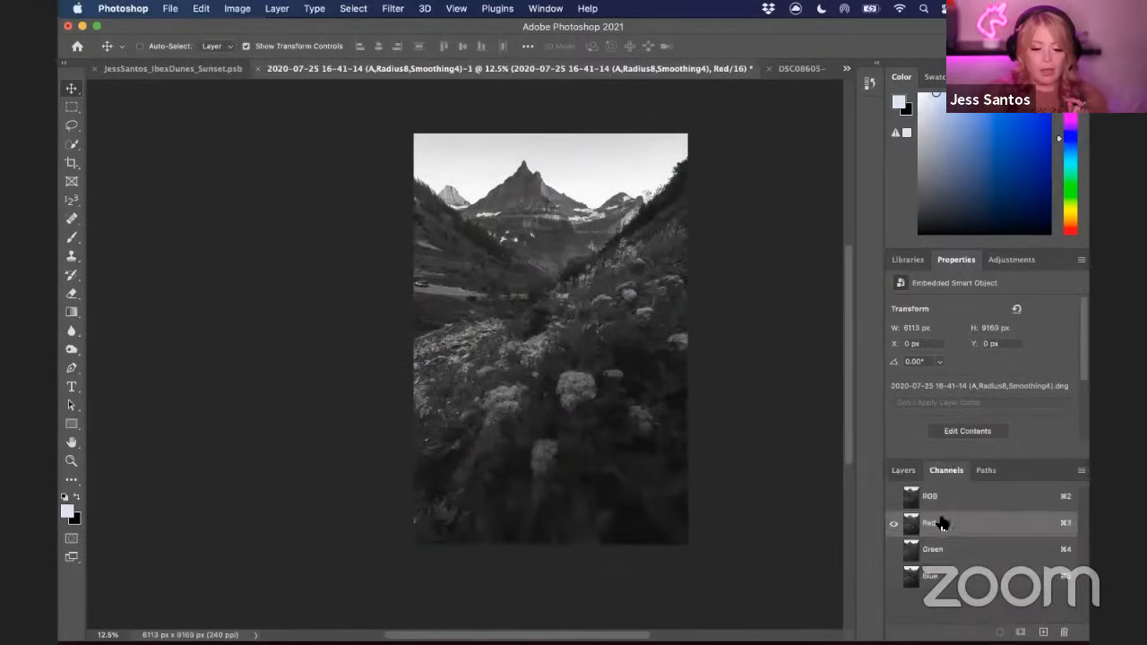
pyautogui.click(956, 499)
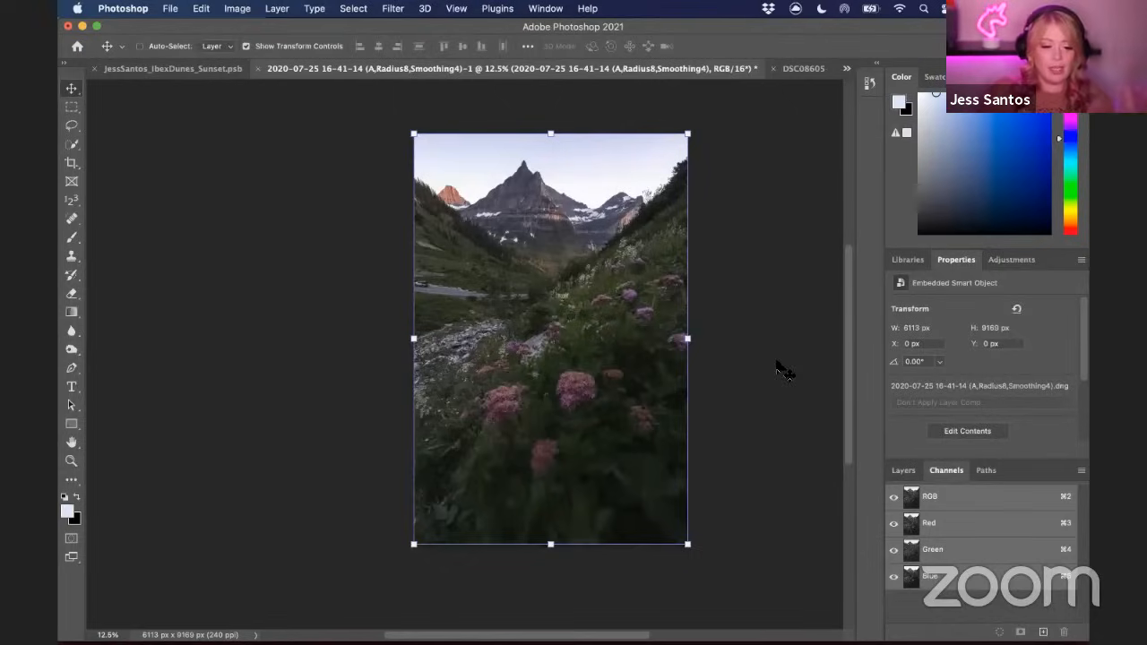
# Compare the mountain and lake documents by switching between their tabs
pyautogui.click(797, 69)
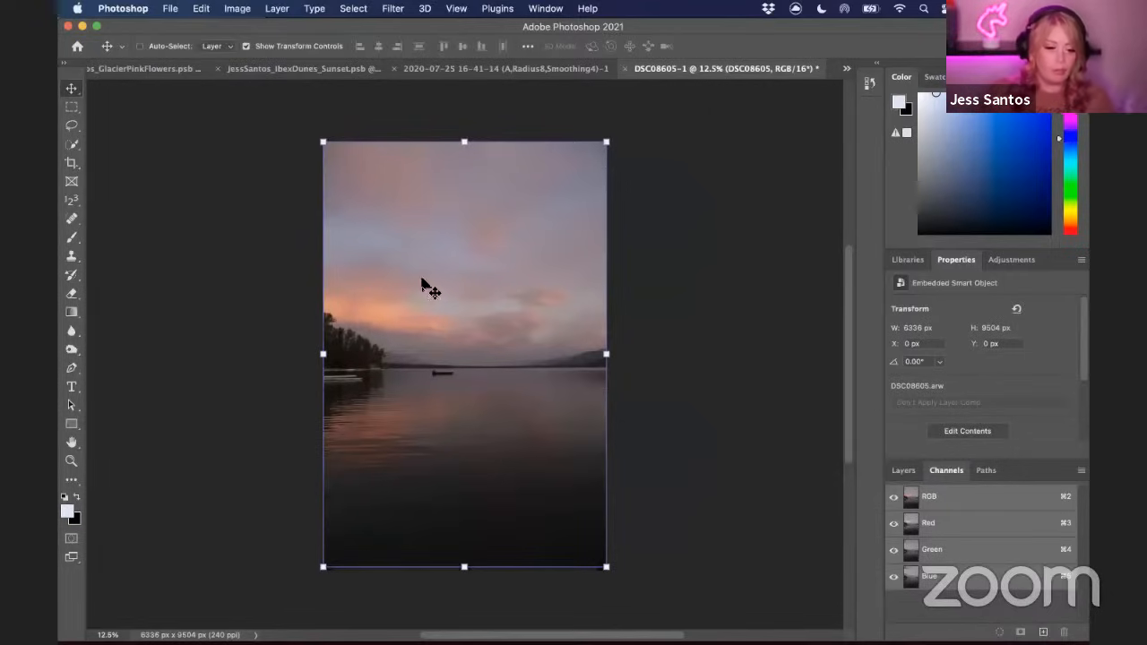
pyautogui.click(418, 73)
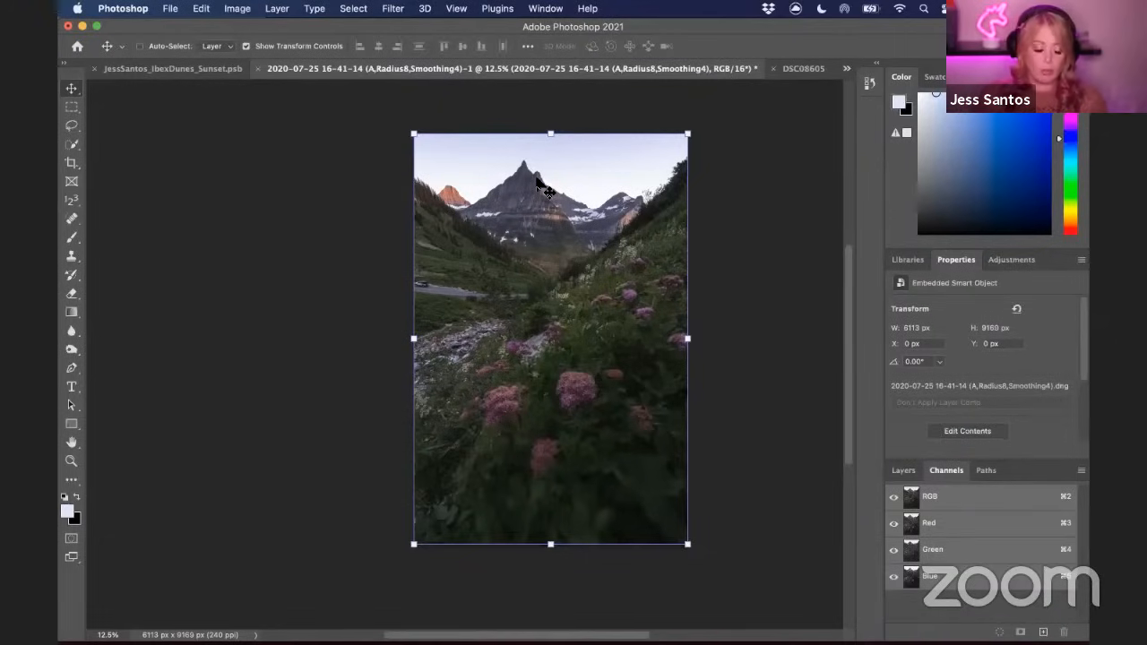
pyautogui.click(800, 69)
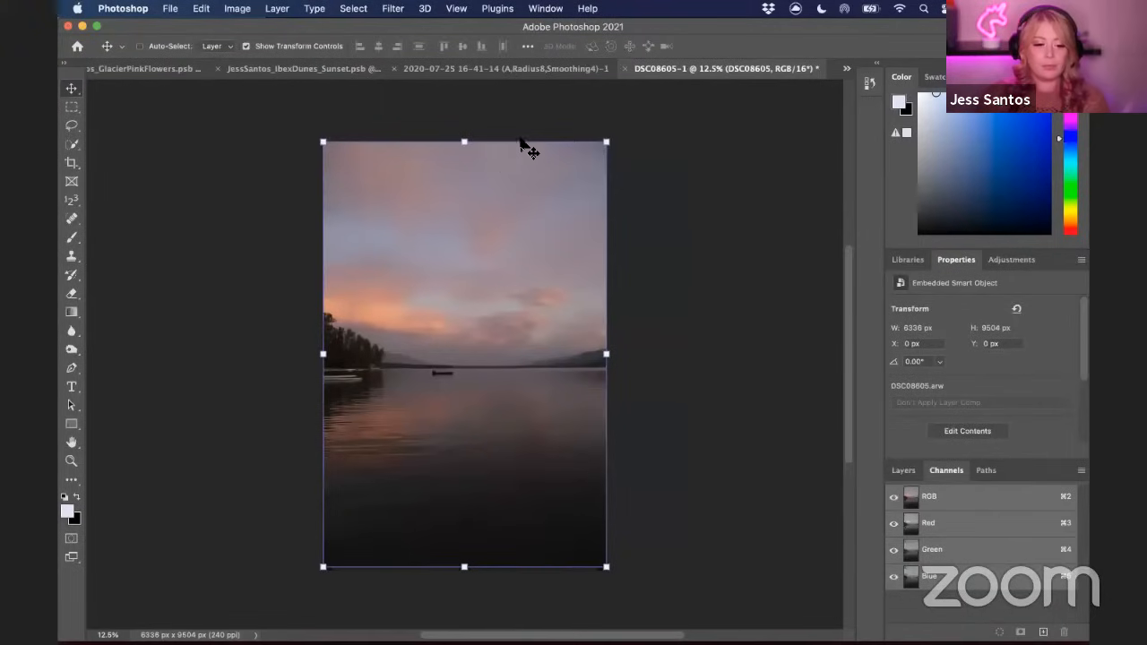
pyautogui.click(521, 75)
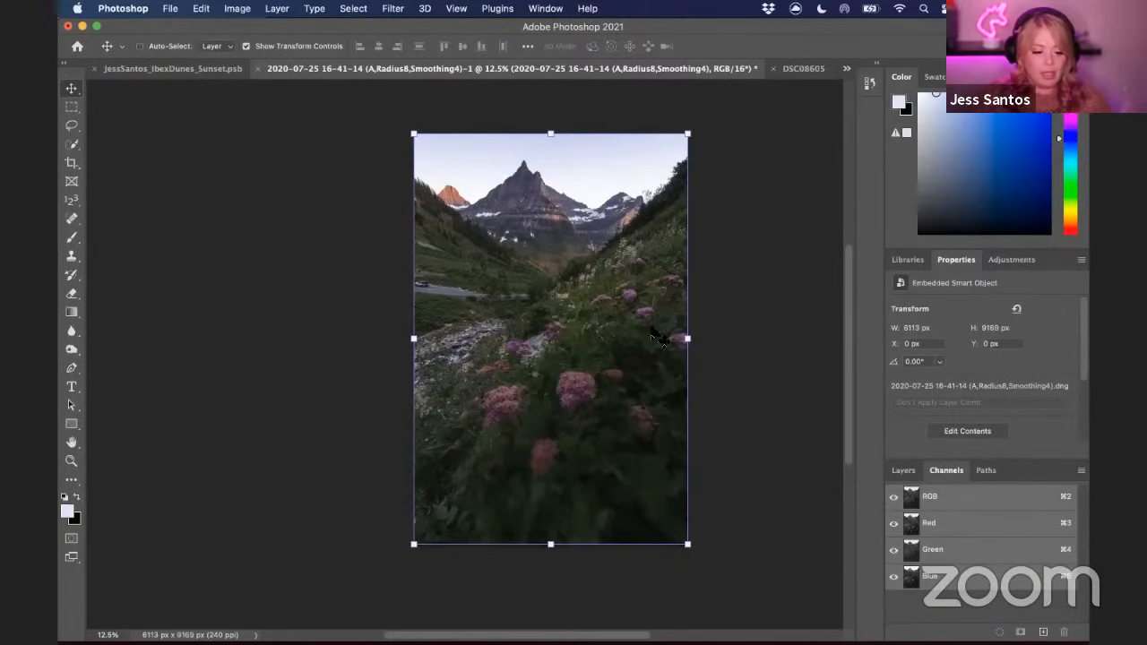
pyautogui.click(801, 73)
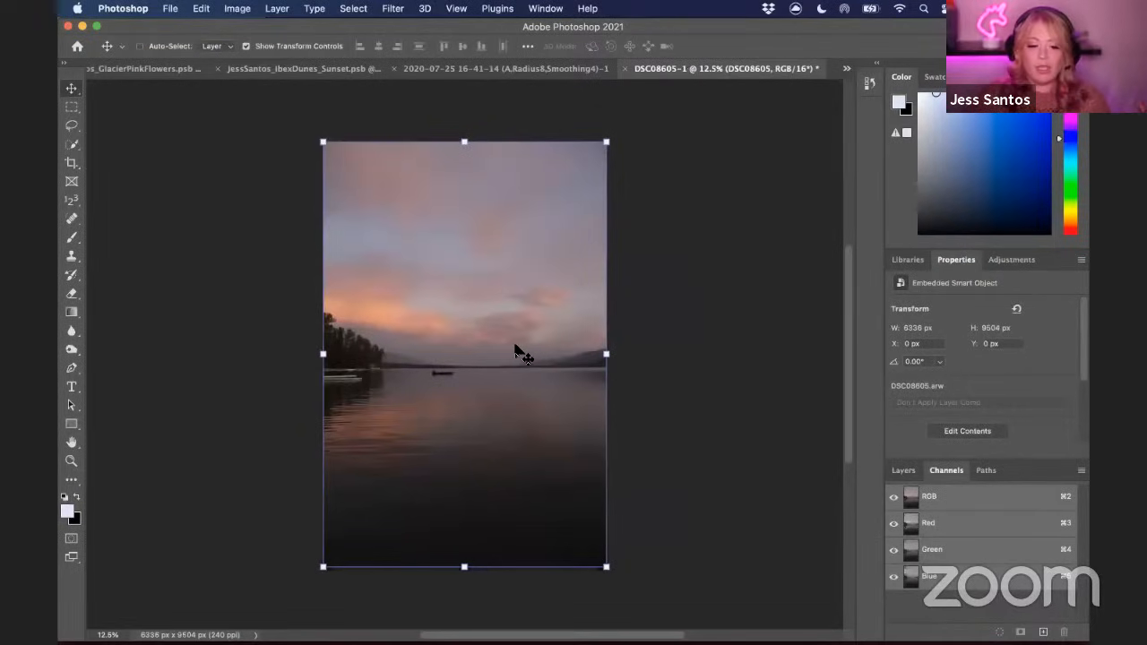
pyautogui.click(548, 77)
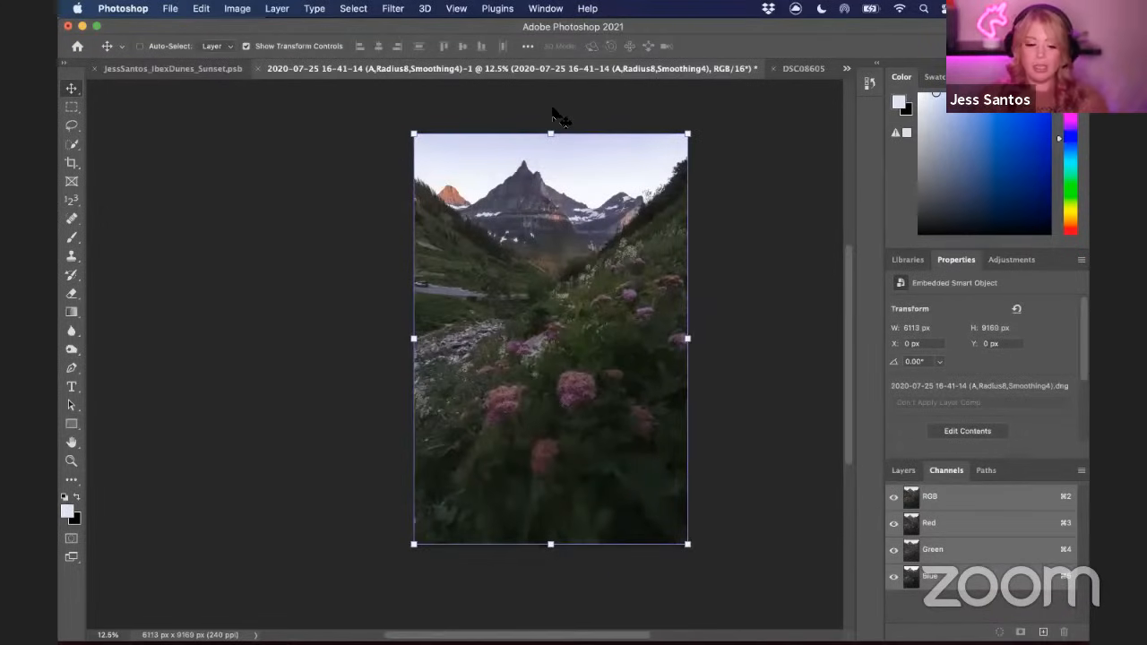
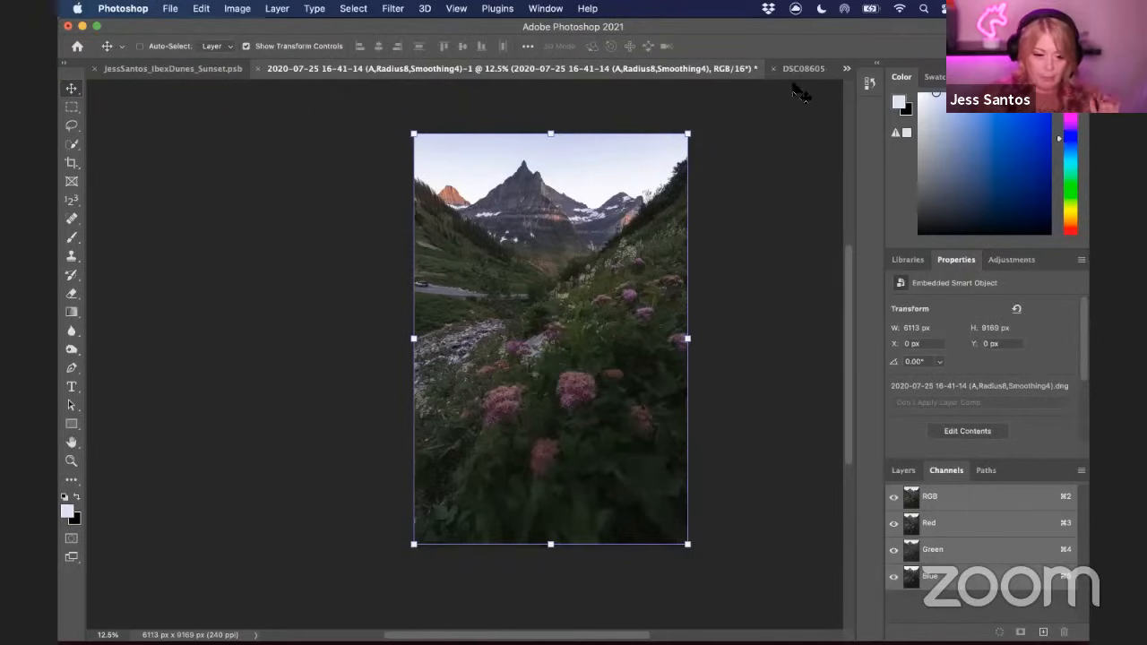
# Cycle through the Red, Green and Blue channels of the mountain document to compare their contrast
pyautogui.click(954, 535)
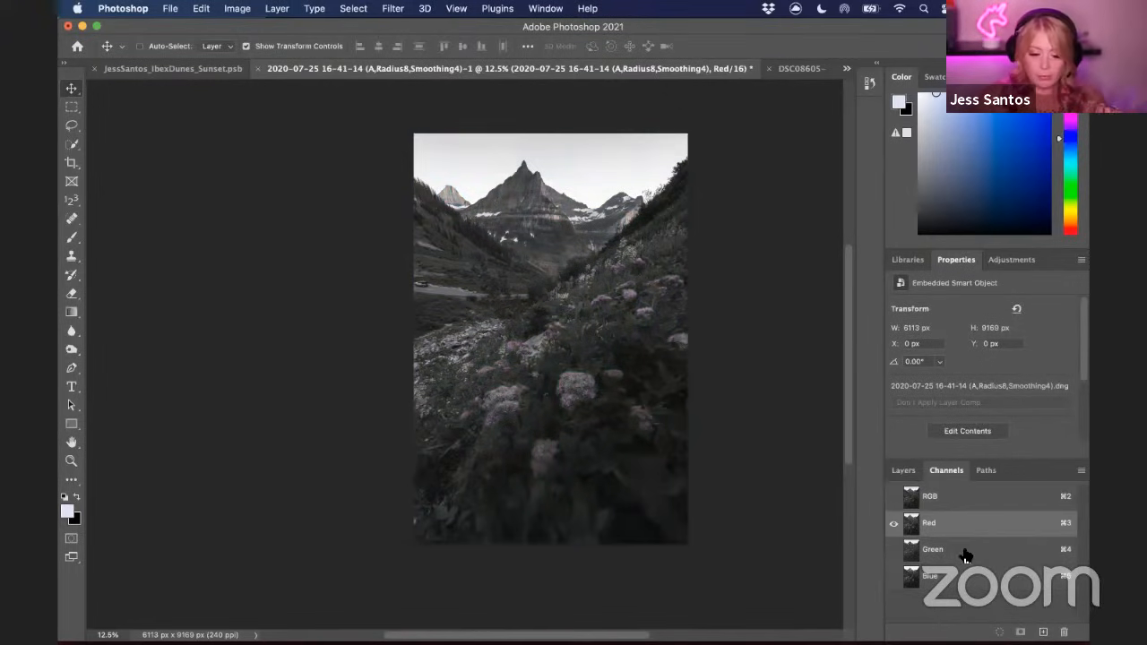
pyautogui.click(952, 550)
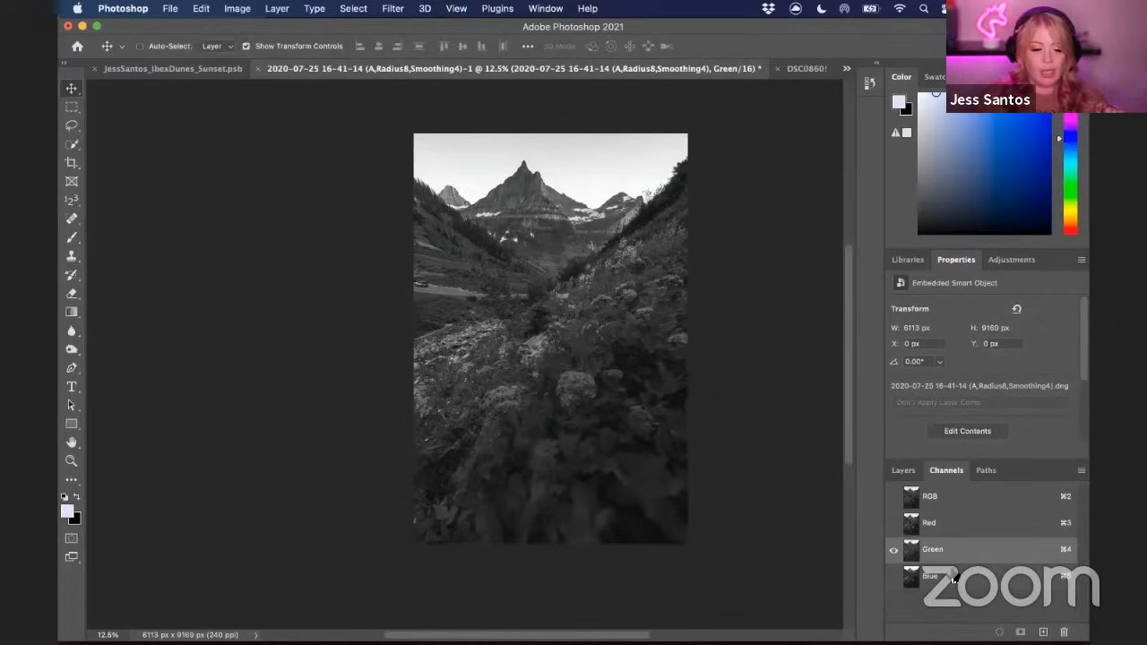
pyautogui.click(953, 578)
pyautogui.click(954, 548)
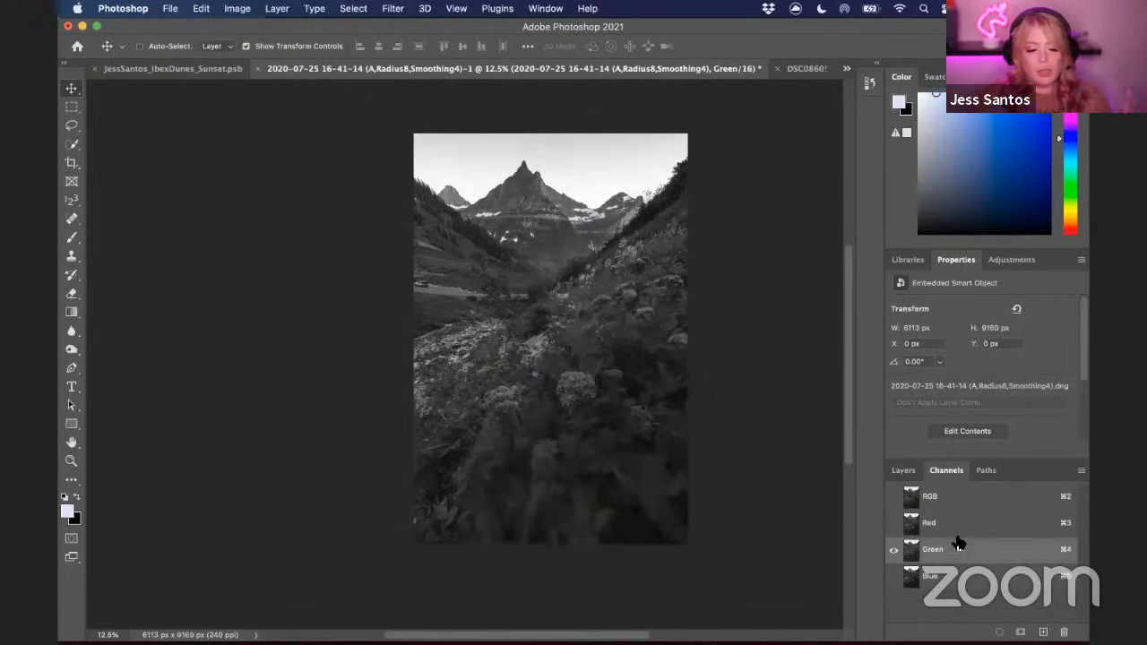
pyautogui.click(957, 533)
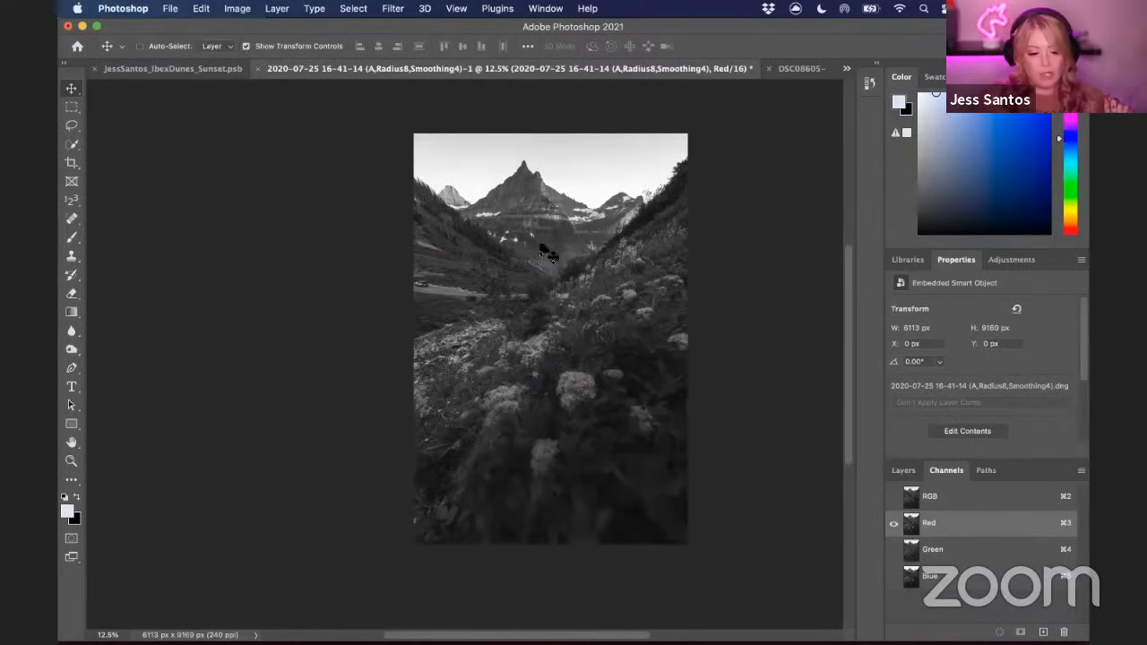
pyautogui.click(992, 559)
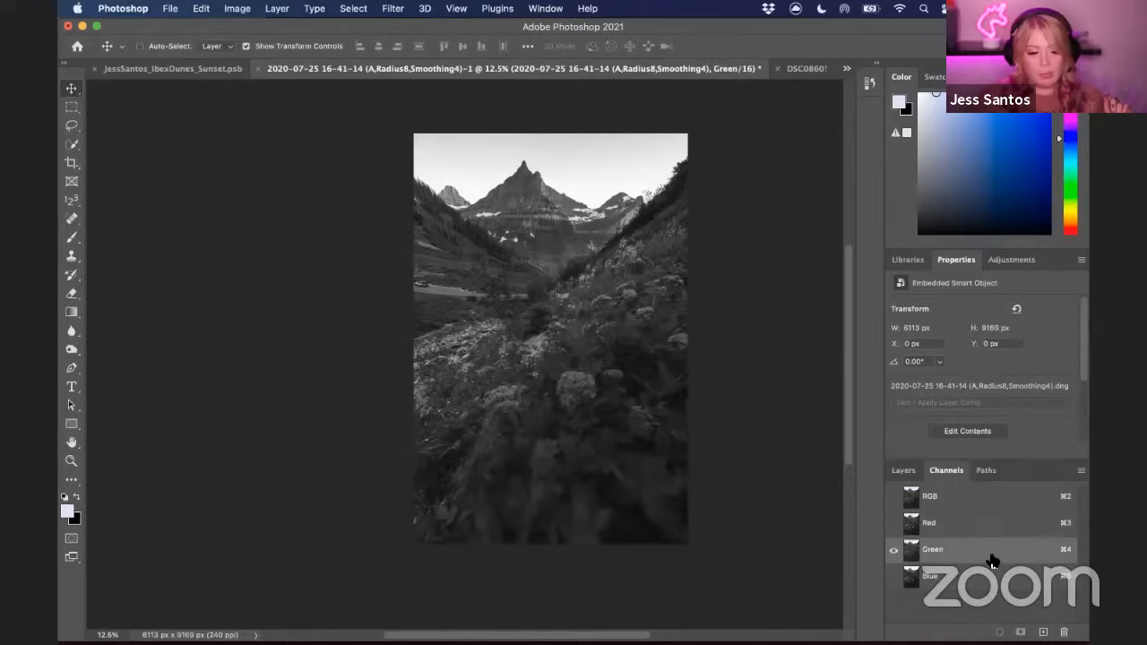
pyautogui.click(984, 581)
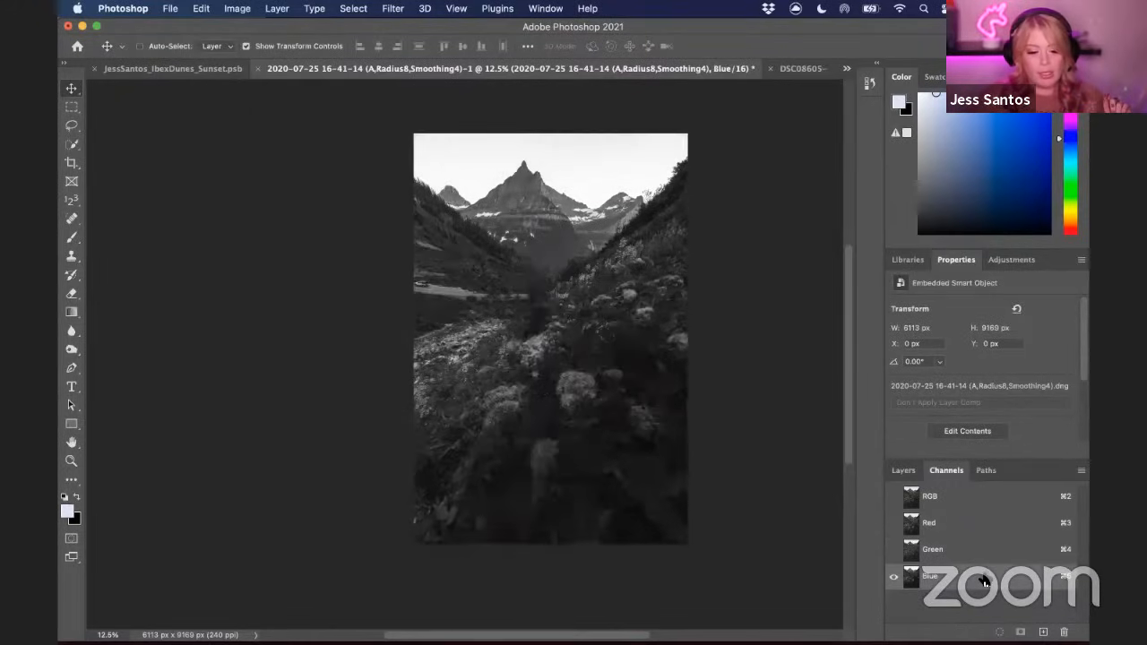
pyautogui.click(982, 554)
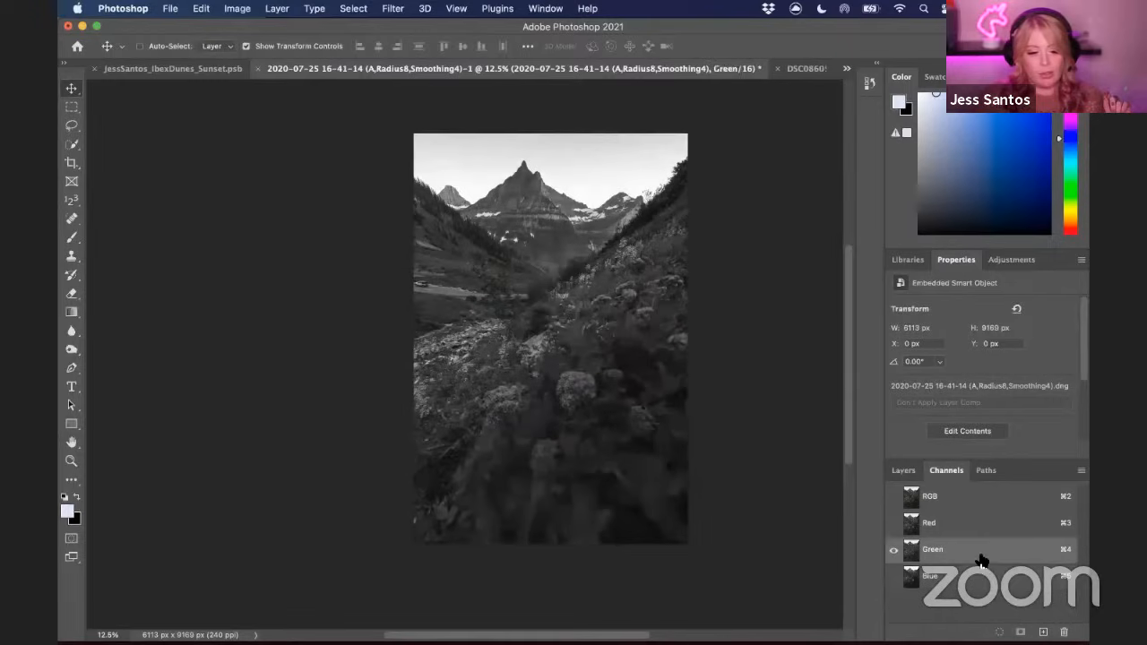
pyautogui.click(982, 525)
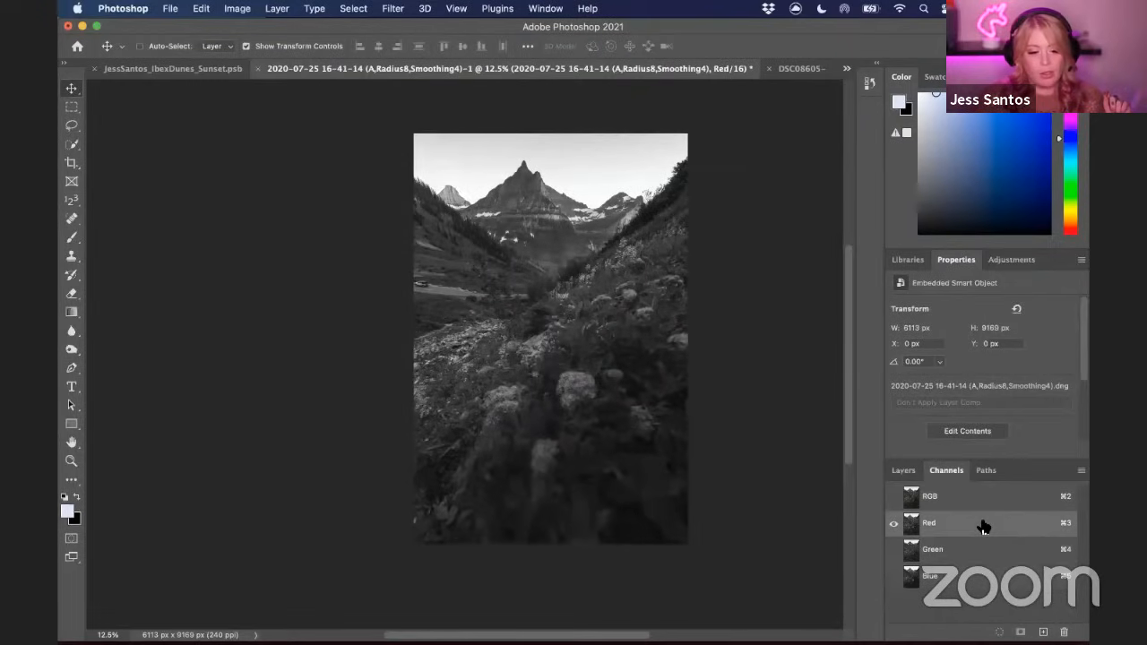
pyautogui.click(974, 578)
pyautogui.click(973, 552)
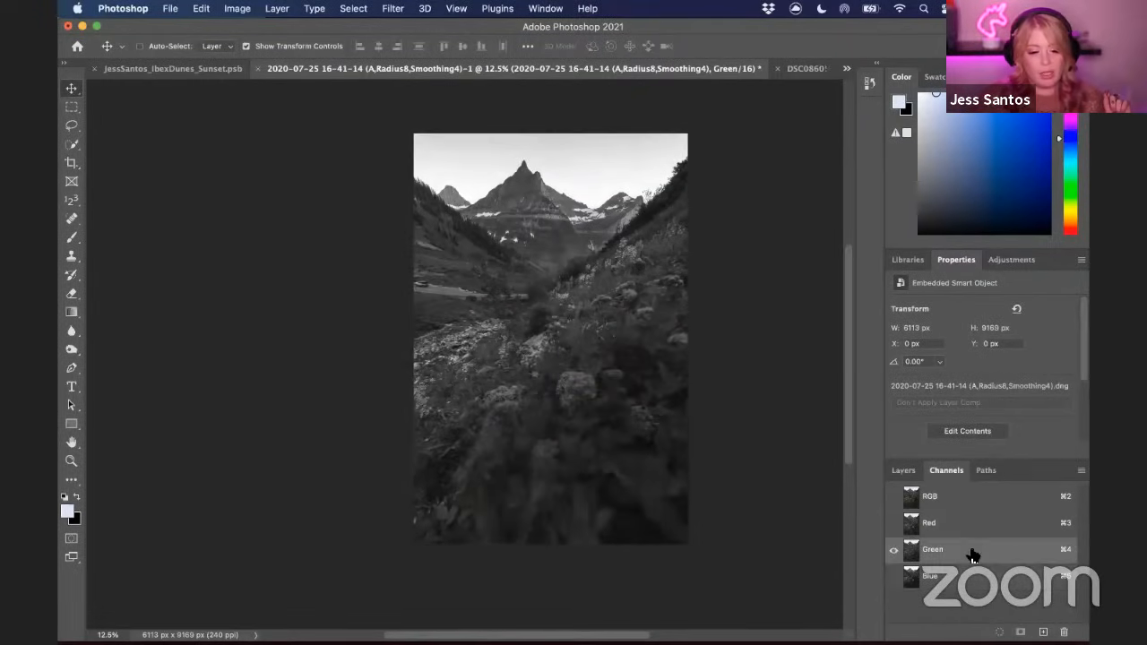
pyautogui.click(970, 580)
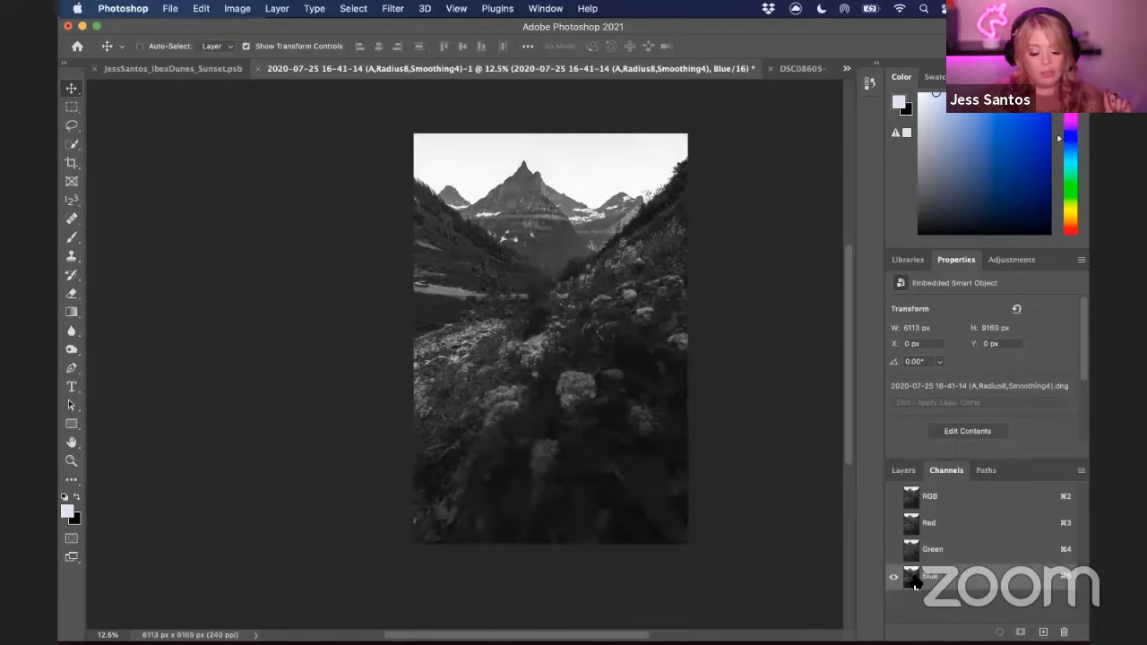
pyautogui.click(963, 555)
pyautogui.click(965, 578)
pyautogui.click(965, 550)
pyautogui.click(964, 576)
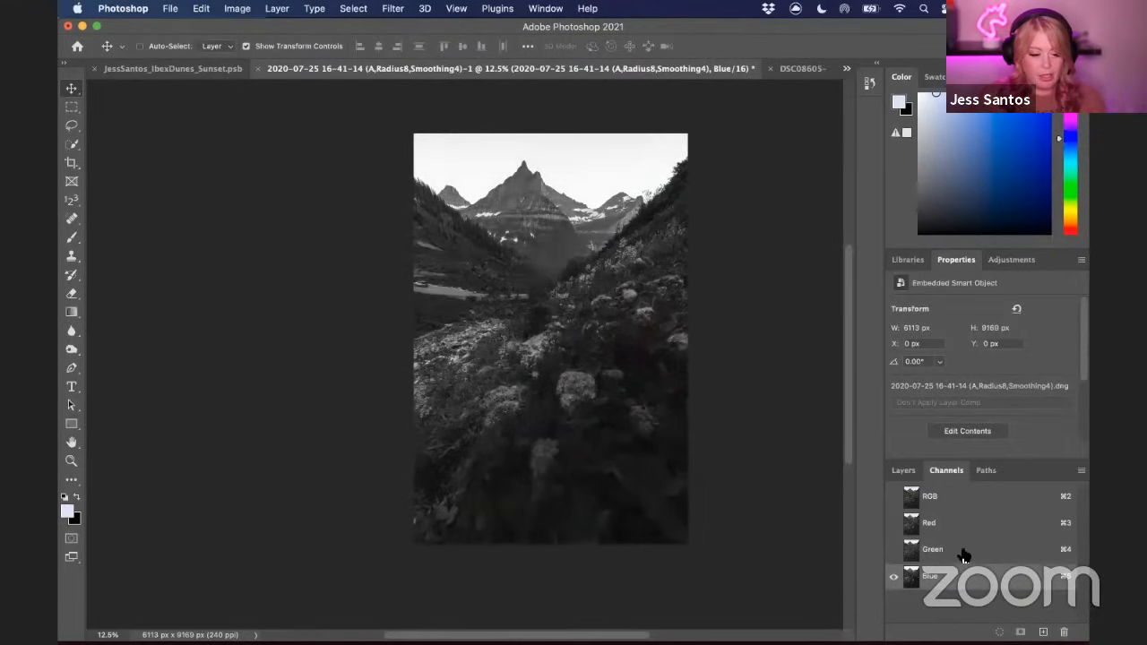
pyautogui.click(962, 553)
pyautogui.click(962, 577)
pyautogui.click(964, 551)
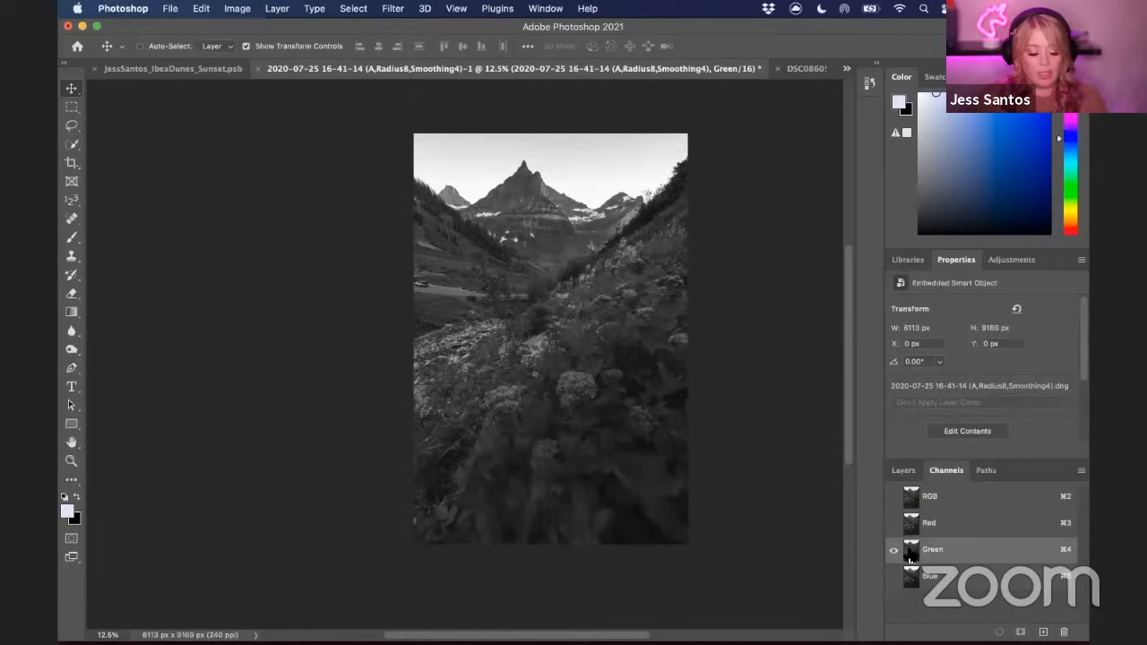
# Duplicate the Green channel as a new alpha channel
pyautogui.keyDown('super'); pyautogui.click(914, 556); pyautogui.keyUp('super')
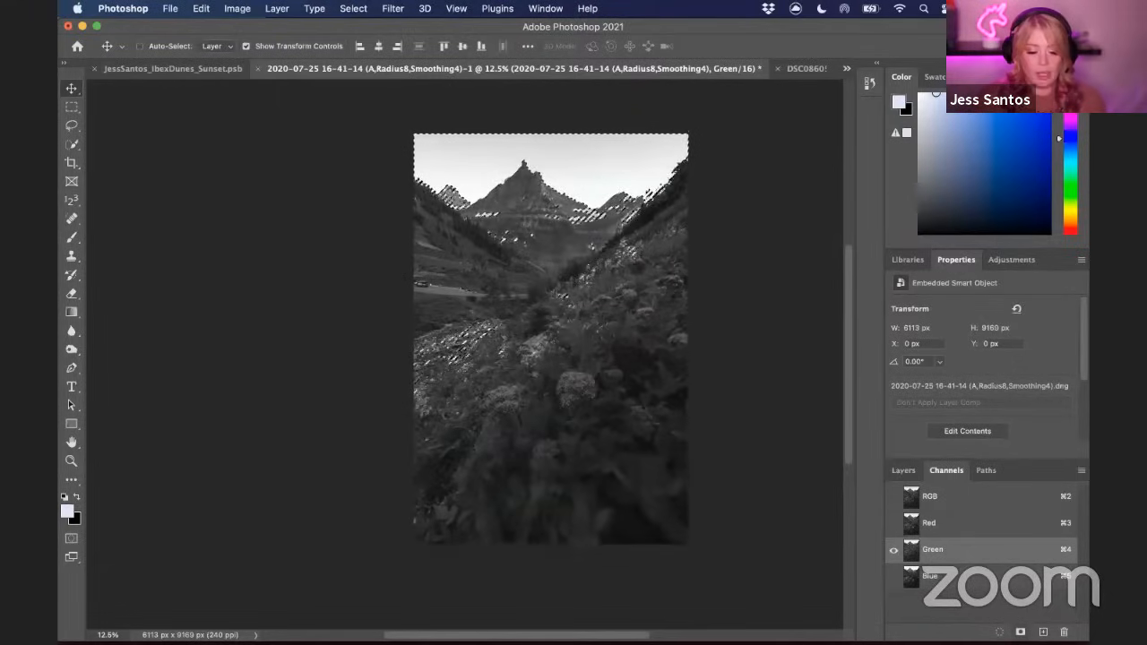
pyautogui.click(983, 608)
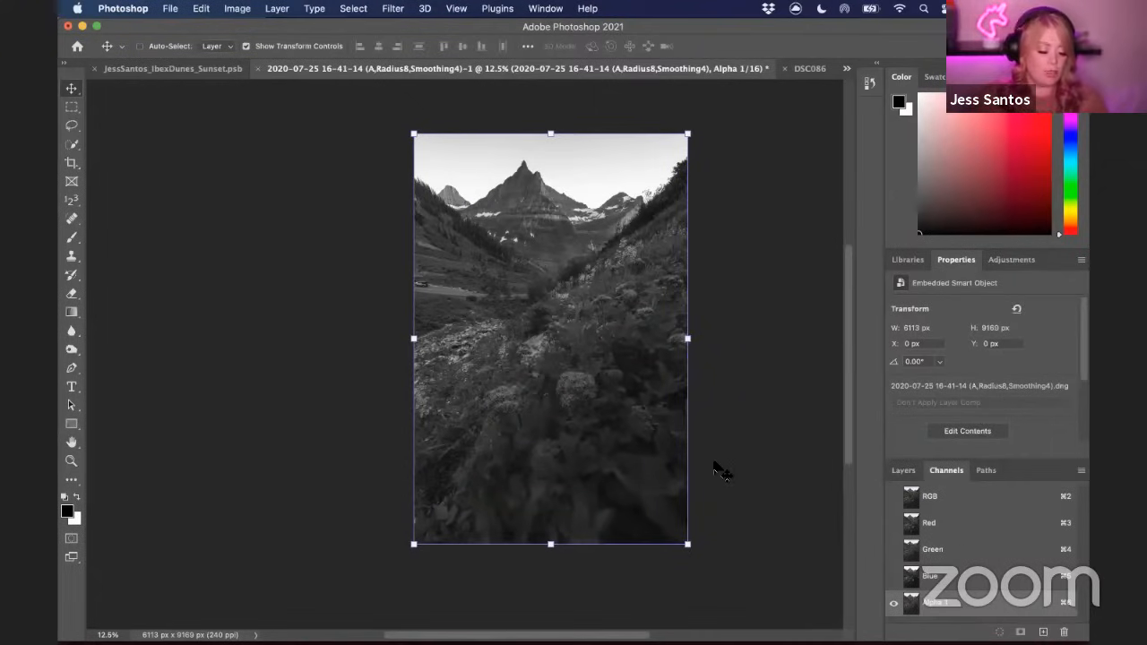
# Apply Levels to Alpha 1, setting black input about 78, midtones 0.91 and white about 204 for a high-contrast mask
pyautogui.press('super+l')
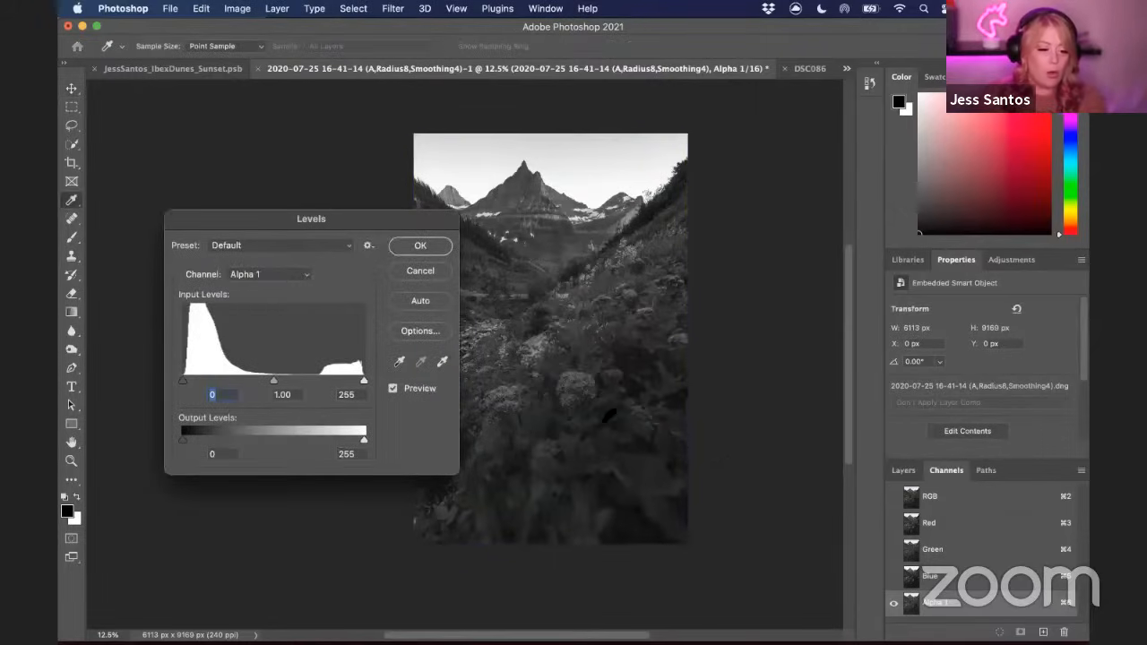
pyautogui.moveTo(355, 220); pyautogui.dragTo(889, 221)
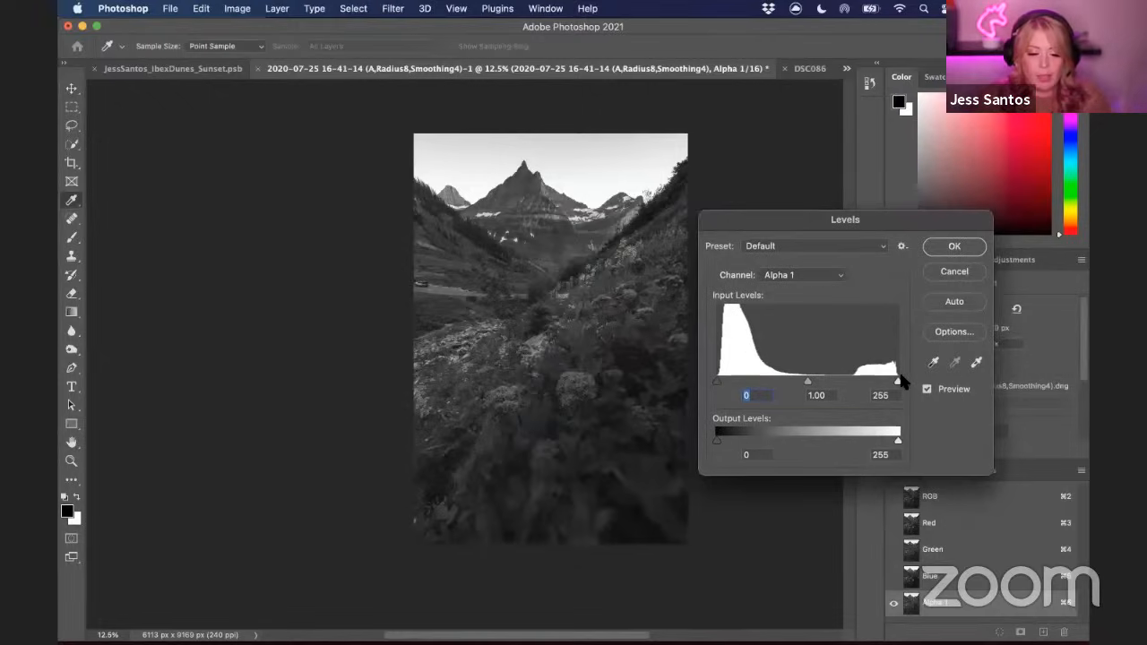
pyautogui.moveTo(717, 385); pyautogui.dragTo(760, 384)
pyautogui.moveTo(898, 384); pyautogui.dragTo(850, 386)
pyautogui.moveTo(761, 385); pyautogui.dragTo(766, 385)
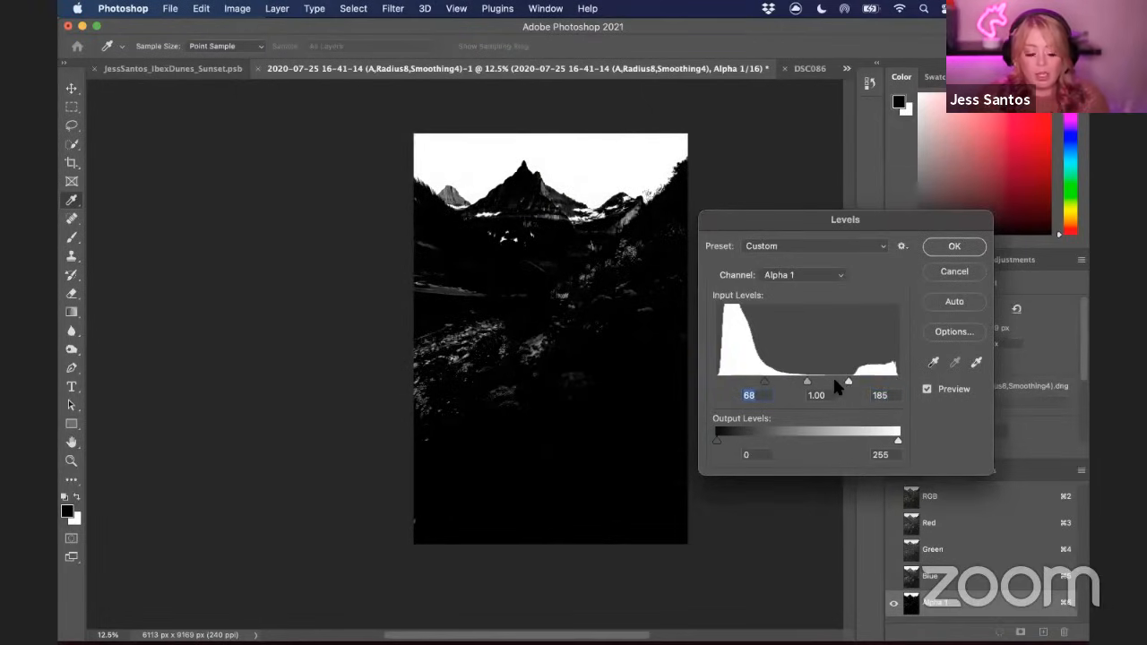
pyautogui.moveTo(850, 385); pyautogui.dragTo(807, 383)
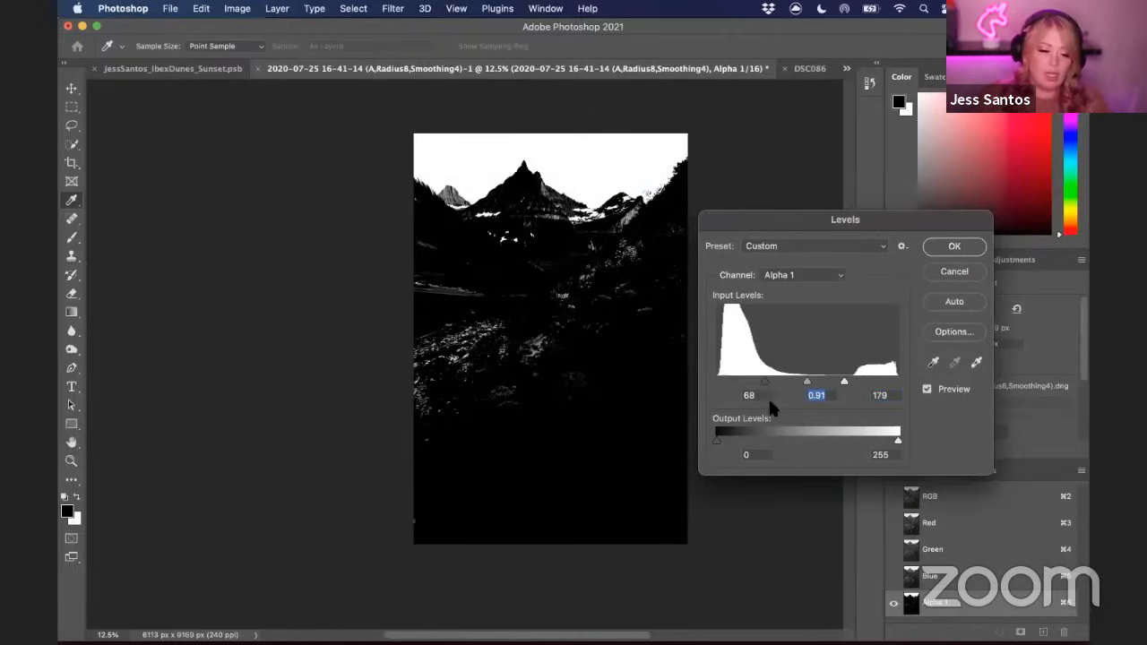
pyautogui.moveTo(768, 386); pyautogui.dragTo(862, 383)
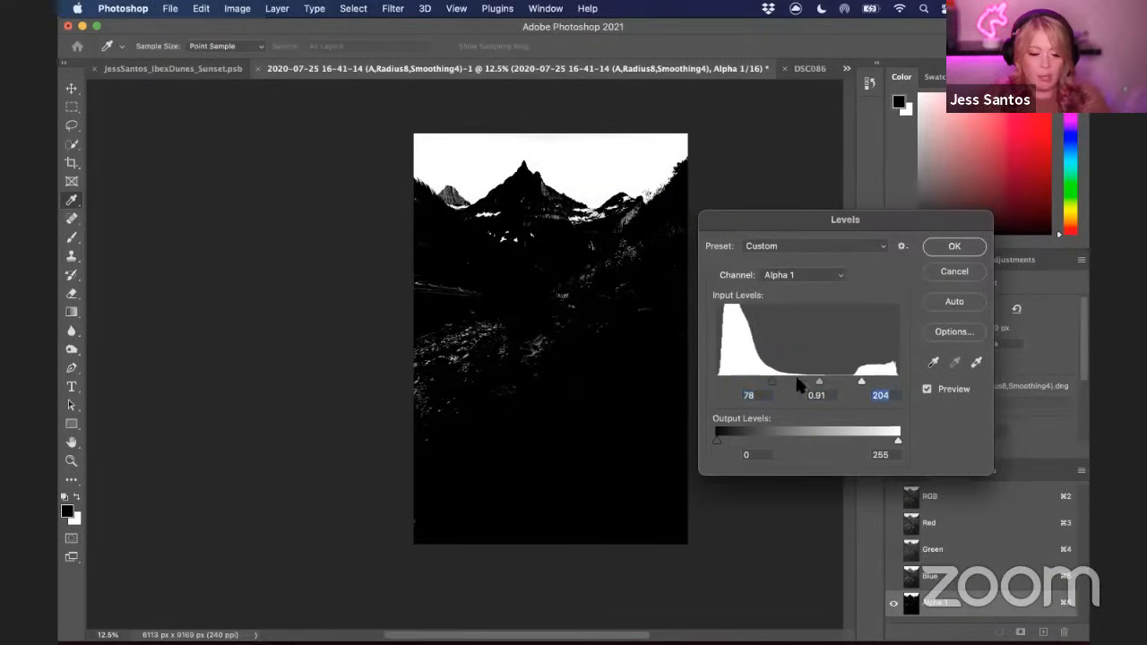
pyautogui.moveTo(773, 385); pyautogui.dragTo(780, 385)
pyautogui.click(953, 251)
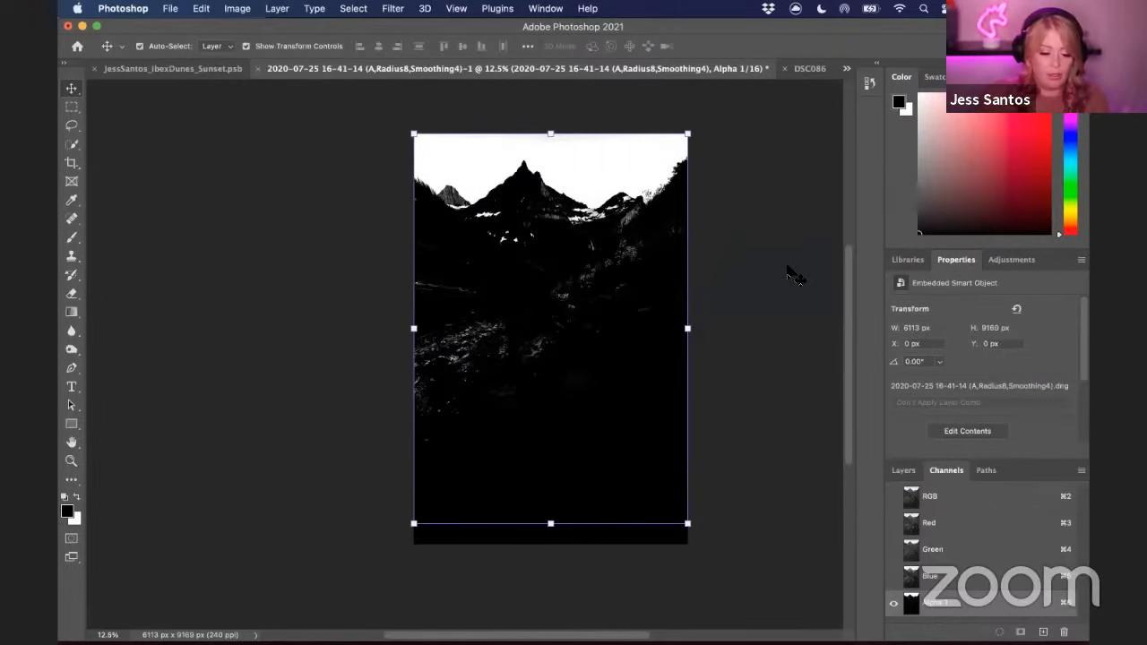
# Select the Brush tool and set its blending mode to Overlay
pyautogui.press('super+equal')
pyautogui.moveTo(762, 217); pyautogui.dragTo(604, 387)
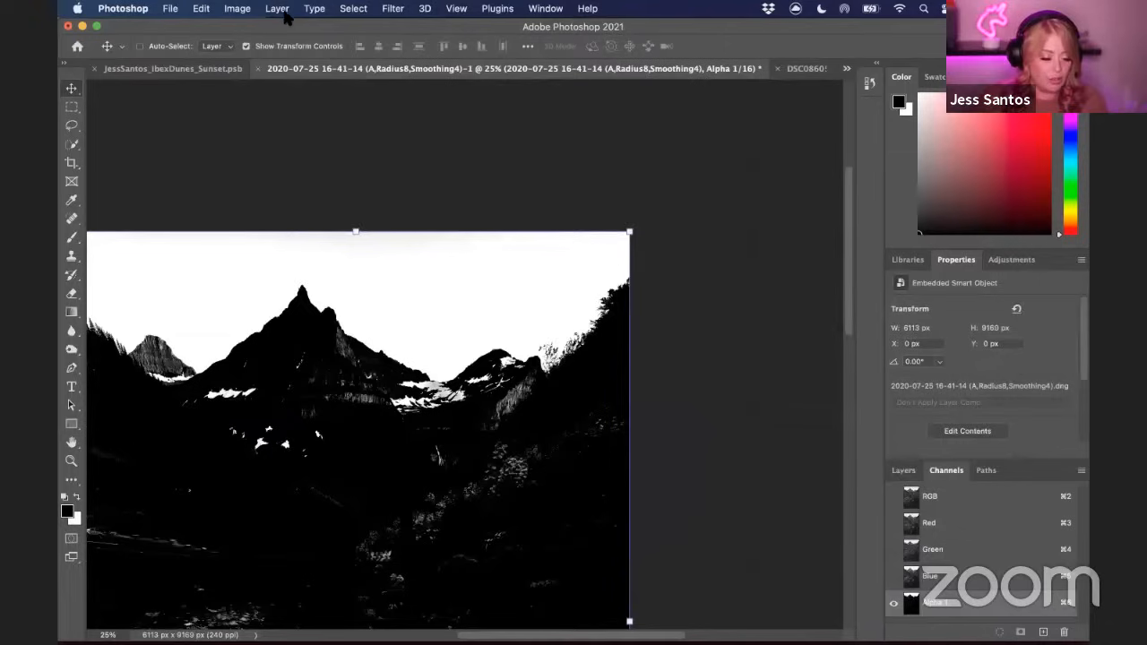
pyautogui.click(247, 11)
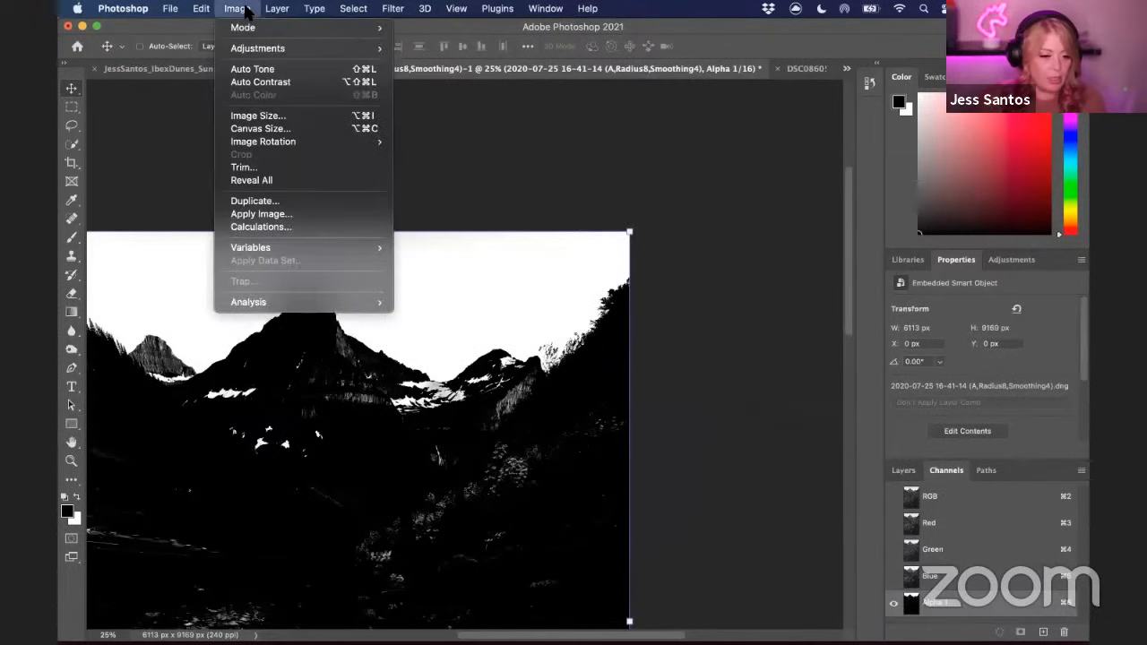
pyautogui.click(631, 130)
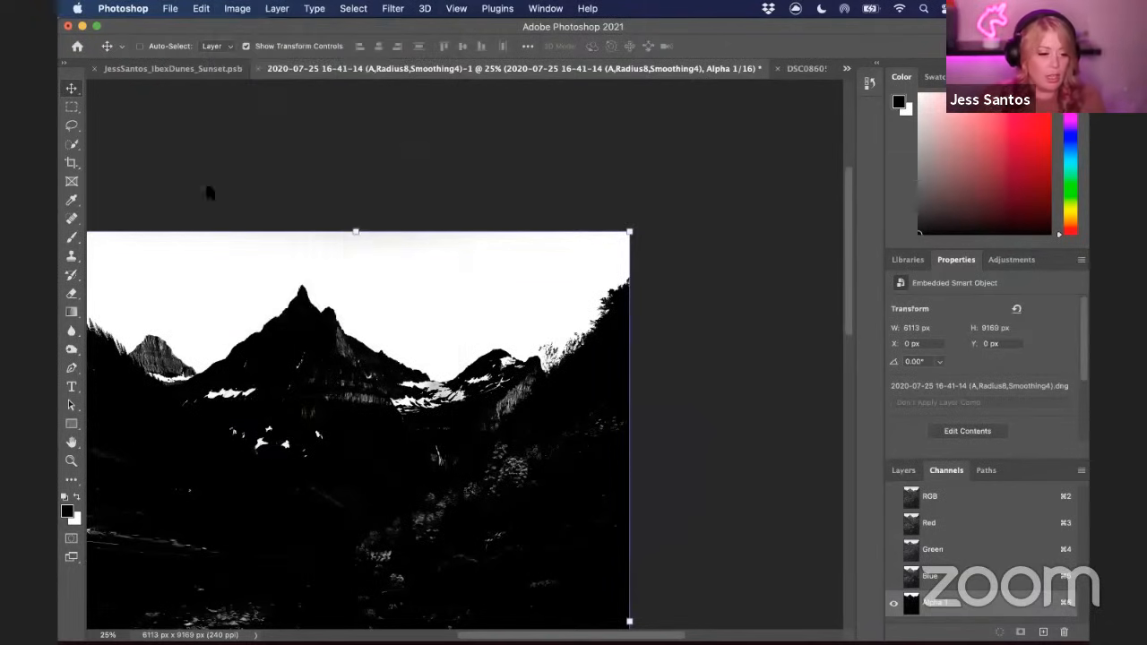
pyautogui.click(71, 239)
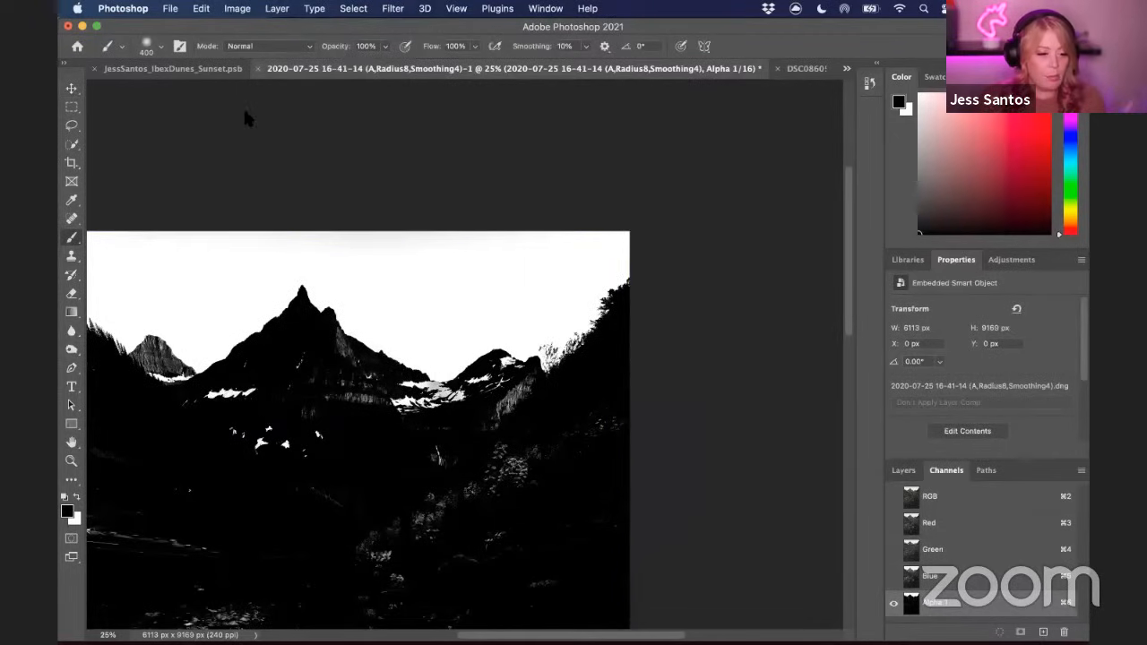
pyautogui.click(242, 45)
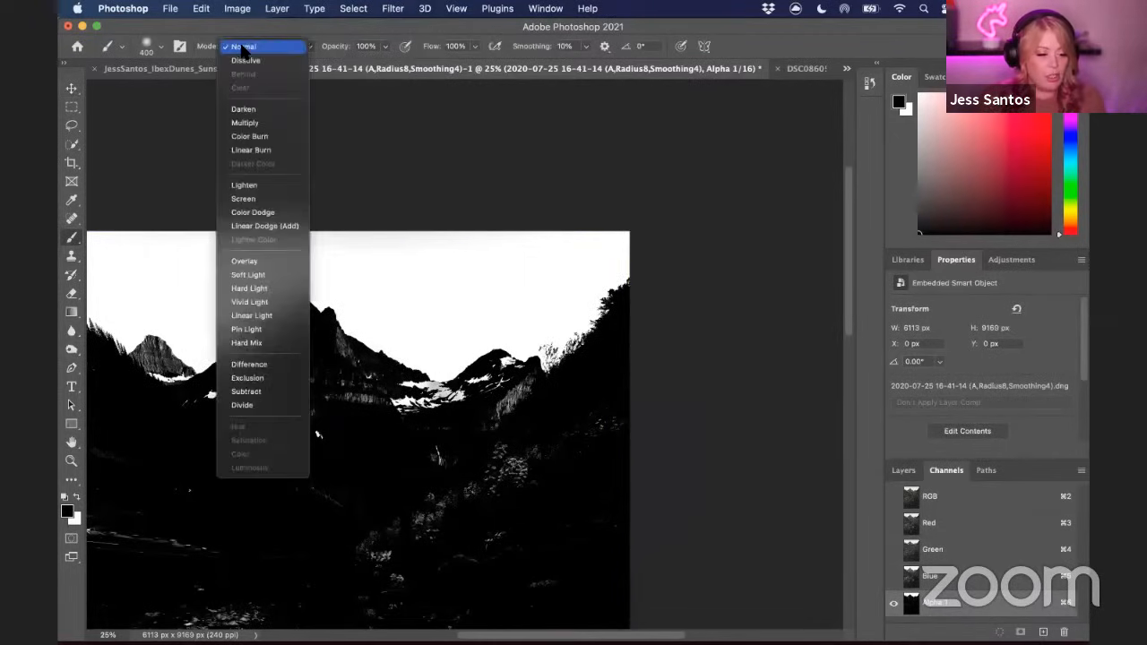
pyautogui.click(244, 261)
# Enlarge the brush to 1100 and paint black along the mountain ridges to darken the alpha mask's shadows
pyautogui.press(']')
pyautogui.press(']')
pyautogui.press(']')
pyautogui.press(']')
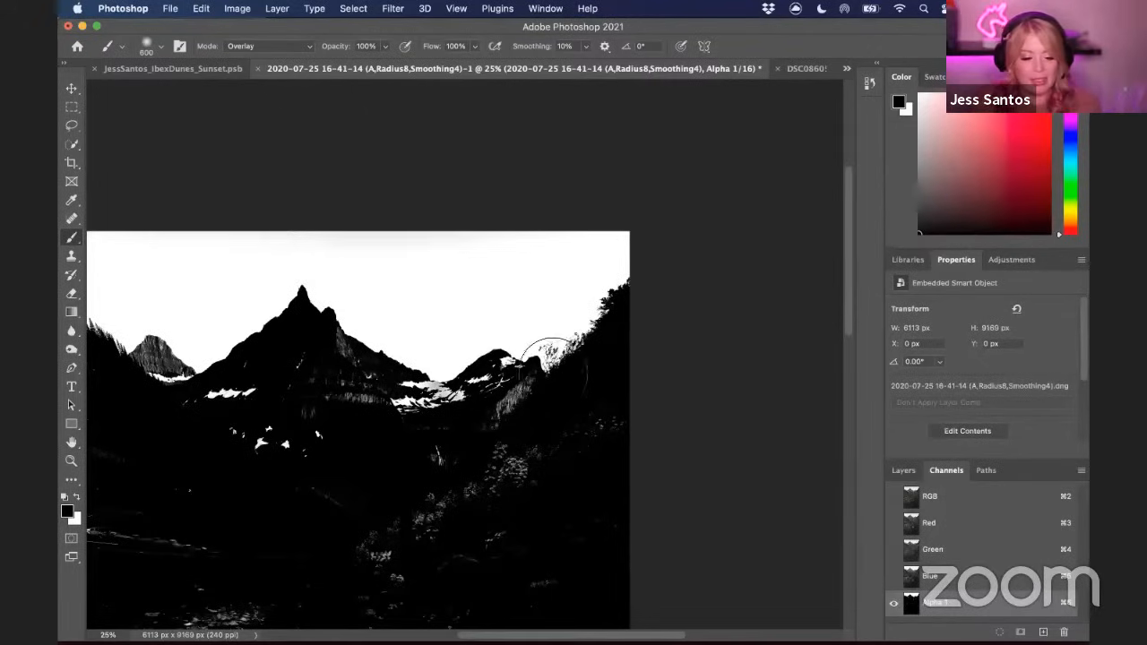
pyautogui.press(']')
pyautogui.press(']')
pyautogui.press(']')
pyautogui.press(']')
pyautogui.press(']')
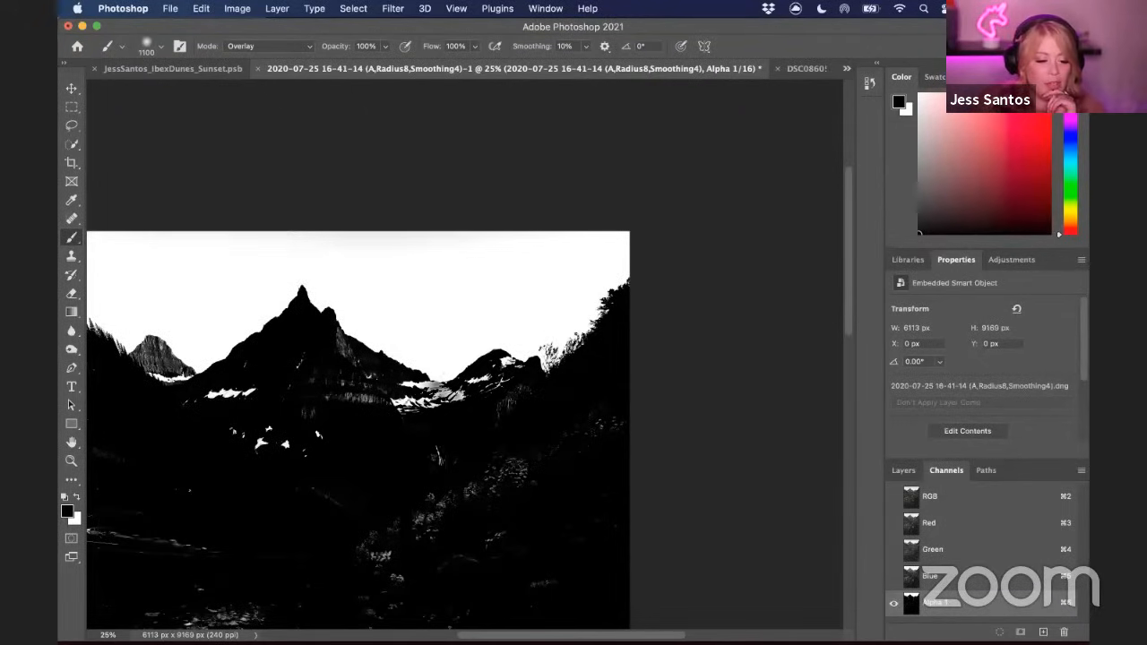
pyautogui.moveTo(456, 415)
pyautogui.mouseDown()
pyautogui.moveTo(511, 397)
pyautogui.moveTo(504, 384)
pyautogui.moveTo(478, 397)
pyautogui.moveTo(524, 389)
pyautogui.moveTo(652, 413)
pyautogui.mouseUp()
pyautogui.moveTo(503, 350)
pyautogui.mouseDown()
pyautogui.moveTo(522, 386)
pyautogui.moveTo(509, 393)
pyautogui.mouseUp()
pyautogui.moveTo(348, 403)
pyautogui.mouseDown()
pyautogui.moveTo(312, 394)
pyautogui.moveTo(435, 401)
pyautogui.moveTo(361, 370)
pyautogui.mouseUp()
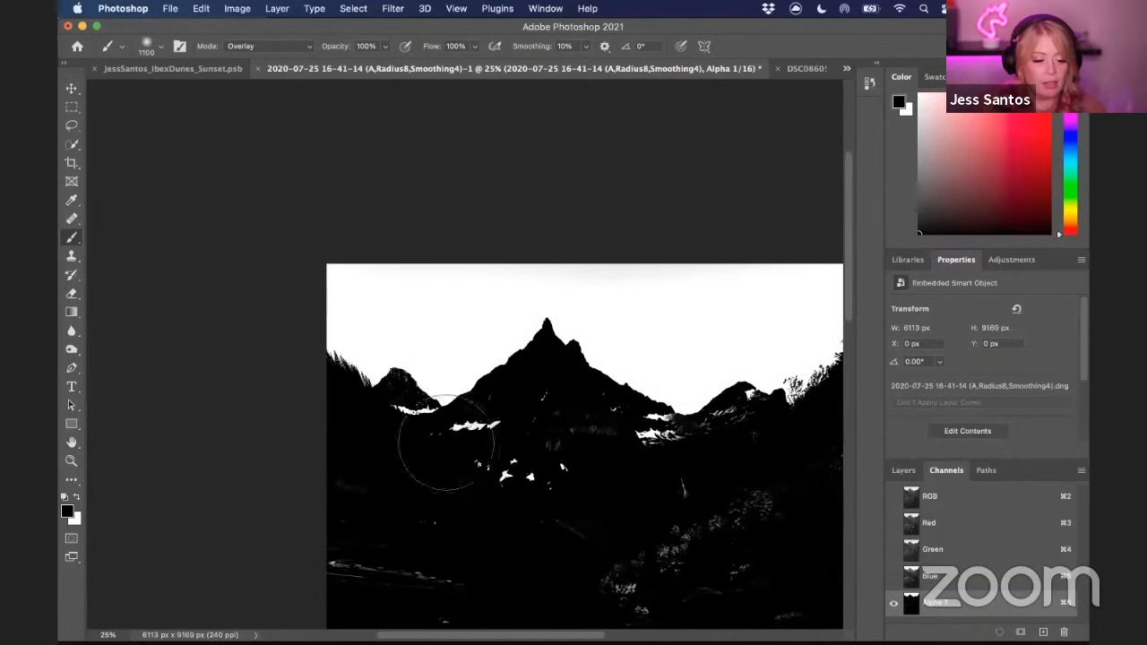
pyautogui.moveTo(551, 424)
pyautogui.mouseDown()
pyautogui.moveTo(560, 370)
pyautogui.moveTo(710, 430)
pyautogui.mouseUp()
pyautogui.moveTo(810, 383); pyautogui.dragTo(672, 397)
pyautogui.moveTo(750, 345); pyautogui.dragTo(733, 369)
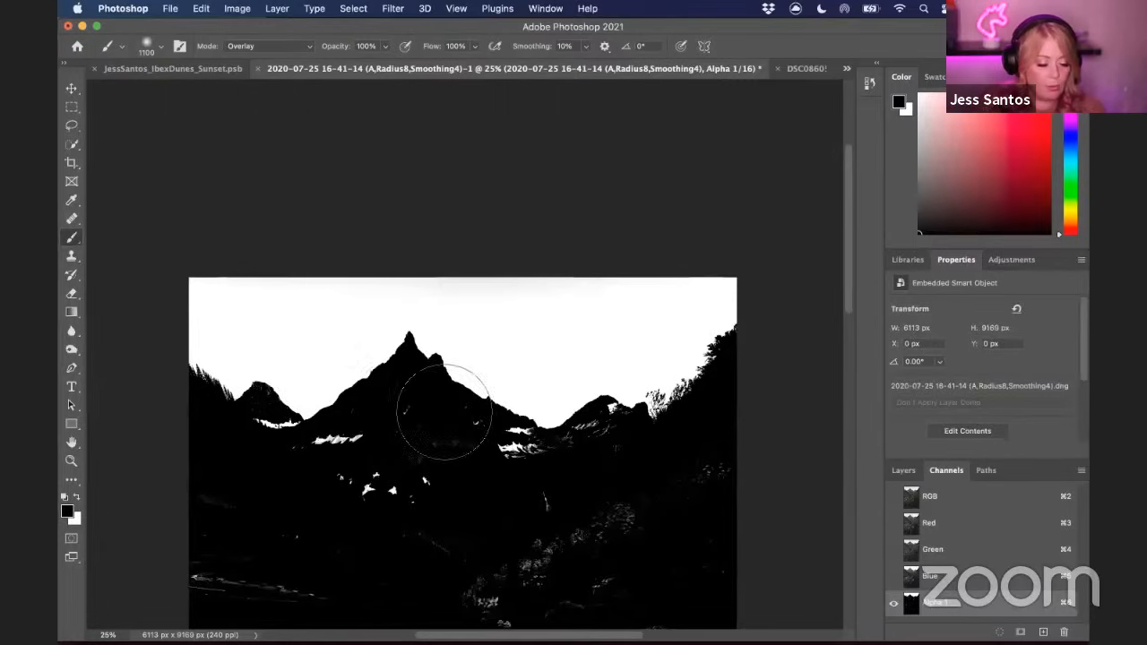
pyautogui.moveTo(430, 435); pyautogui.dragTo(538, 434)
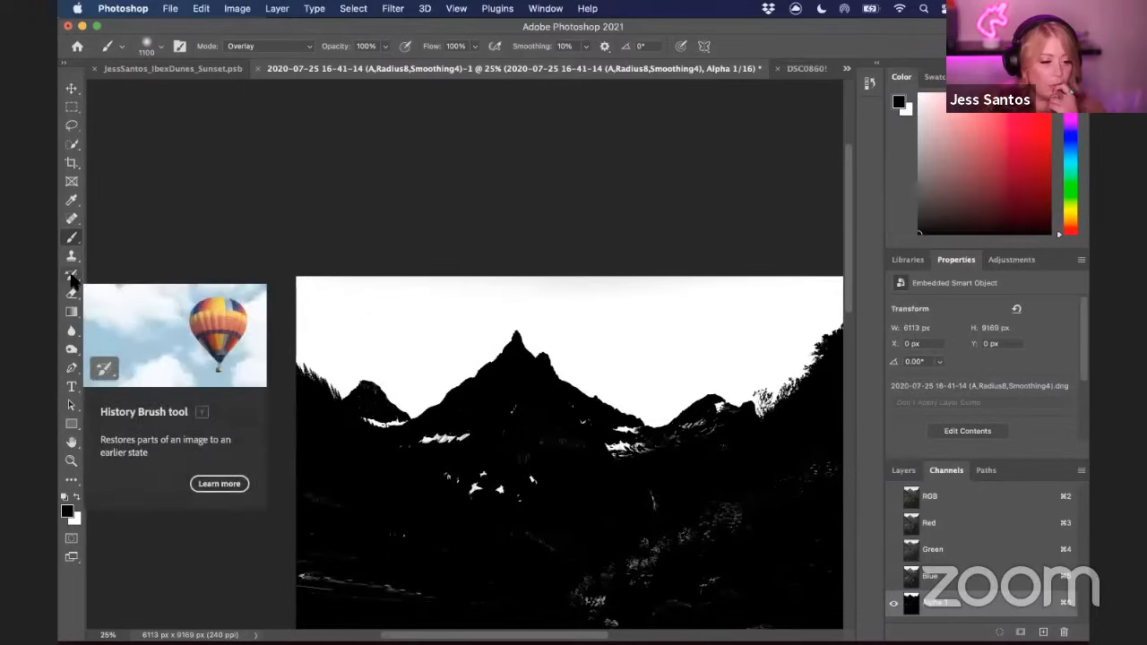
# Select the sky area of the alpha channel with the Quick Selection tool
pyautogui.click(72, 145)
pyautogui.moveTo(316, 350)
pyautogui.mouseDown()
pyautogui.moveTo(516, 316)
pyautogui.moveTo(639, 312)
pyautogui.mouseUp()
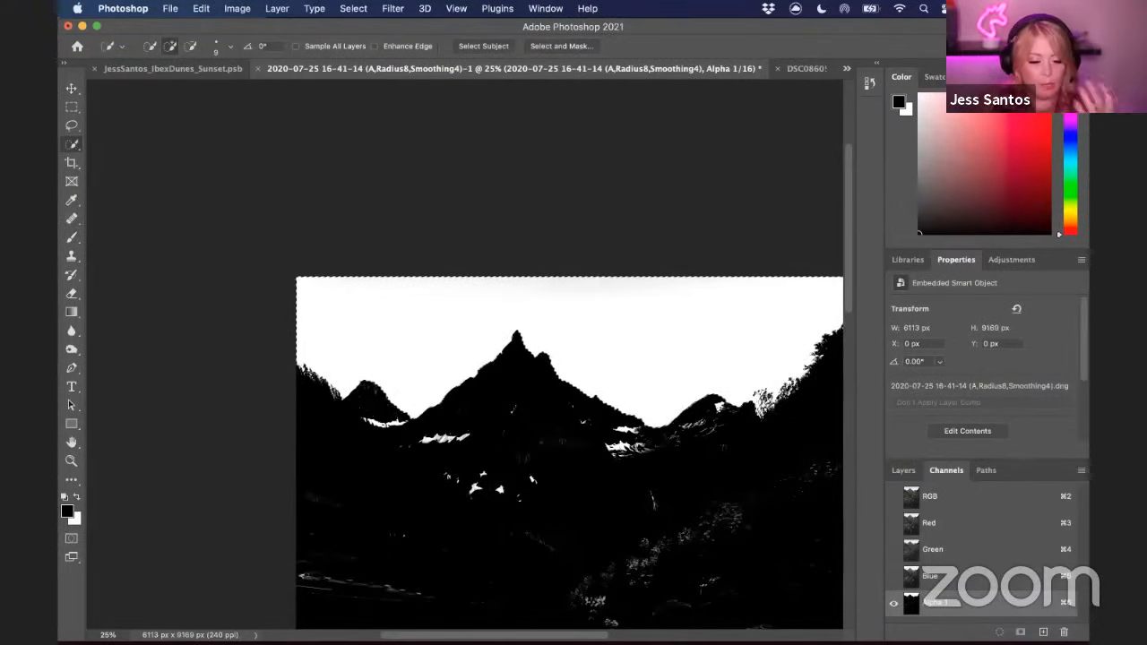
pyautogui.press('super+equal')
pyautogui.press('super+equal')
pyautogui.press('super+equal')
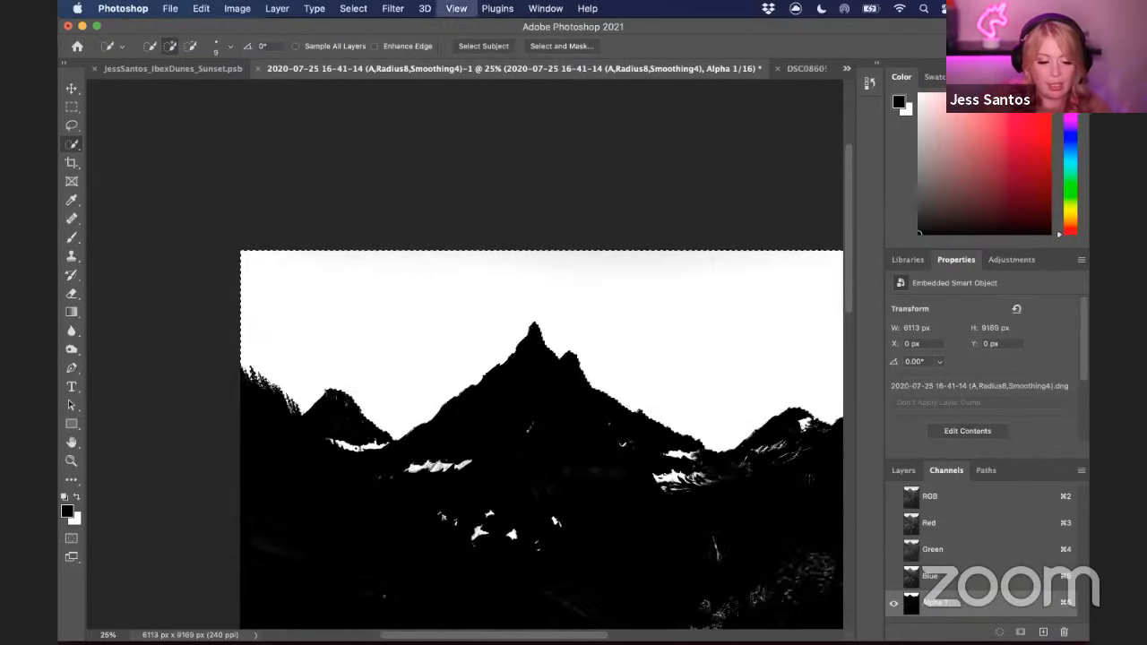
pyautogui.moveTo(841, 425); pyautogui.dragTo(246, 327)
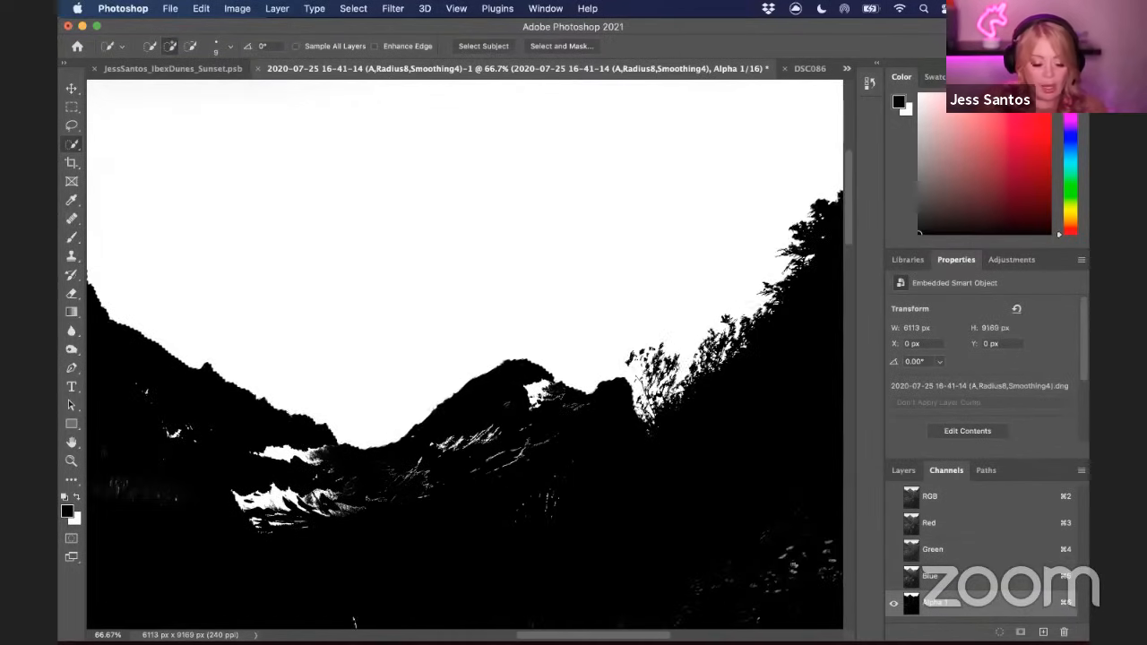
pyautogui.press('super+equal')
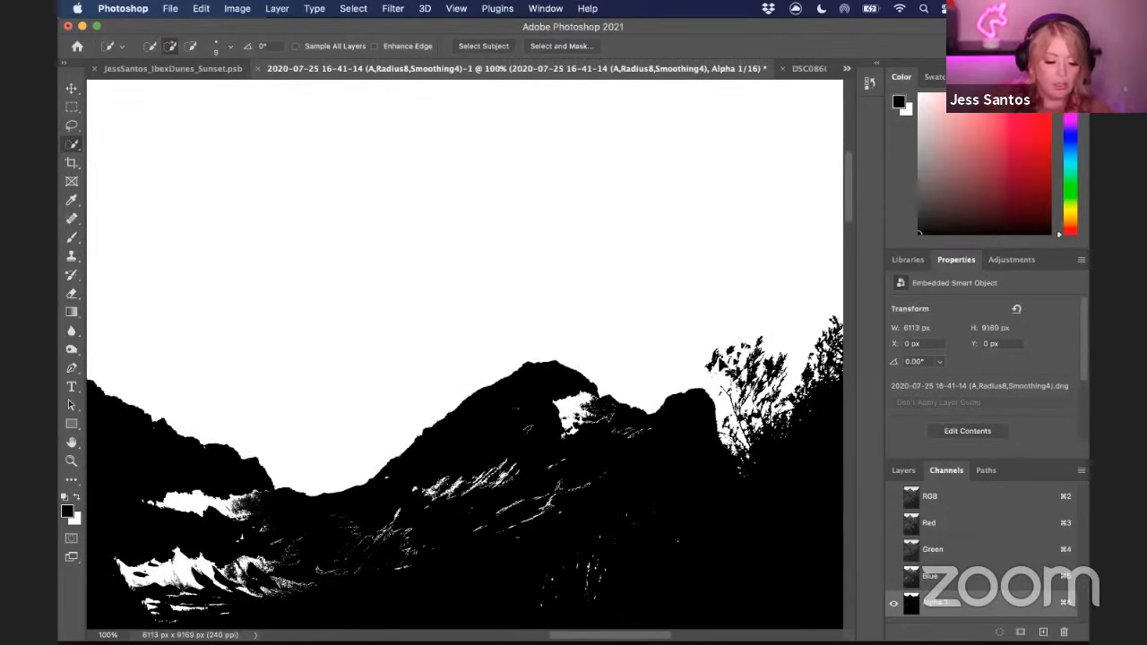
pyautogui.press('super+0')
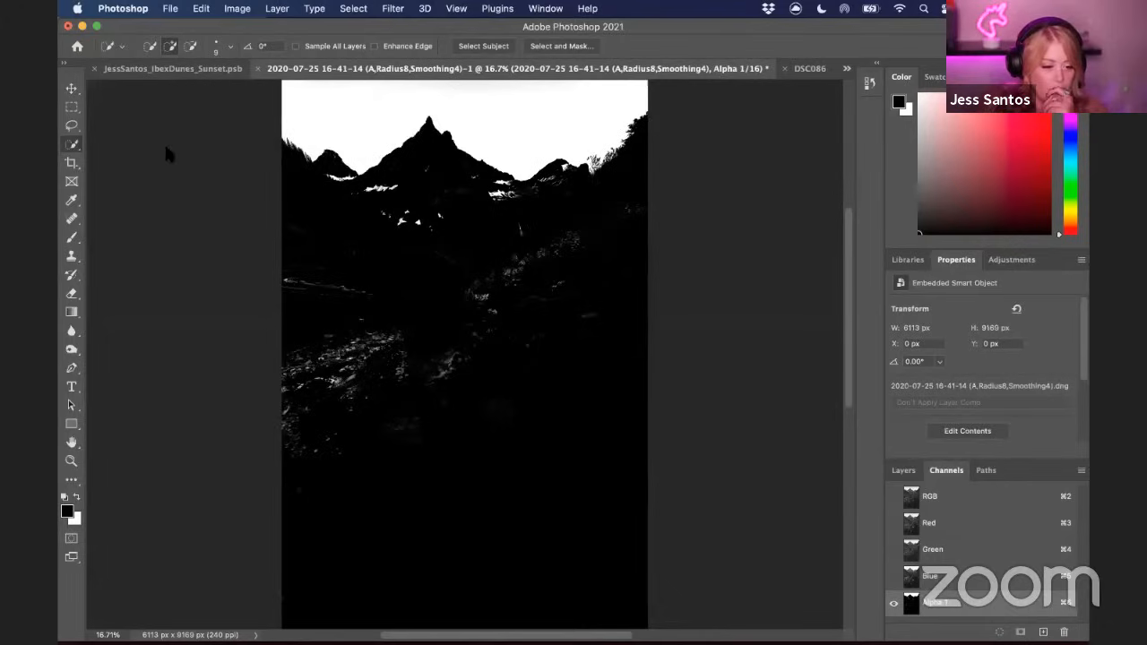
# Switch the Brush tool's blending mode back to Normal
pyautogui.click(72, 240)
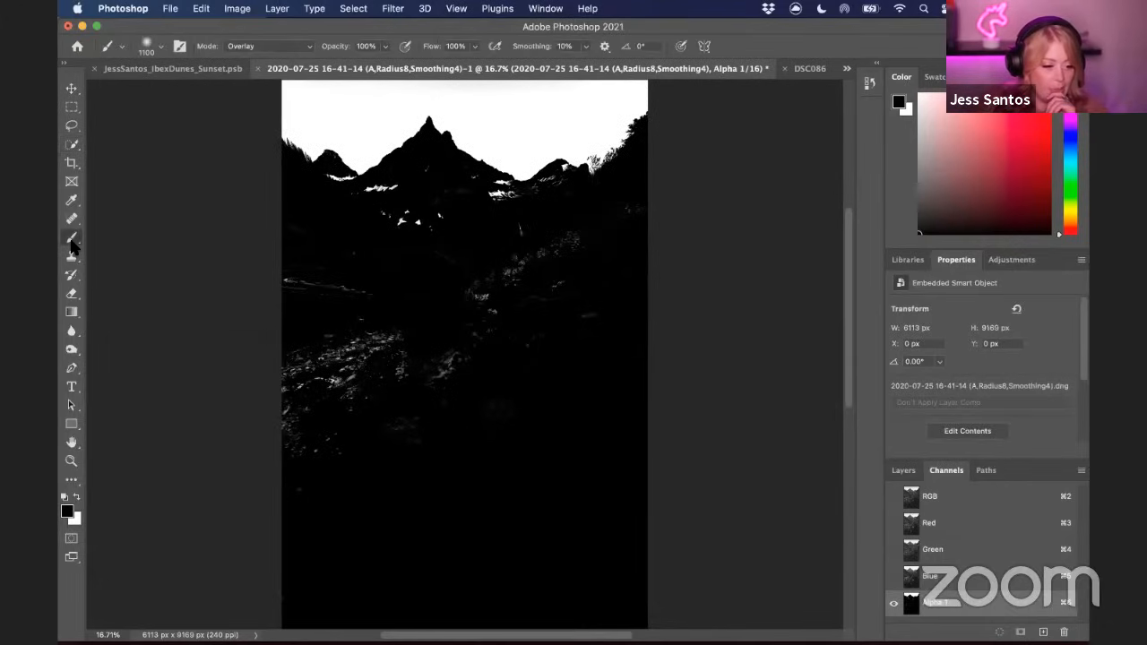
pyautogui.click(302, 46)
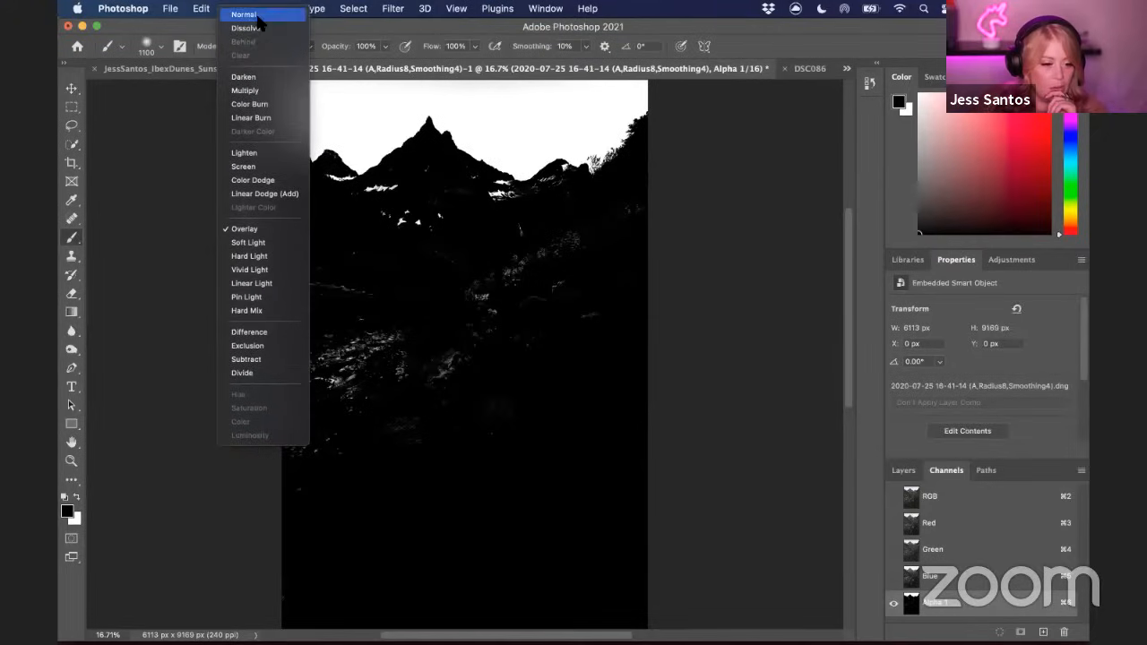
pyautogui.click(250, 13)
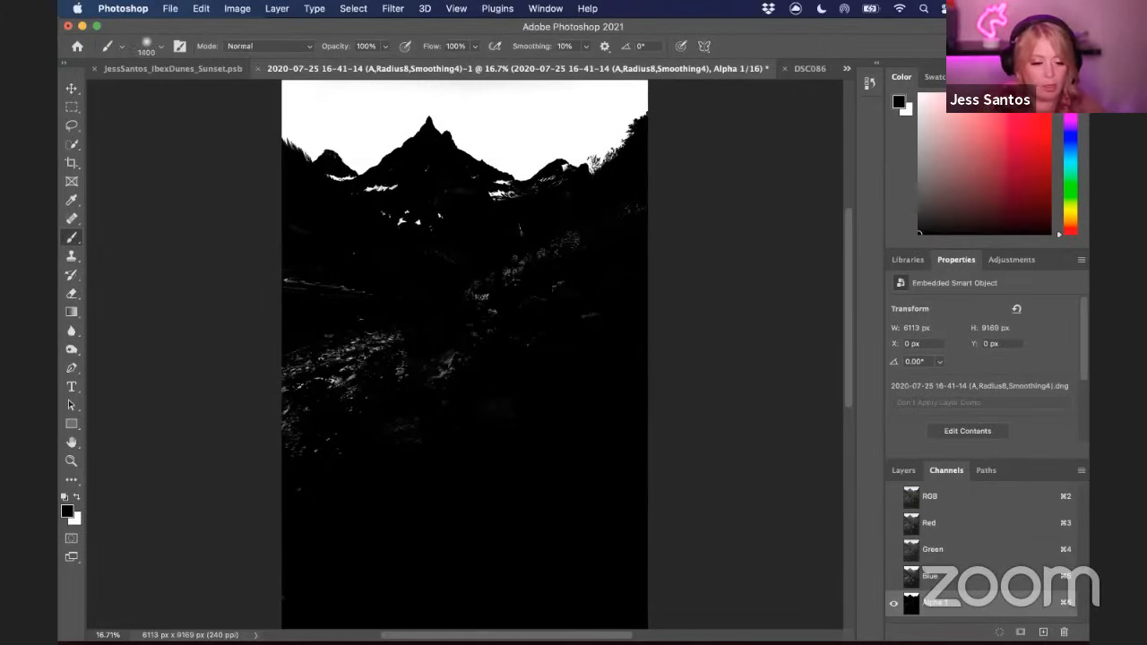
# Set the brush hardness to 100% and paint black over the lower part of the alpha channel
pyautogui.click(516, 294)
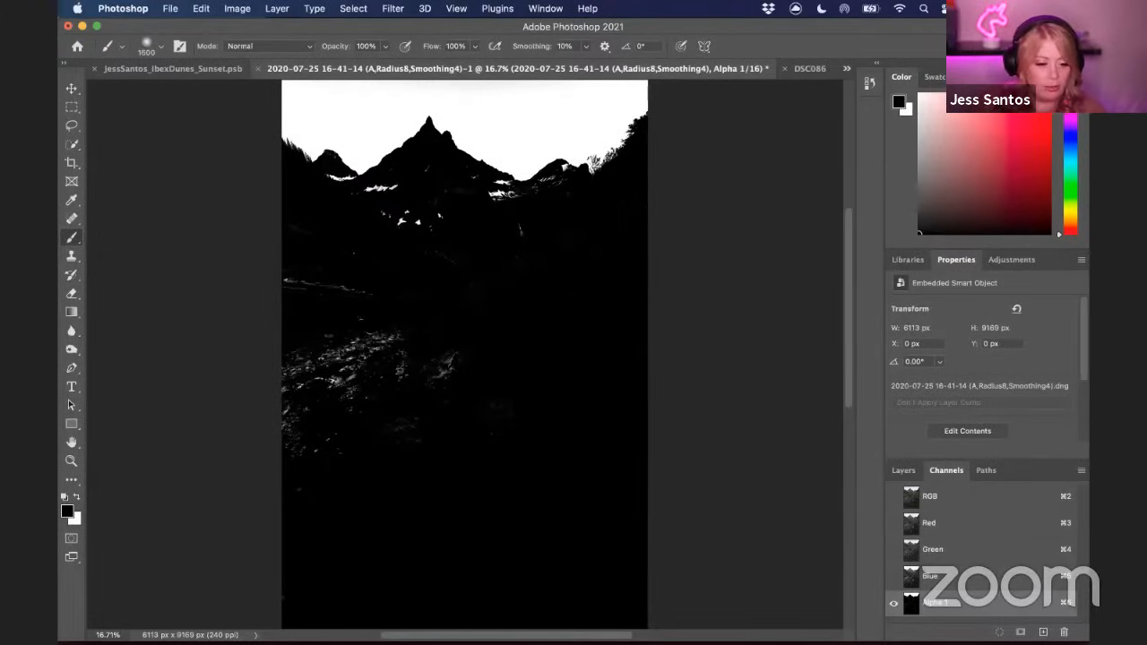
pyautogui.click(163, 48)
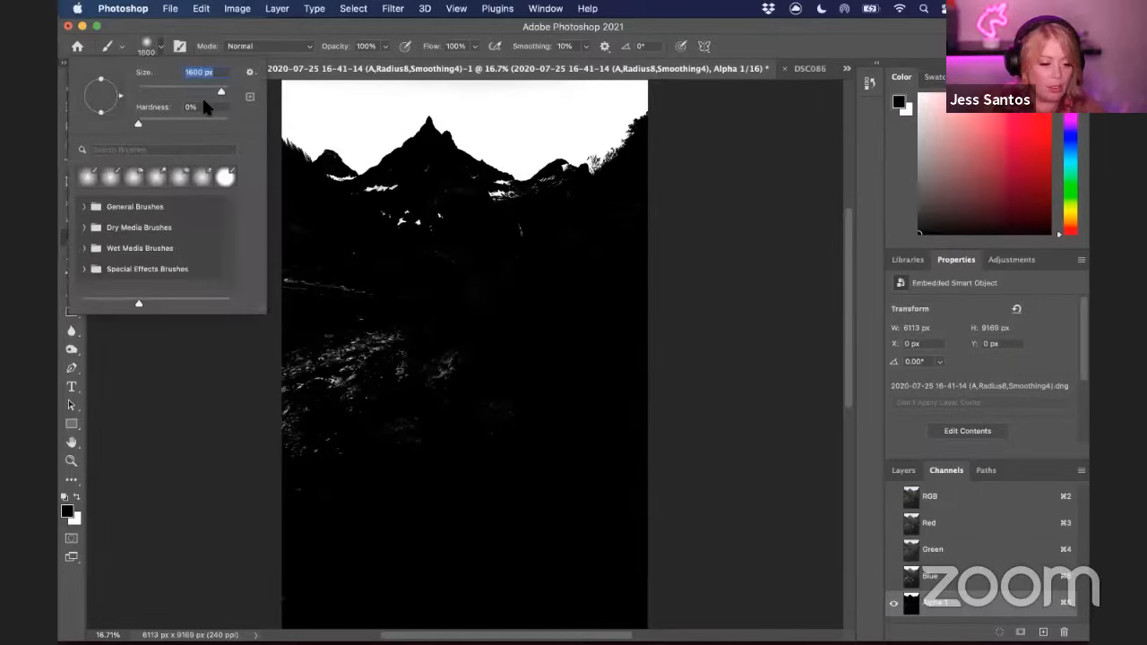
pyautogui.moveTo(140, 125); pyautogui.dragTo(239, 115)
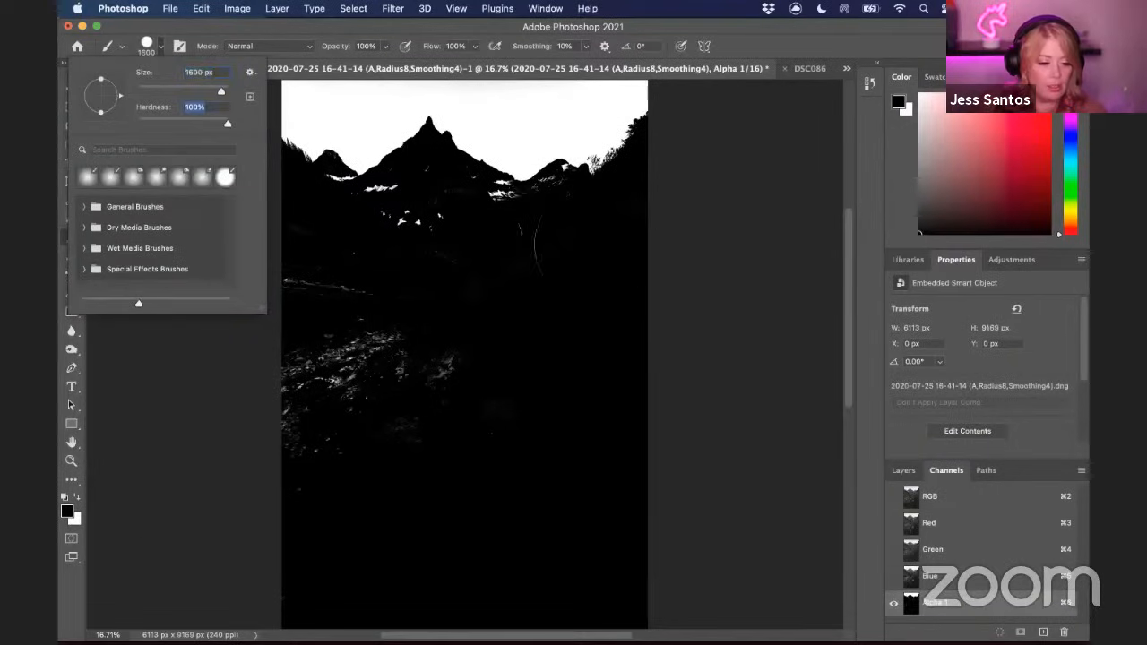
pyautogui.press('Return')
pyautogui.moveTo(366, 414)
pyautogui.mouseDown()
pyautogui.moveTo(328, 358)
pyautogui.moveTo(356, 309)
pyautogui.moveTo(407, 285)
pyautogui.mouseUp()
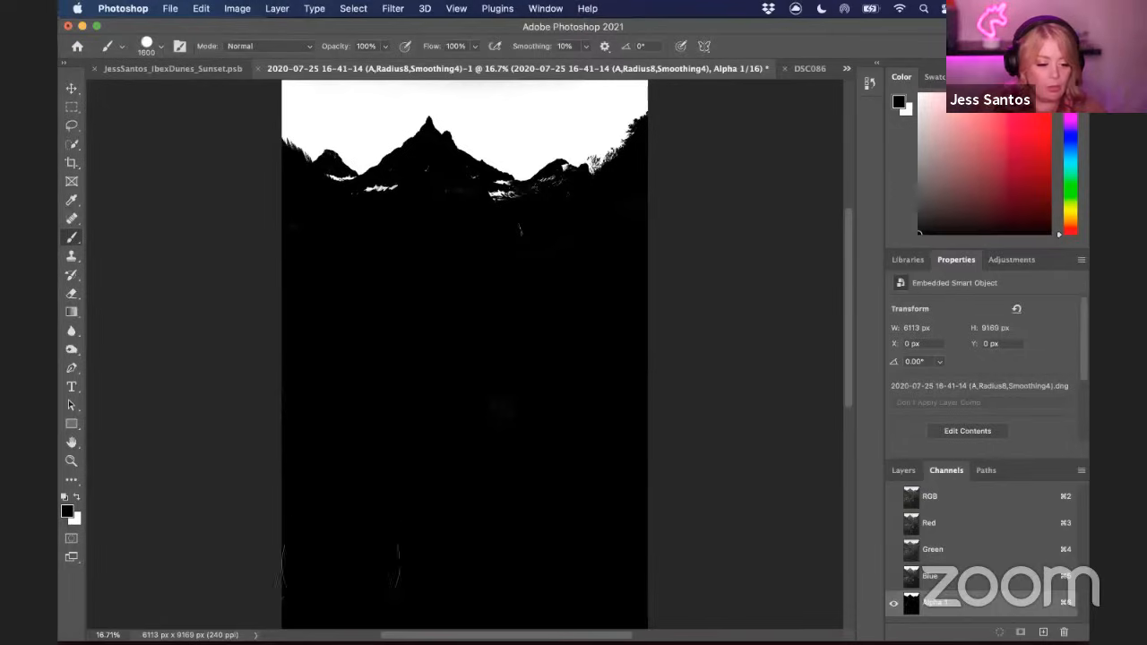
# Zoom in and paint black over the remaining white snow patches below the mountain ridgeline with a smaller brush
pyautogui.scroll(-3, 549, 518)
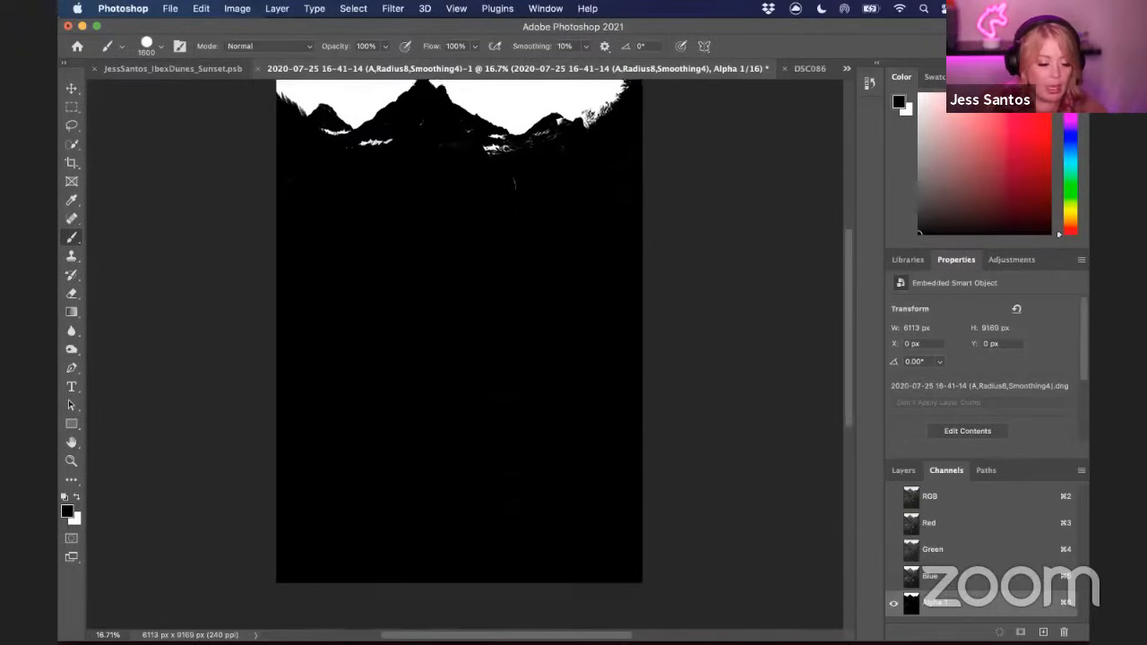
pyautogui.scroll(3, 464, 354)
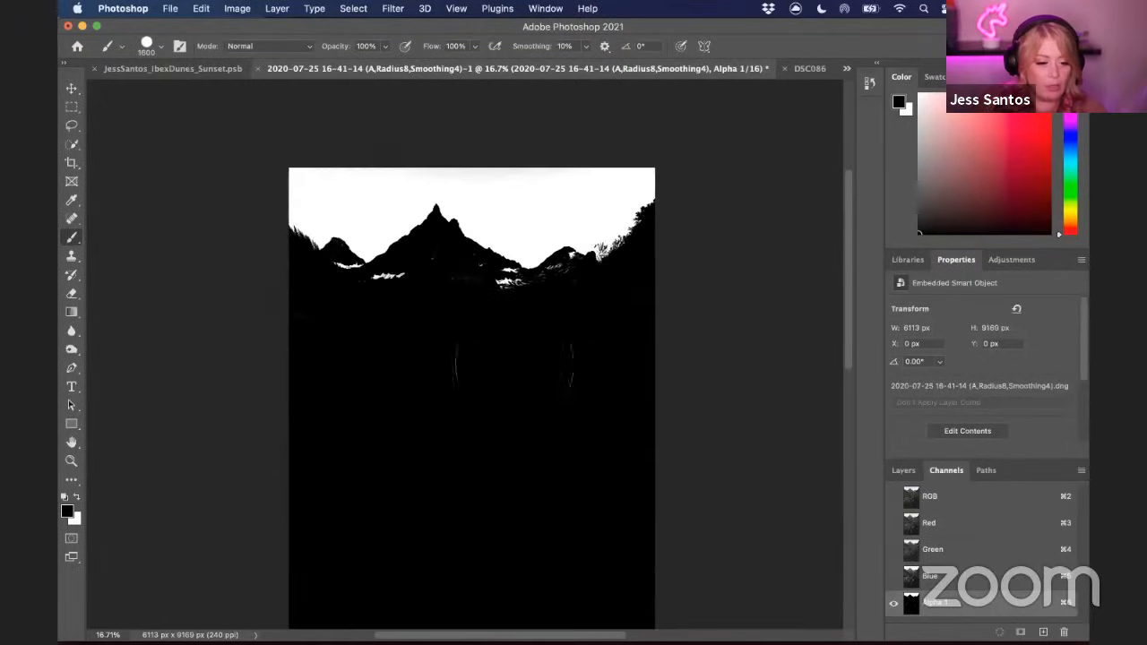
pyautogui.press('super+equal')
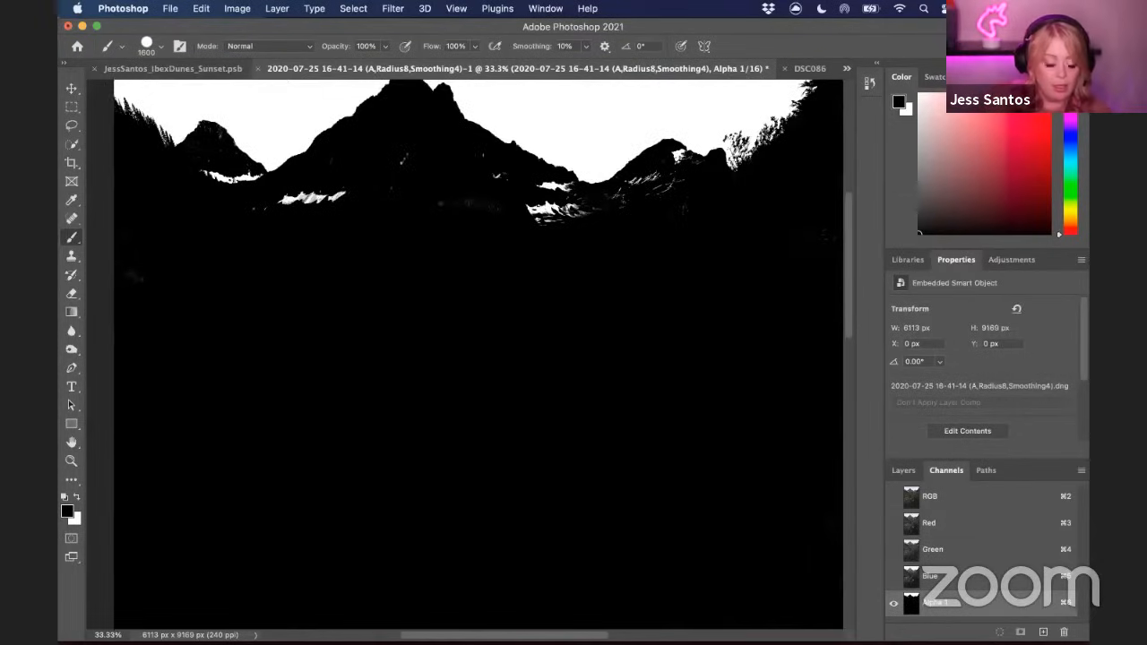
pyautogui.press('[')
pyautogui.press('[')
pyautogui.press('[')
pyautogui.press('[')
pyautogui.press('[')
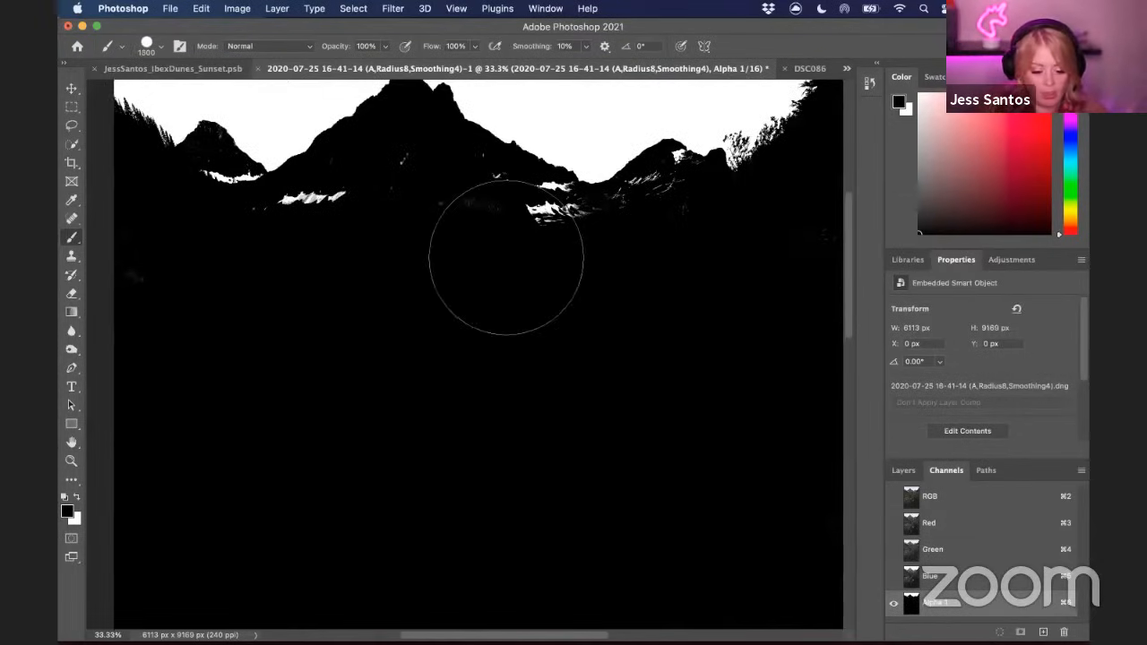
pyautogui.click(538, 223)
pyautogui.press('[')
pyautogui.click(359, 203)
pyautogui.press('space')
pyautogui.moveTo(337, 234)
pyautogui.mouseDown()
pyautogui.moveTo(459, 250)
pyautogui.moveTo(402, 263)
pyautogui.mouseUp()
pyautogui.press('[')
pyautogui.press('[')
pyautogui.press('[')
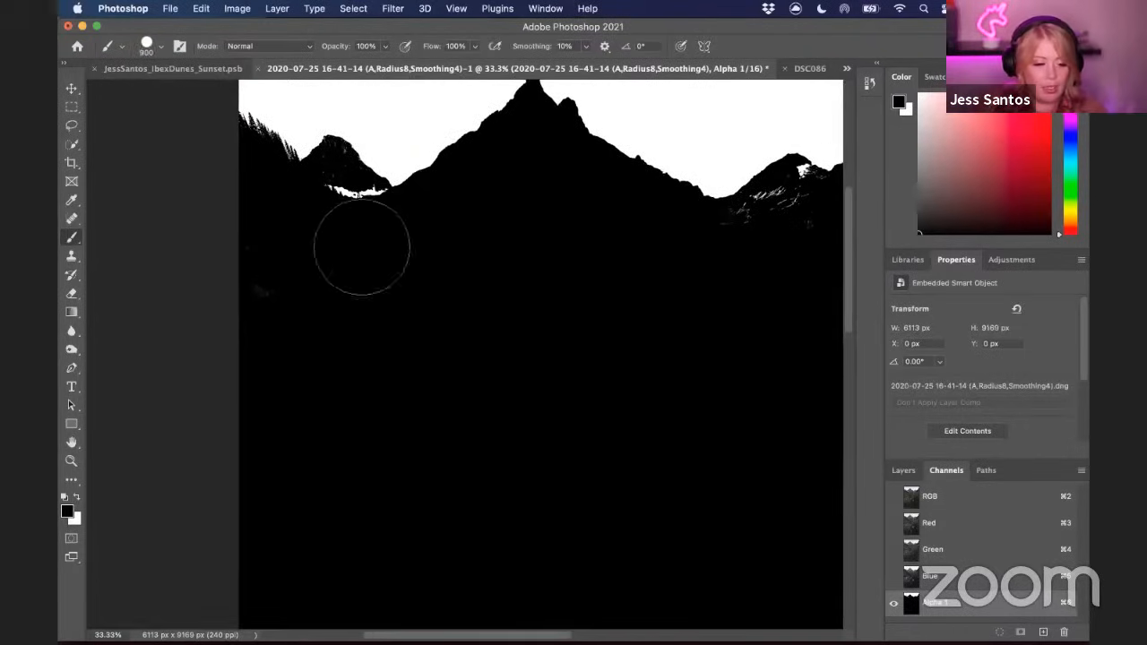
pyautogui.click(356, 191)
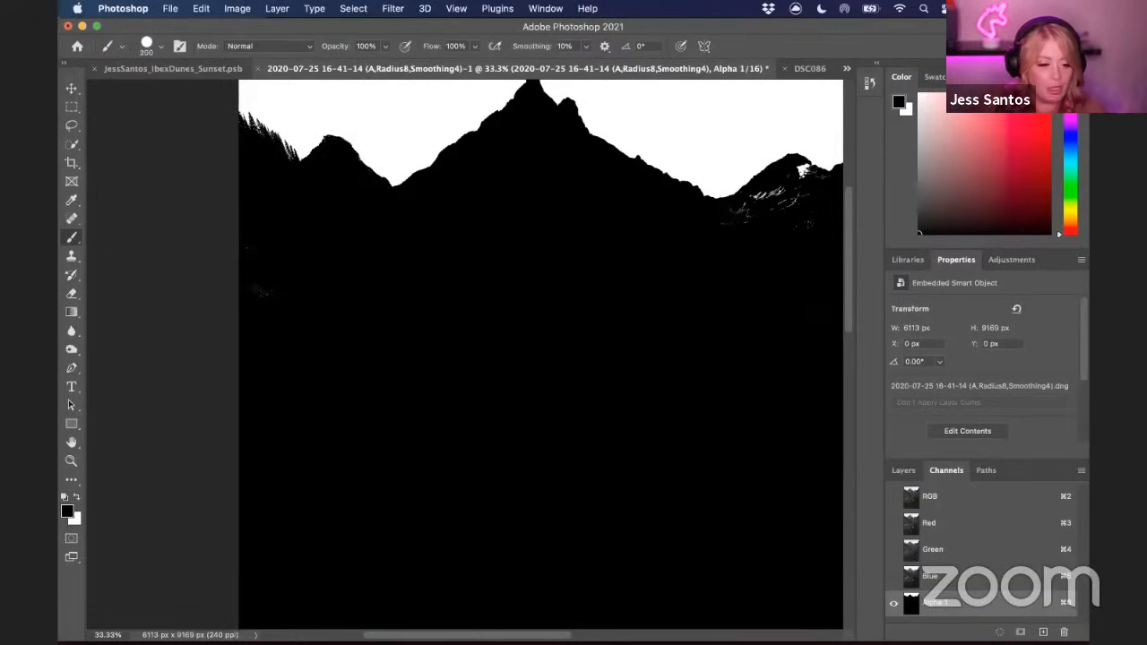
# Pan across the alpha channel to inspect the mask for leftover white or grey spots
pyautogui.press('super+space')
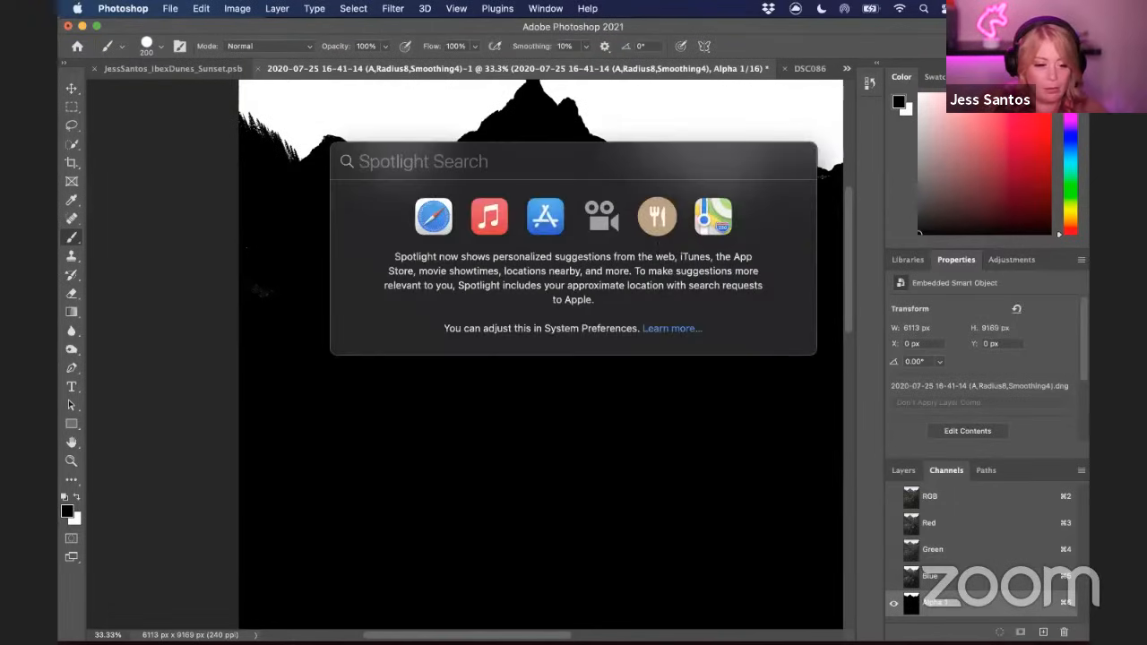
pyautogui.press('Escape')
pyautogui.hscroll(2, 538, 358)
pyautogui.hscroll(3, 464, 355)
pyautogui.scroll(1, 464, 355)
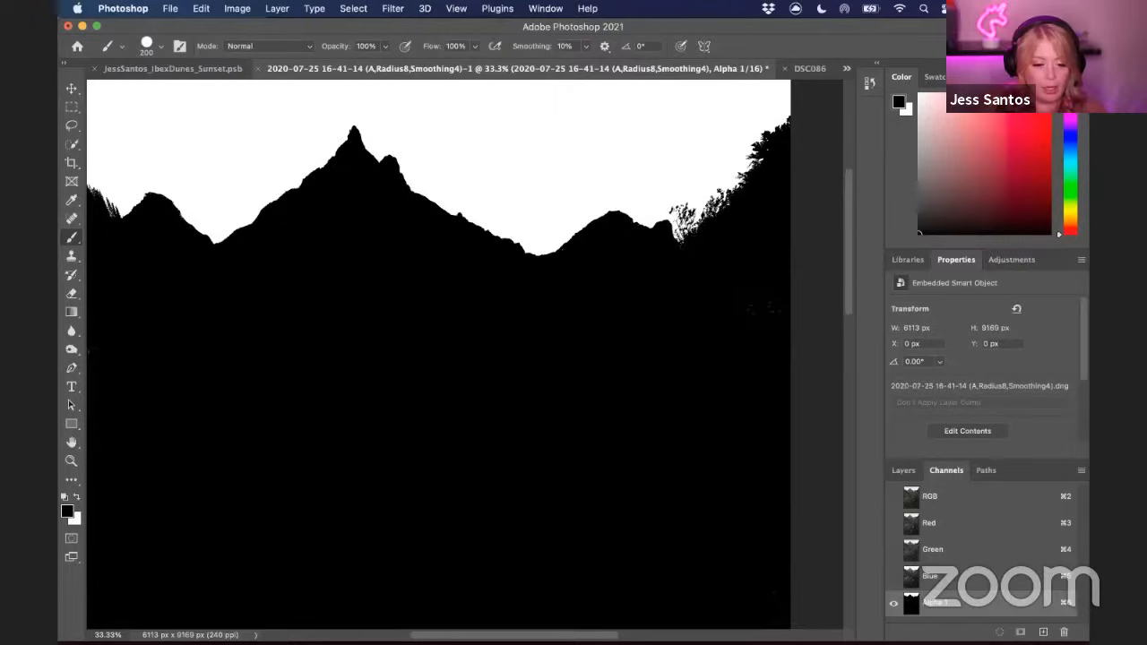
pyautogui.scroll(-5, 480, 547)
pyautogui.hscroll(1, 480, 546)
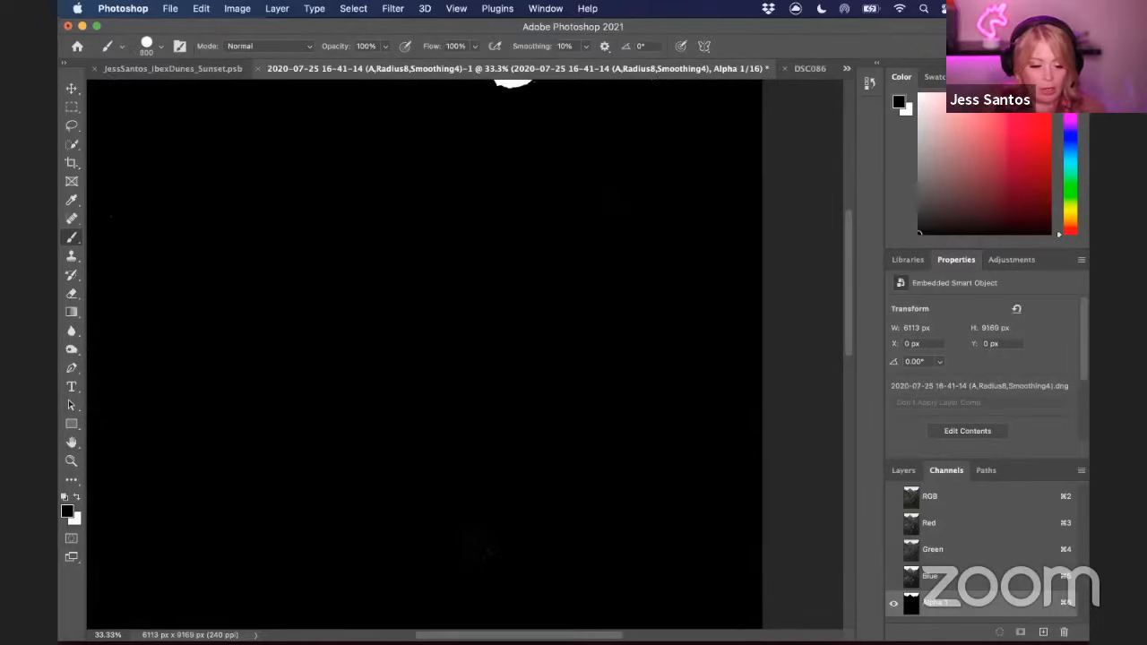
pyautogui.scroll(-3, 456, 568)
pyautogui.hscroll(-2, 456, 568)
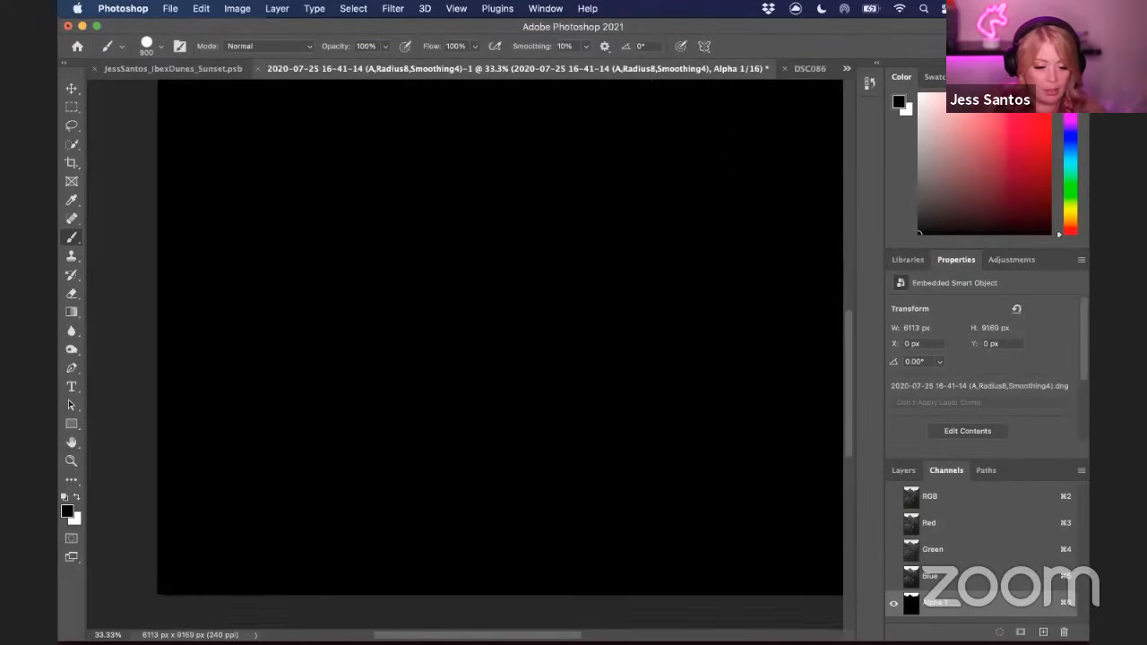
pyautogui.hscroll(-3, 500, 336)
pyautogui.scroll(2, 376, 256)
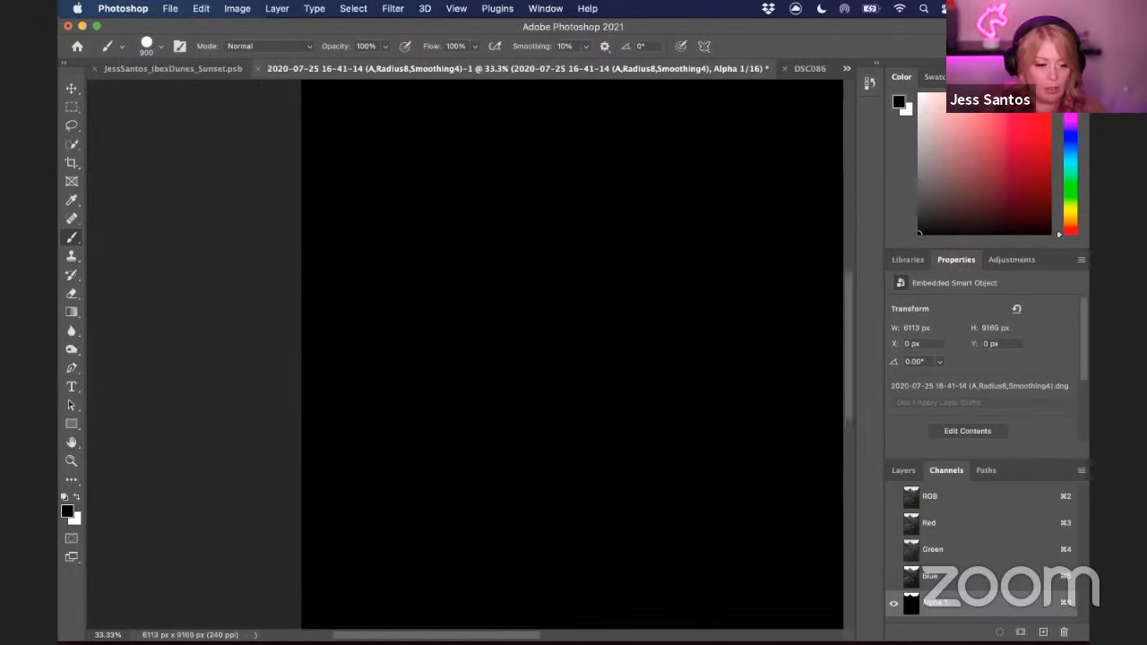
pyautogui.scroll(3, 462, 329)
pyautogui.hscroll(1, 389, 473)
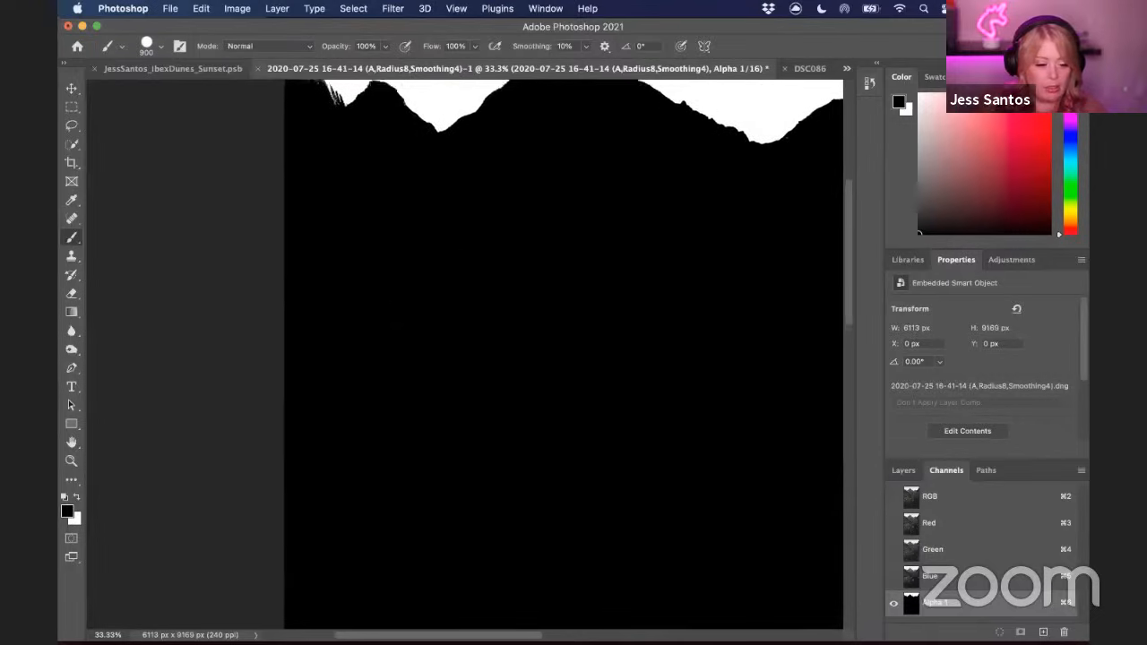
pyautogui.scroll(2, 507, 354)
pyautogui.hscroll(1, 507, 354)
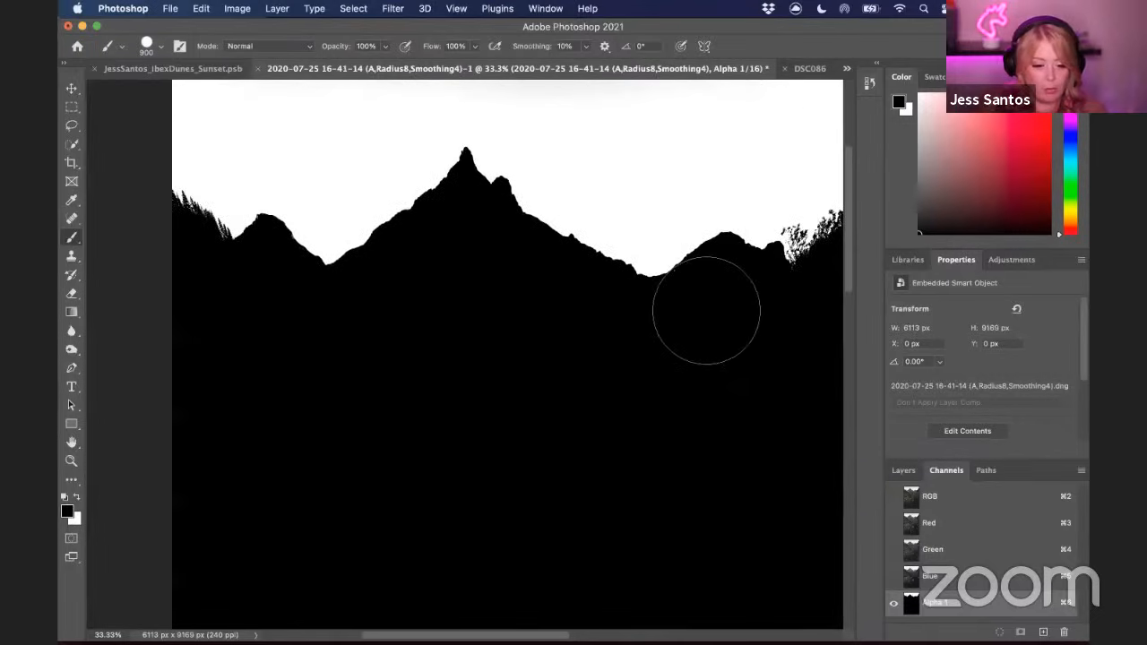
pyautogui.scroll(-3, 719, 418)
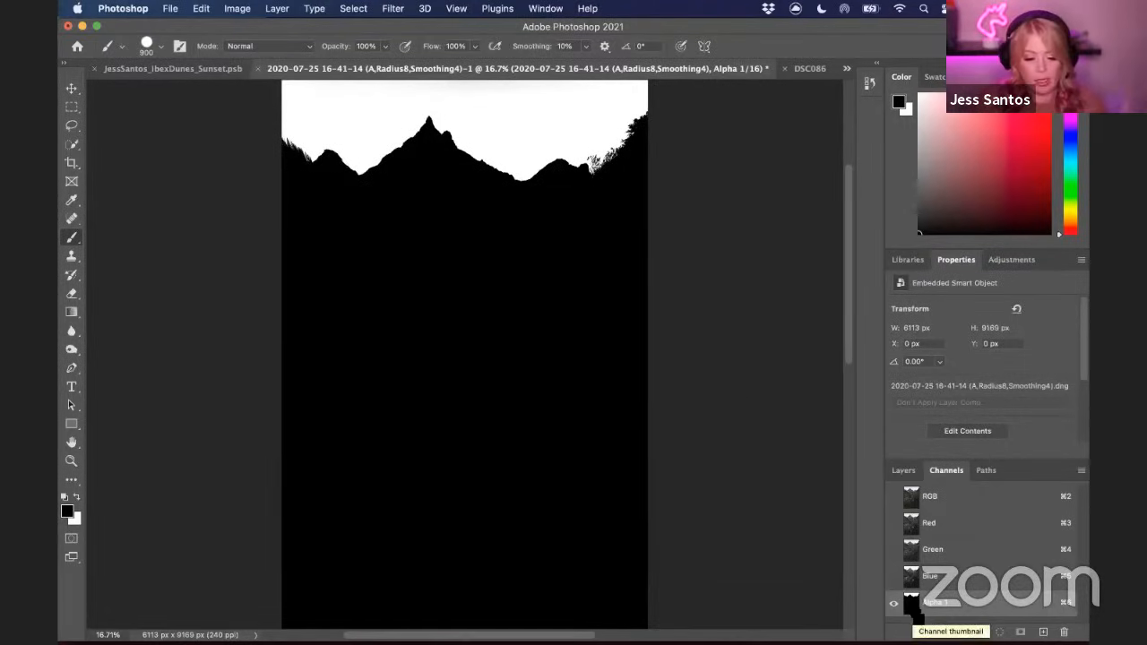
# Load the Alpha 1 channel as a selection and zoom in to check its edges along the ridgeline
pyautogui.keyDown('super'); pyautogui.click(911, 607); pyautogui.keyUp('super')
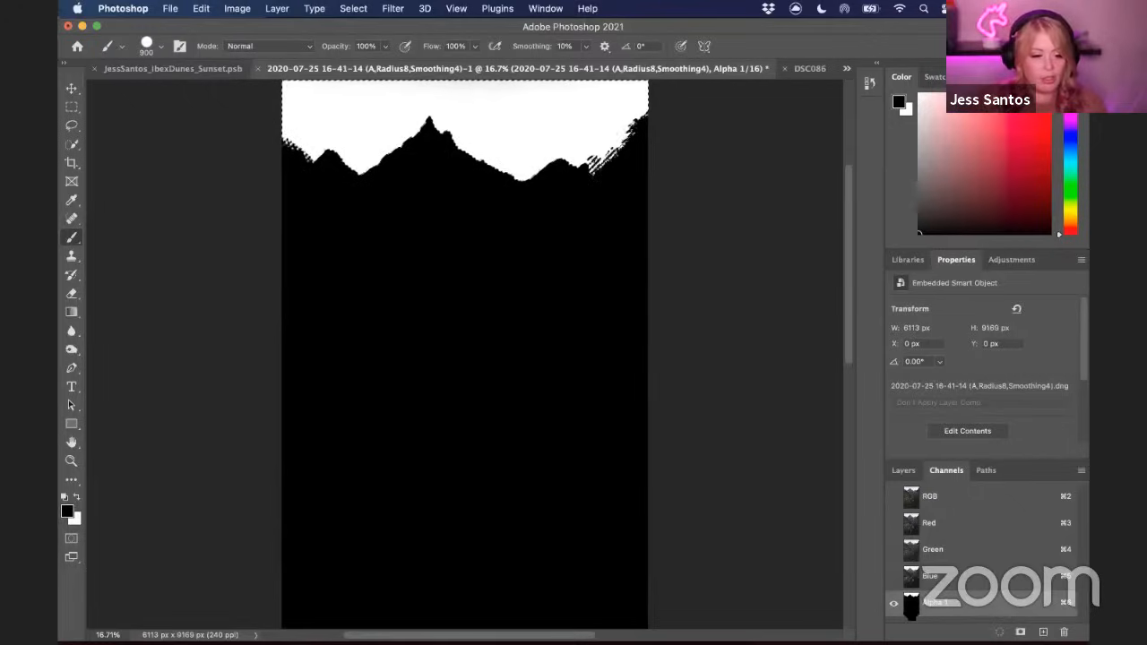
pyautogui.press('super+plus')
pyautogui.press('super+plus')
pyautogui.press('super+plus')
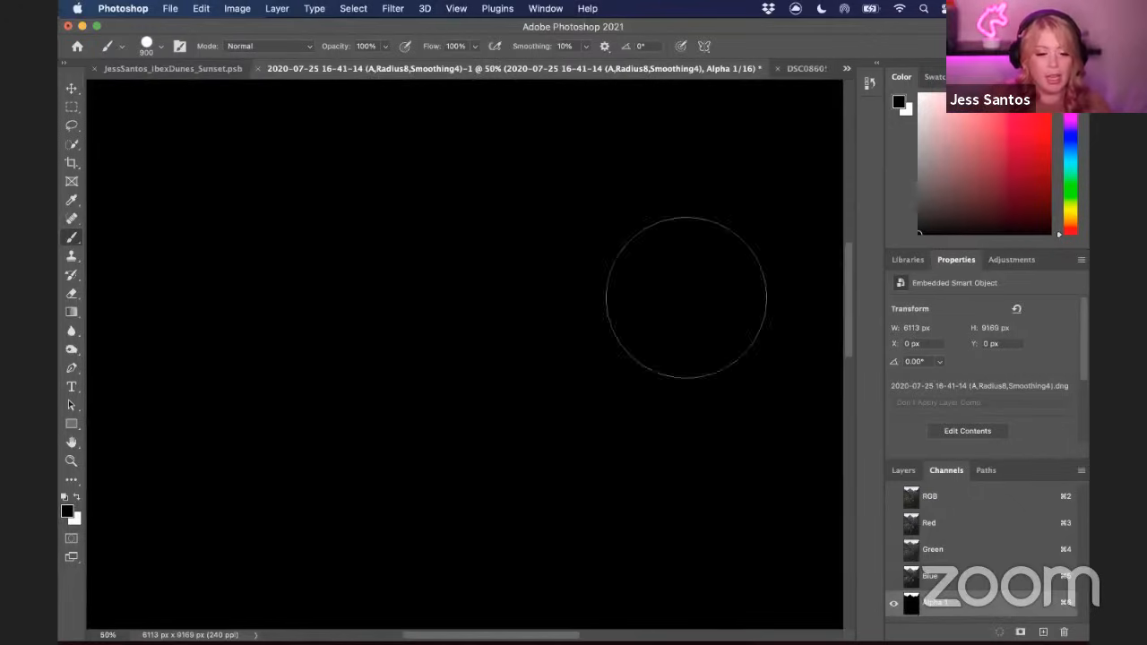
pyautogui.moveTo(631, 145); pyautogui.dragTo(506, 493)
pyautogui.moveTo(677, 214); pyautogui.dragTo(566, 379)
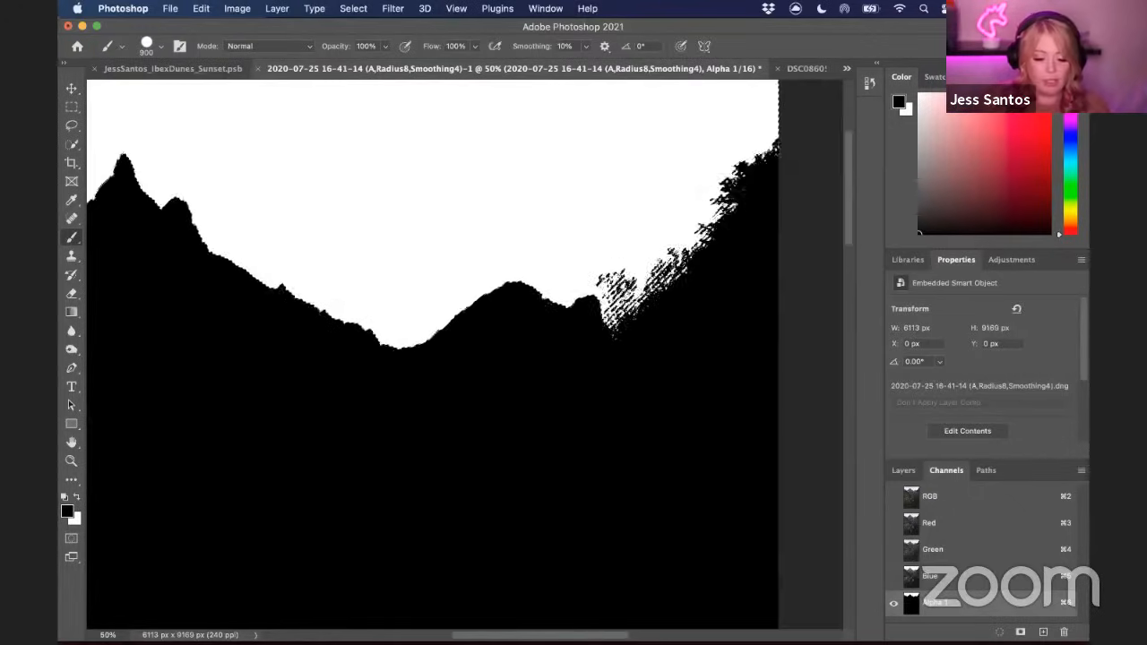
pyautogui.press('super+plus')
pyautogui.press('super+plus')
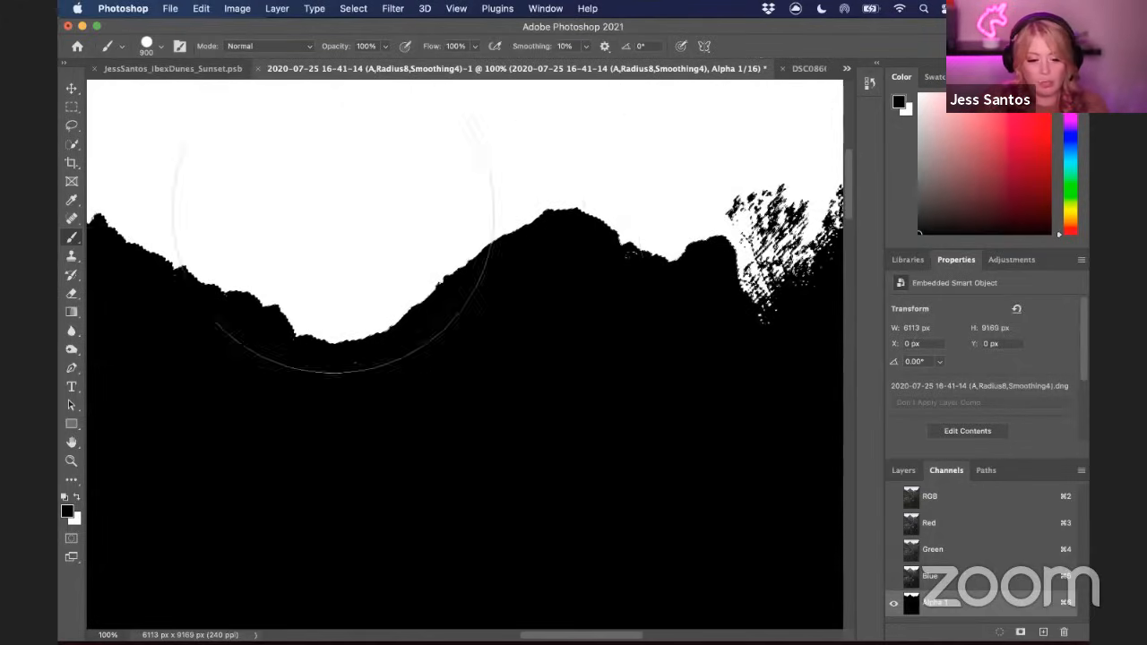
pyautogui.click(72, 88)
pyautogui.press('super+0')
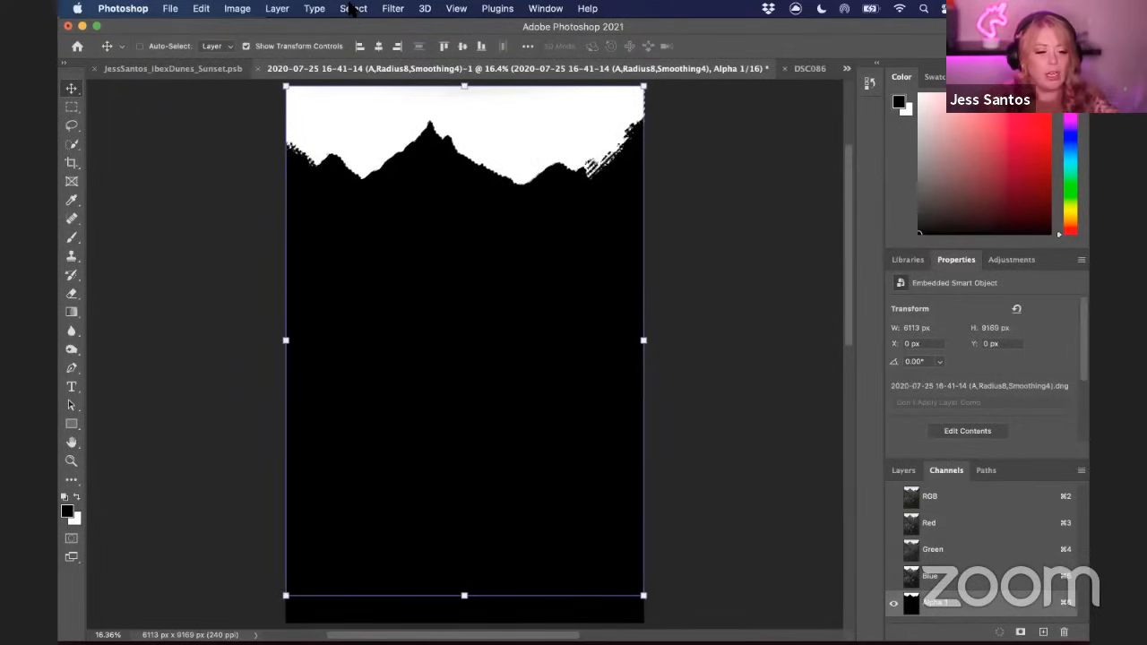
# Expand the selection by 2 pixels
pyautogui.click(351, 9)
pyautogui.moveTo(412, 220)
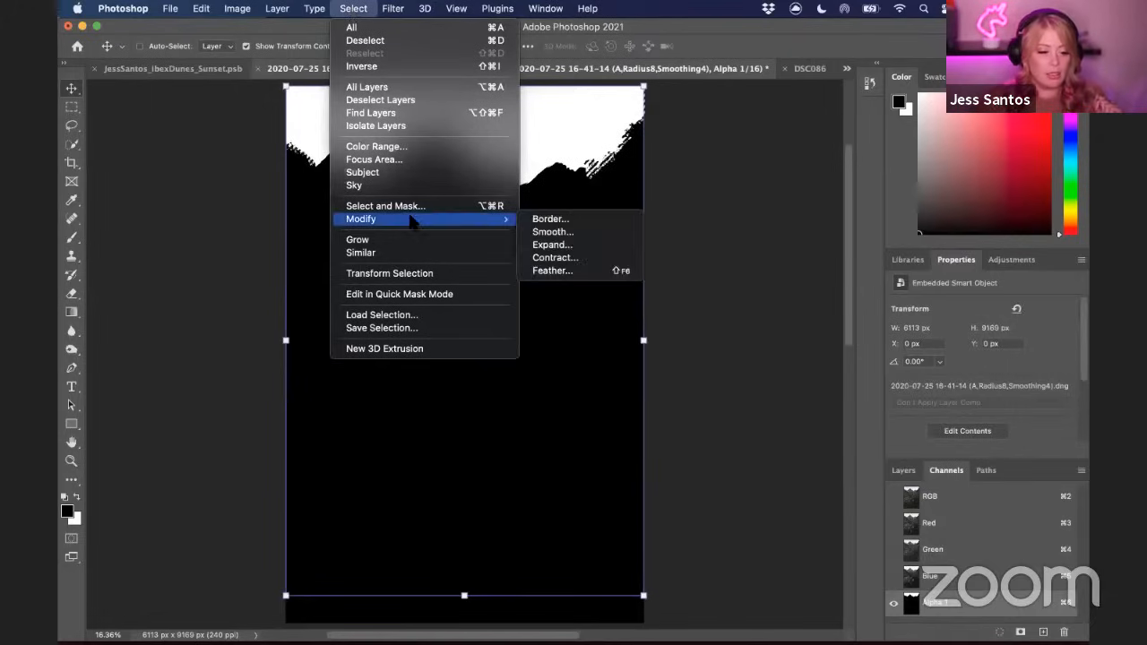
pyautogui.click(559, 245)
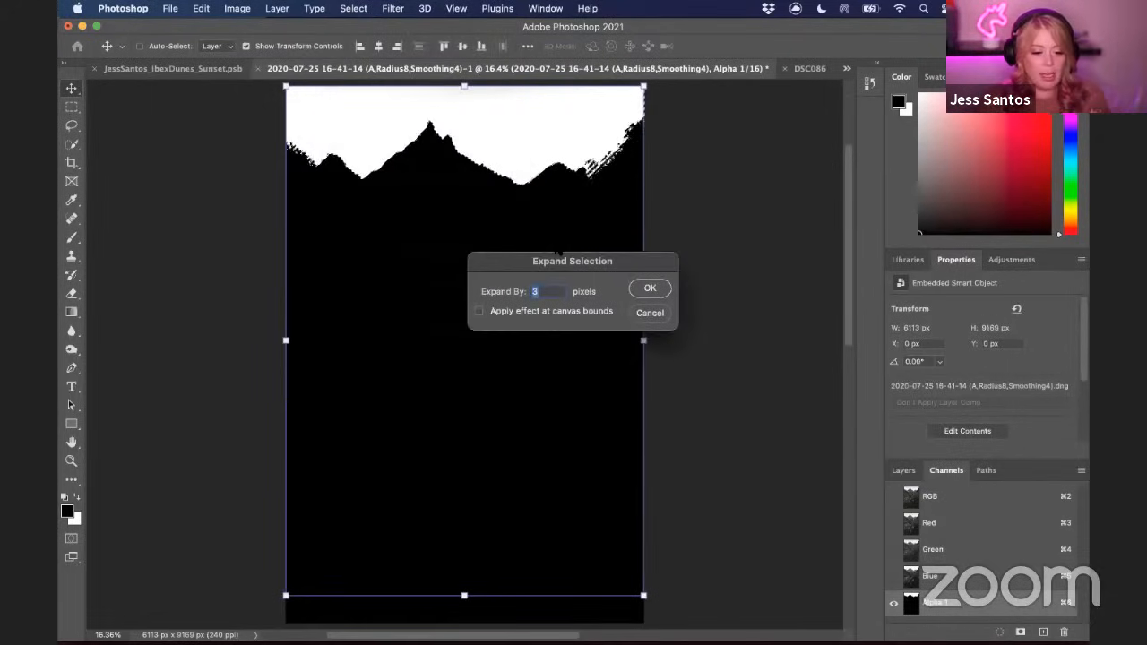
pyautogui.click(649, 289)
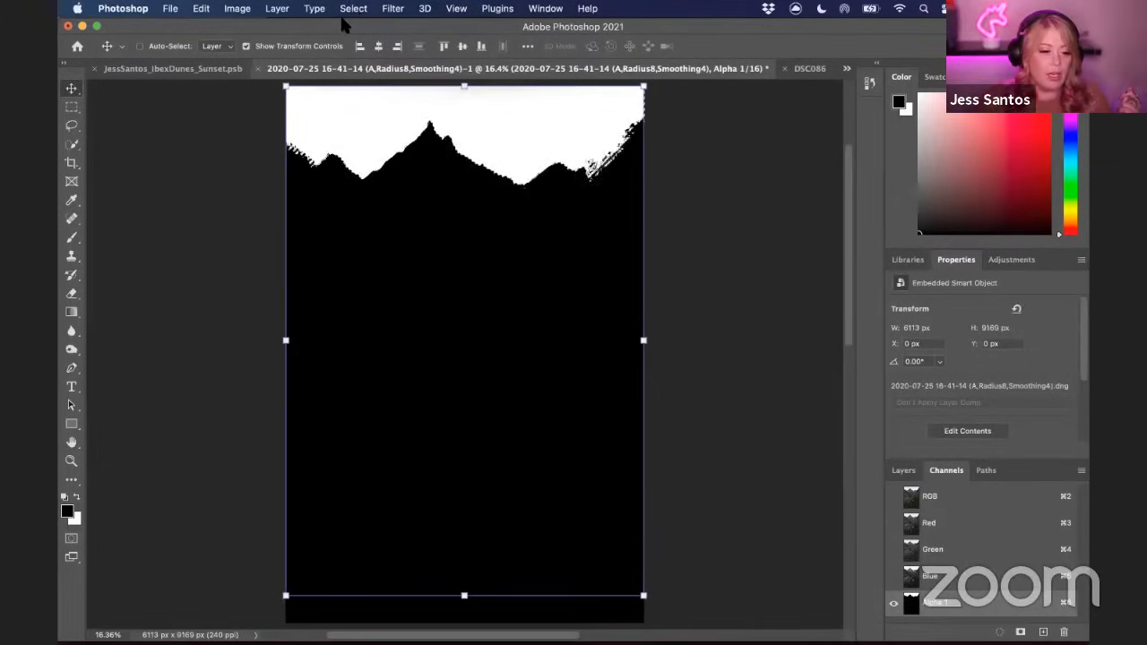
# Feather the selection with a 1 pixel radius
pyautogui.click(352, 10)
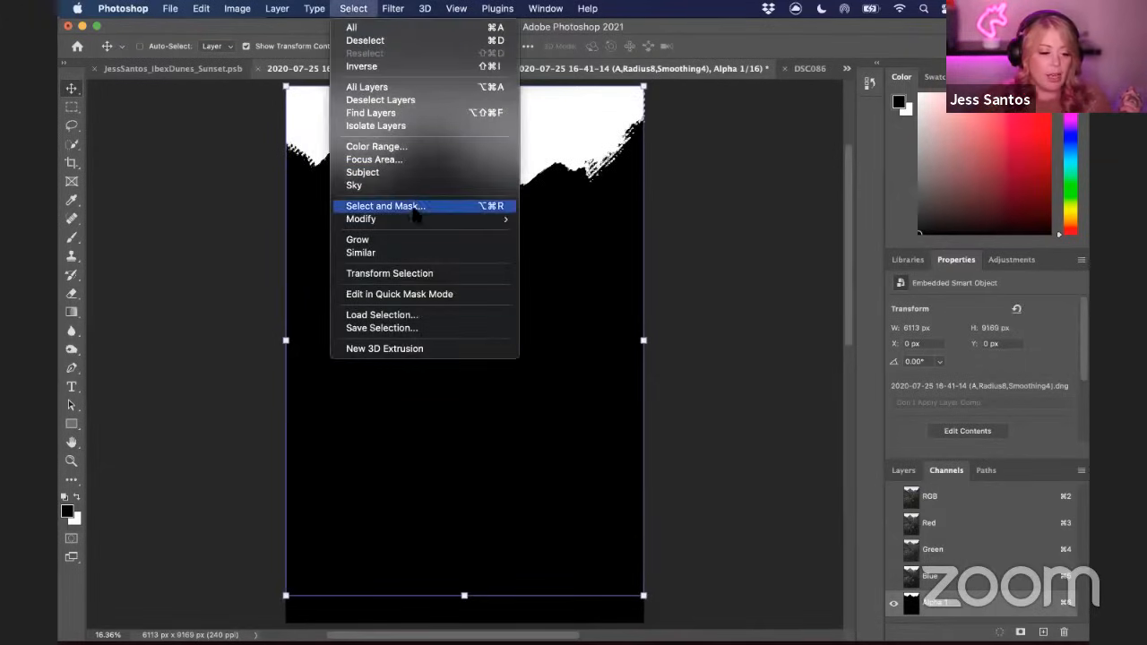
pyautogui.moveTo(422, 219)
pyautogui.click(579, 270)
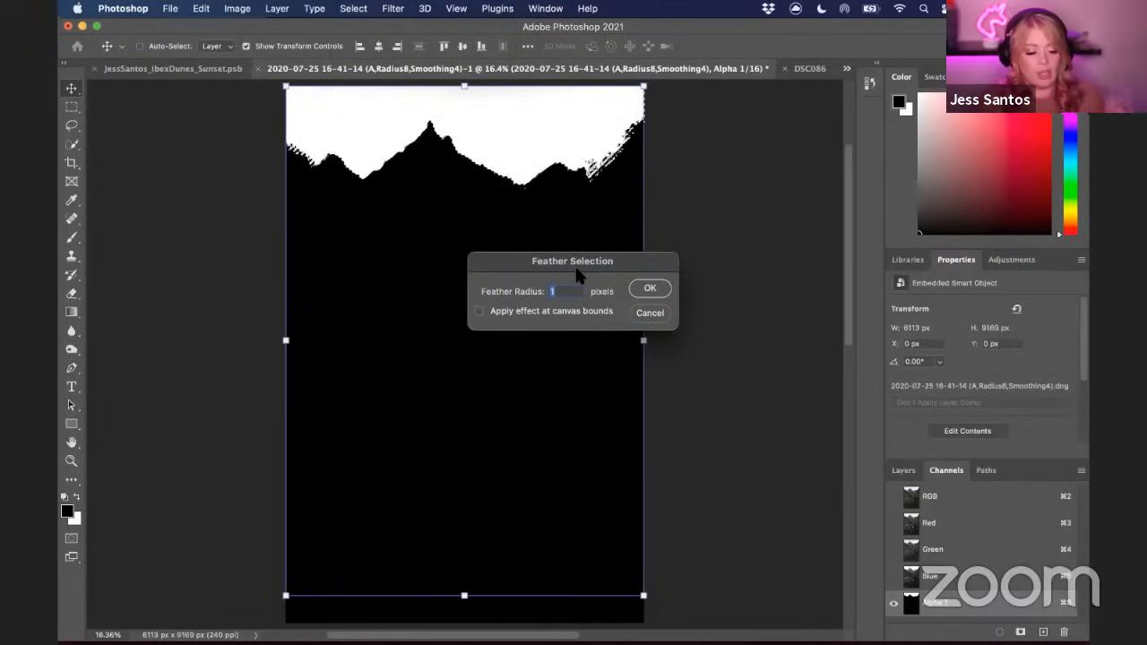
pyautogui.click(659, 286)
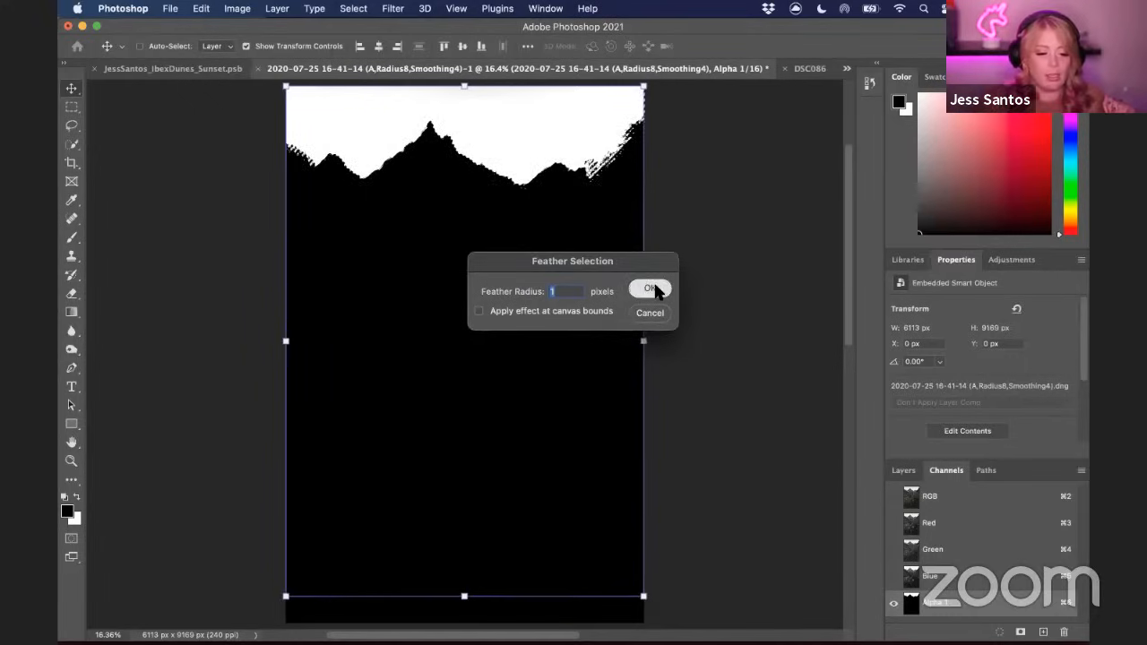
# Add a layer mask from the selection to the photo layer to hide the sky
pyautogui.click(902, 470)
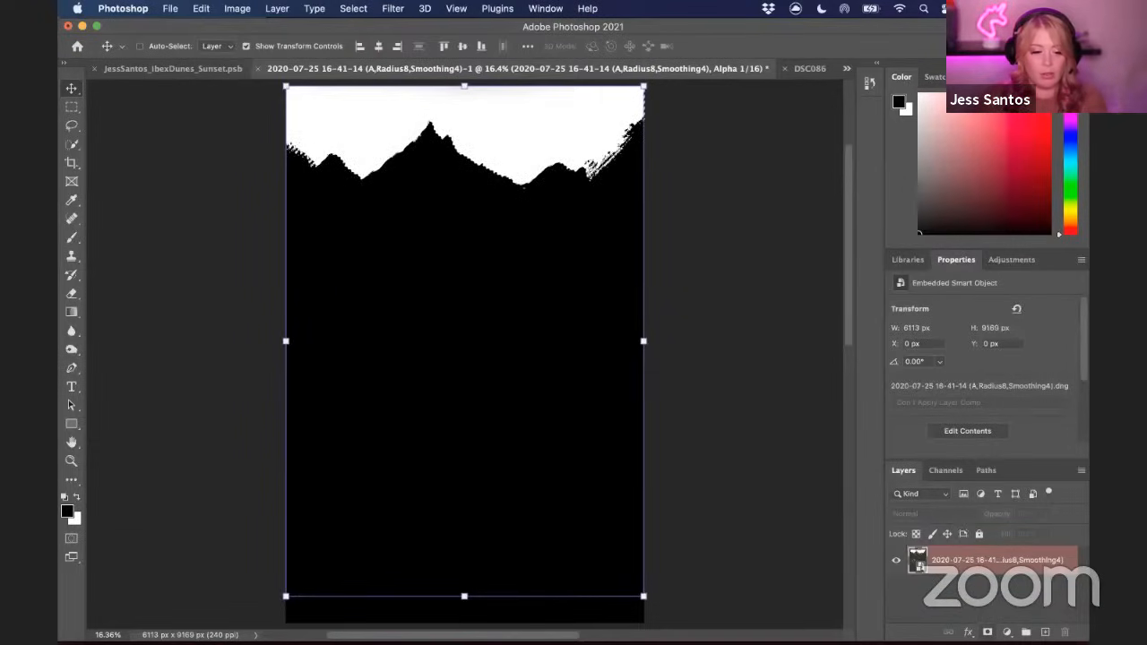
pyautogui.click(988, 633)
pyautogui.press('super+z')
pyautogui.click(988, 633)
pyautogui.press('super+z')
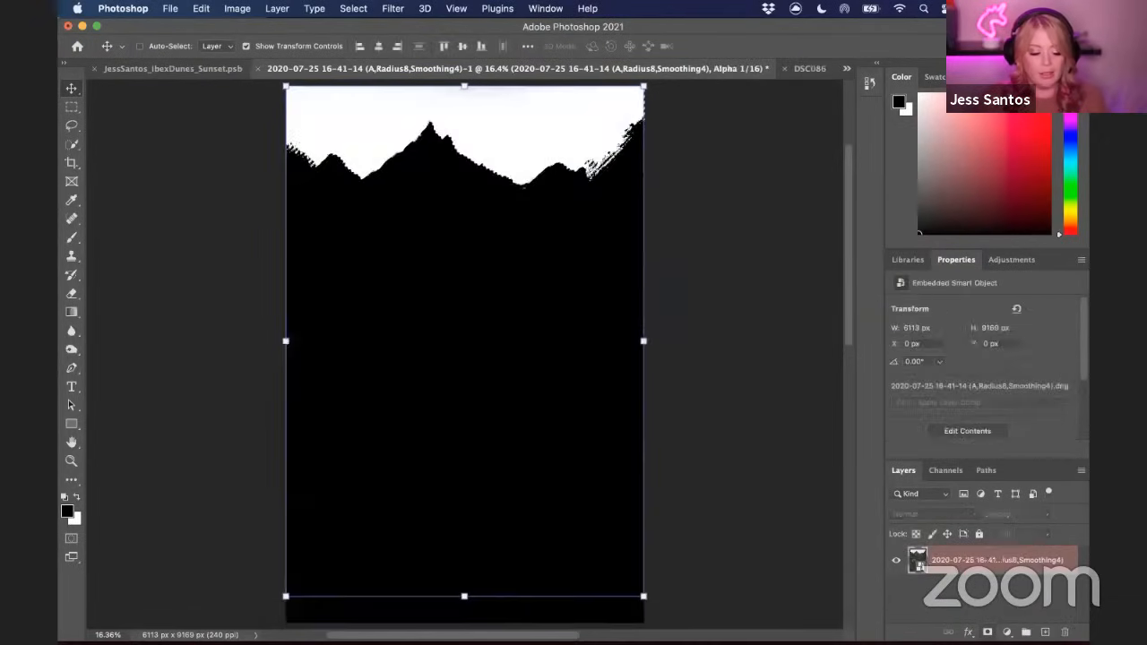
pyautogui.press('super+shift+z')
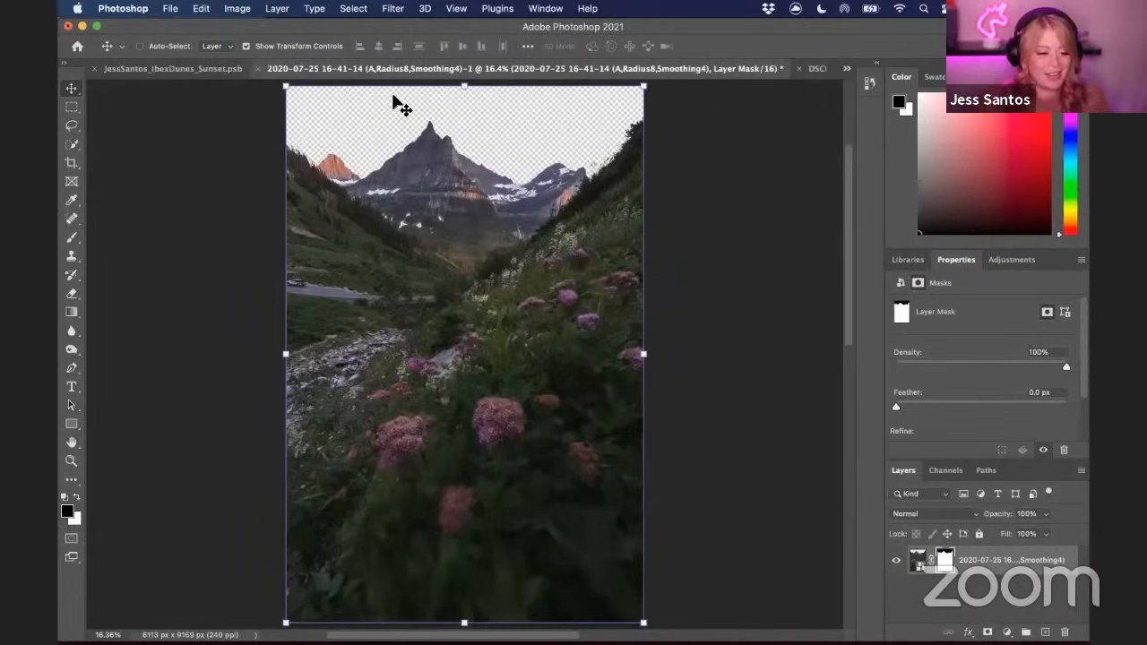
# Duplicate the sunset lake layer into the mountain photo document, then close the sunset document without saving
pyautogui.click(816, 69)
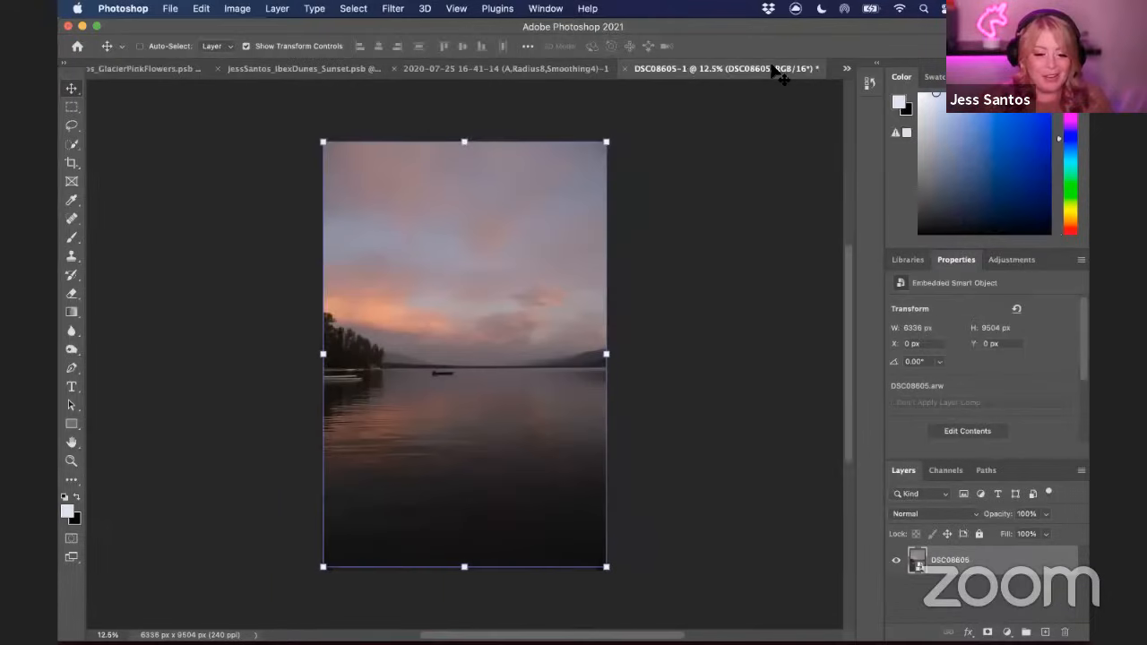
pyautogui.rightClick(1023, 574)
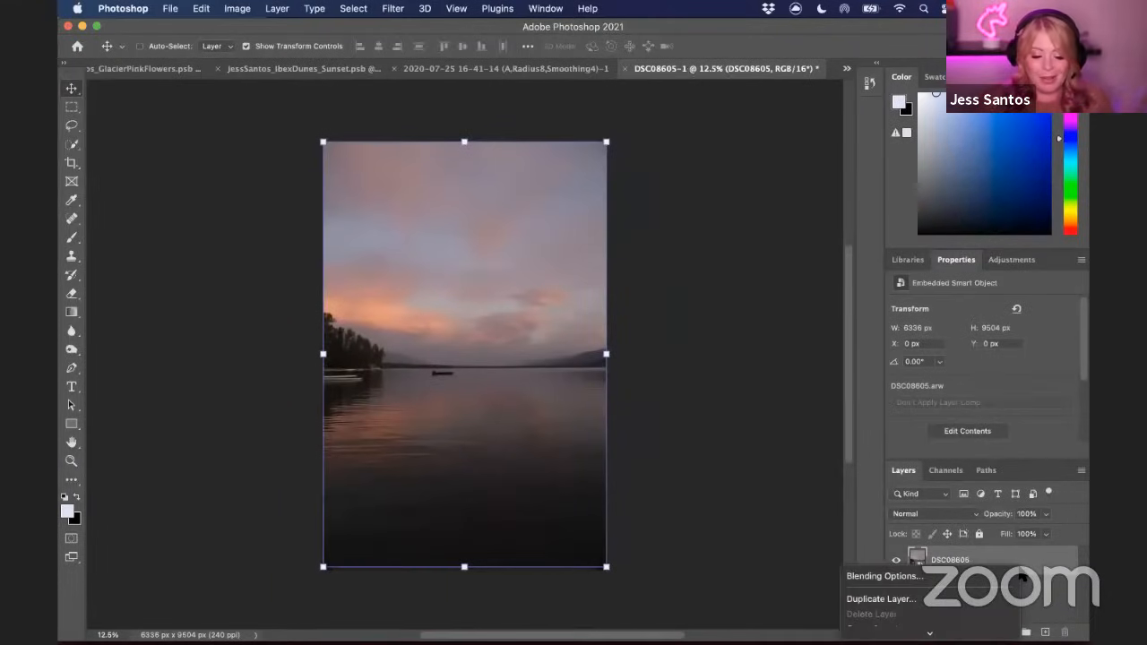
pyautogui.click(966, 598)
pyautogui.click(616, 357)
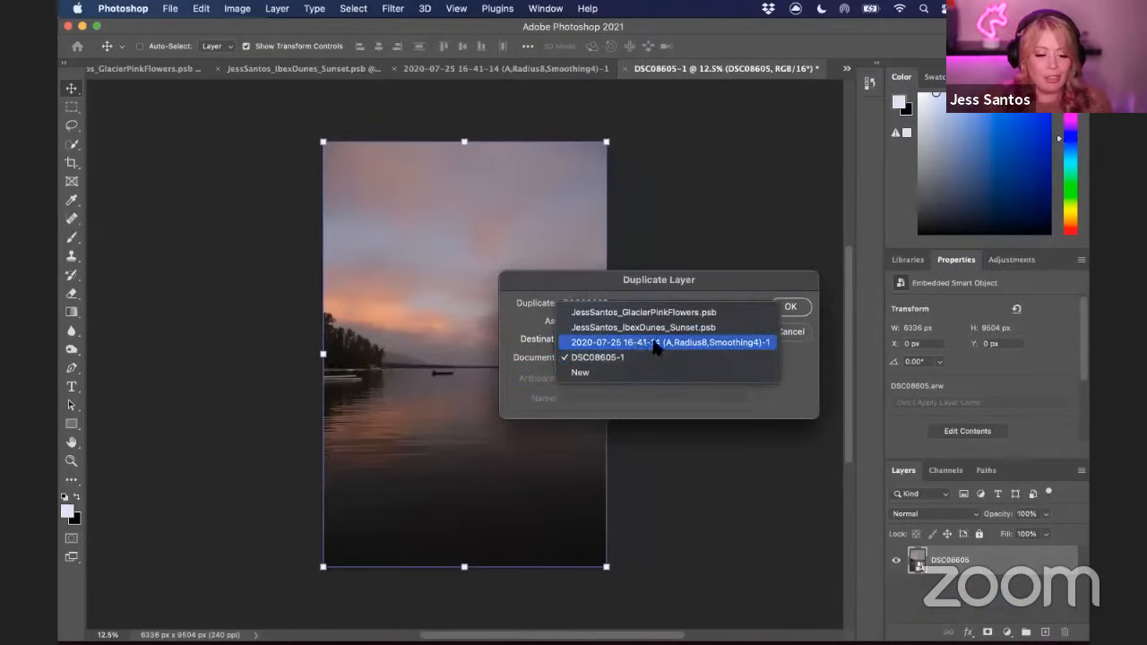
pyautogui.click(692, 342)
pyautogui.click(788, 308)
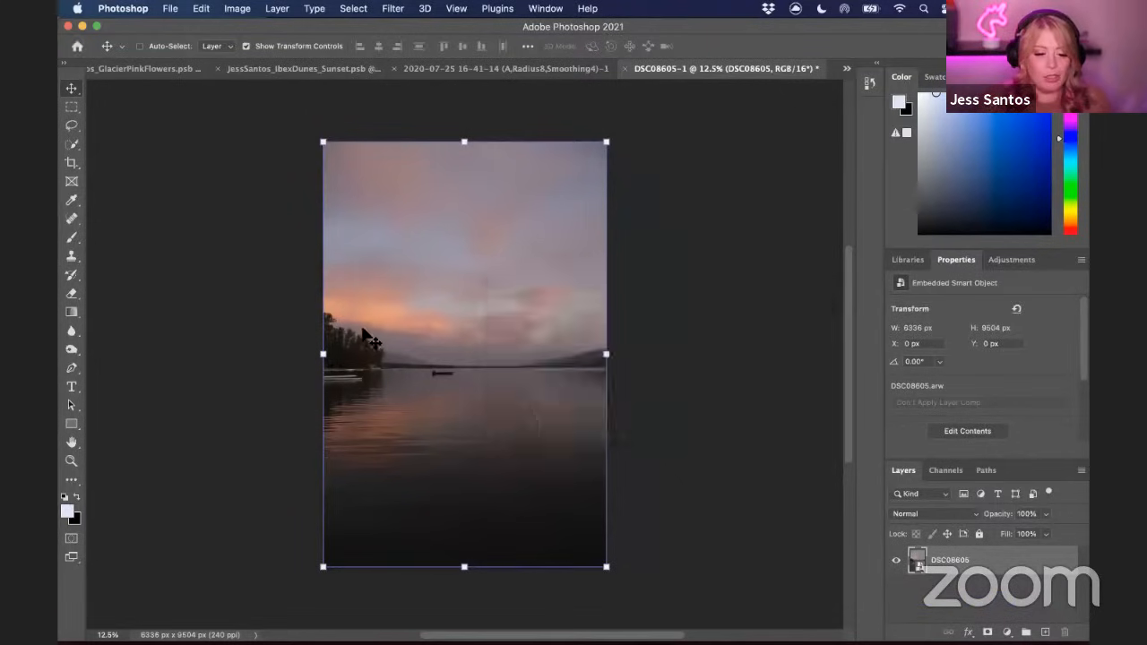
pyautogui.press('super+w')
pyautogui.click(553, 283)
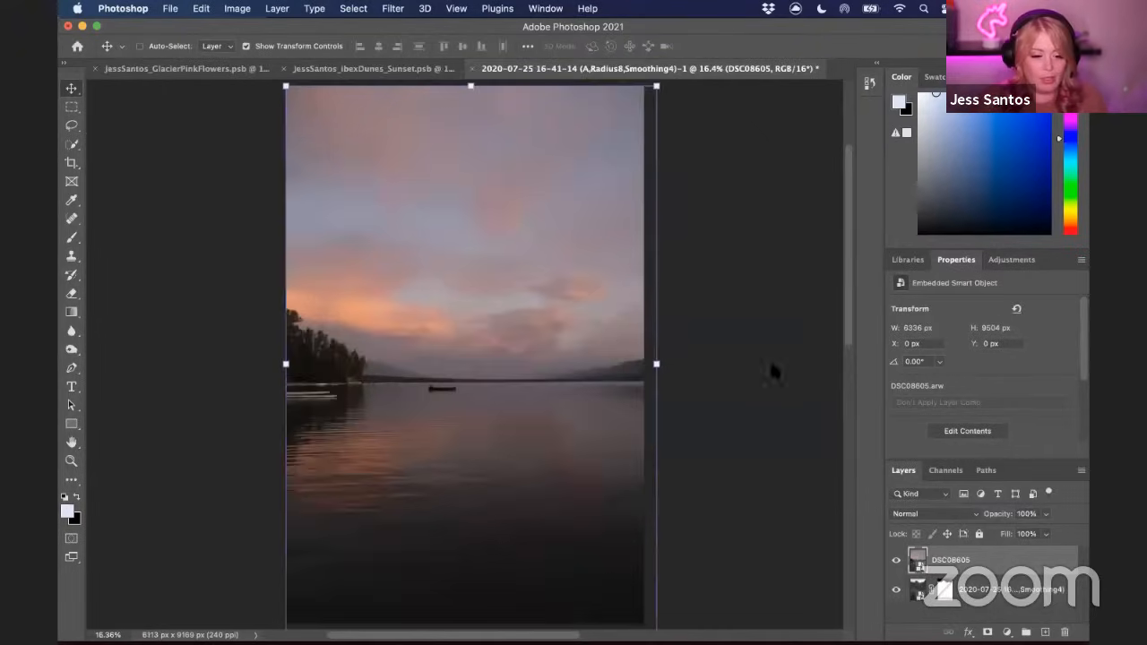
# Move the sunset layer below the masked mountain layer in the layer stack
pyautogui.moveTo(1000, 563); pyautogui.dragTo(979, 614)
pyautogui.press('super+minus')
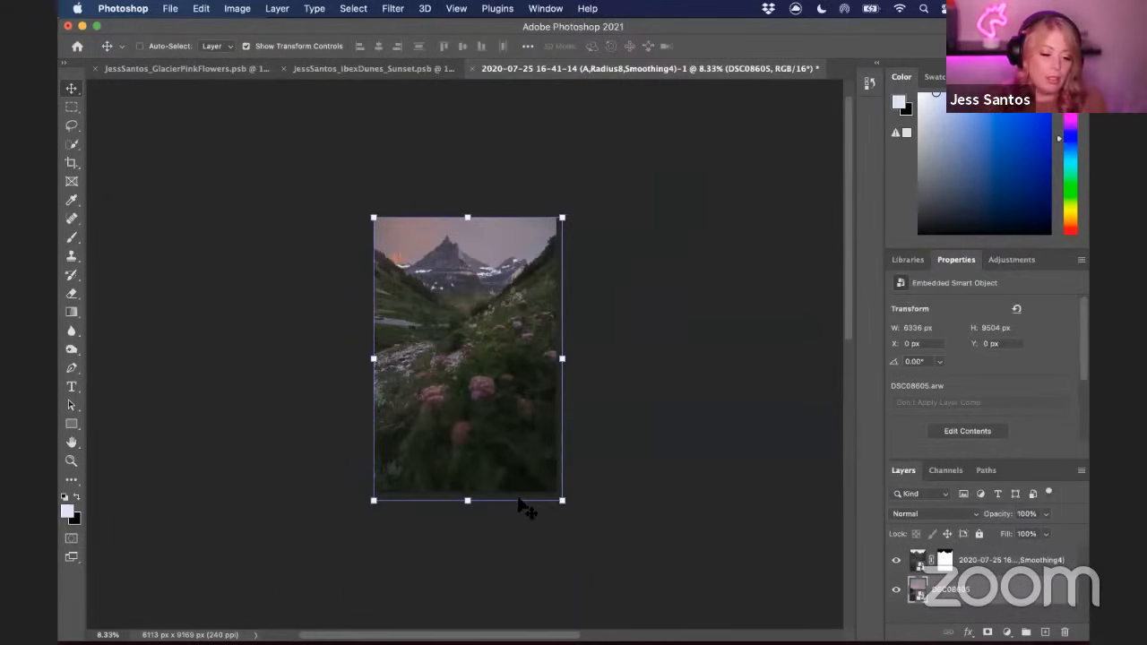
# Move the sunset layer upward and enlarge it with Free Transform so its sky fills the area behind the mountains
pyautogui.moveTo(505, 259); pyautogui.dragTo(508, 167)
pyautogui.press('super+t')
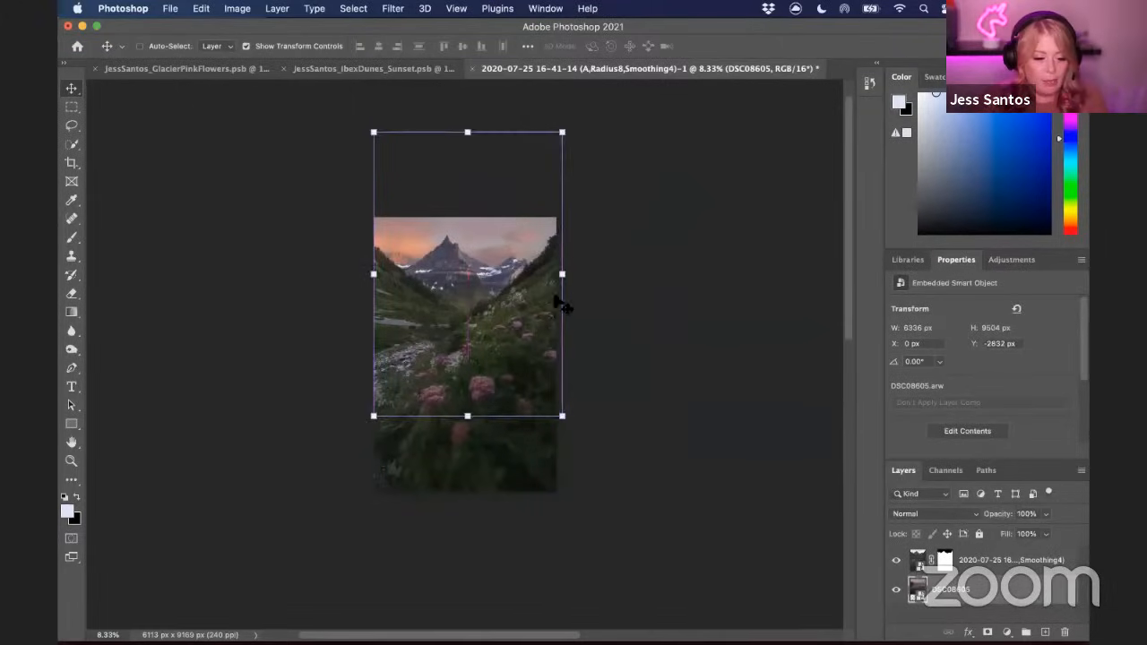
pyautogui.moveTo(561, 273); pyautogui.dragTo(565, 308)
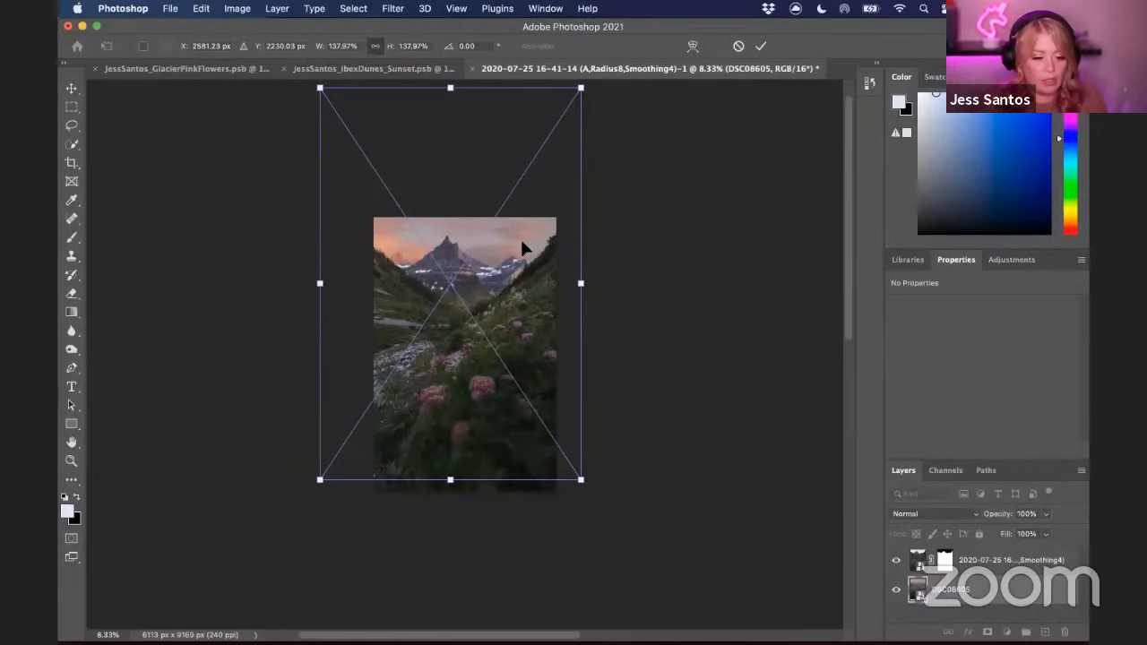
pyautogui.moveTo(581, 285); pyautogui.dragTo(595, 285)
pyautogui.moveTo(509, 238); pyautogui.dragTo(491, 240)
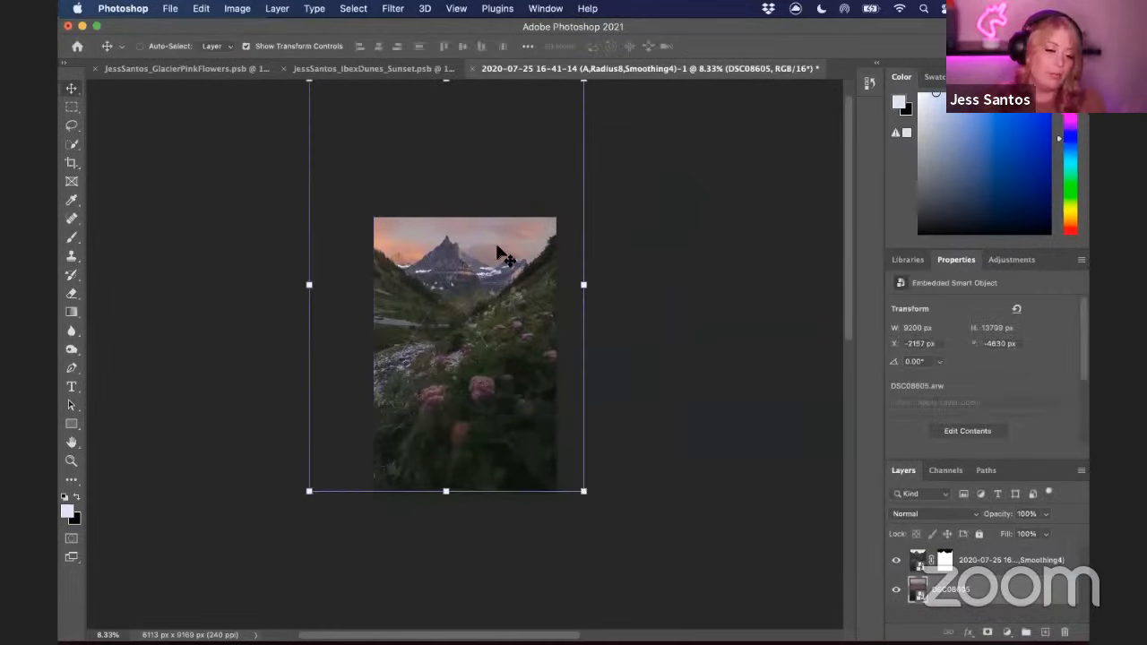
pyautogui.press('super+equal')
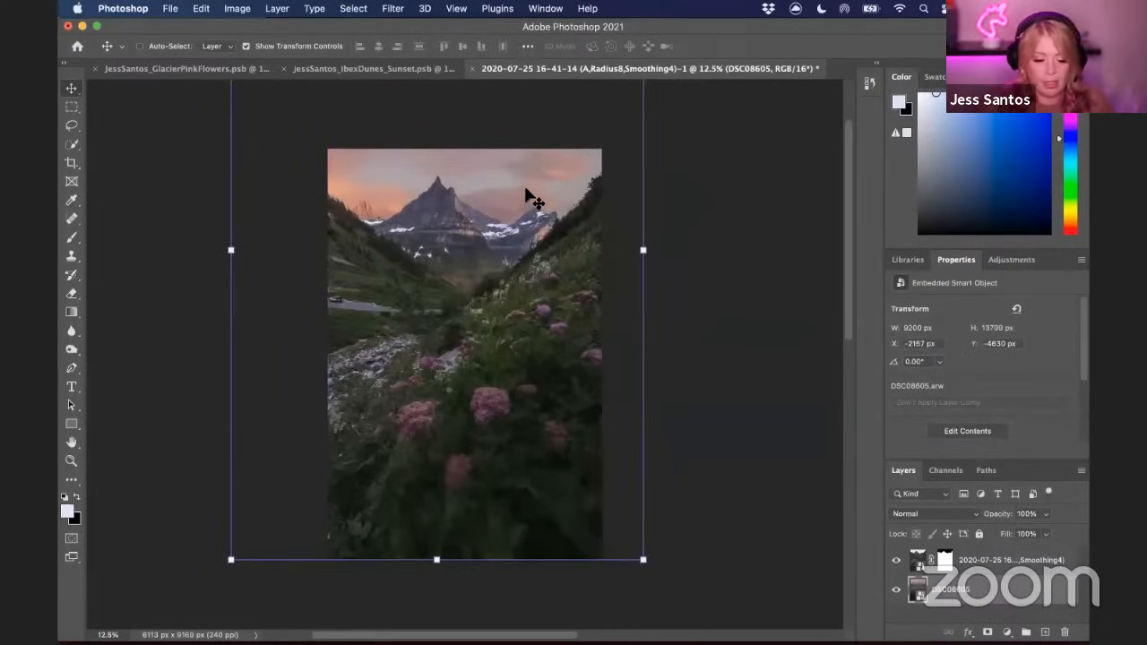
# Open the sunset smart object in Camera Raw and raise the Tint to +48 in the Basic panel
pyautogui.doubleClick(919, 593)
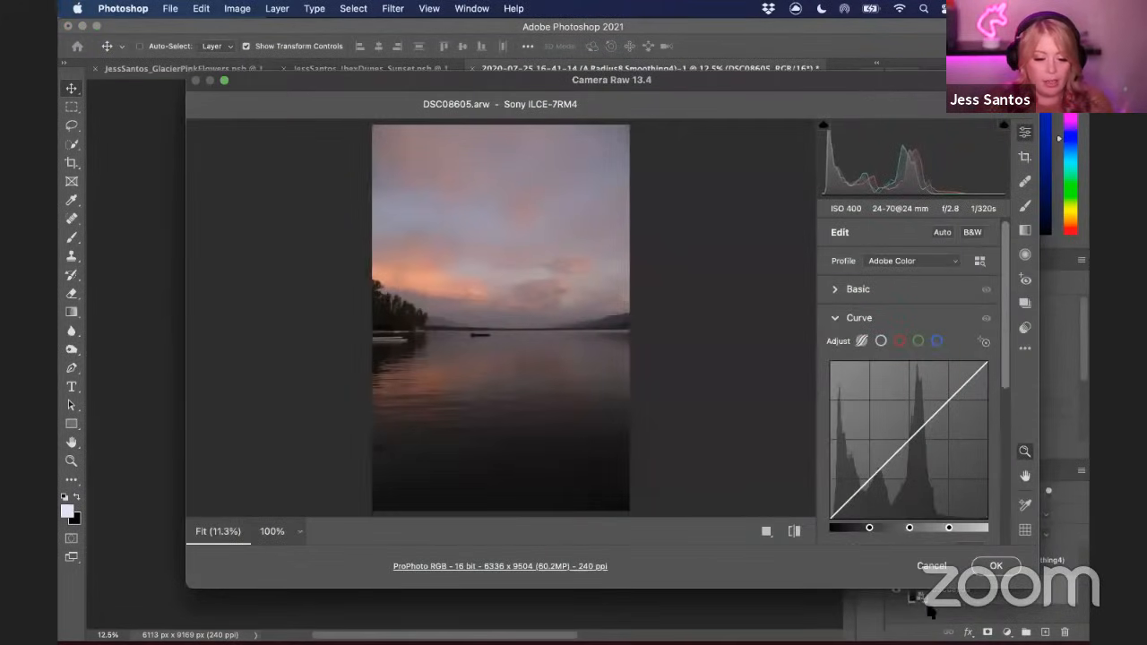
pyautogui.click(835, 289)
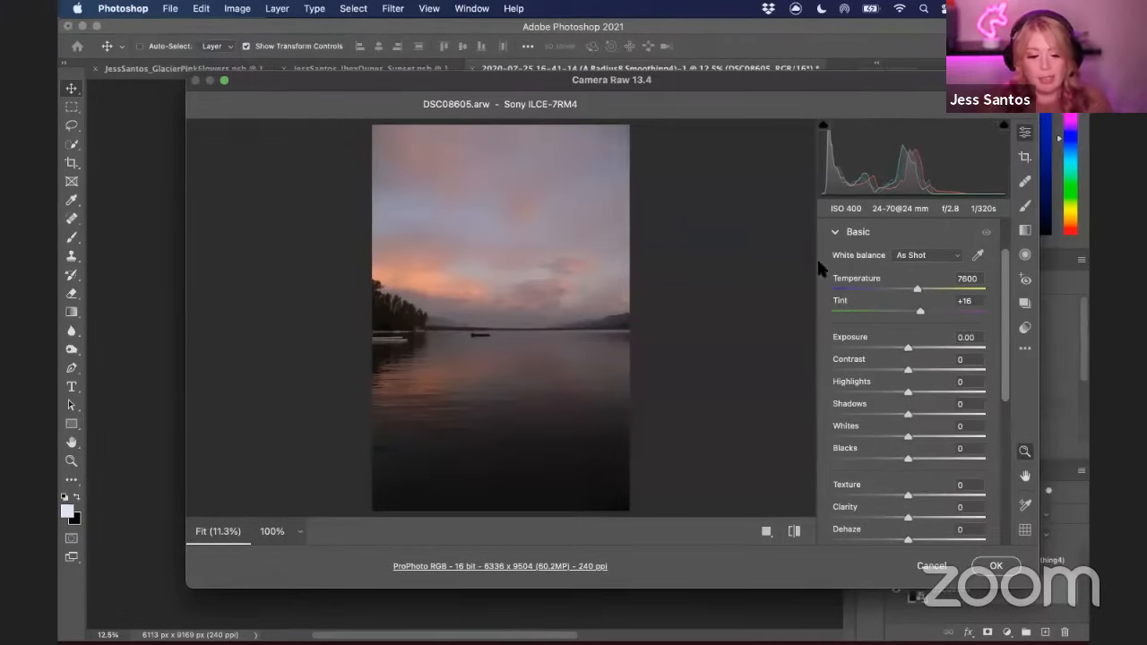
pyautogui.moveTo(887, 79); pyautogui.dragTo(1002, 69)
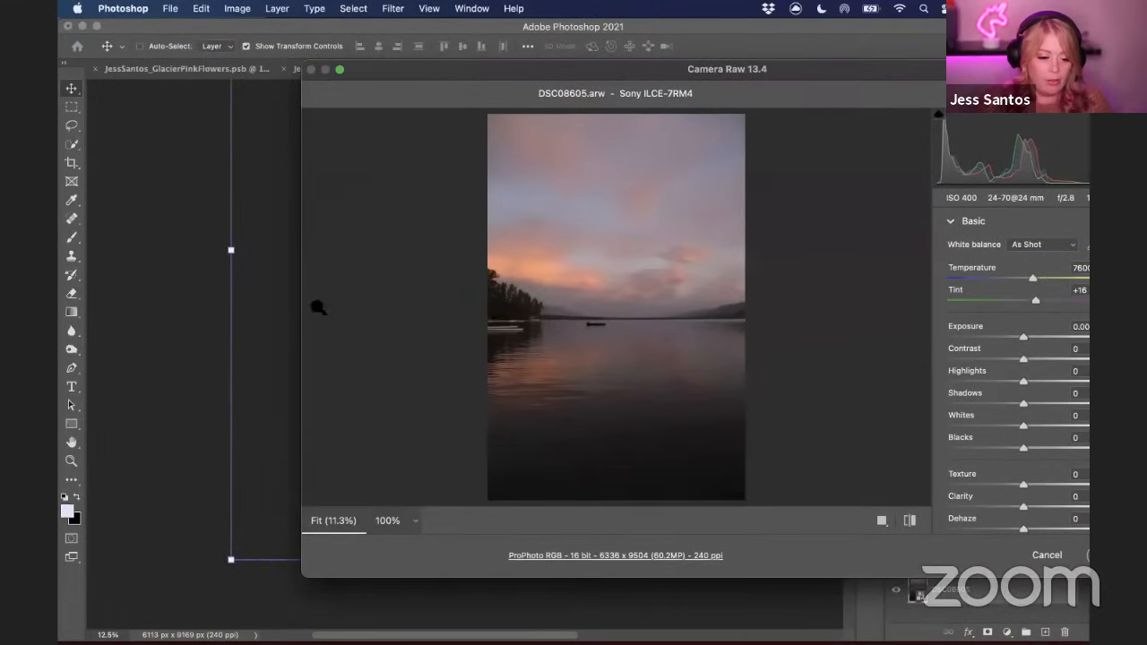
pyautogui.moveTo(301, 310); pyautogui.dragTo(409, 319)
pyautogui.moveTo(872, 69); pyautogui.dragTo(854, 76)
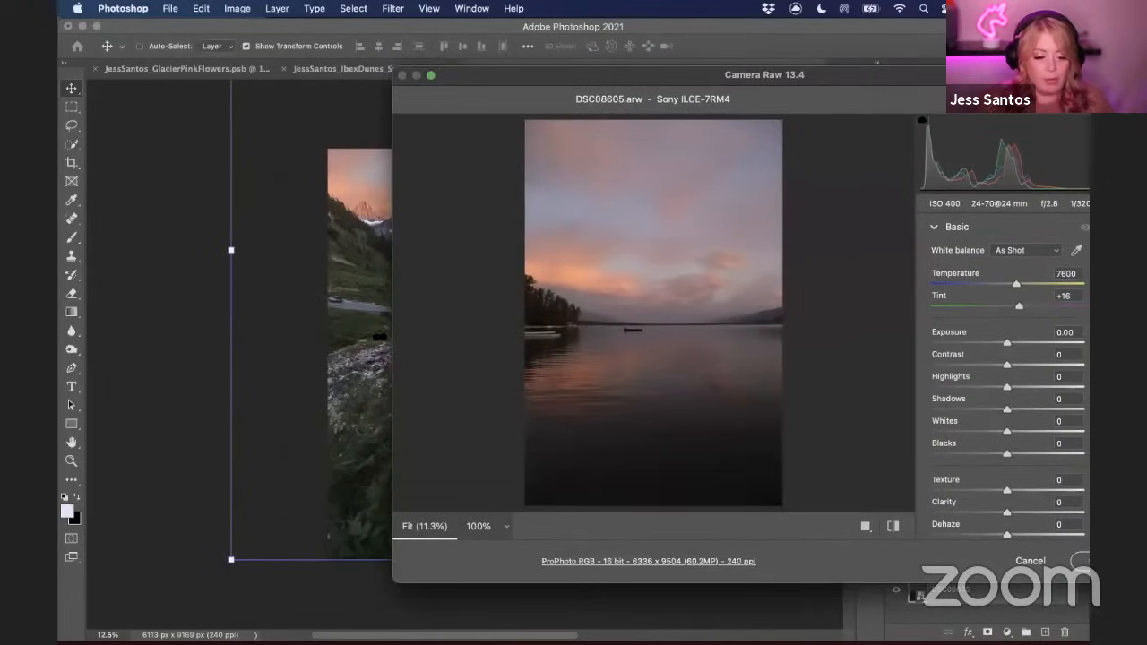
pyautogui.moveTo(1004, 79); pyautogui.dragTo(921, 97)
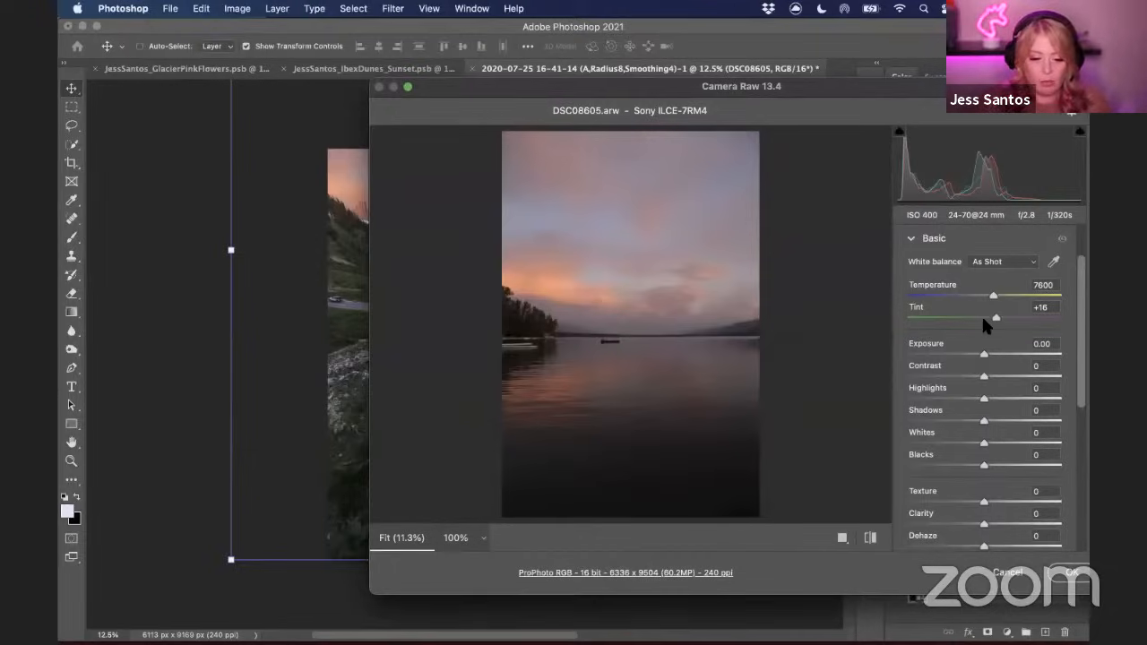
pyautogui.moveTo(995, 319); pyautogui.dragTo(1013, 318)
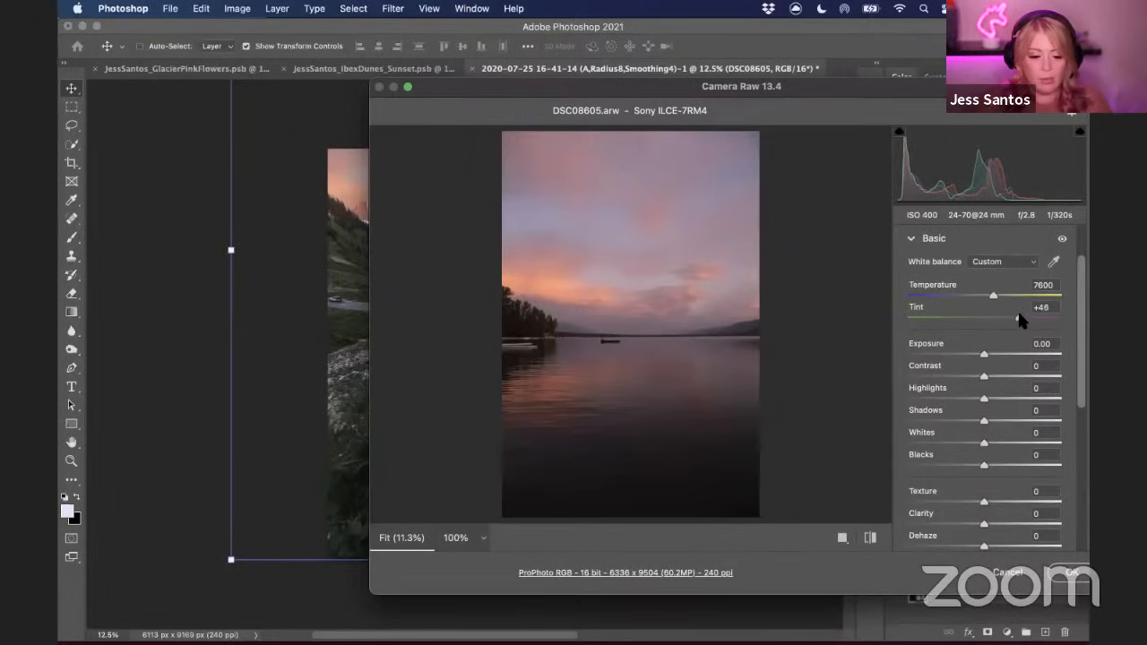
# Set Highlights to -25, Shadows to +24 and Vibrance to +5
pyautogui.moveTo(982, 399); pyautogui.dragTo(1001, 421)
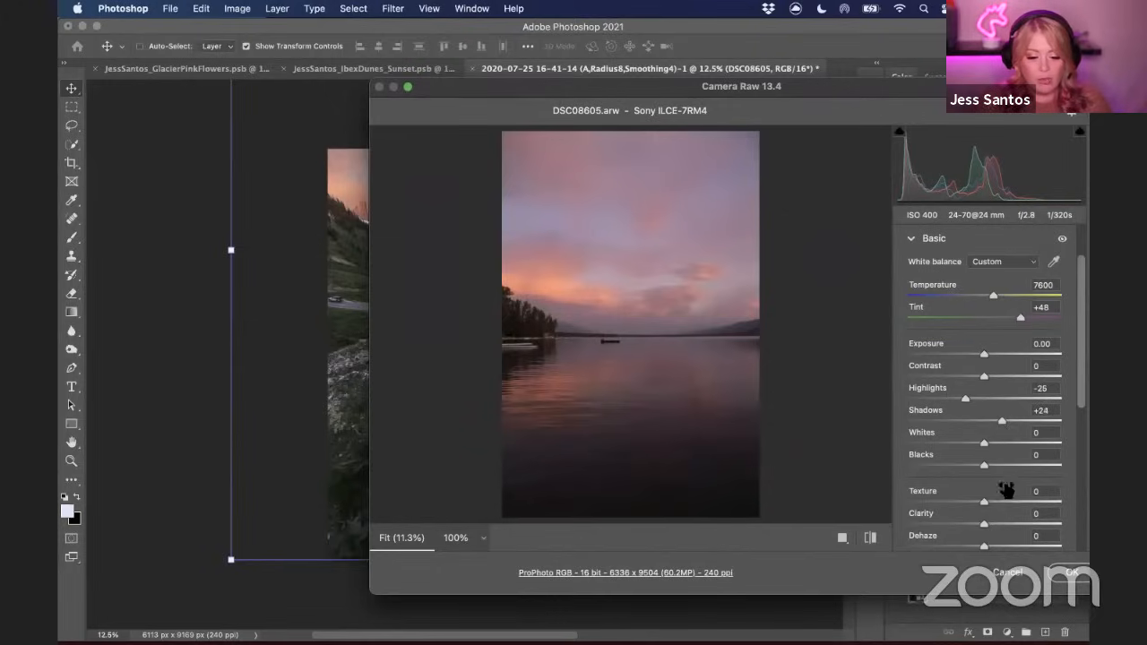
pyautogui.scroll(-2, 983, 458)
pyautogui.scroll(-5, 987, 460)
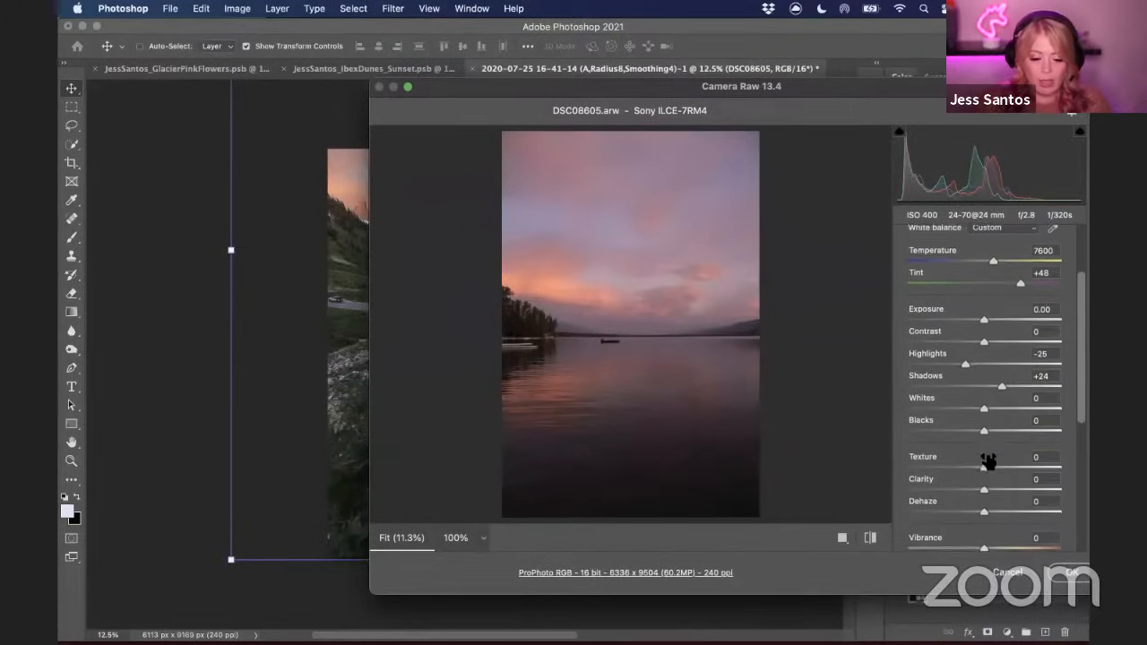
pyautogui.scroll(-2, 990, 448)
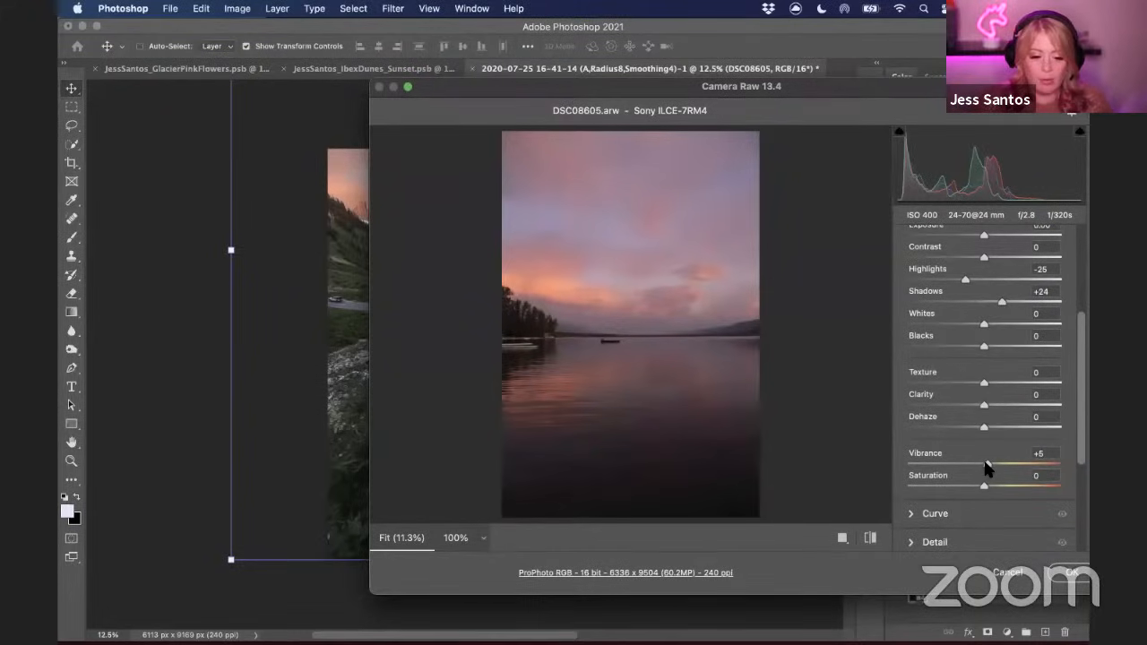
pyautogui.moveTo(1082, 369); pyautogui.dragTo(1072, 432)
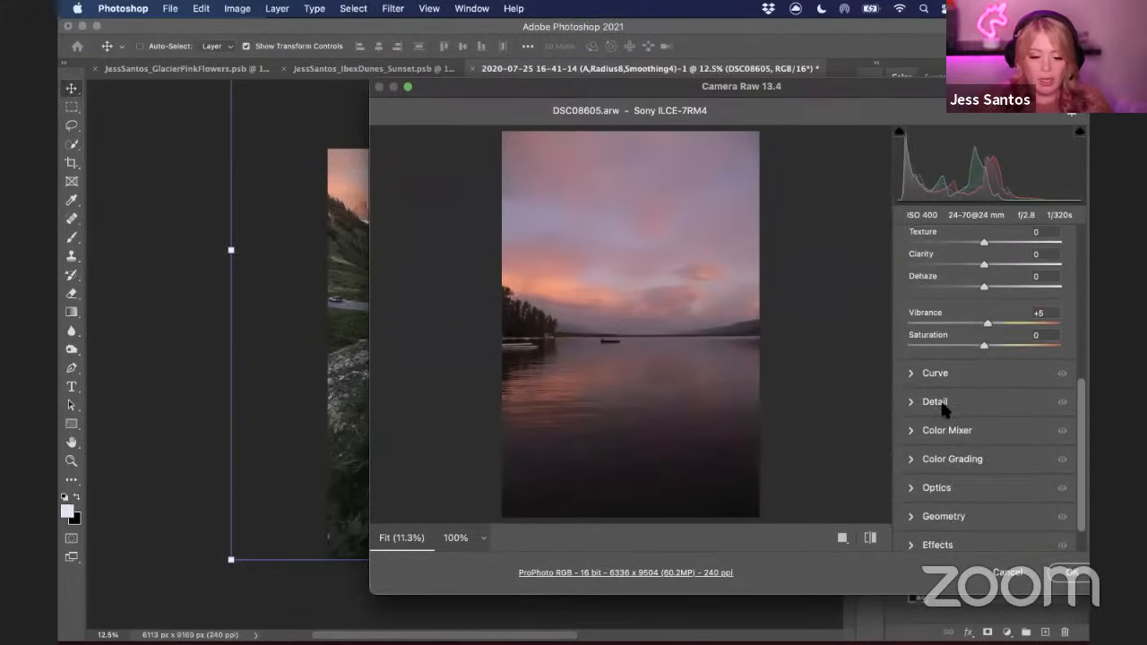
# Adjust the parametric curve with Lights at +8 and Darks at -8
pyautogui.click(911, 373)
pyautogui.scroll(-3, 1083, 390)
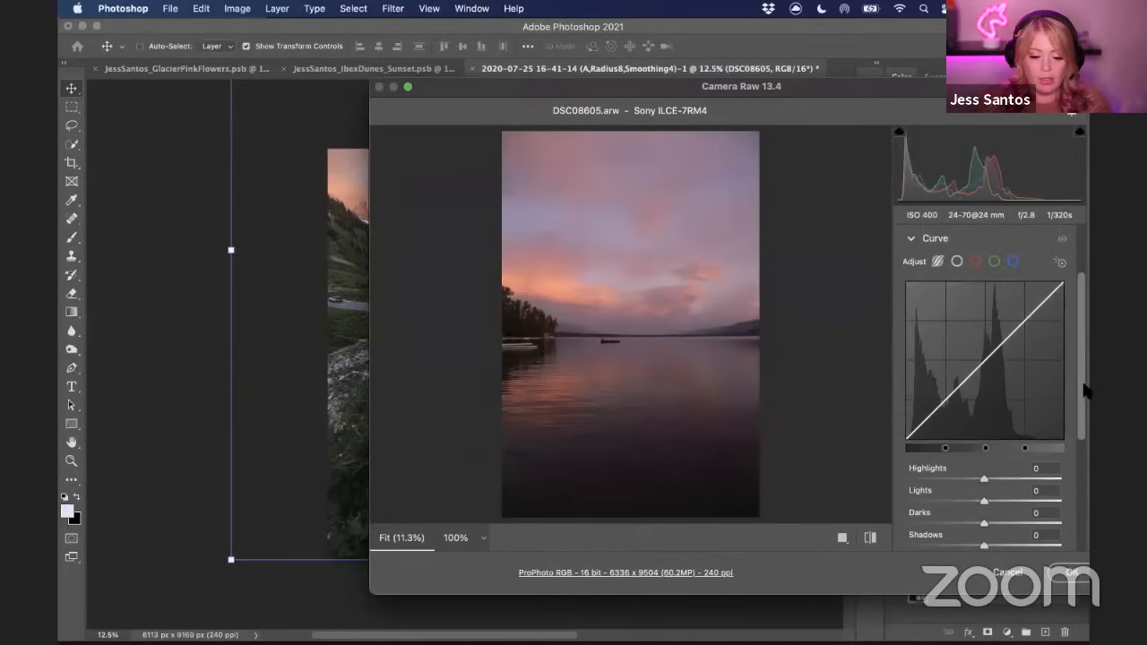
pyautogui.scroll(-3, 1084, 390)
pyautogui.moveTo(983, 401); pyautogui.dragTo(976, 428)
pyautogui.moveTo(1081, 382); pyautogui.dragTo(1060, 430)
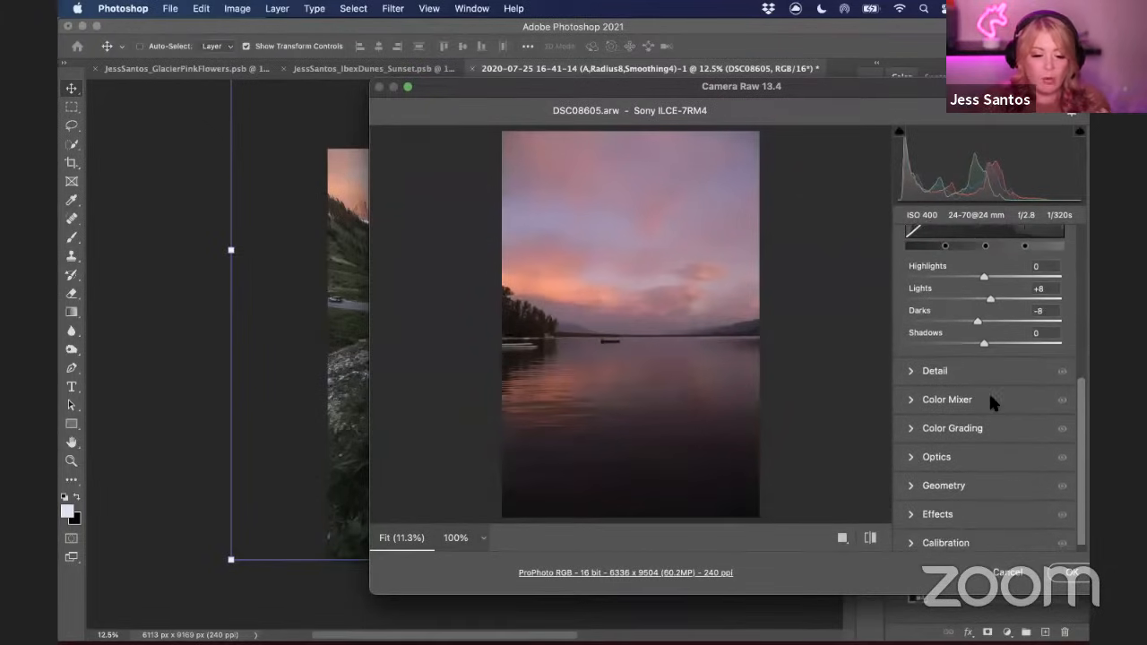
# Set Detail sharpening Masking to 62 and Noise Reduction to 2
pyautogui.click(910, 370)
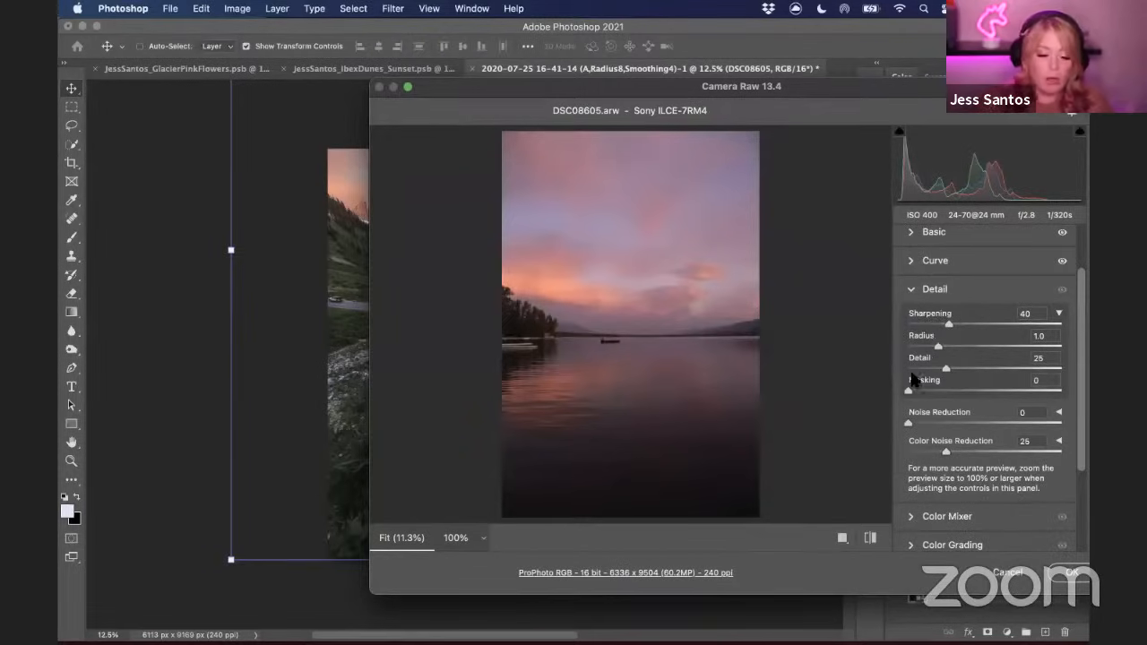
pyautogui.moveTo(908, 393); pyautogui.dragTo(1002, 402)
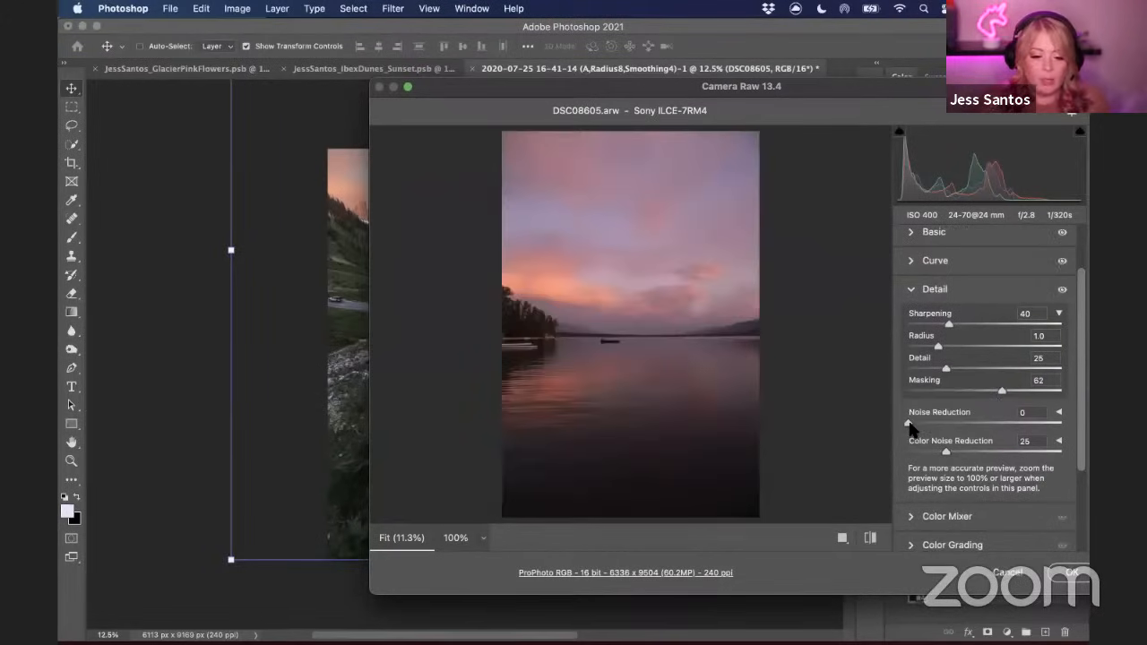
pyautogui.scroll(-5, 1067, 394)
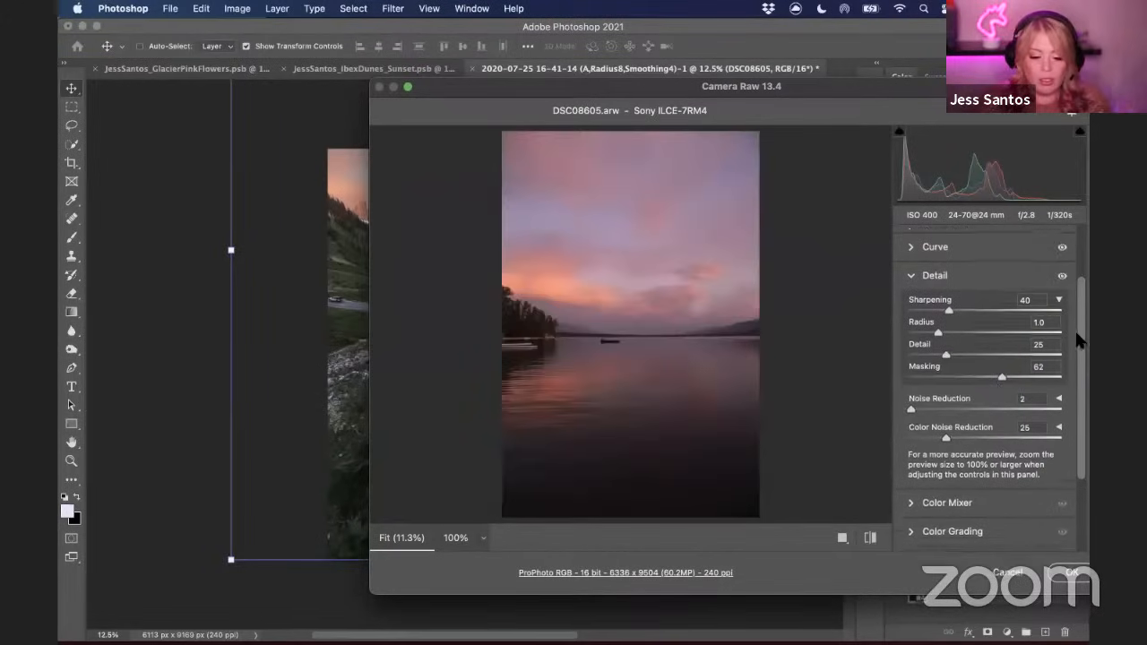
# In Color Mixer hue, set Reds to -16, Oranges to -12 and Magentas to -15
pyautogui.click(908, 393)
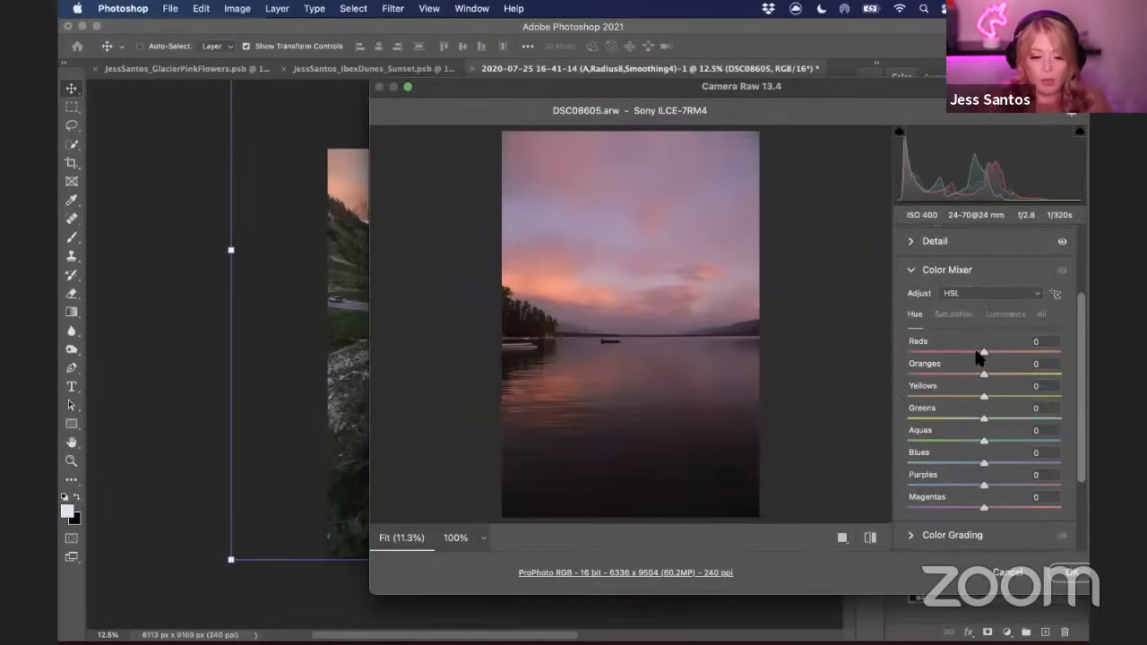
pyautogui.moveTo(983, 352); pyautogui.dragTo(973, 374)
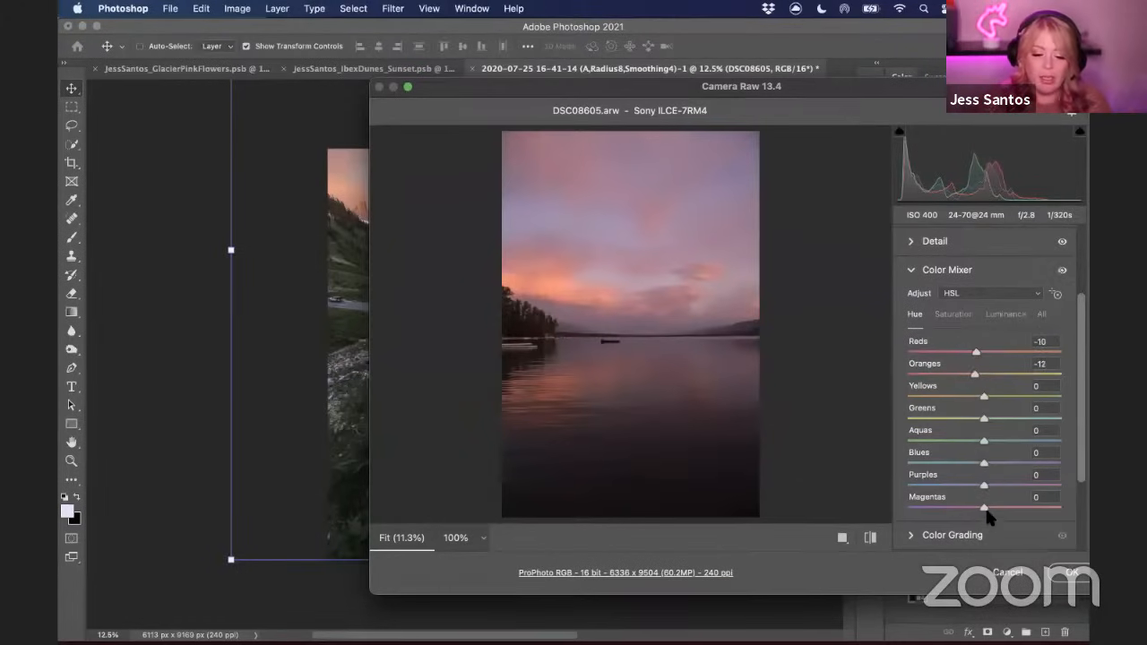
pyautogui.moveTo(977, 506); pyautogui.dragTo(974, 506)
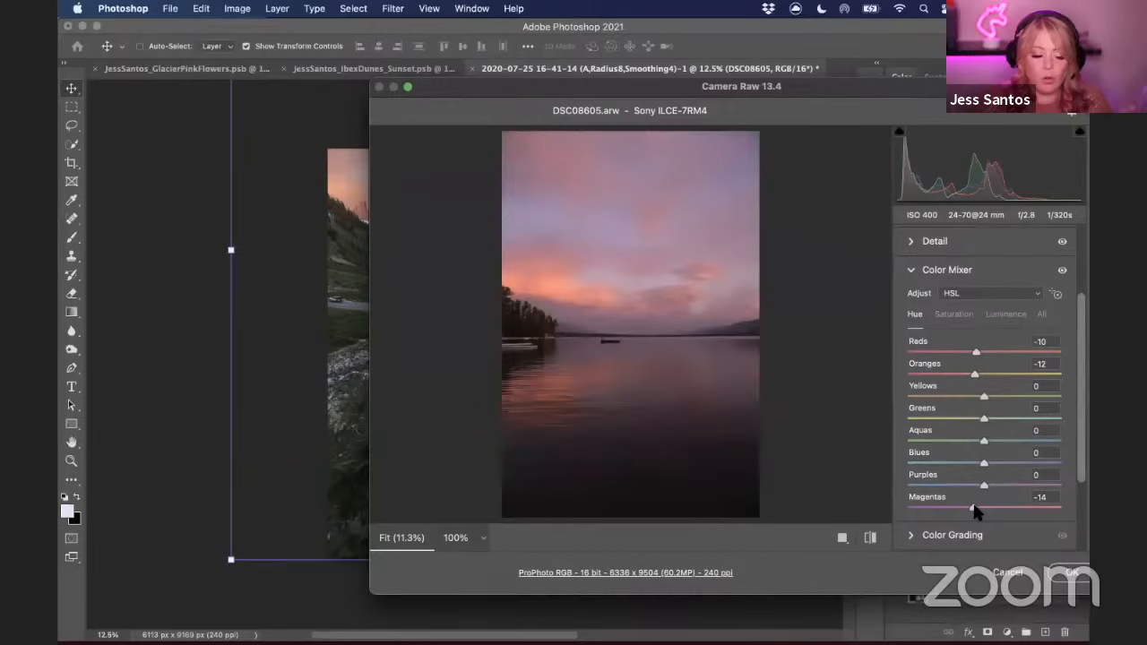
pyautogui.moveTo(823, 87); pyautogui.dragTo(874, 116)
pyautogui.moveTo(1011, 357); pyautogui.dragTo(1011, 366)
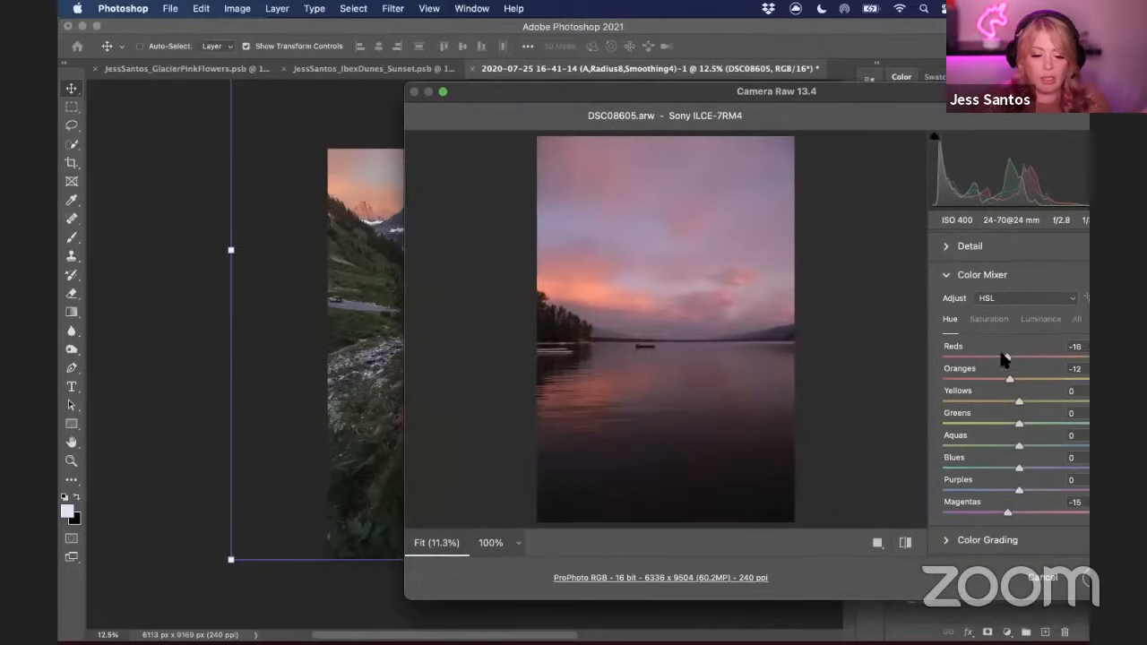
pyautogui.moveTo(915, 106)
pyautogui.mouseDown()
pyautogui.moveTo(1031, 114)
pyautogui.moveTo(898, 103)
pyautogui.mouseUp()
# In Color Mixer saturation, lower Aquas to -5 and Blues to -9
pyautogui.click(972, 325)
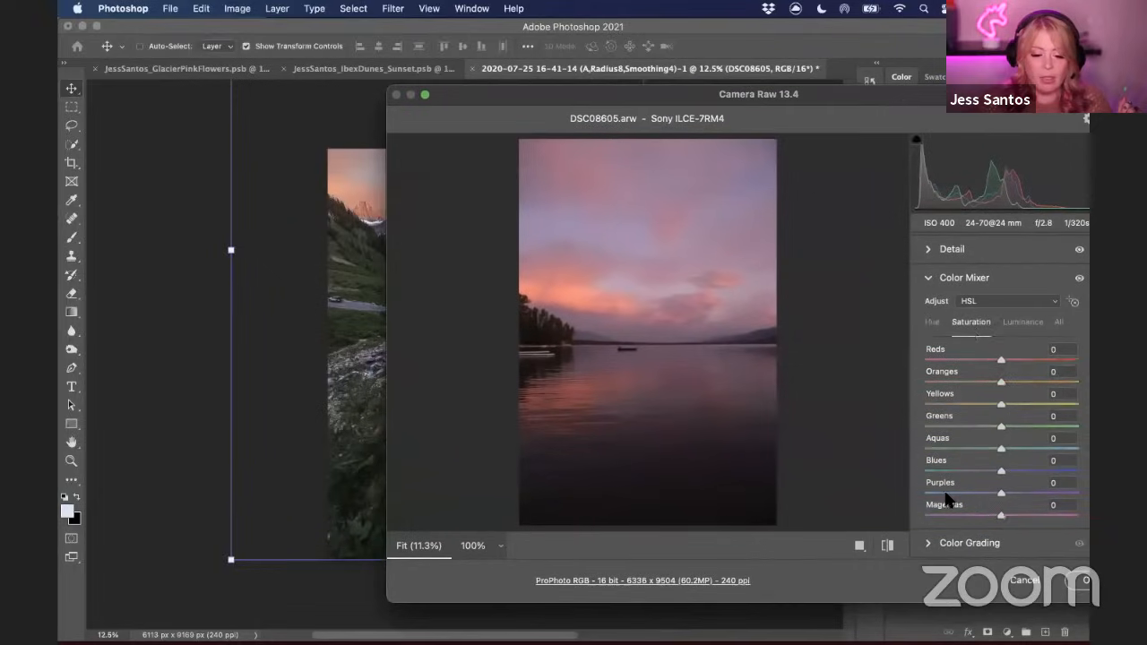
pyautogui.click(996, 446)
pyautogui.moveTo(1001, 467); pyautogui.dragTo(994, 470)
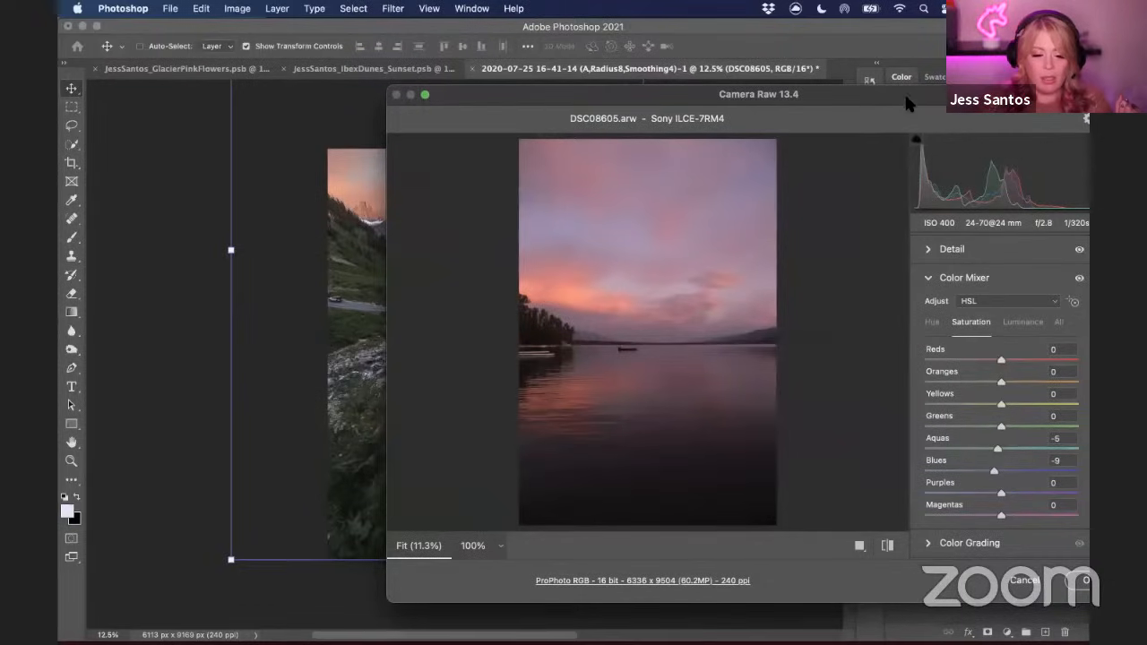
pyautogui.moveTo(905, 100); pyautogui.dragTo(902, 95)
# Set luminance of Reds to -3 and Oranges to -7, and shift the Oranges hue to -19
pyautogui.click(1012, 319)
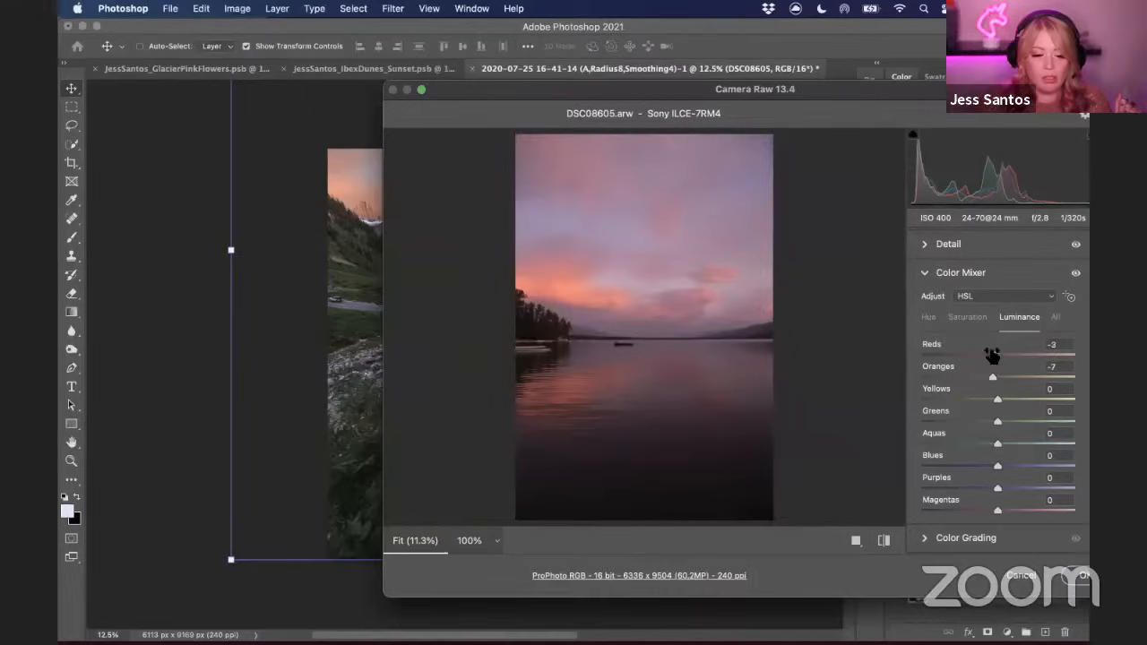
pyautogui.click(925, 314)
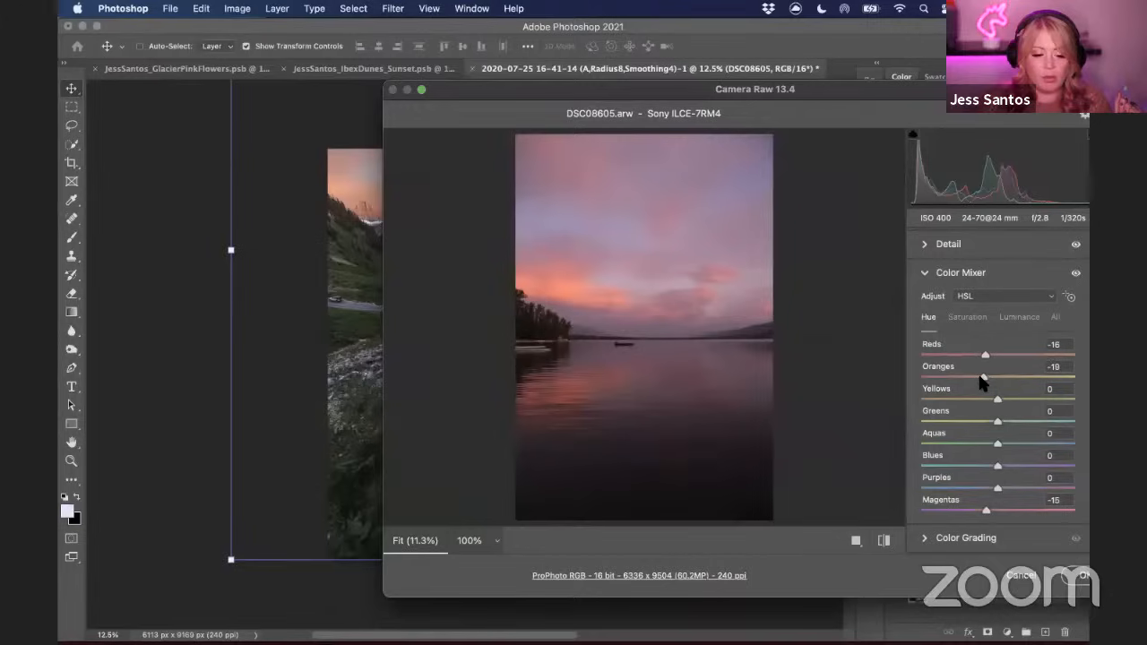
# Lower Oranges saturation to -14 and apply the Camera Raw adjustments to the sunset layer
pyautogui.click(967, 317)
pyautogui.moveTo(996, 377); pyautogui.dragTo(984, 384)
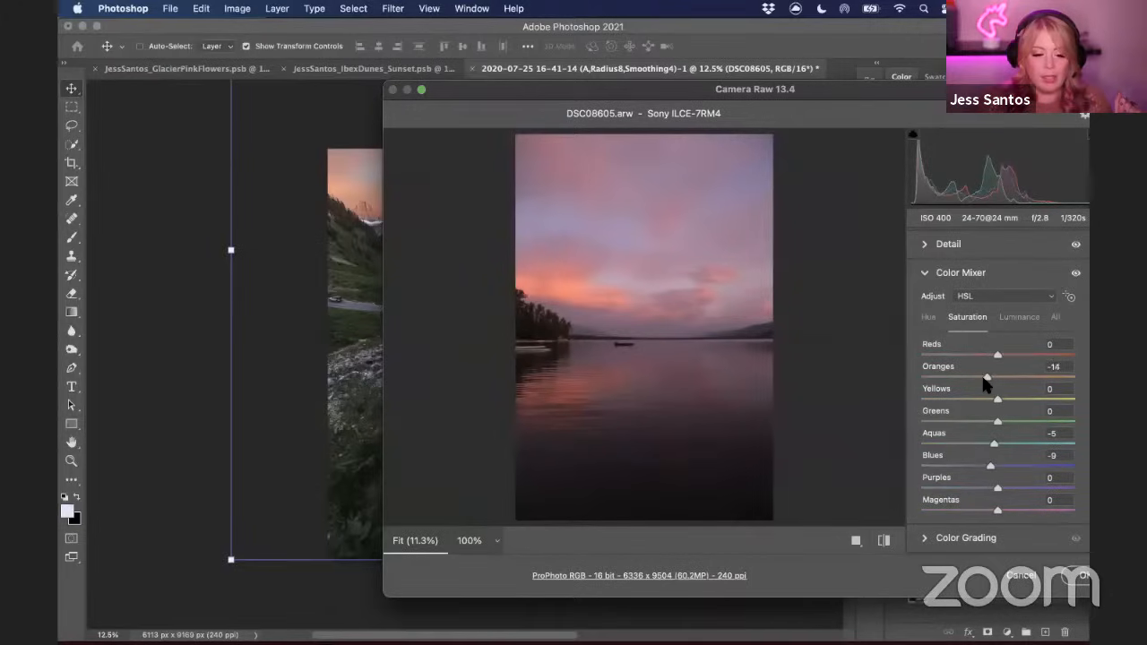
pyautogui.moveTo(828, 88); pyautogui.dragTo(756, 94)
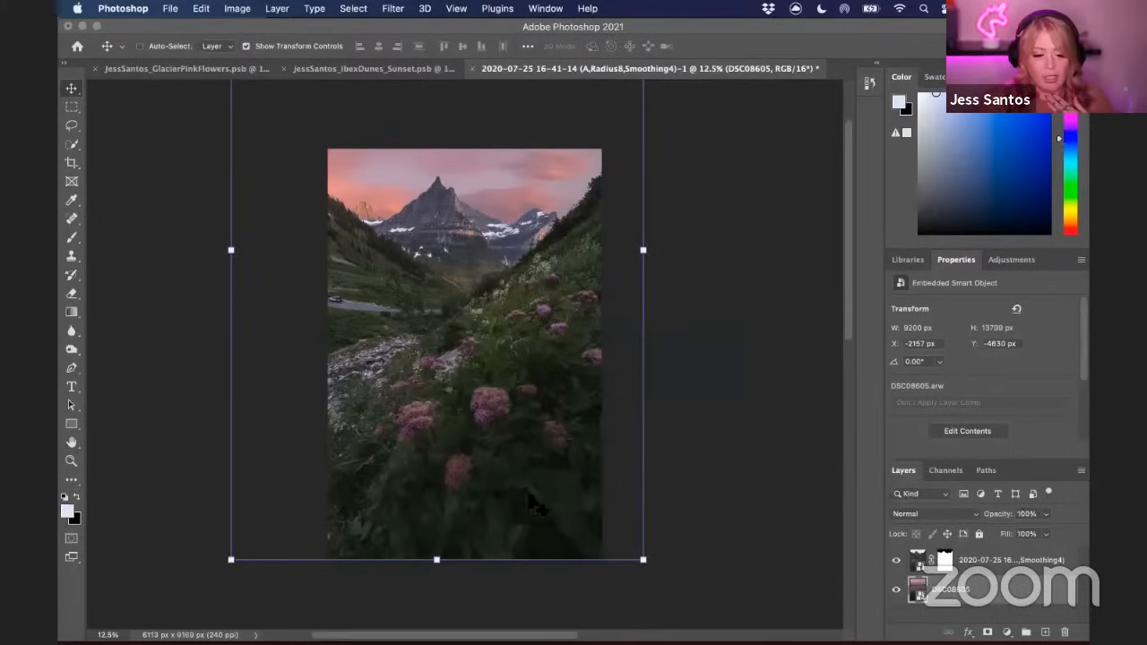
# Reopen the mountain photo's smart object in Camera Raw and set Temperature to 7500 and Tint to +66
pyautogui.doubleClick(920, 565)
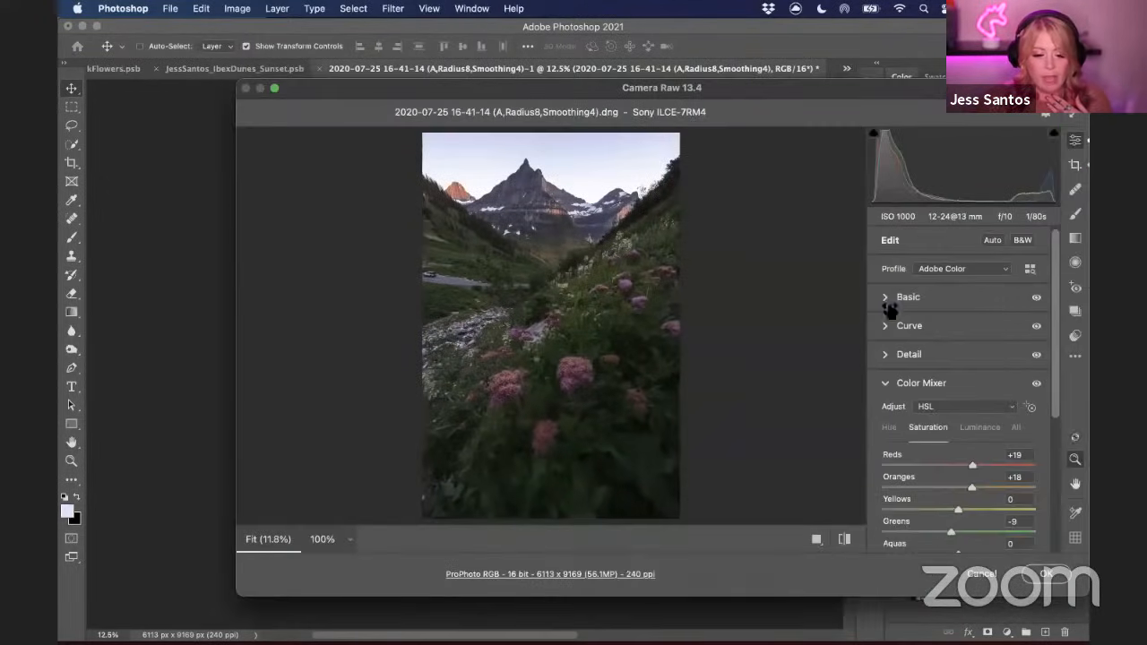
pyautogui.click(889, 305)
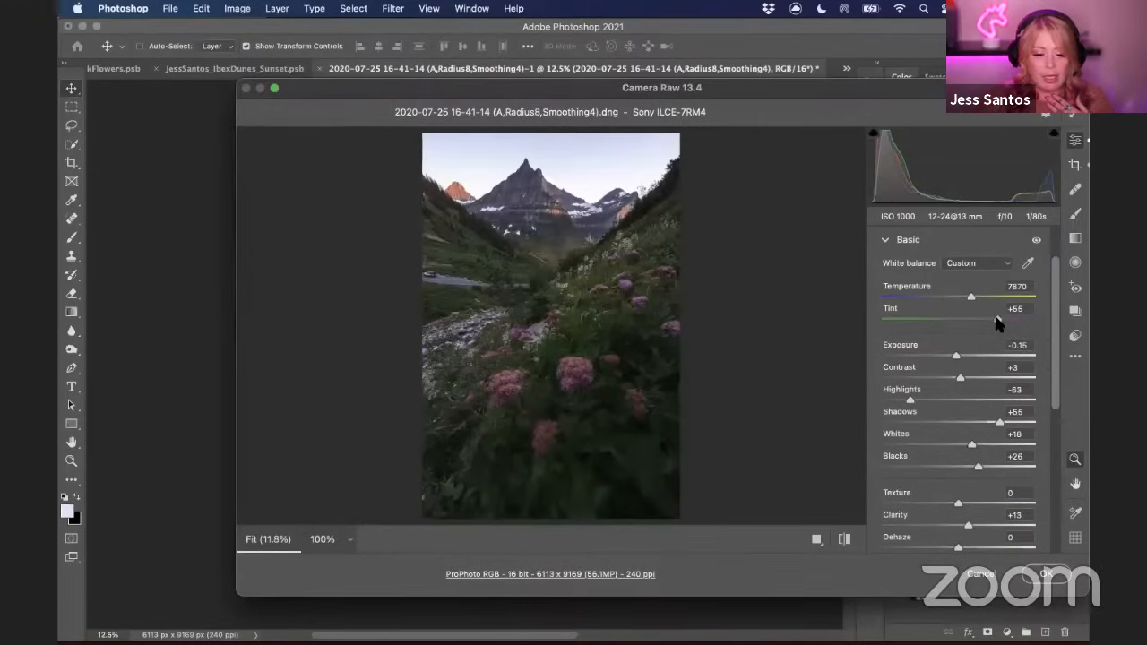
pyautogui.moveTo(995, 316); pyautogui.dragTo(999, 316)
pyautogui.click(968, 295)
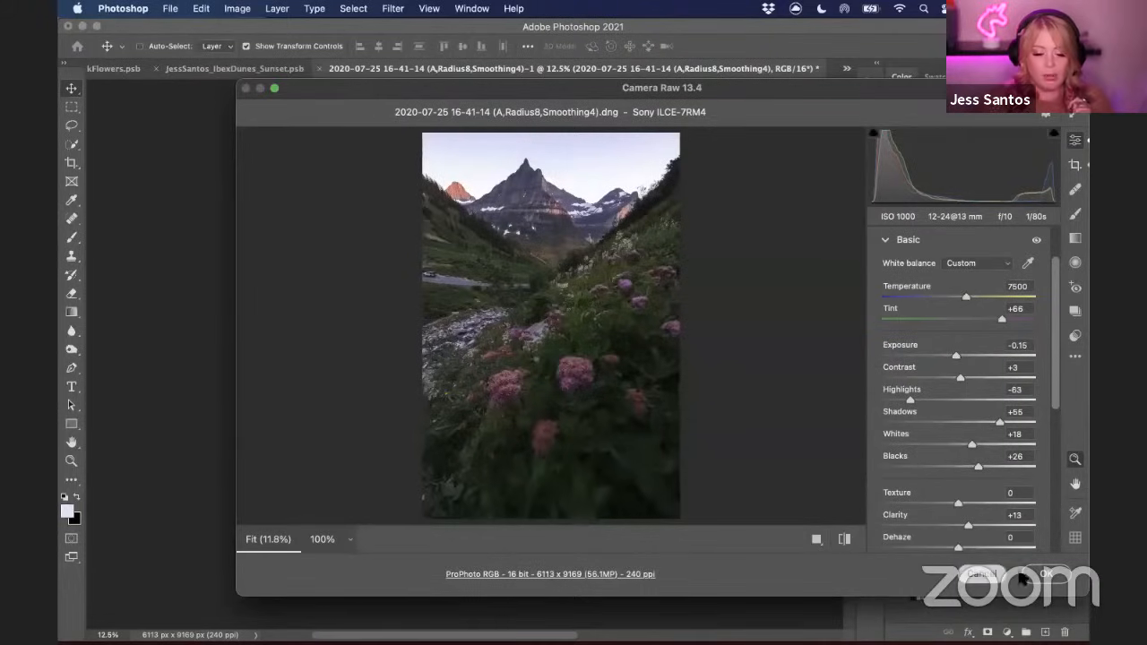
pyautogui.press('Return')
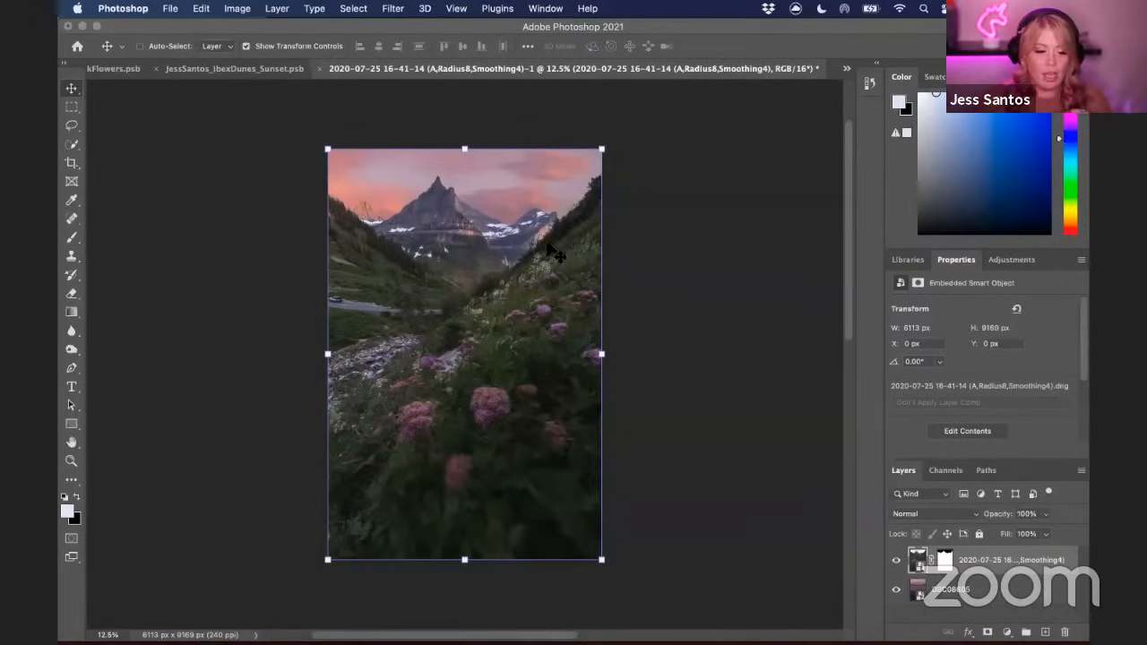
# Create a new empty layer directly above the sunset sky layer
pyautogui.click(1022, 592)
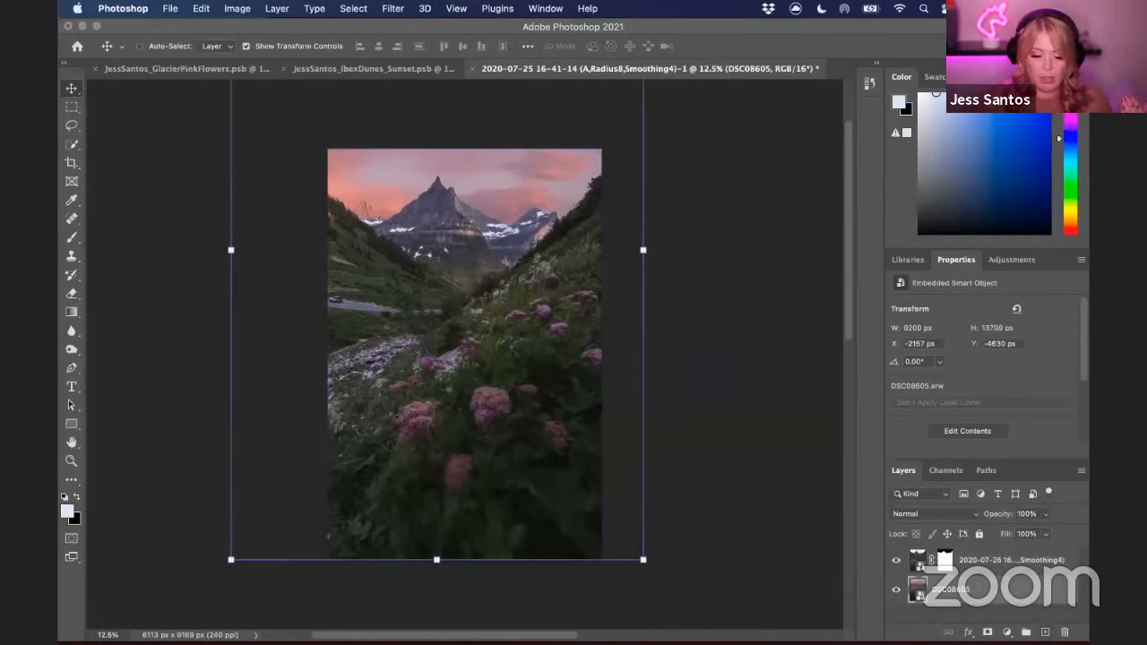
pyautogui.press('super+alt+shift+n')
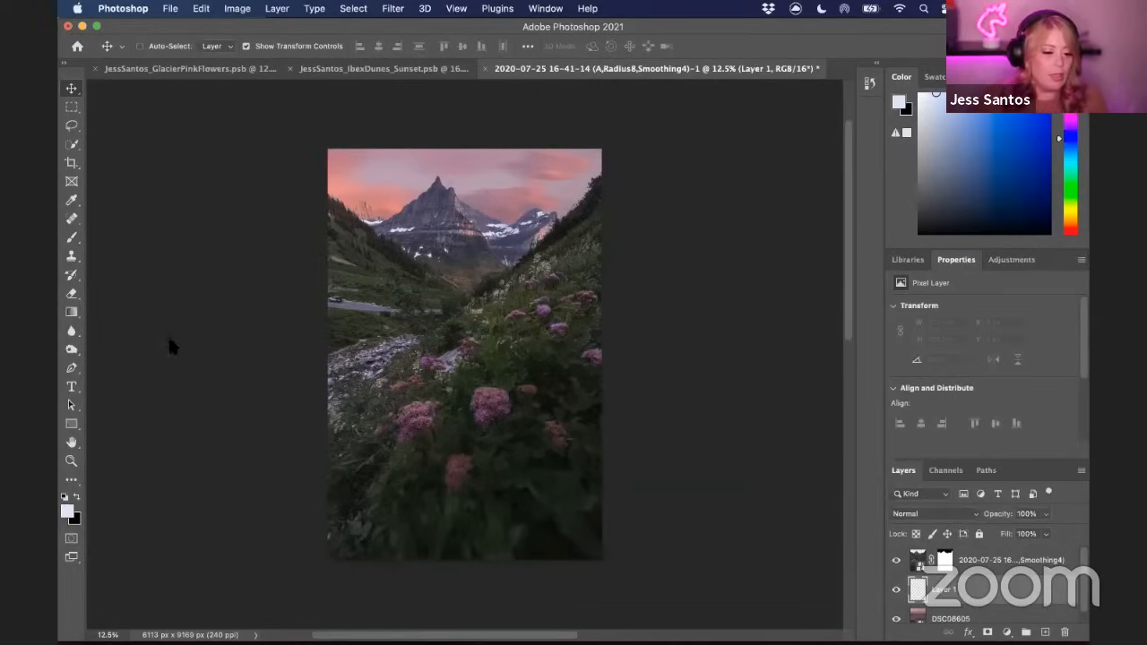
# Choose the Gradient tool with linear style and browse the Basics gradient presets
pyautogui.click(71, 311)
pyautogui.click(221, 46)
pyautogui.click(121, 46)
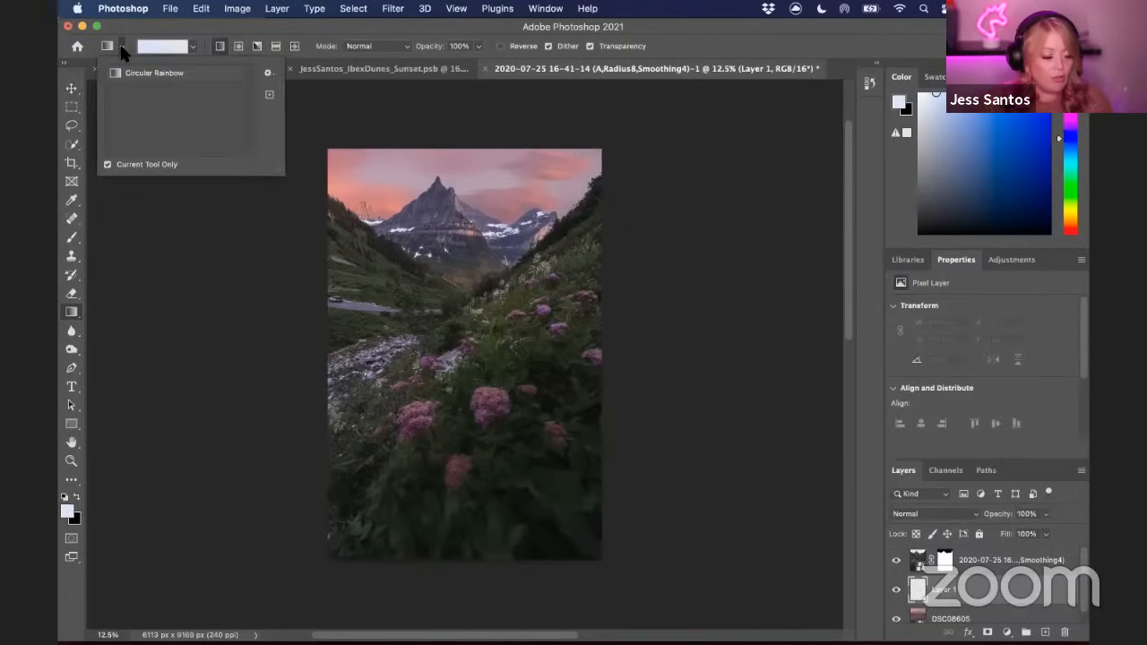
pyautogui.click(121, 47)
pyautogui.click(191, 46)
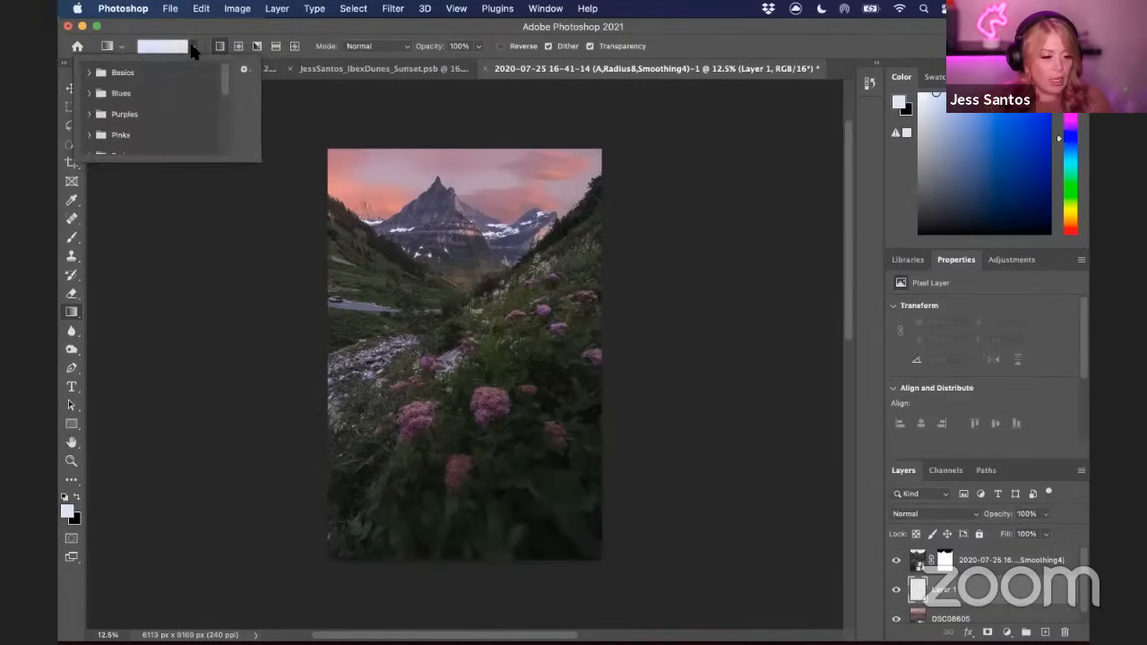
pyautogui.click(89, 73)
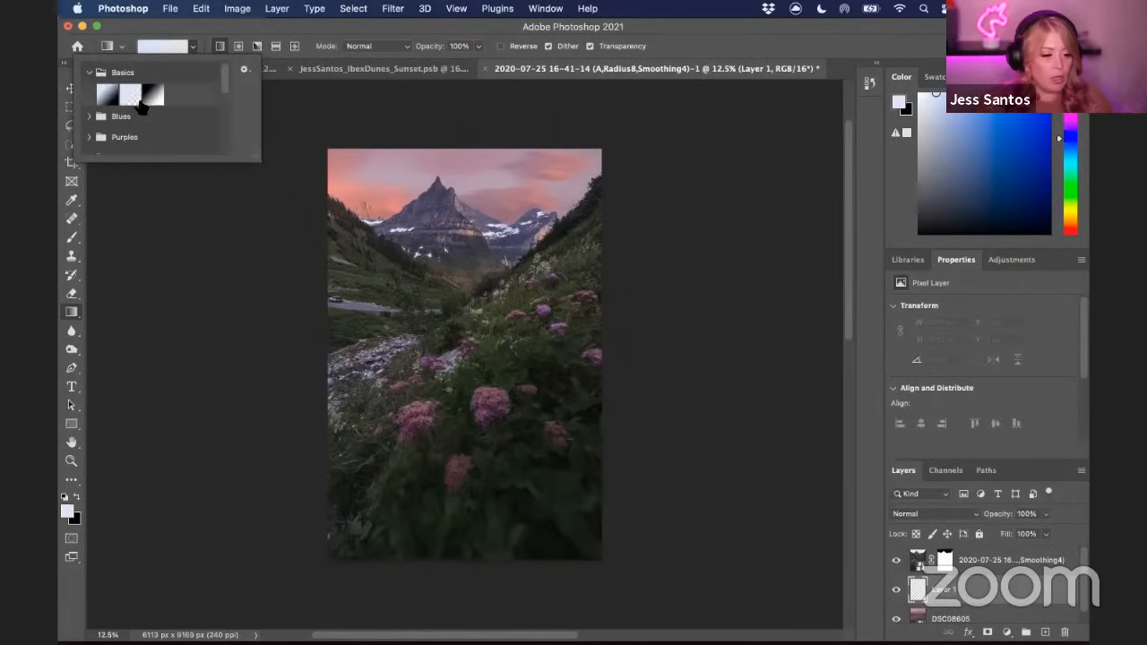
pyautogui.click(193, 46)
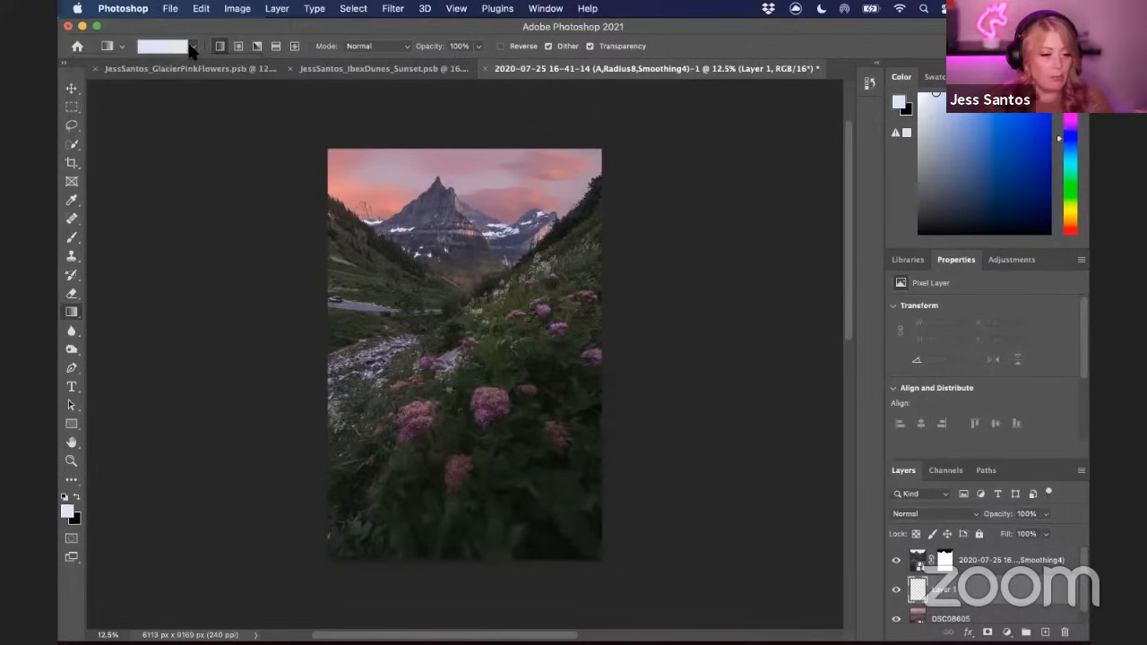
# Sample the pink sky as the foreground colour and lighten it to ffcade
pyautogui.click(68, 511)
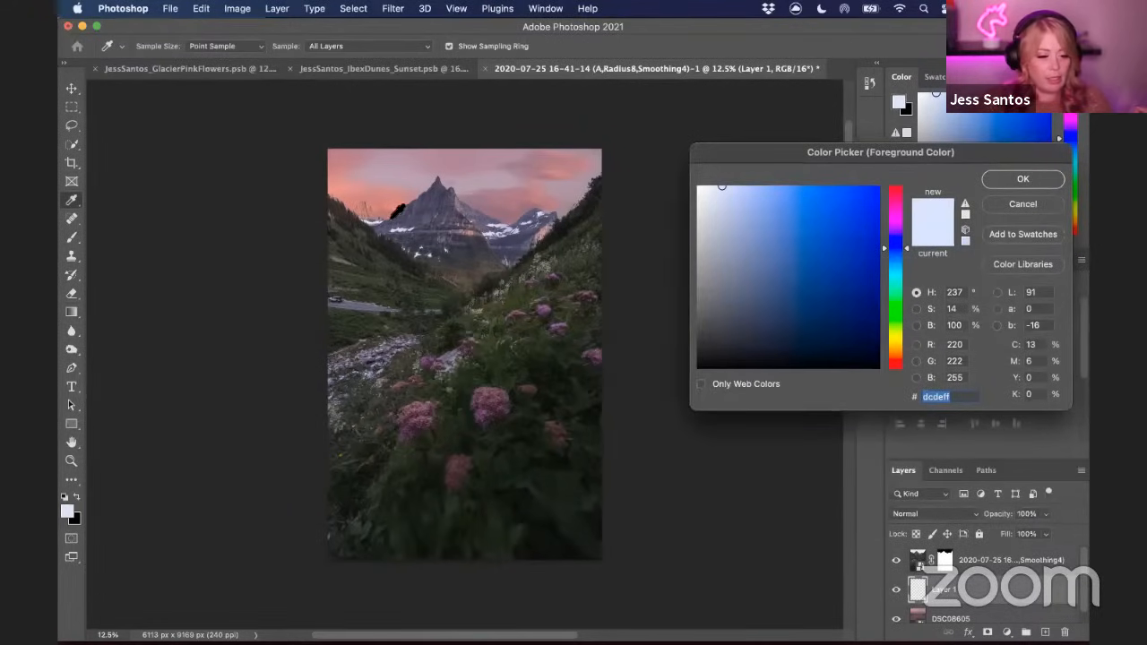
pyautogui.click(386, 219)
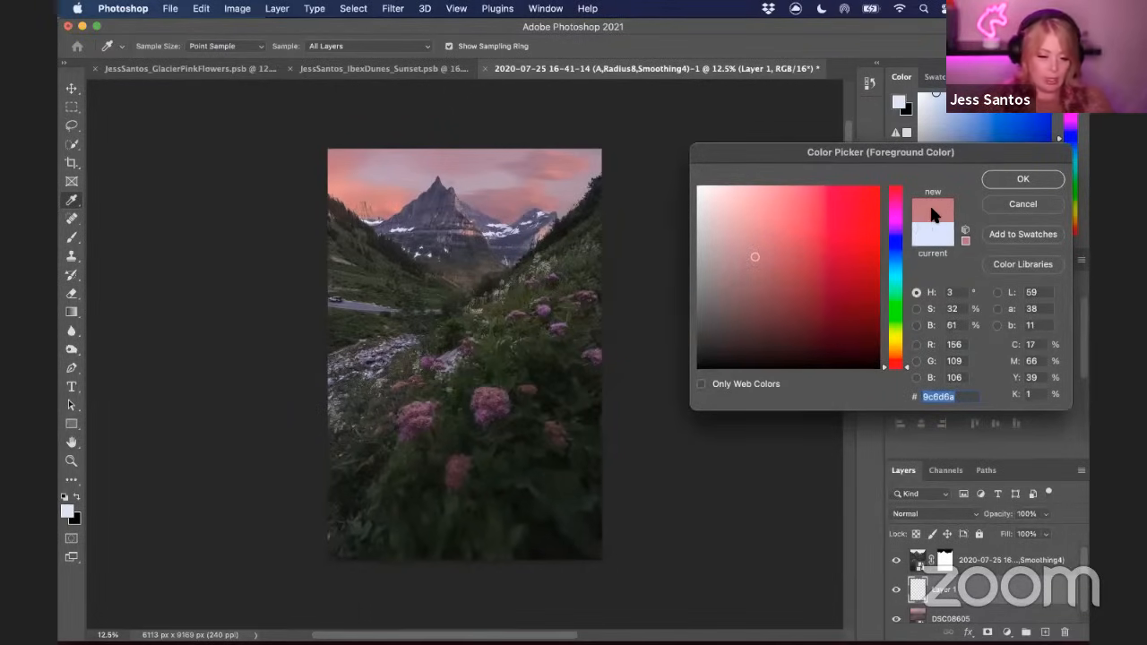
pyautogui.moveTo(904, 363); pyautogui.dragTo(907, 202)
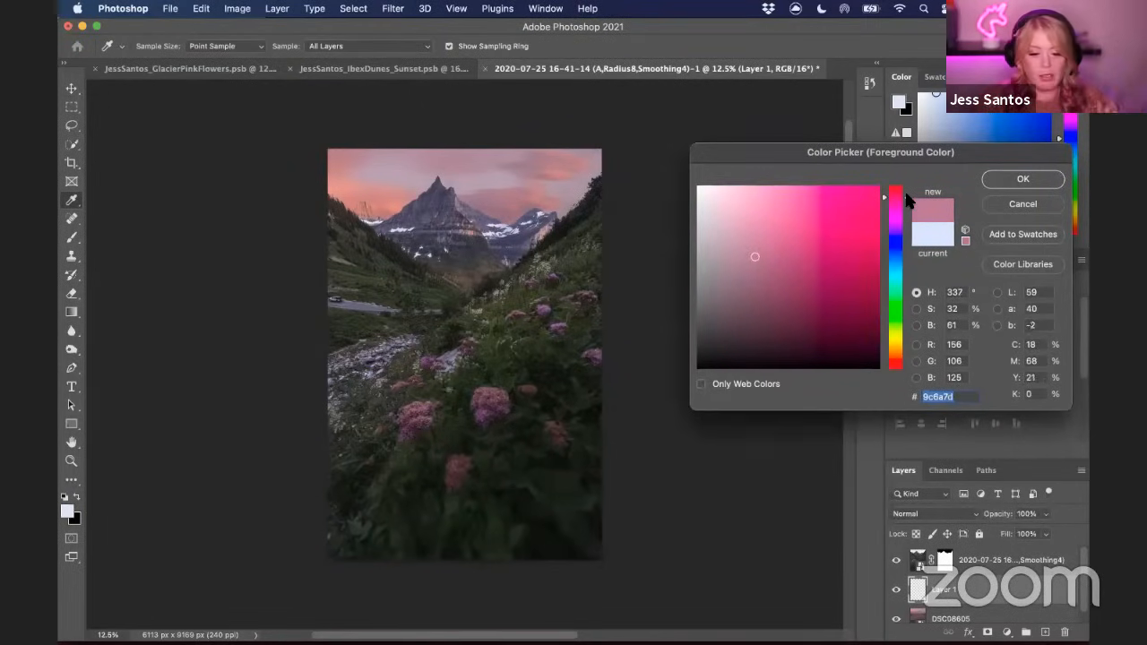
pyautogui.moveTo(756, 259); pyautogui.dragTo(751, 182)
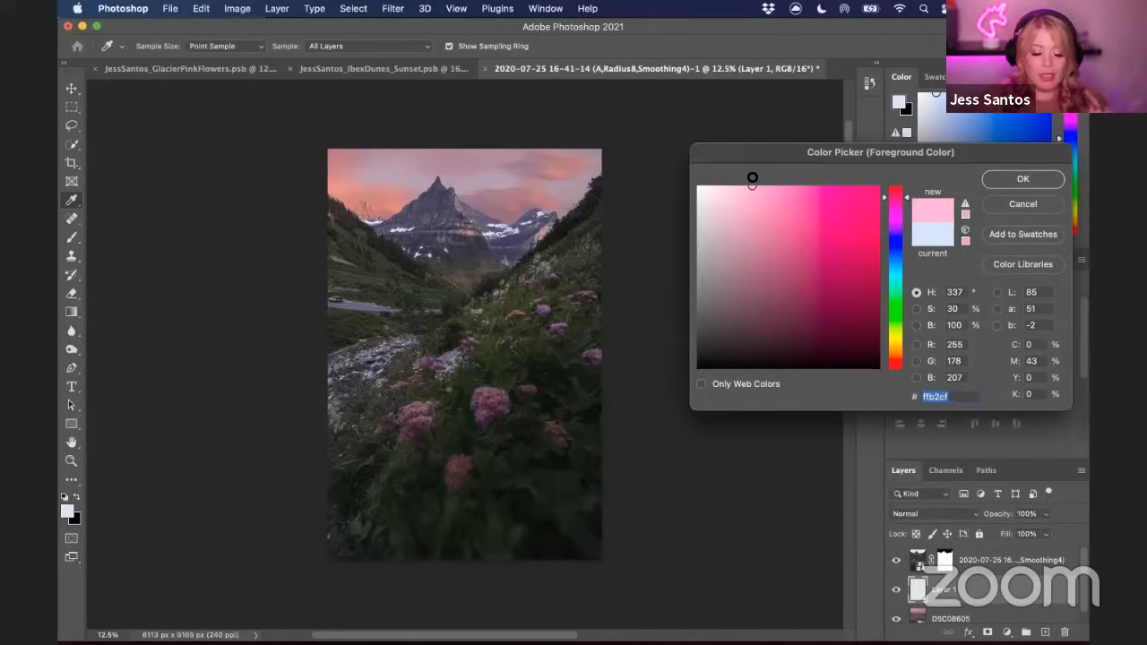
pyautogui.moveTo(752, 178); pyautogui.dragTo(736, 160)
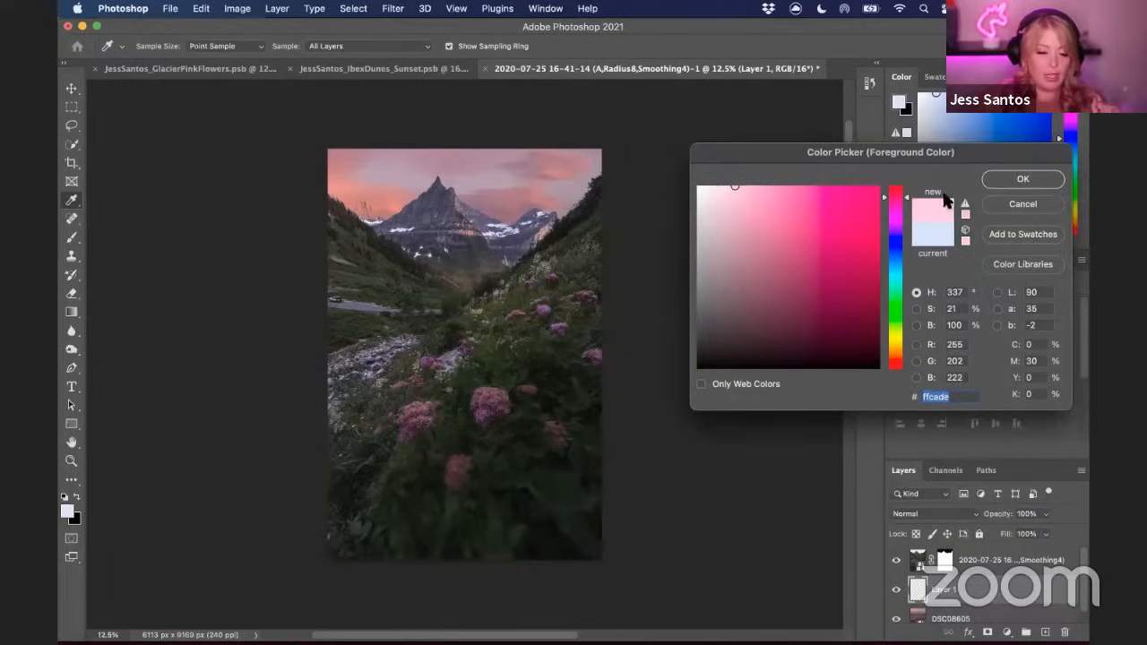
pyautogui.click(1022, 179)
# Draw a pink gradient on the new layer from mid-image up toward the peaks
pyautogui.press('g')
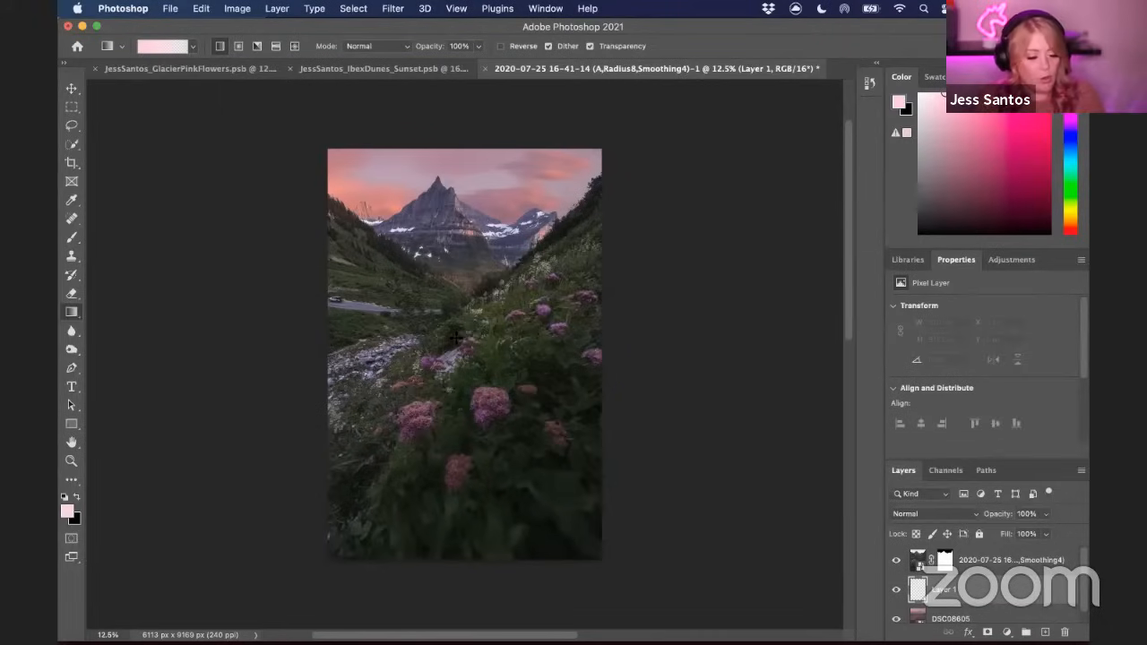
pyautogui.moveTo(456, 337); pyautogui.dragTo(457, 240)
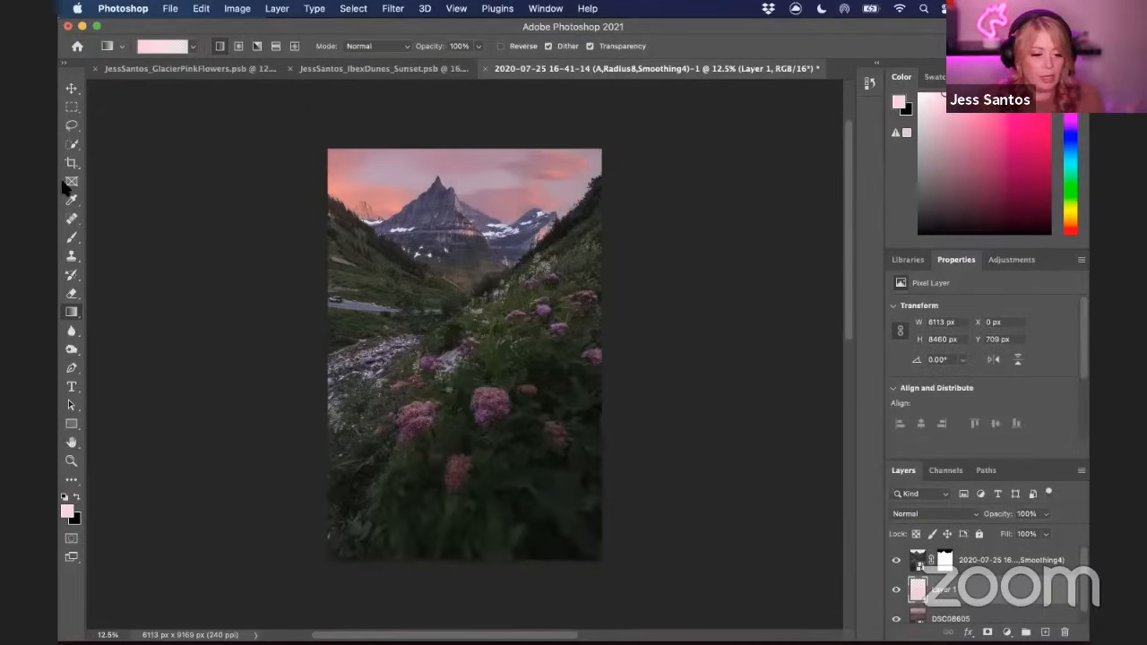
# Scale the gradient layer vertically to about 2959 px tall so it covers only the sky and peaks
pyautogui.click(69, 93)
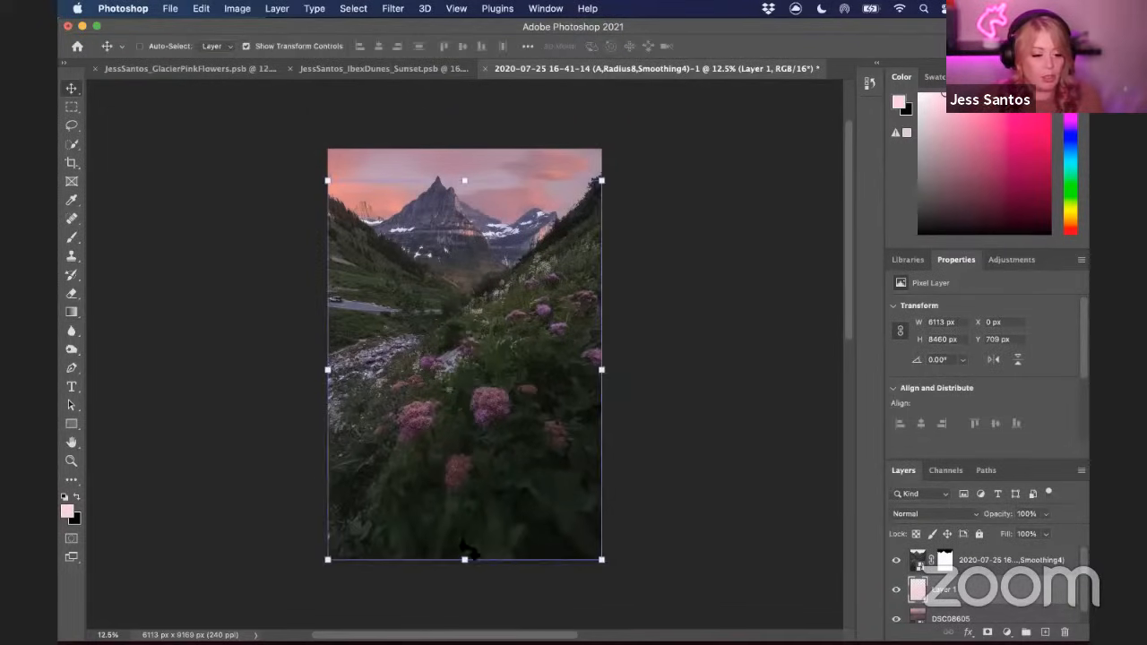
pyautogui.click(464, 561)
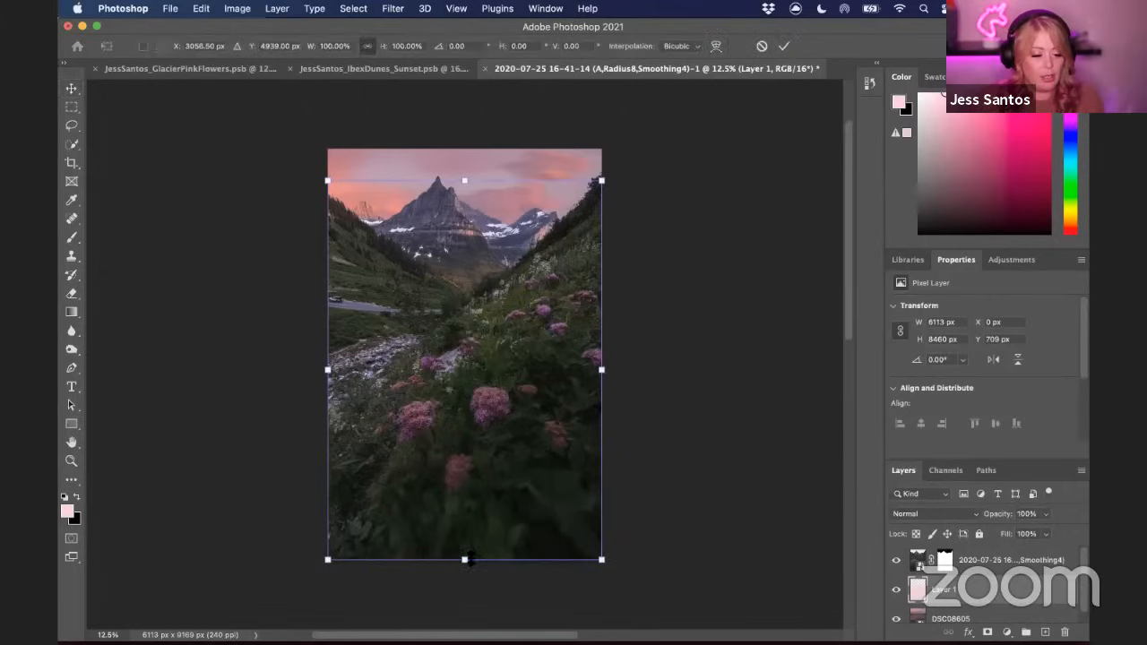
pyautogui.moveTo(469, 556); pyautogui.dragTo(466, 333)
pyautogui.moveTo(464, 182); pyautogui.dragTo(466, 173)
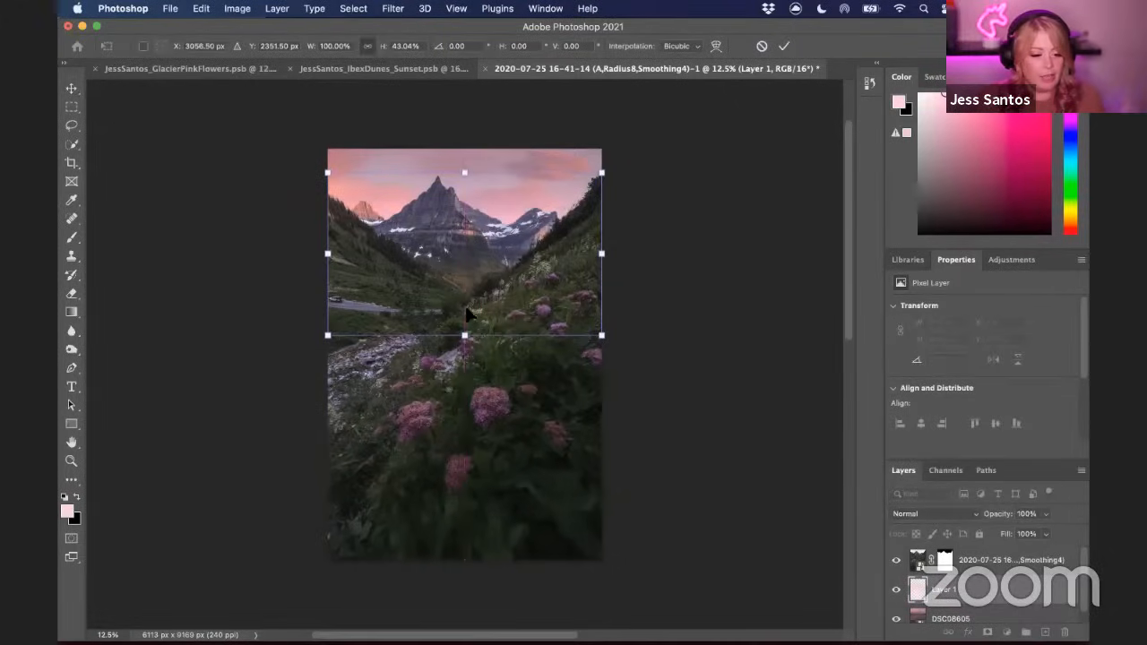
pyautogui.moveTo(466, 333); pyautogui.dragTo(464, 304)
pyautogui.press('Return')
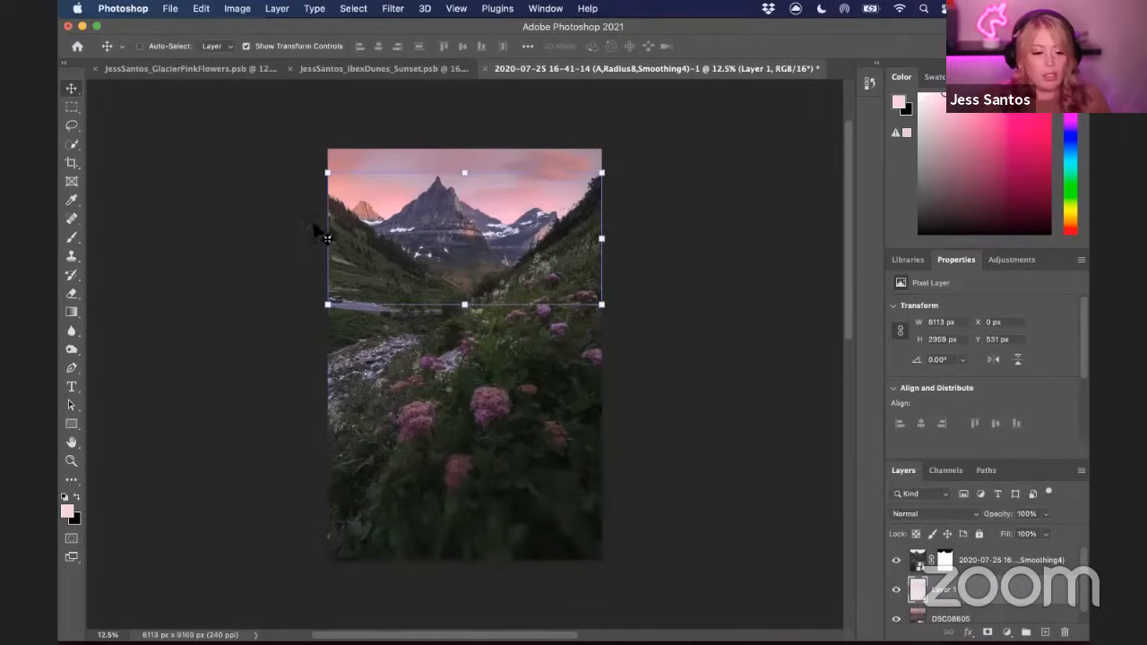
# Set the gradient layer's blend mode to Soft Light and its opacity to 76%
pyautogui.click(953, 518)
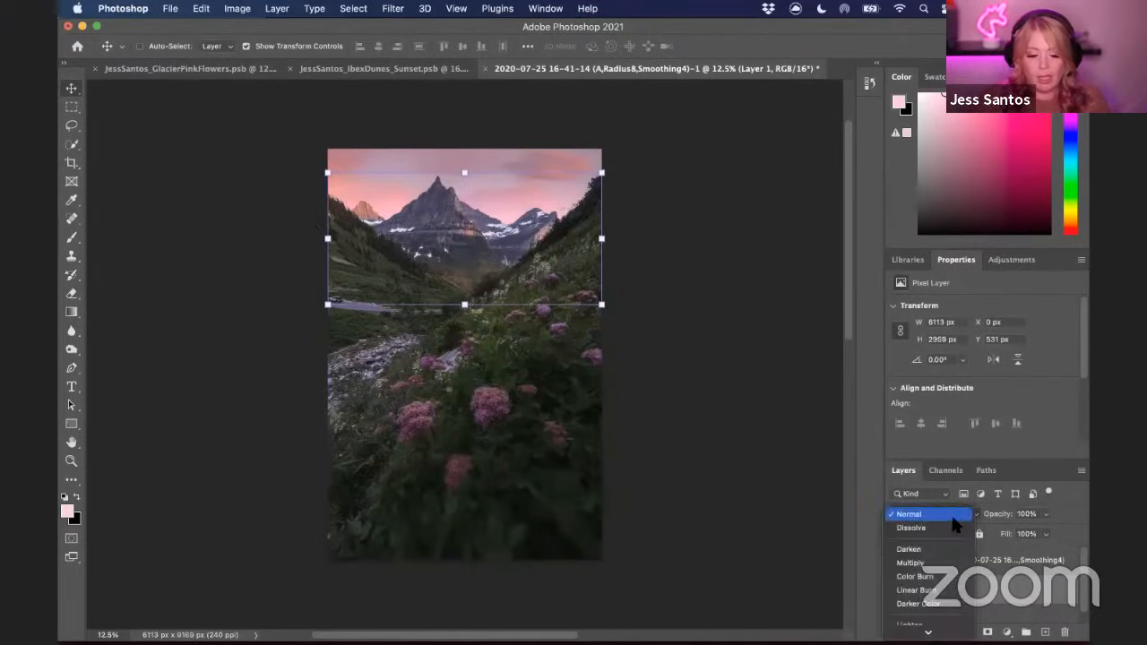
pyautogui.scroll(-5, 955, 524)
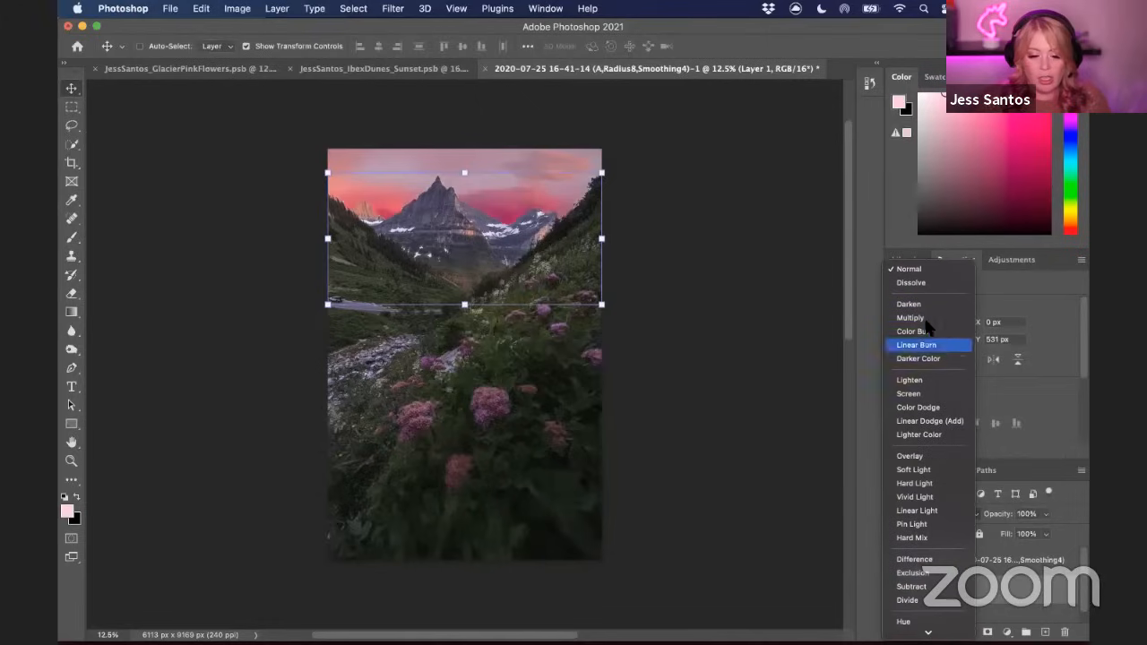
pyautogui.click(913, 470)
pyautogui.click(1045, 513)
pyautogui.moveTo(1051, 535)
pyautogui.mouseDown()
pyautogui.moveTo(1017, 535)
pyautogui.moveTo(1031, 535)
pyautogui.mouseUp()
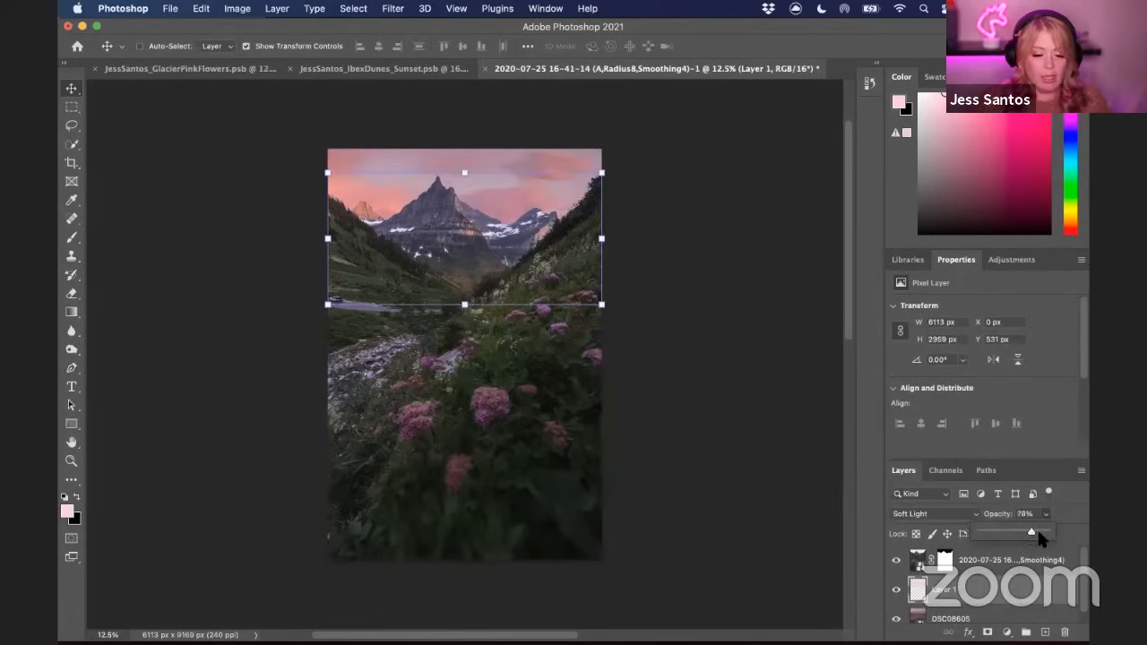
pyautogui.moveTo(1035, 535); pyautogui.dragTo(1039, 534)
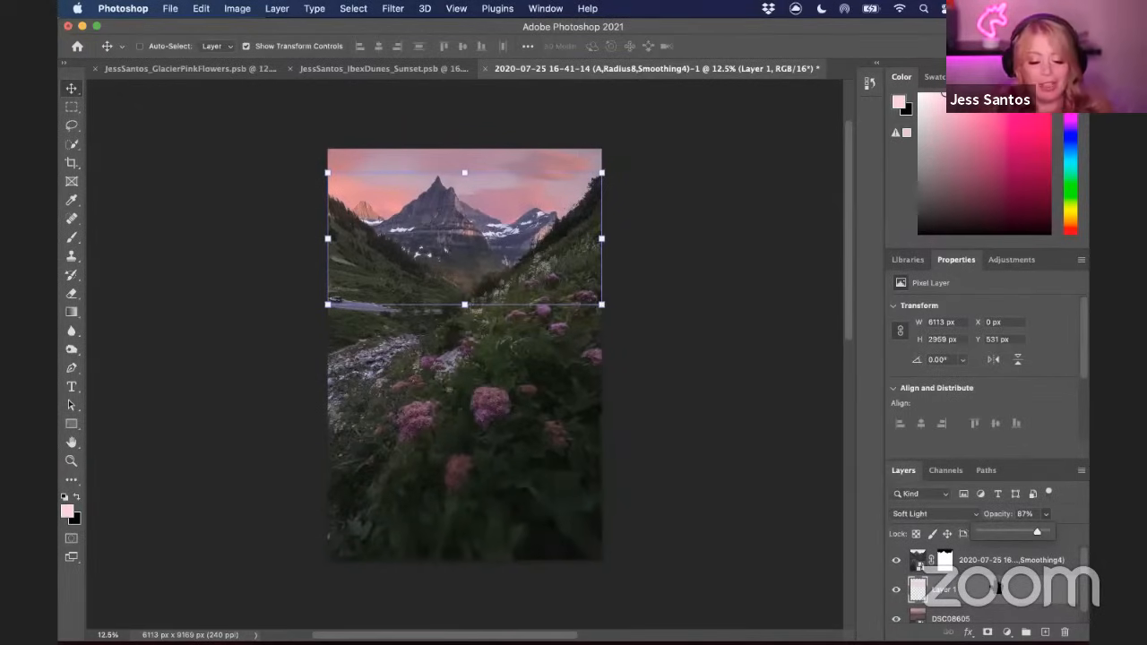
pyautogui.moveTo(1039, 532); pyautogui.dragTo(1032, 535)
pyautogui.click(1046, 513)
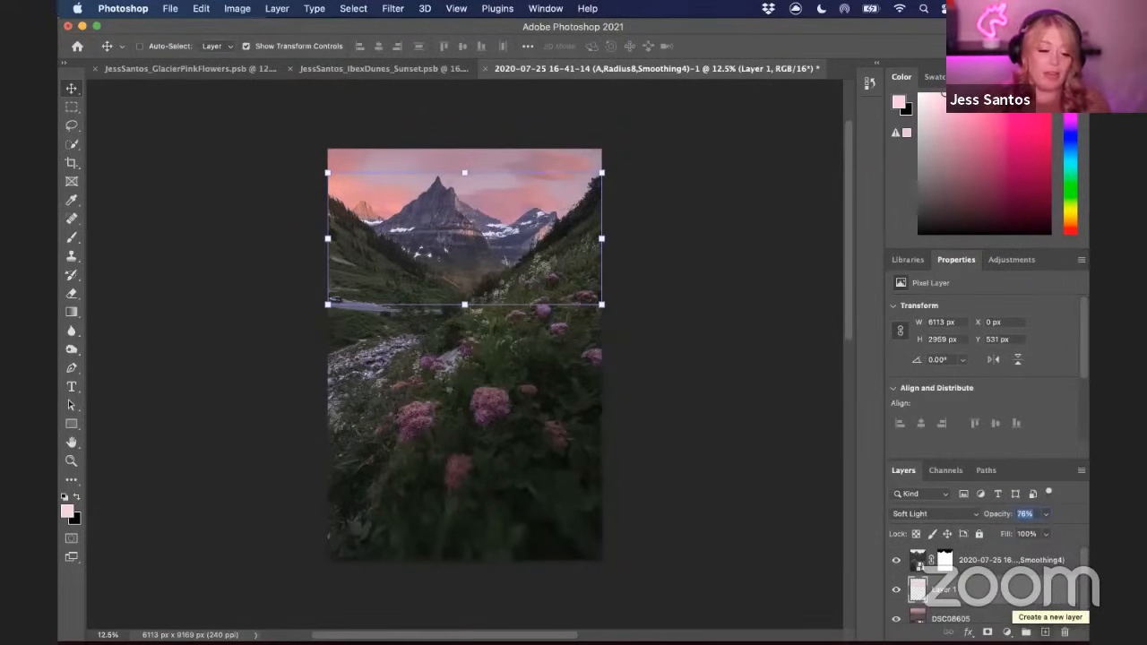
# Add another new layer and set the foreground colour to pink ffb3d0
pyautogui.click(1045, 632)
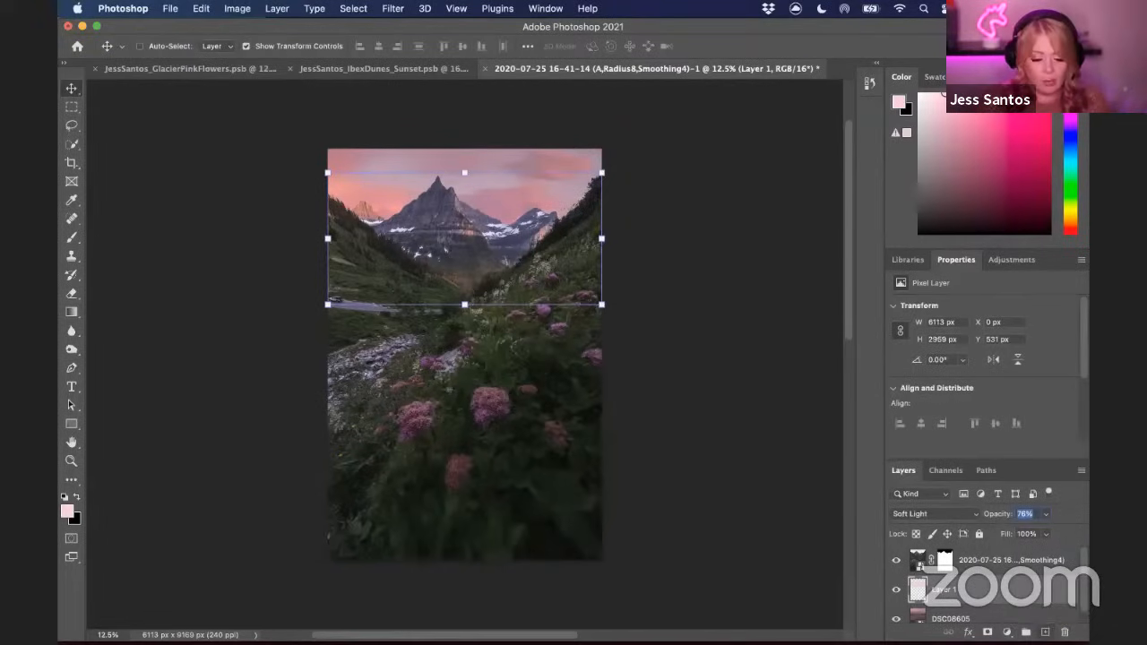
pyautogui.click(68, 510)
pyautogui.moveTo(738, 185); pyautogui.dragTo(752, 181)
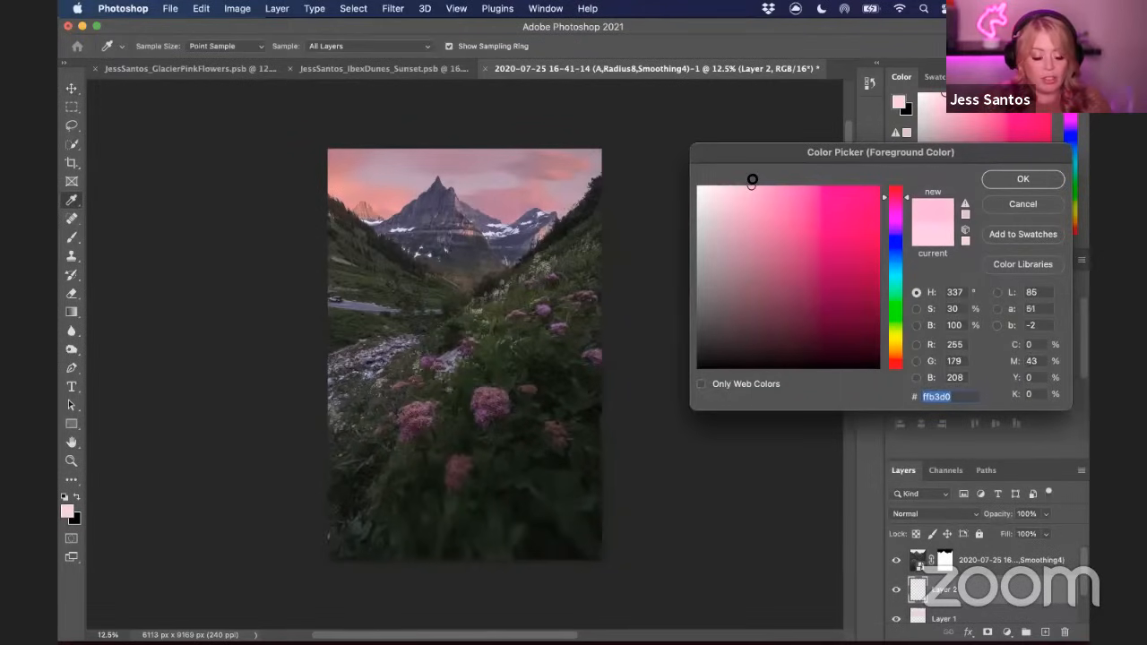
pyautogui.click(995, 178)
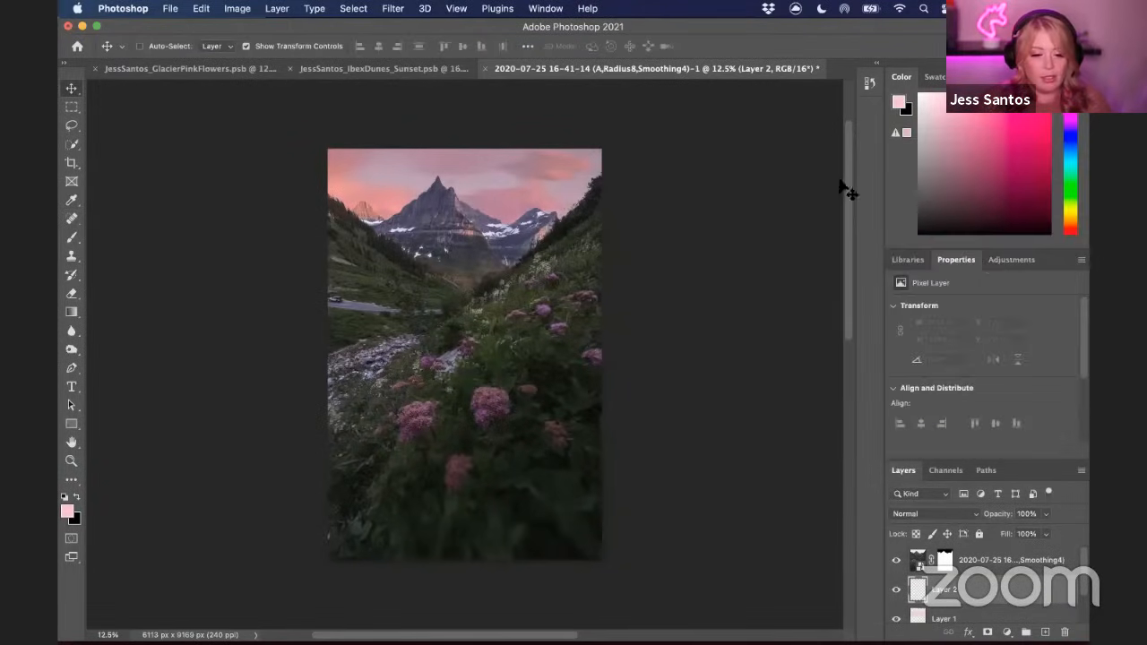
# Draw a pink gradient on this layer from the valley up toward the sky
pyautogui.click(71, 314)
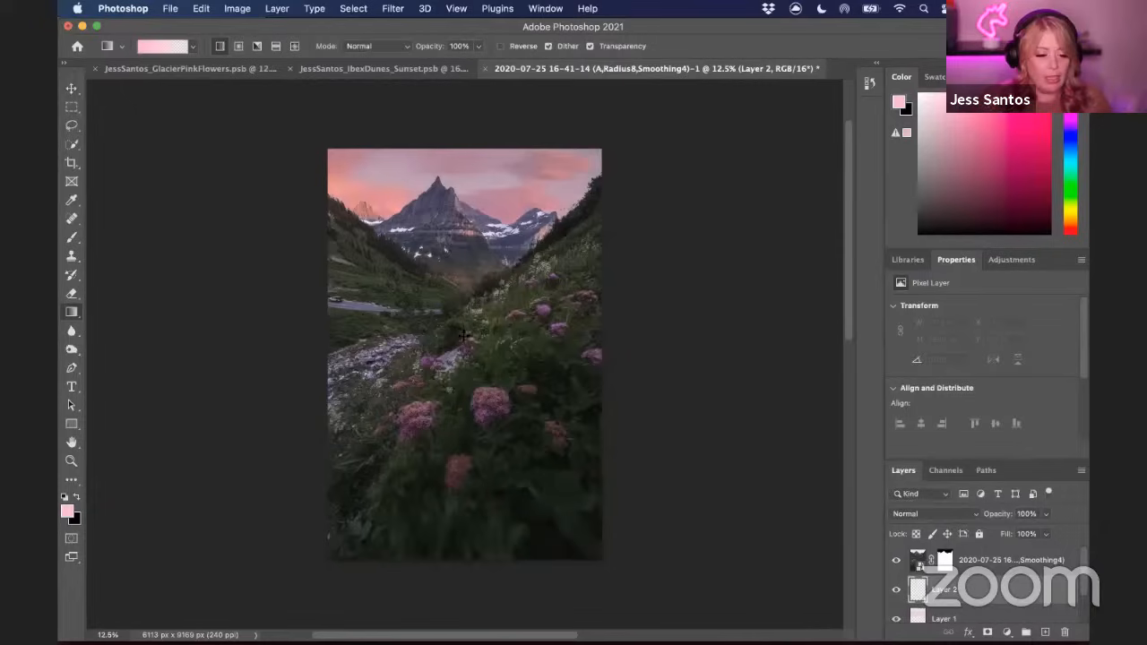
pyautogui.moveTo(463, 336); pyautogui.dragTo(476, 181)
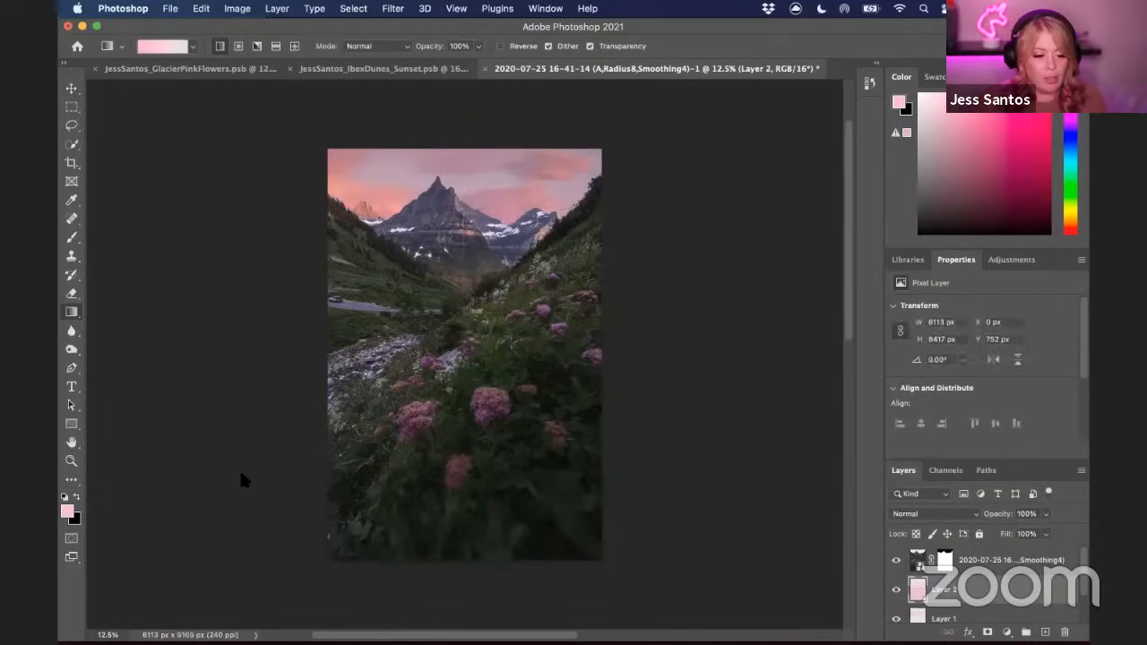
# Scale the second gradient layer down to about 4419 px tall, covering the upper half of the image
pyautogui.click(72, 90)
pyautogui.moveTo(464, 559); pyautogui.dragTo(476, 380)
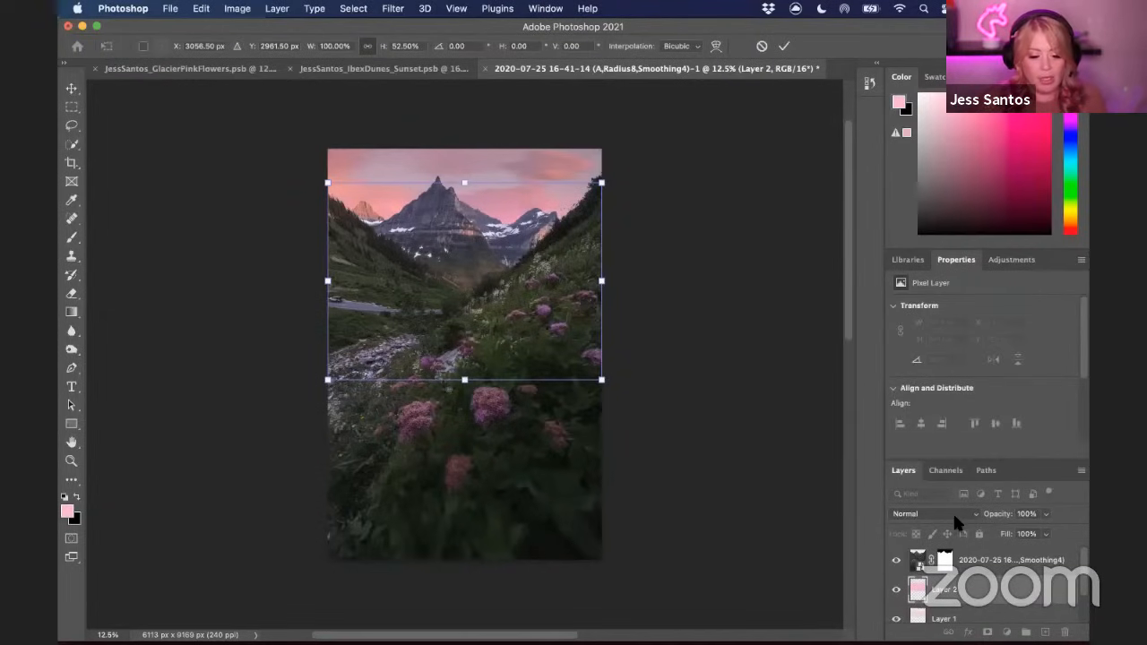
pyautogui.press('Return')
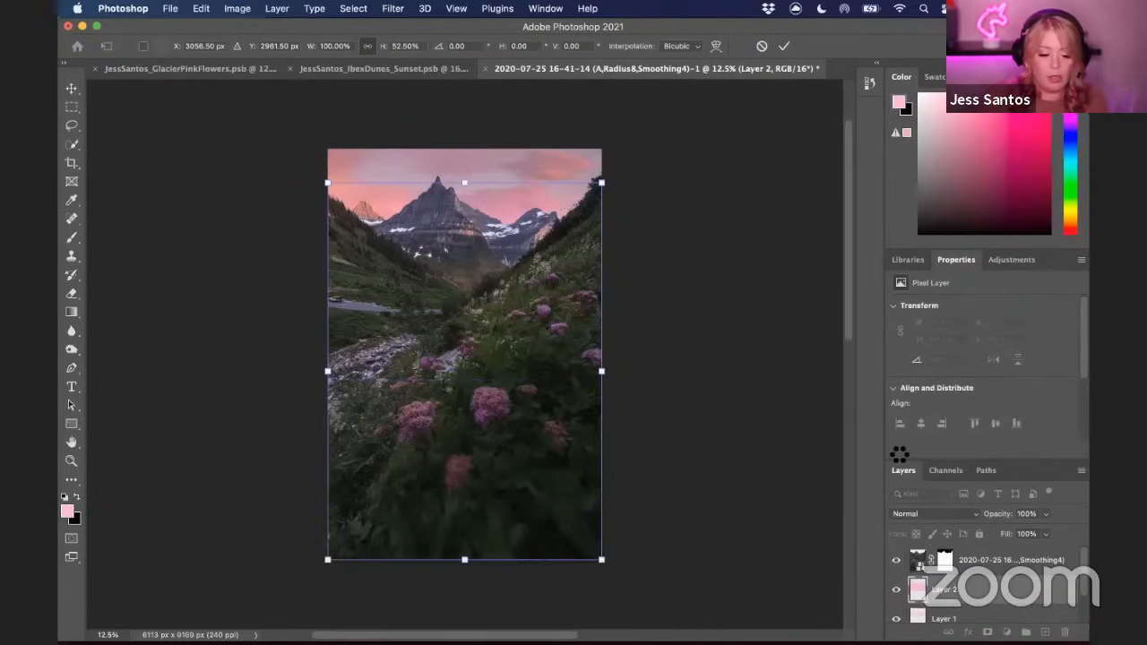
# Set the second gradient layer to Soft Light blend mode at 67% opacity
pyautogui.click(934, 514)
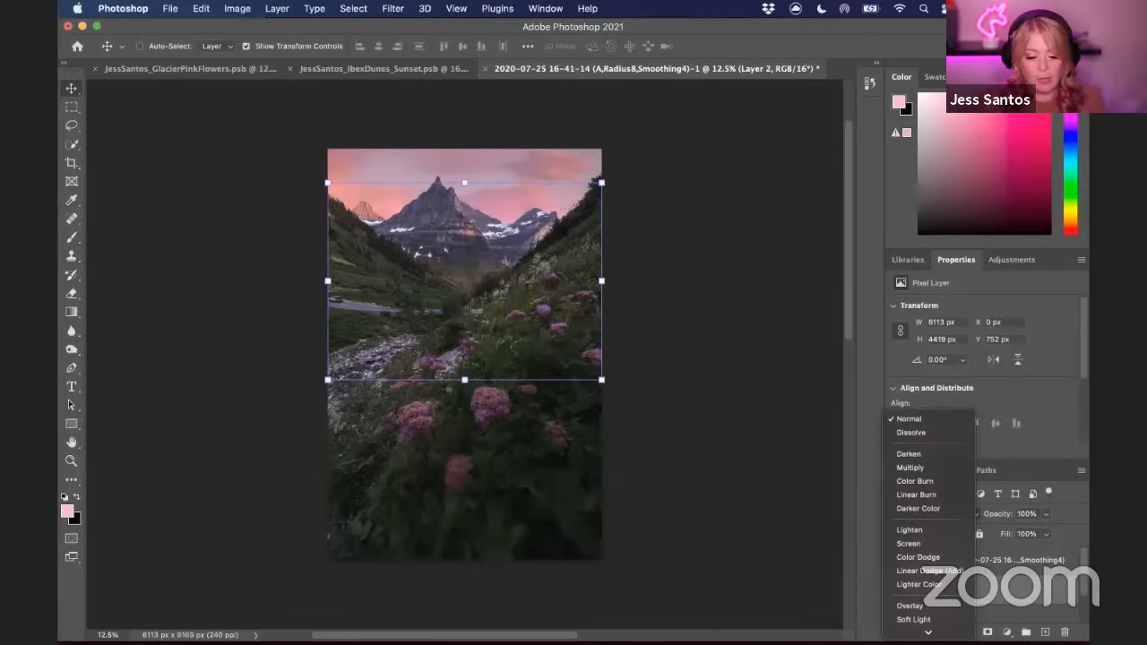
pyautogui.click(941, 565)
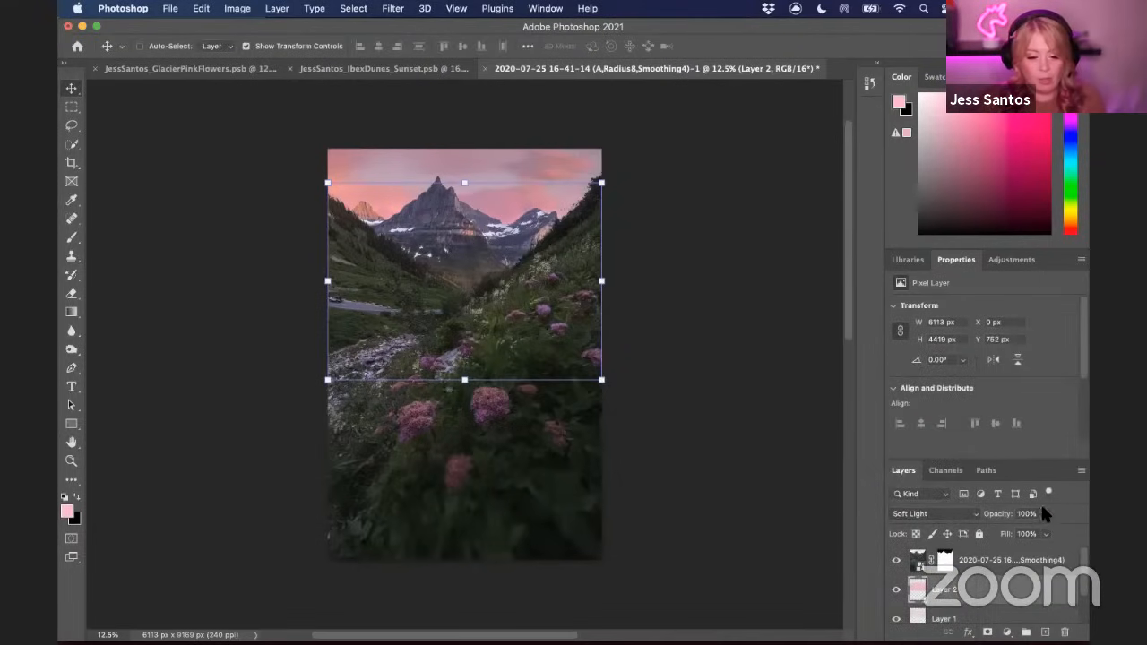
pyautogui.click(1045, 514)
pyautogui.moveTo(1048, 533); pyautogui.dragTo(1023, 535)
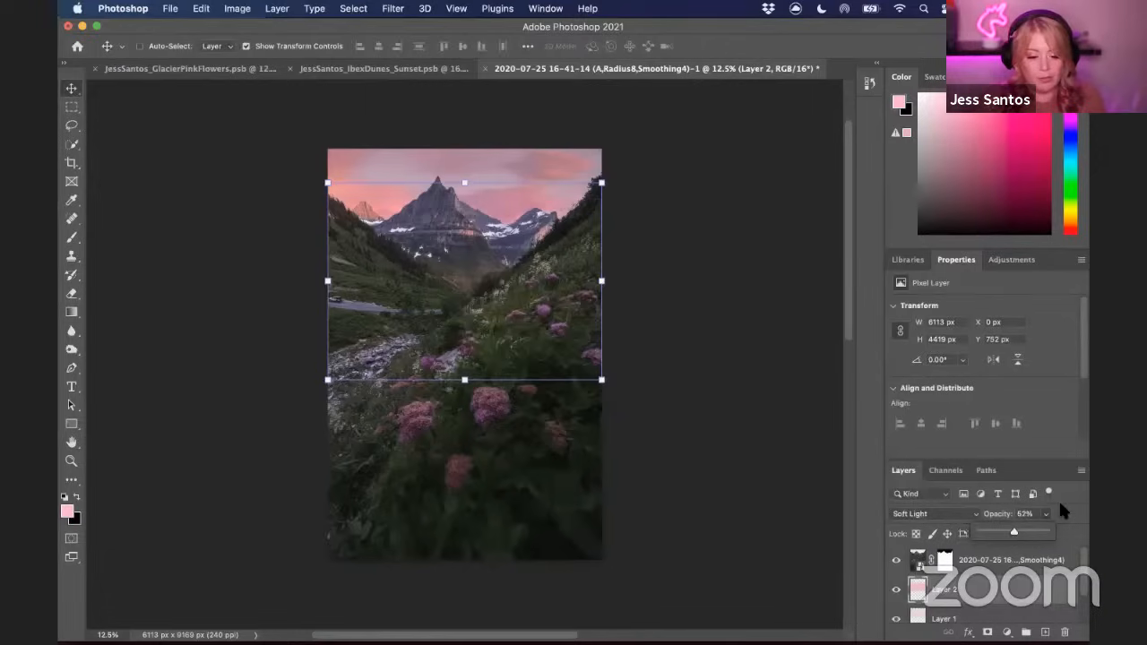
# Toggle the visibility of the two gradient layers to compare the image with and without the pink glow
pyautogui.click(896, 589)
pyautogui.click(896, 589)
pyautogui.click(896, 618)
pyautogui.click(896, 618)
pyautogui.click(896, 622)
pyautogui.click(896, 621)
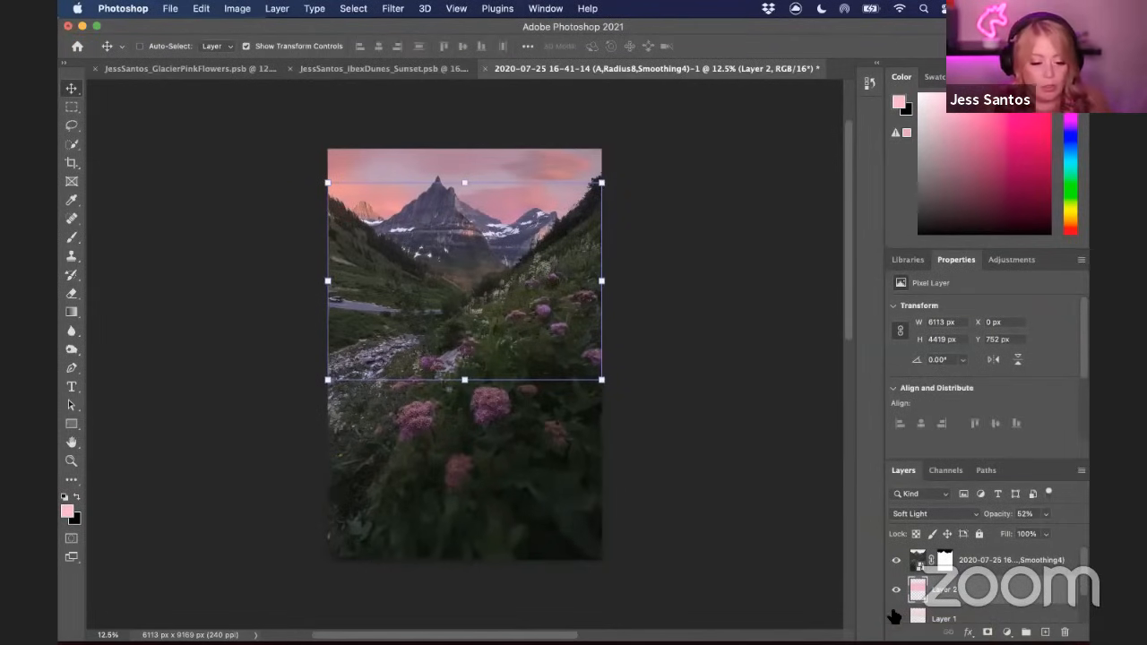
# Browse the other open documents and their layer stacks for reference before returning to the mountain image
pyautogui.click(1056, 566)
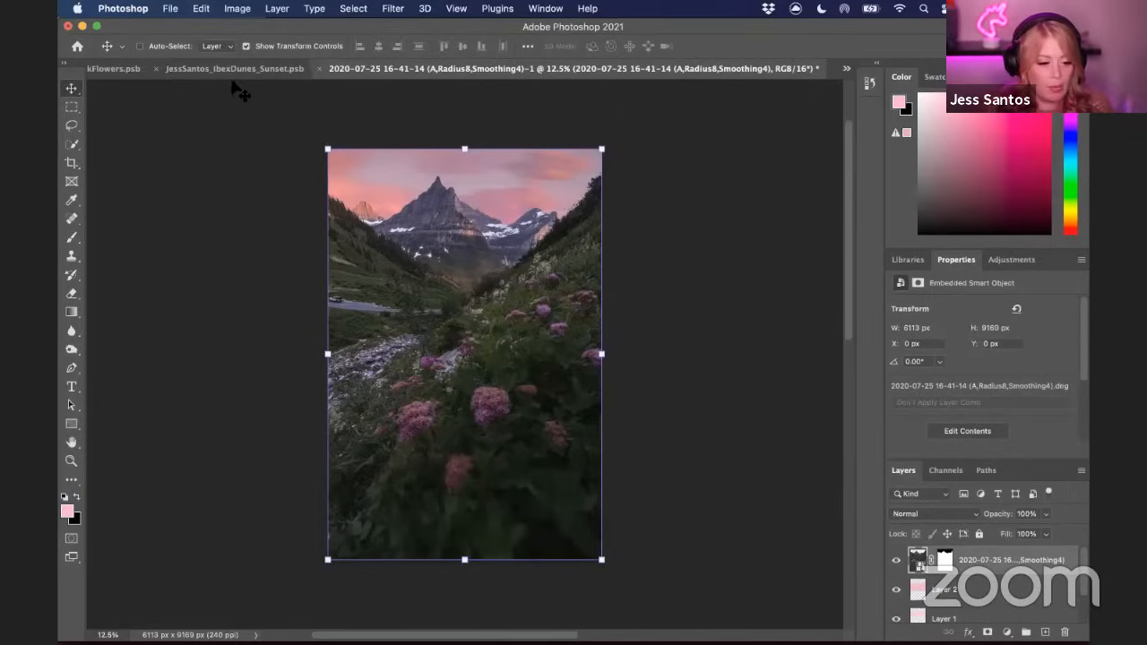
pyautogui.click(103, 75)
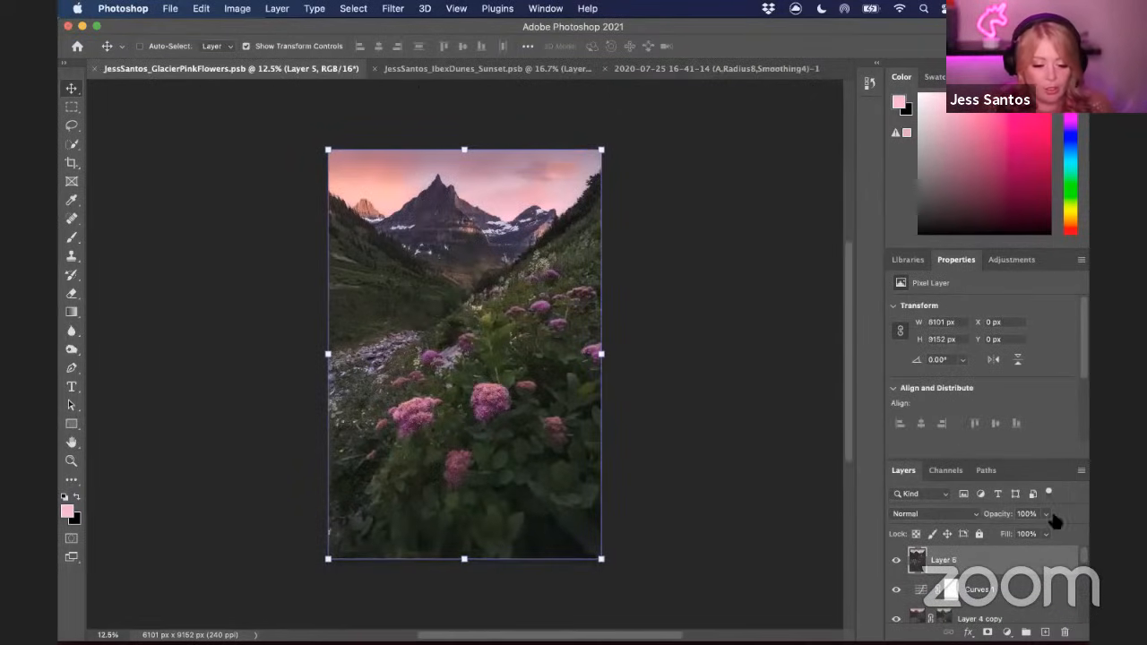
pyautogui.moveTo(897, 562); pyautogui.dragTo(899, 621)
pyautogui.scroll(-5, 905, 599)
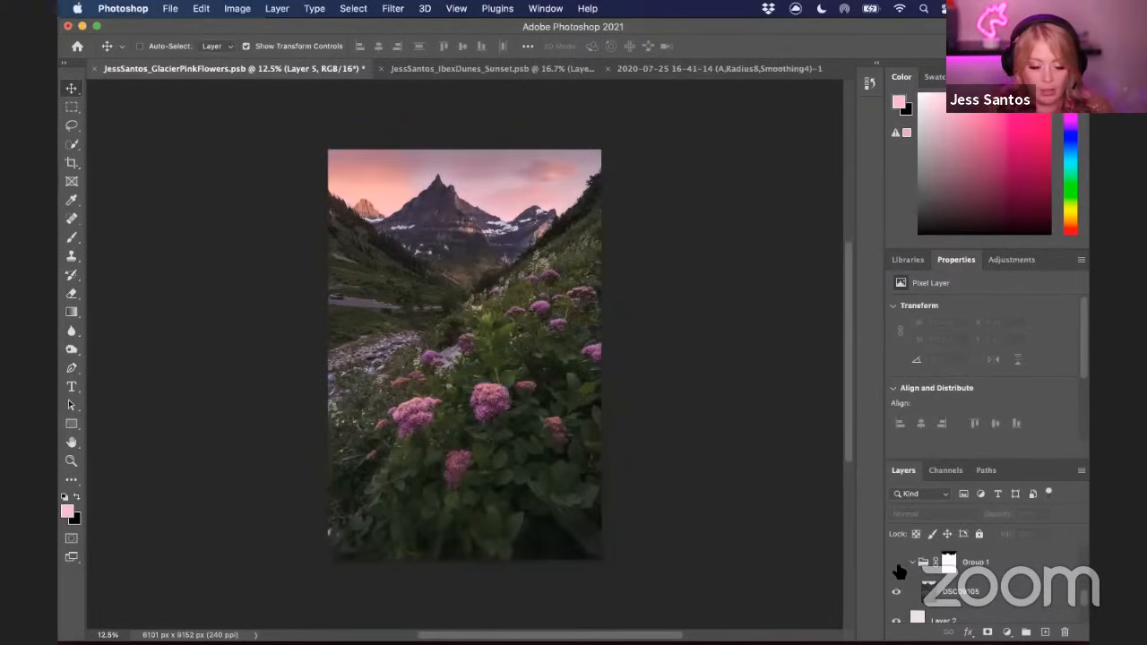
pyautogui.scroll(1, 909, 582)
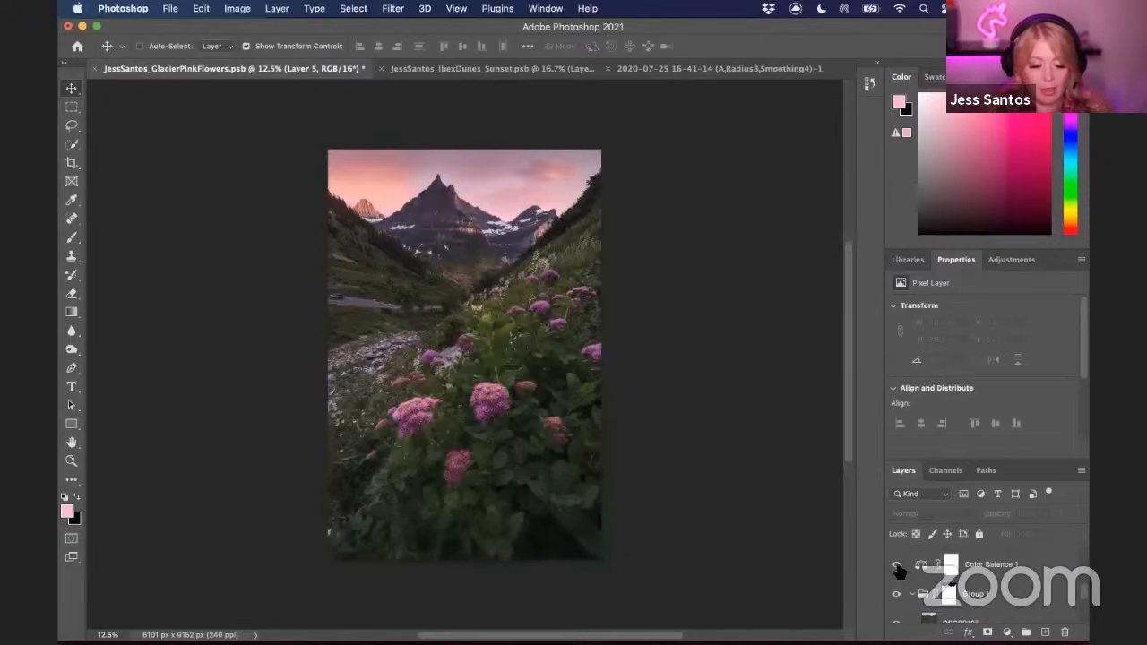
pyautogui.scroll(-3, 899, 570)
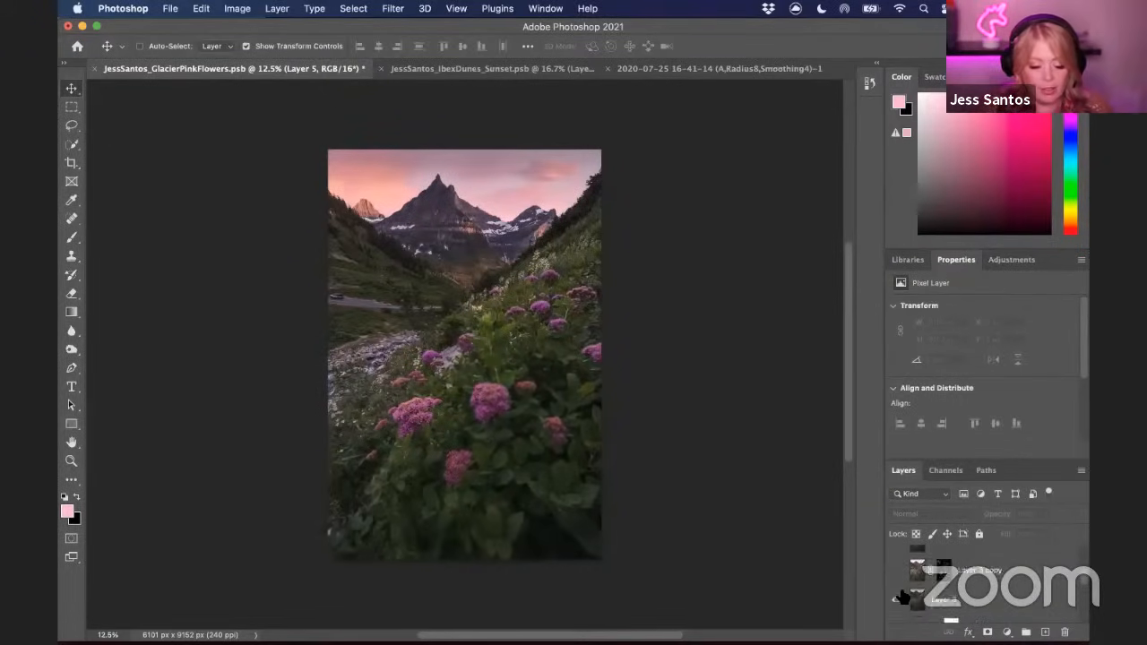
pyautogui.scroll(-2, 903, 599)
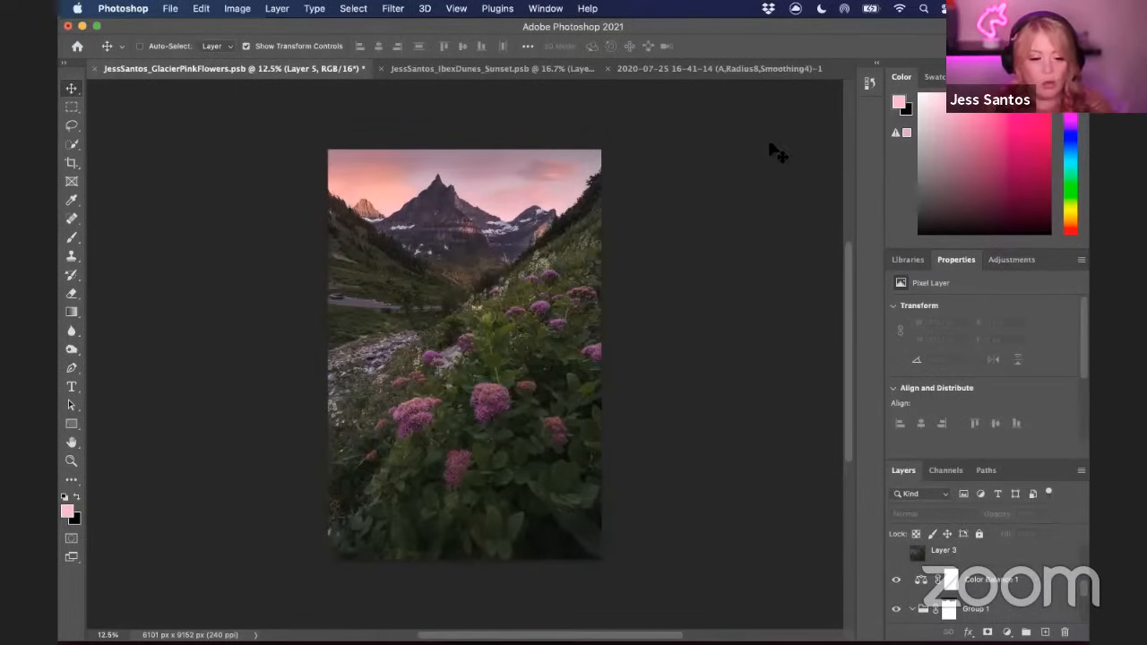
pyautogui.click(419, 72)
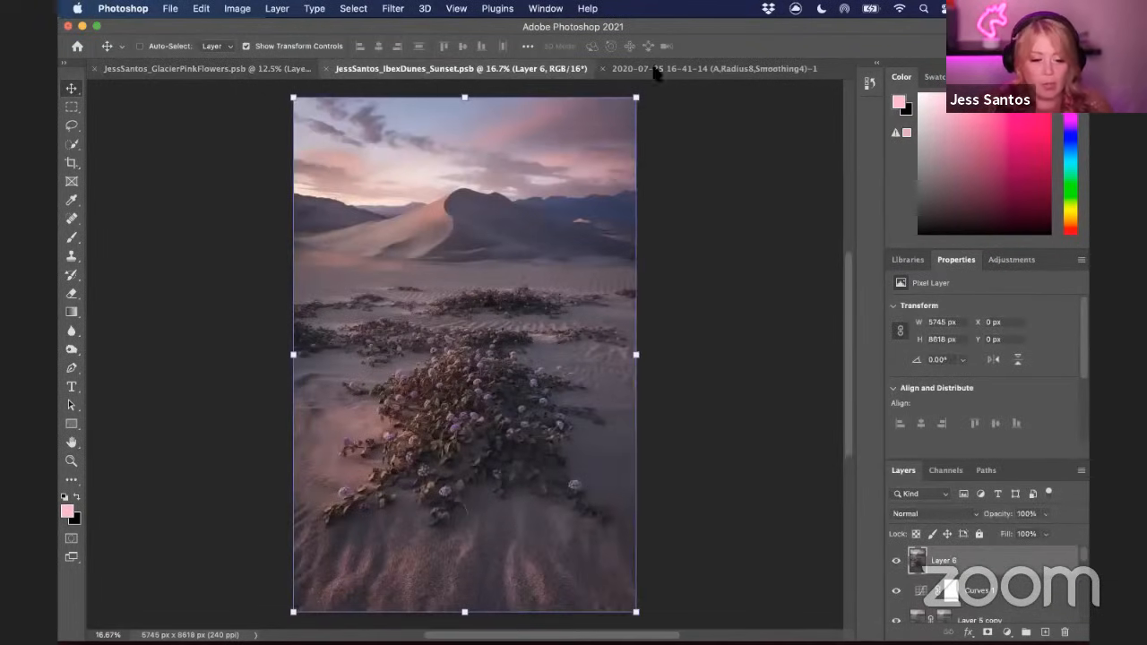
pyautogui.click(729, 70)
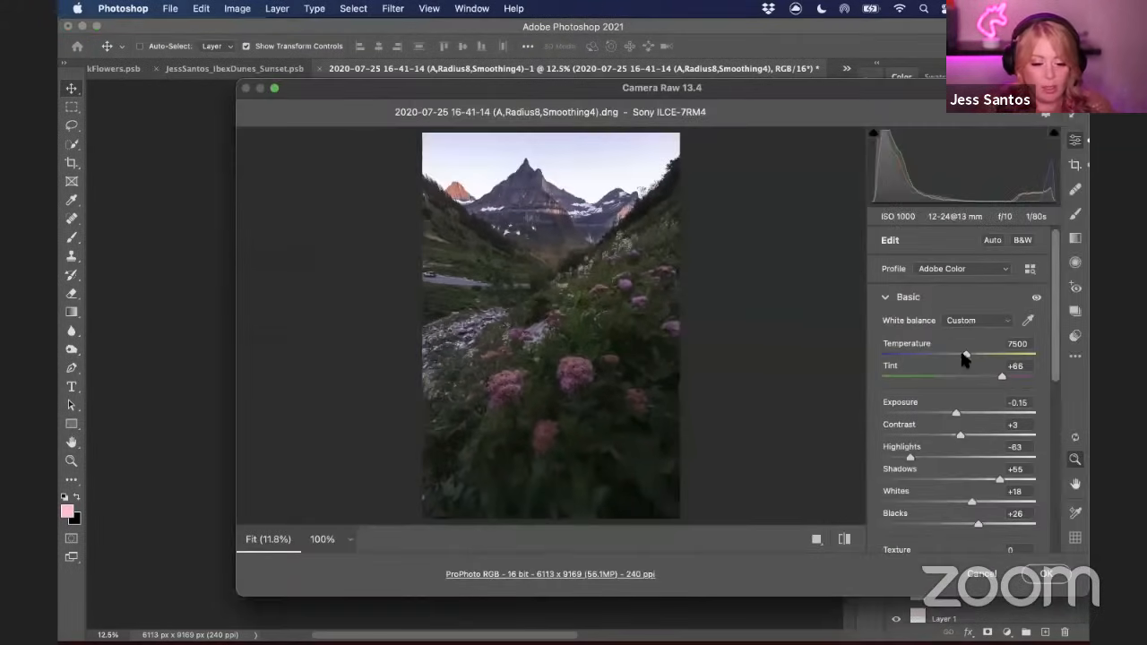
# In Camera Raw, set Temperature to 8200 and add a graduated filter from the foreground up to the valley
pyautogui.moveTo(965, 356); pyautogui.dragTo(977, 358)
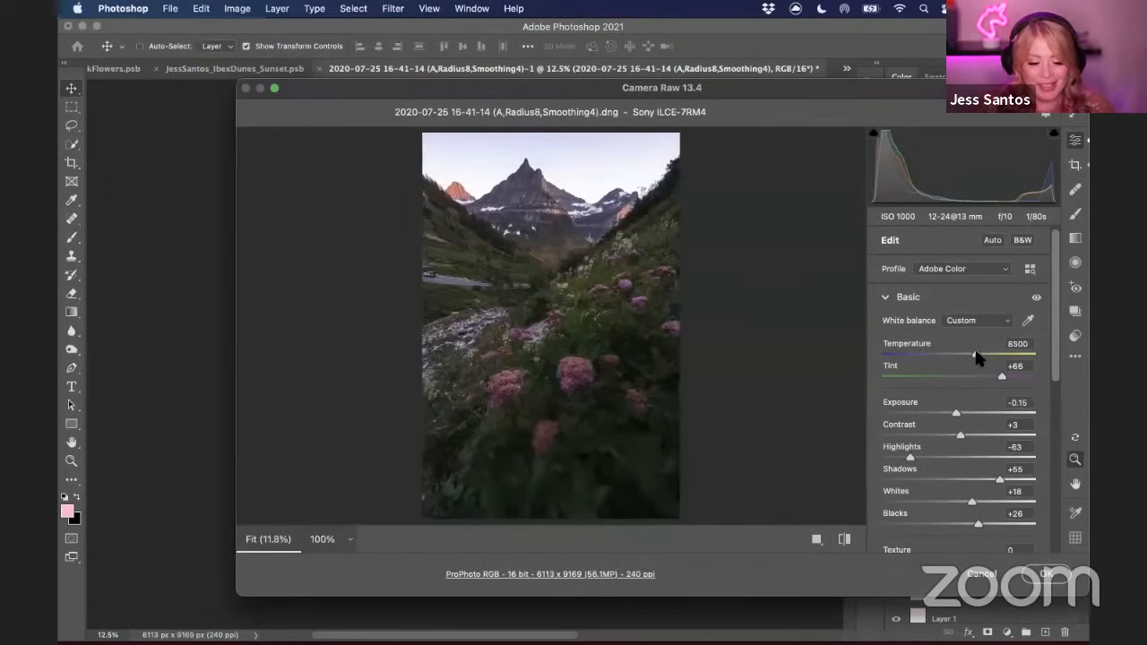
pyautogui.moveTo(976, 360); pyautogui.dragTo(975, 360)
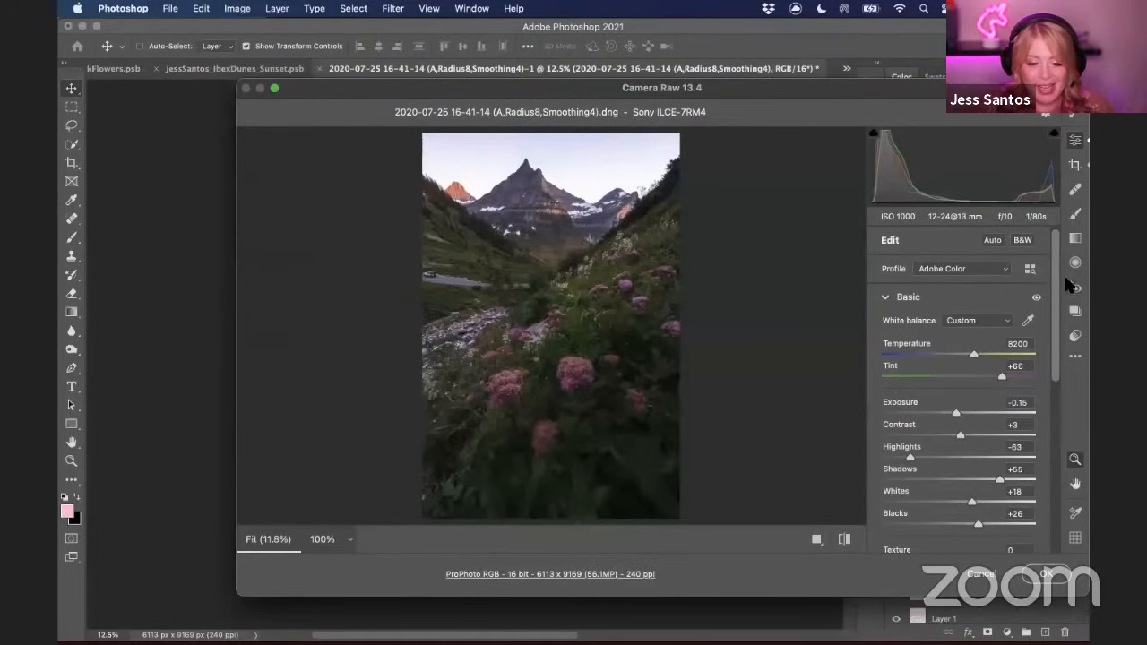
pyautogui.click(1075, 241)
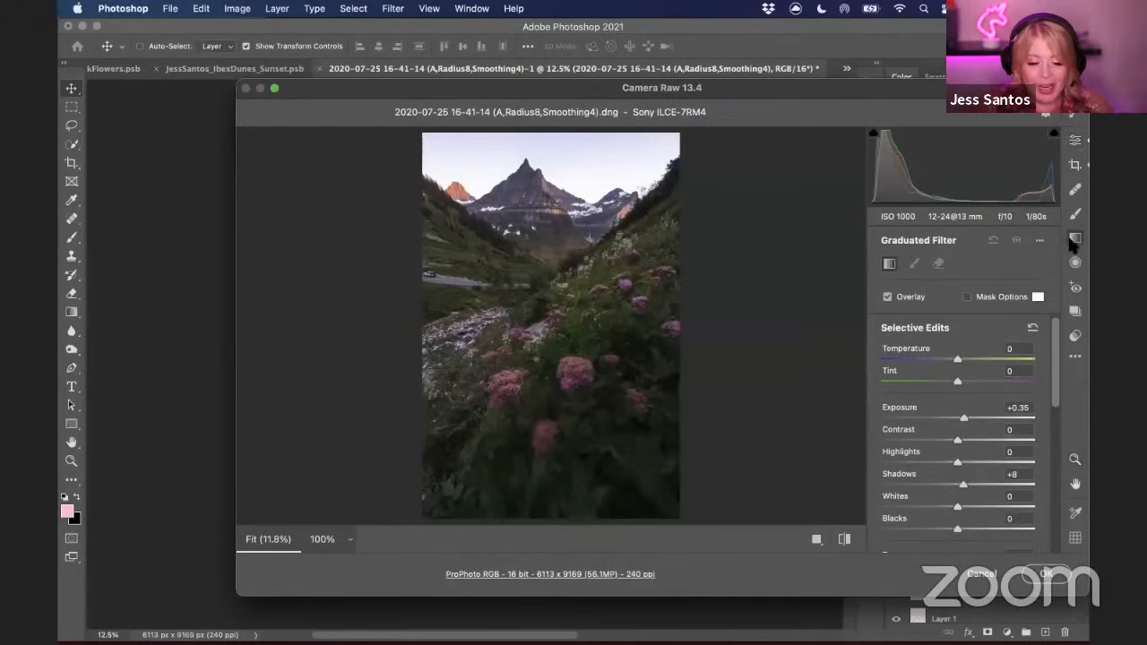
pyautogui.moveTo(957, 358); pyautogui.dragTo(959, 358)
pyautogui.moveTo(609, 495); pyautogui.dragTo(566, 236)
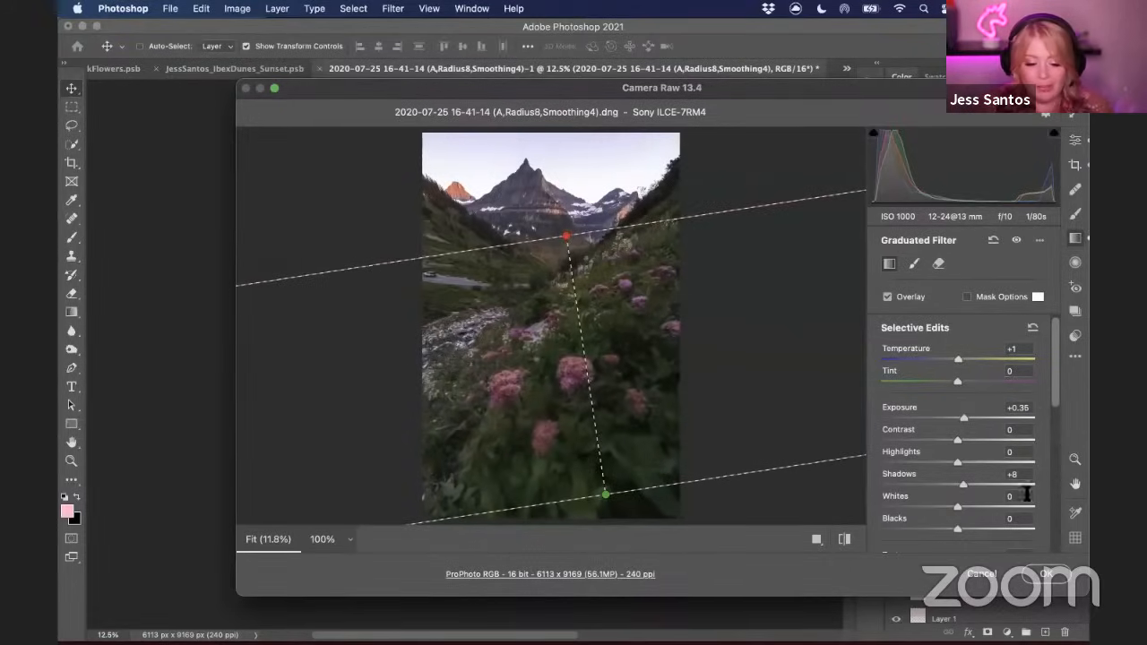
pyautogui.click(1033, 328)
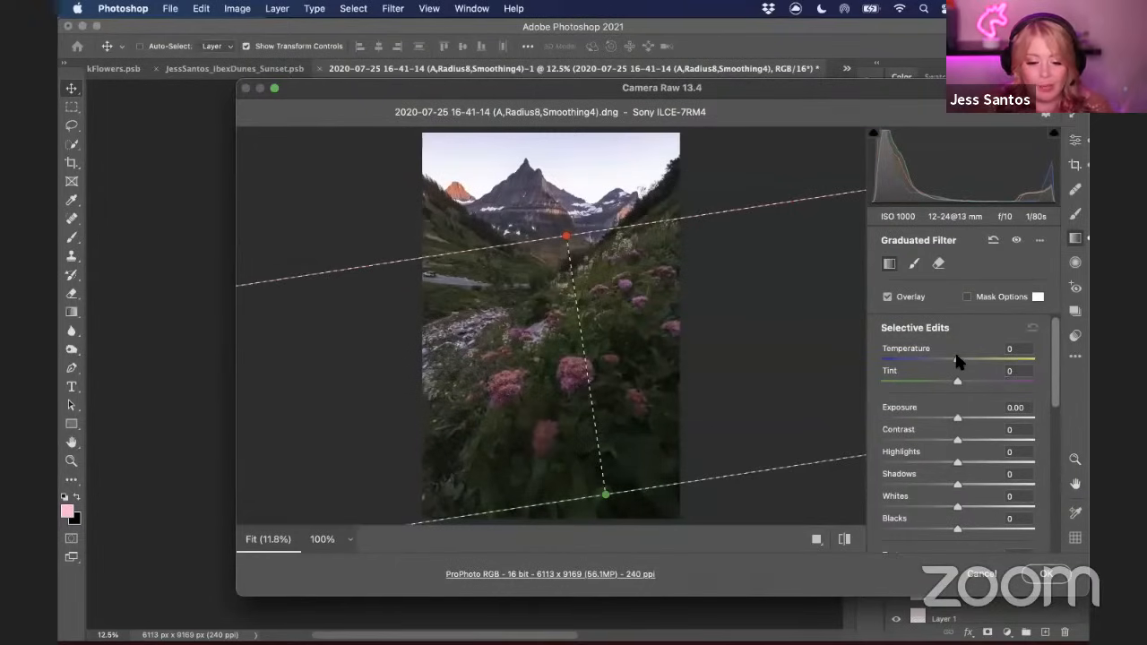
pyautogui.moveTo(956, 357); pyautogui.dragTo(952, 359)
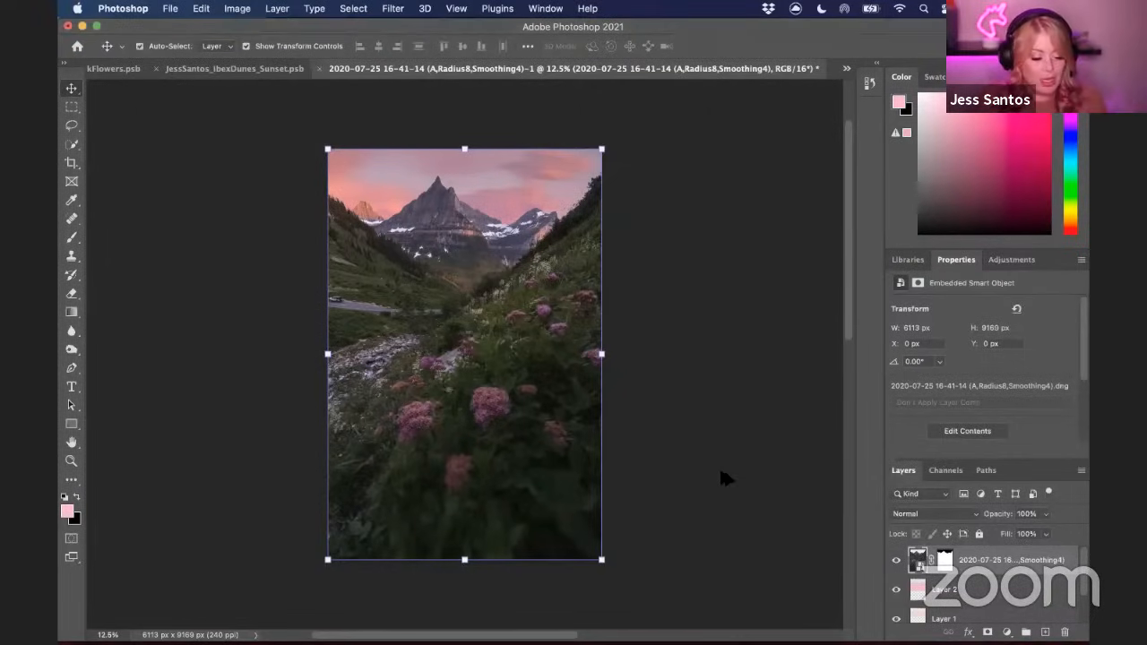
# Stamp all visible layers into a new merged layer and duplicate that layer
pyautogui.press('super+alt+shift+e')
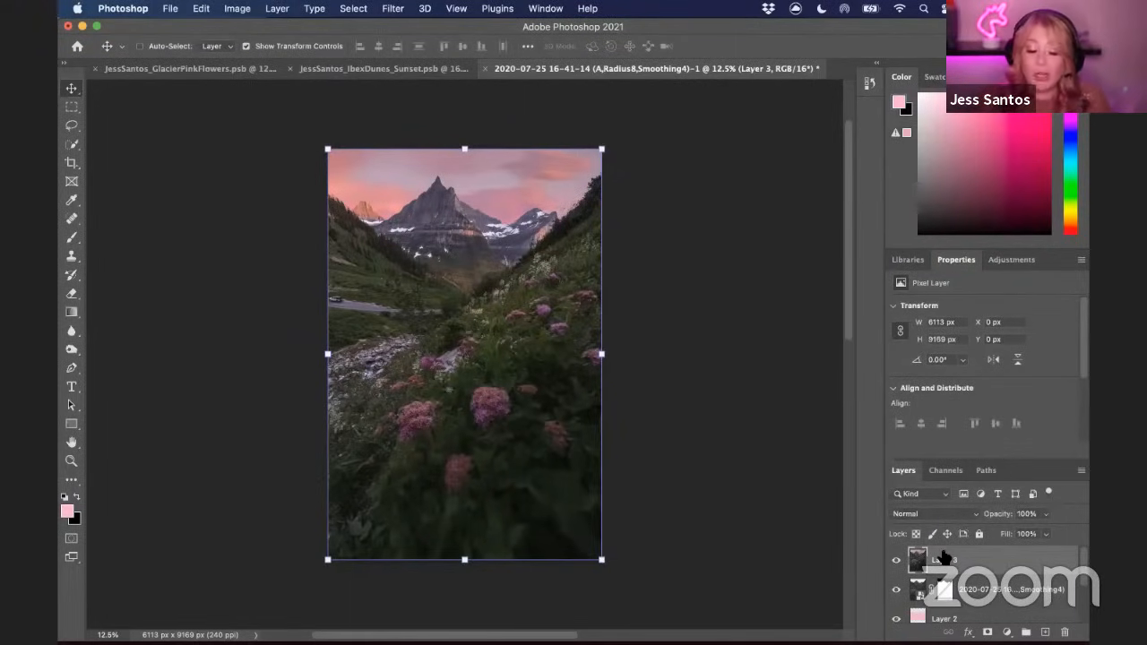
pyautogui.moveTo(1084, 581)
pyautogui.mouseDown()
pyautogui.moveTo(1083, 623)
pyautogui.moveTo(1087, 567)
pyautogui.mouseUp()
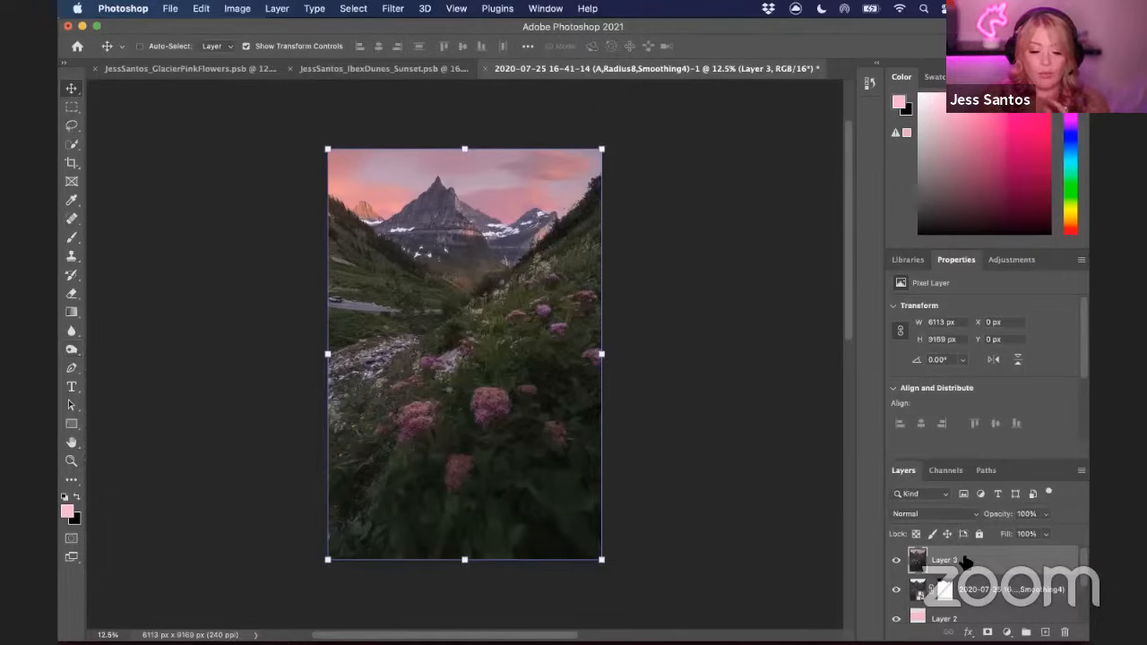
pyautogui.press('super+j')
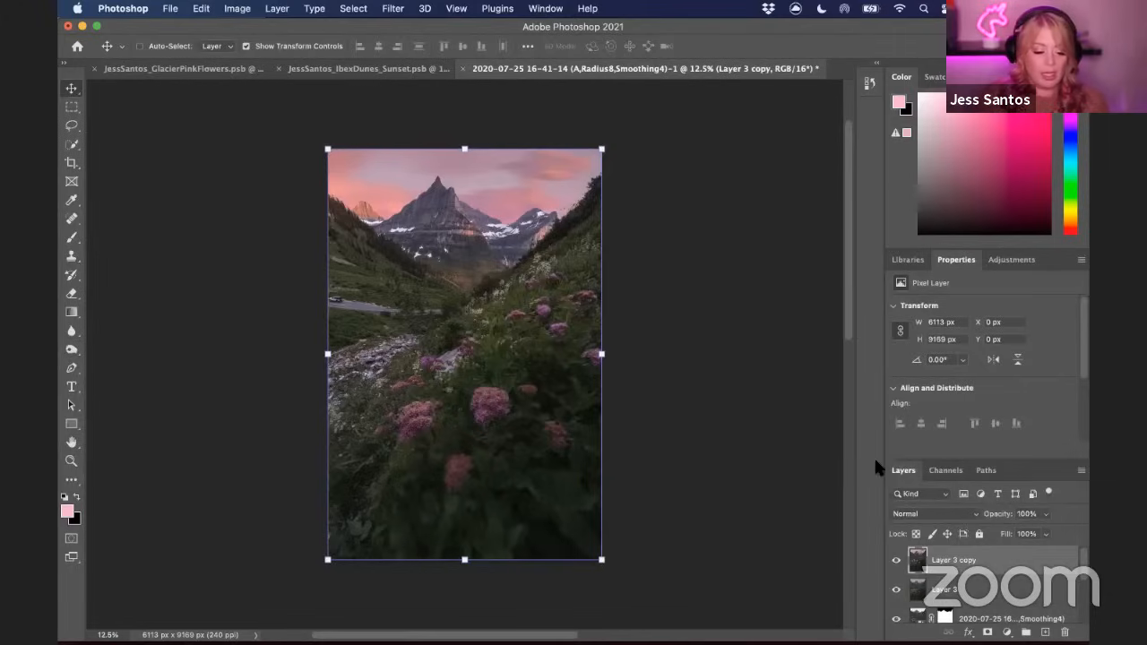
# Brighten the duplicated layer with Levels, moving the white input point to 173
pyautogui.press('super+l')
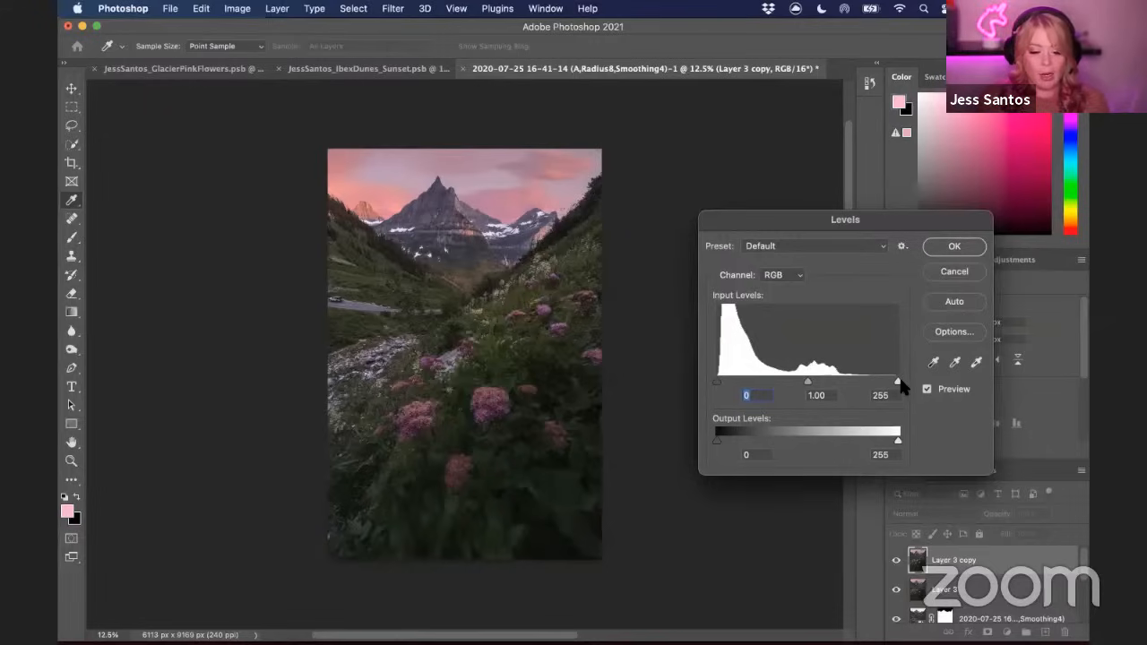
pyautogui.moveTo(893, 382); pyautogui.dragTo(852, 383)
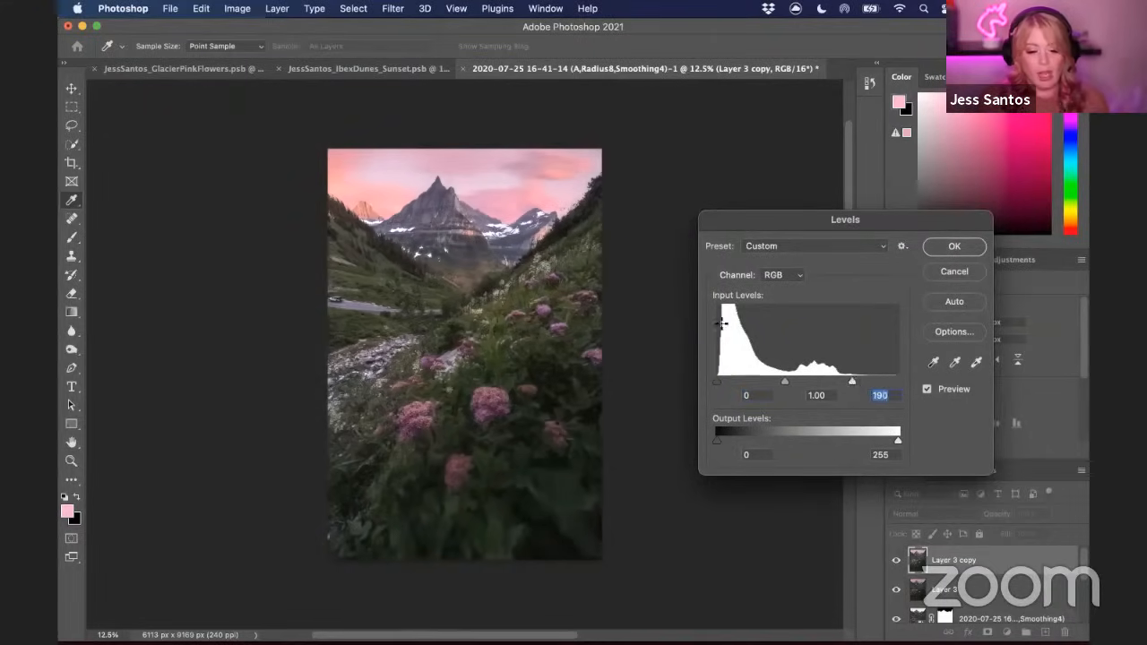
pyautogui.moveTo(853, 383)
pyautogui.mouseDown()
pyautogui.moveTo(832, 383)
pyautogui.moveTo(851, 385)
pyautogui.mouseUp()
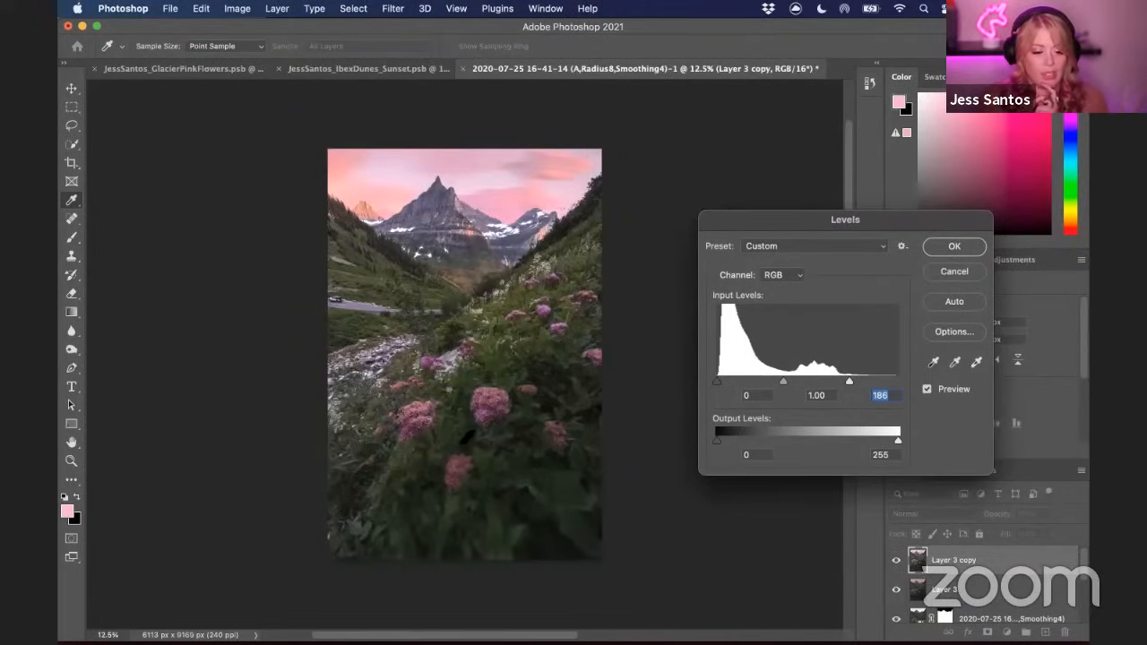
pyautogui.moveTo(845, 378); pyautogui.dragTo(840, 383)
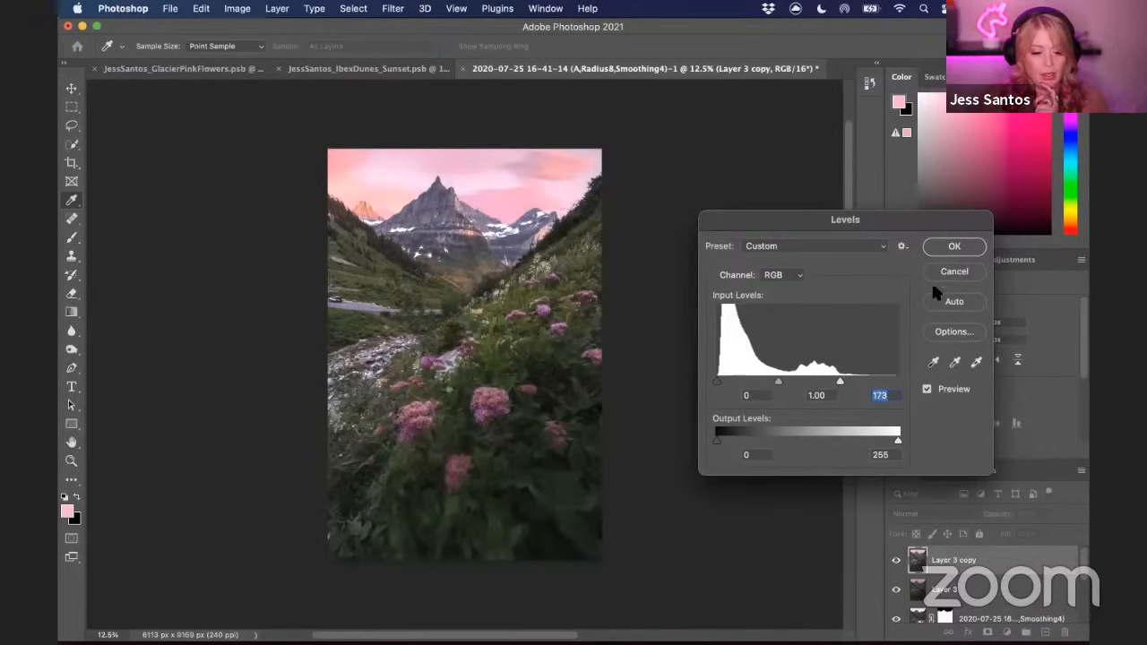
pyautogui.click(937, 253)
pyautogui.press('v')
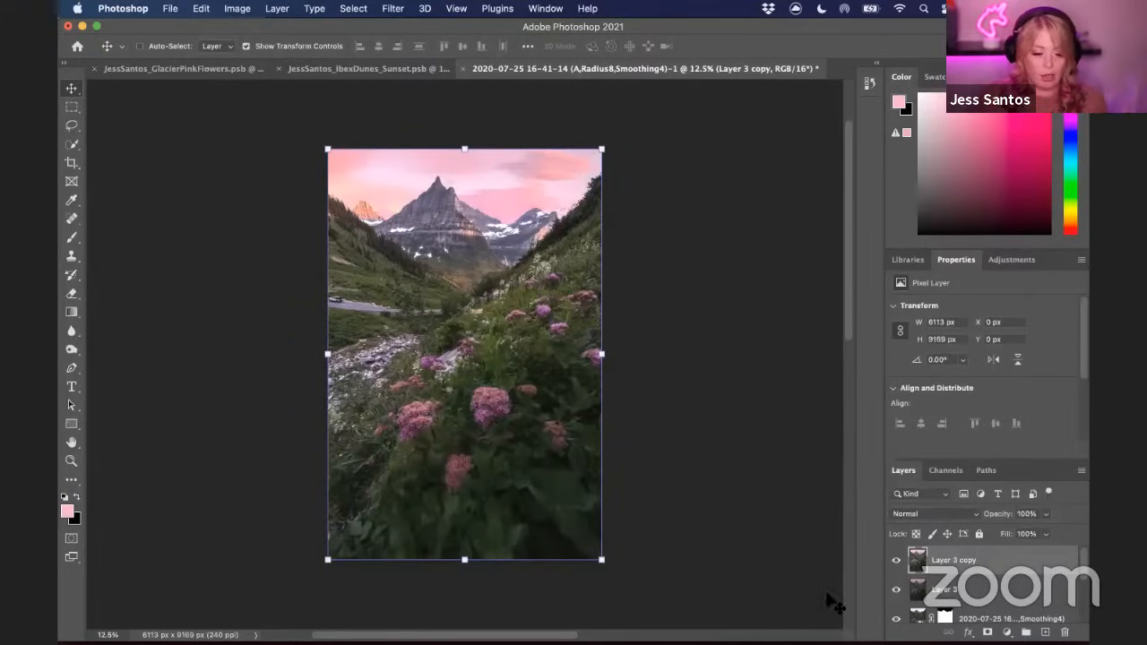
# Compare the Red, Green and Blue channels to choose a source for a luminosity mask
pyautogui.click(897, 562)
pyautogui.click(897, 562)
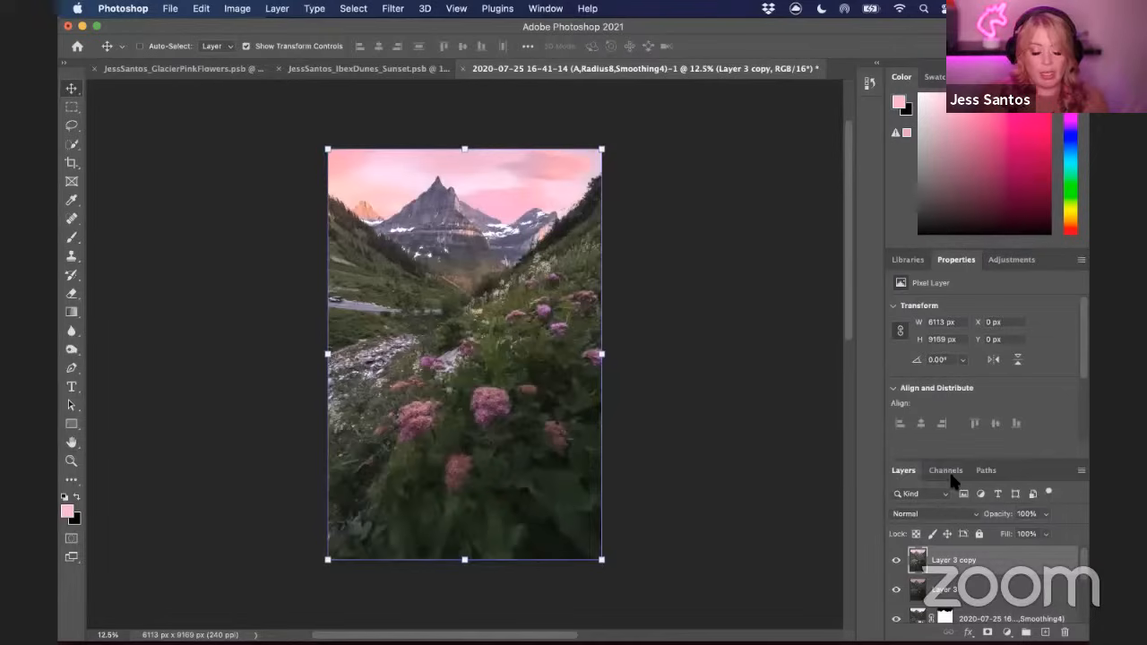
pyautogui.click(945, 470)
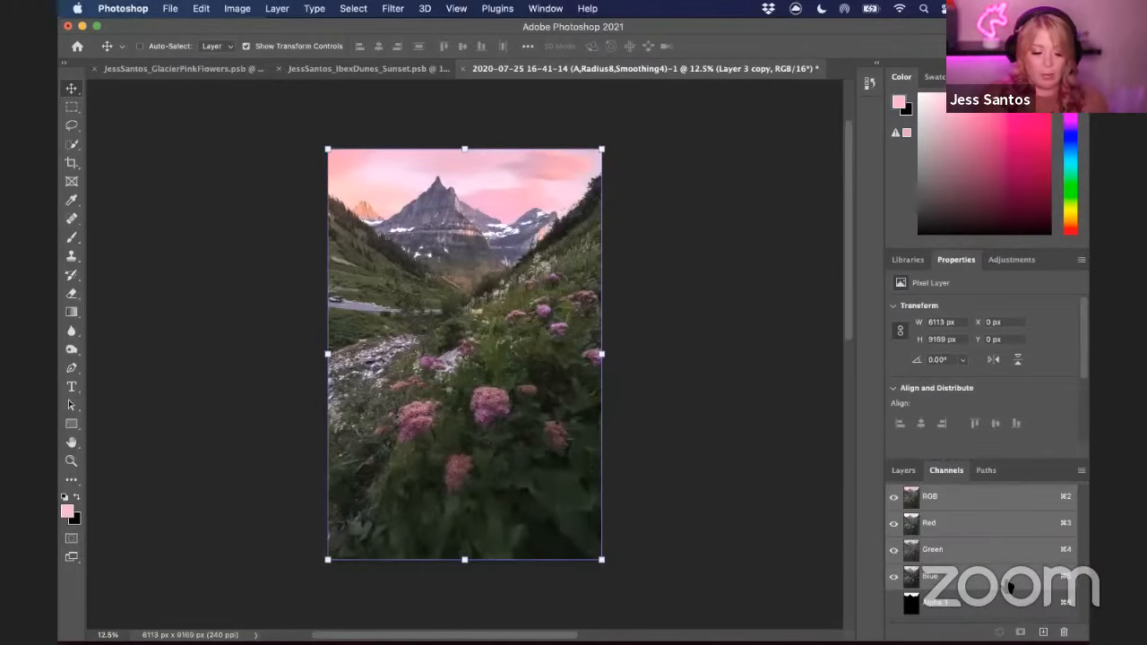
pyautogui.click(960, 527)
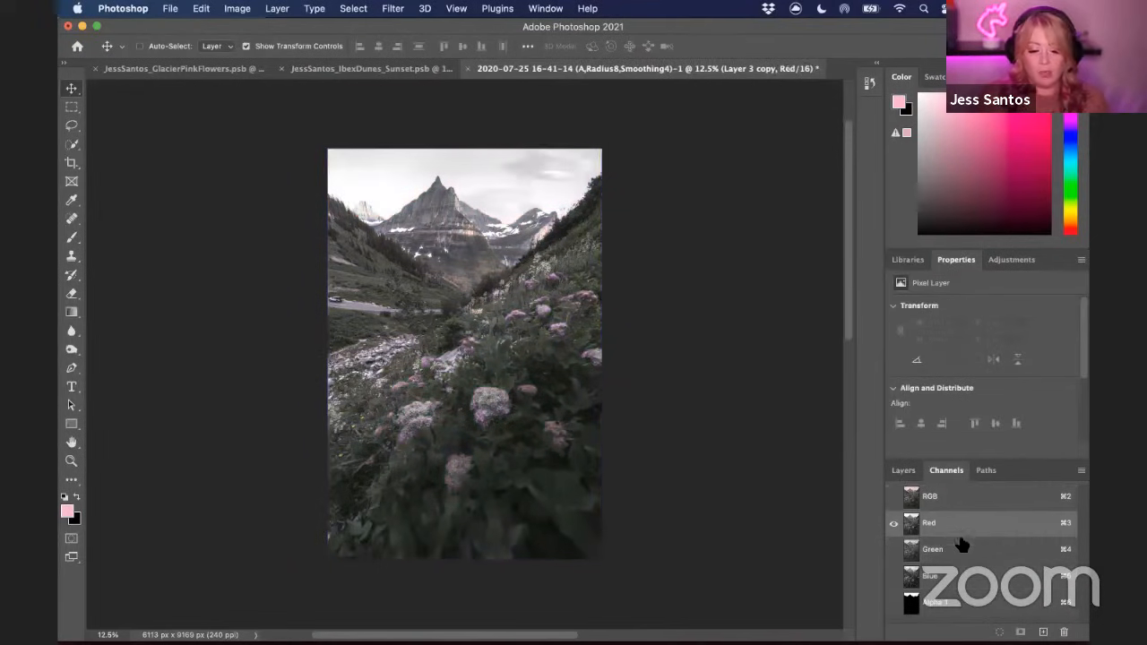
pyautogui.click(964, 550)
pyautogui.click(956, 578)
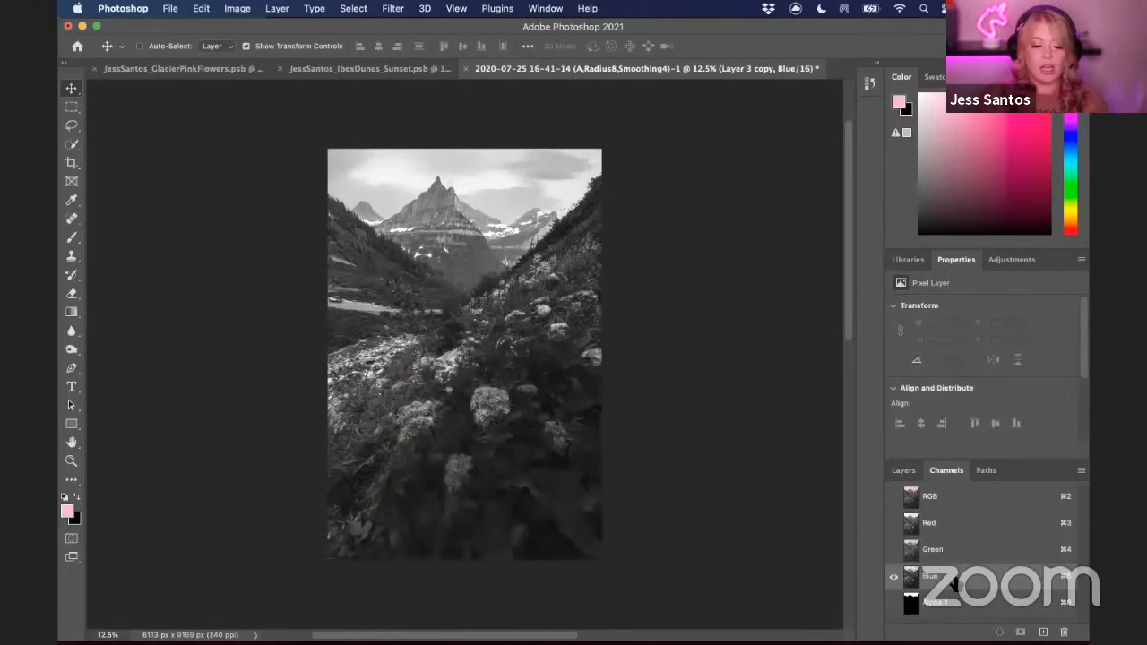
pyautogui.click(970, 524)
pyautogui.click(971, 556)
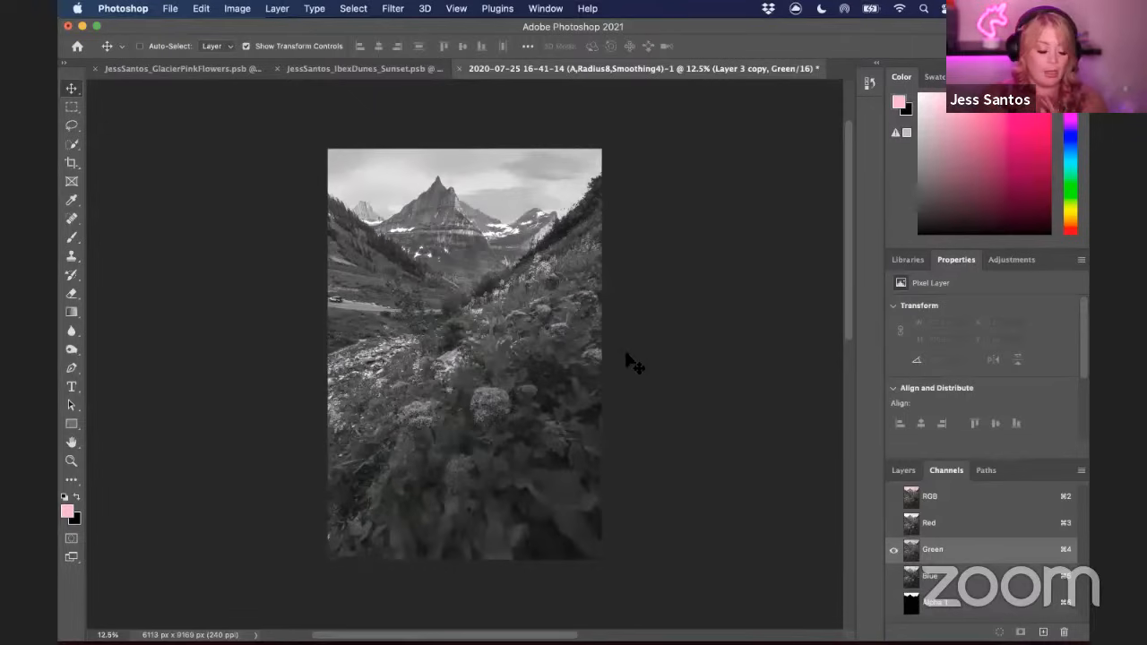
pyautogui.click(970, 576)
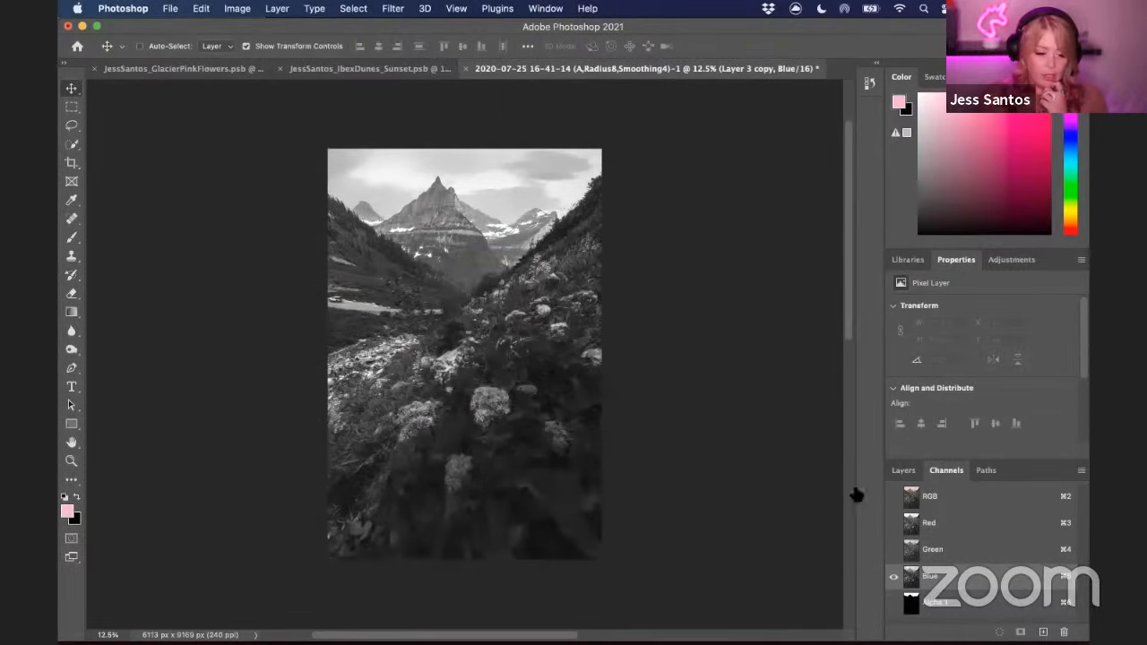
pyautogui.click(1006, 526)
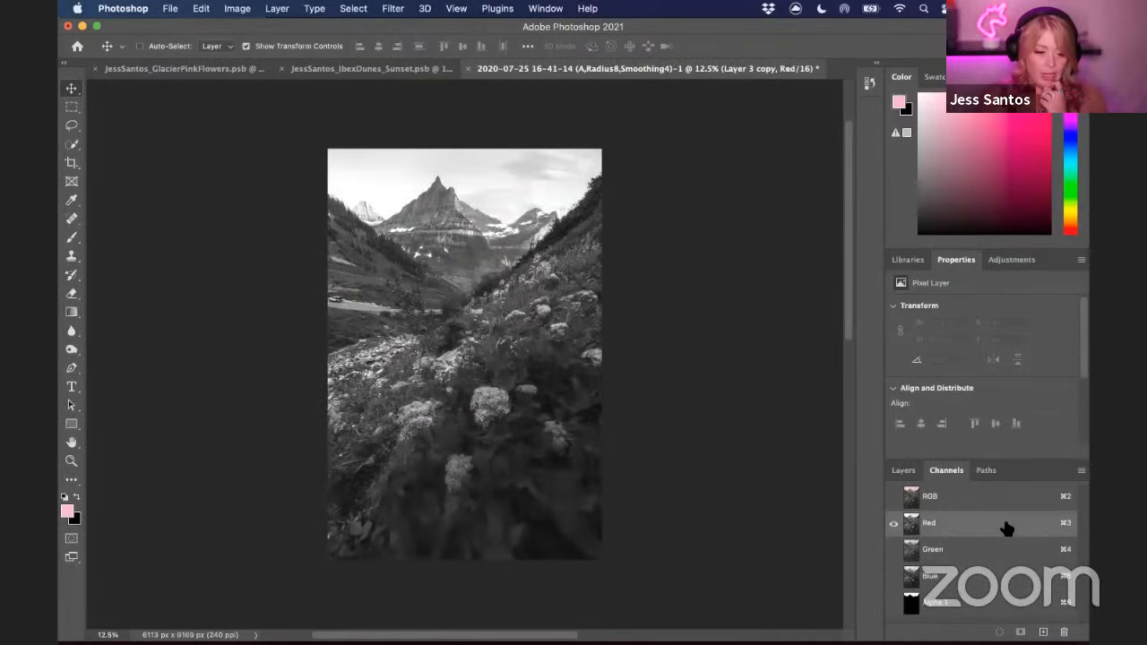
pyautogui.click(986, 581)
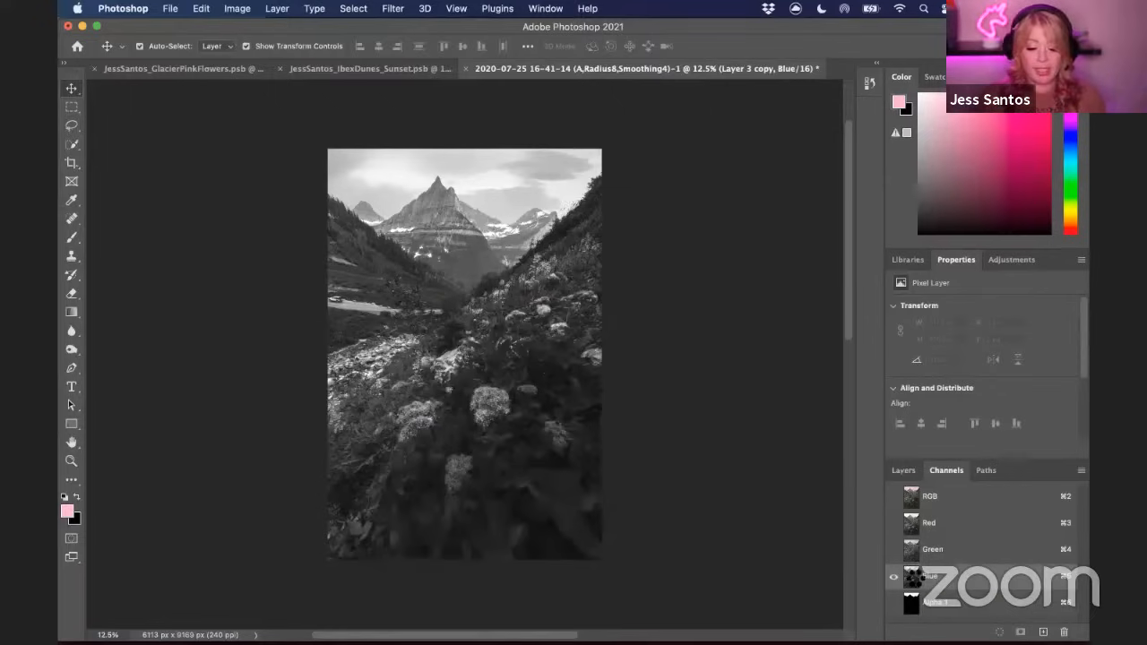
# Load the Blue channel as a selection, save it as a new alpha channel, and deselect
pyautogui.keyDown('super'); pyautogui.click(915, 578); pyautogui.keyUp('super')
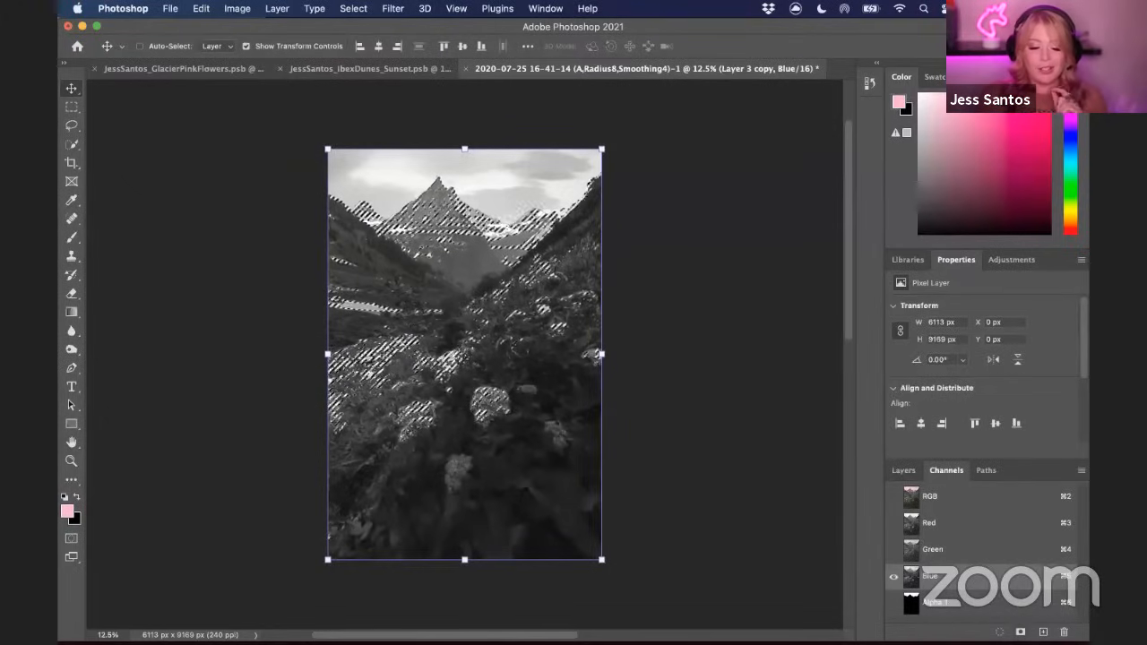
pyautogui.click(1020, 632)
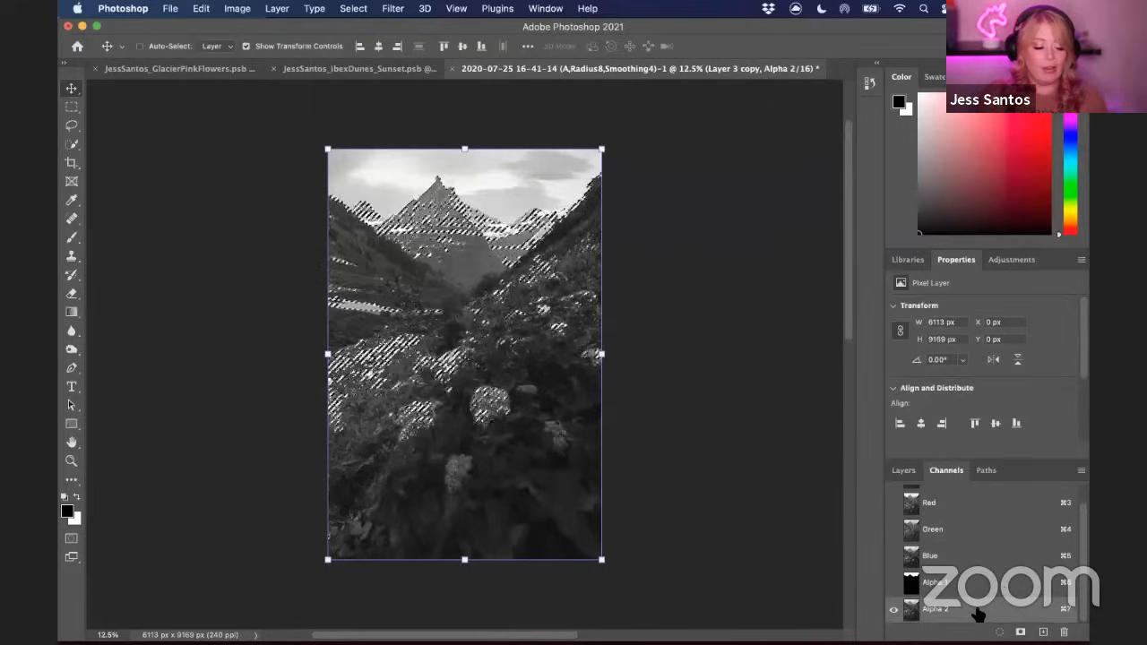
pyautogui.press('super+d')
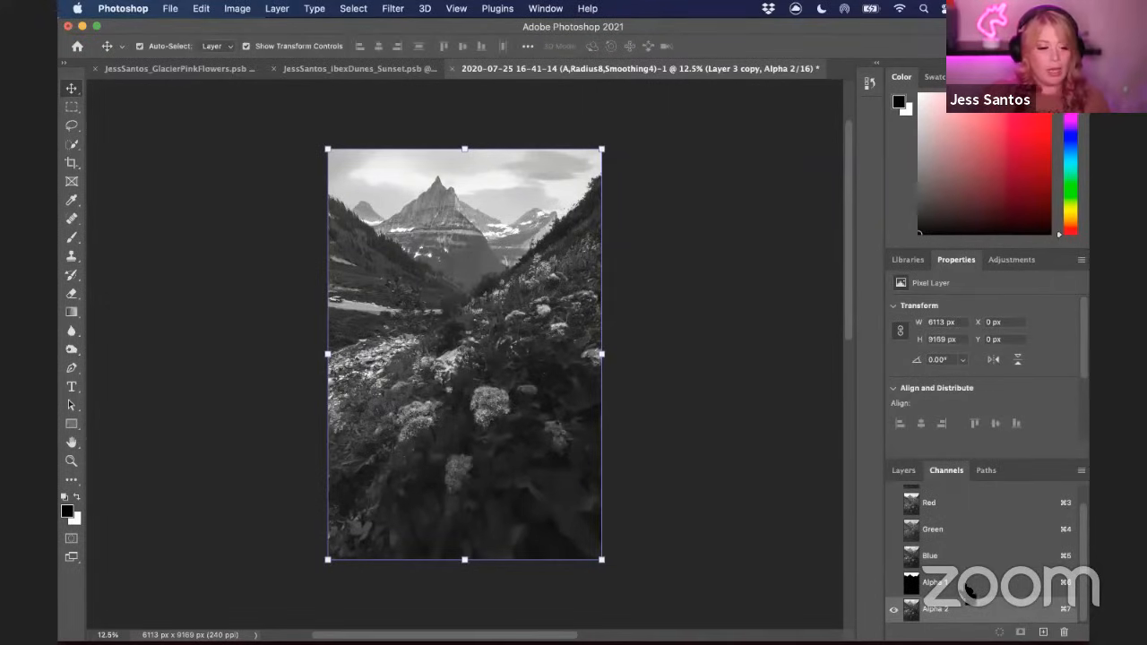
# Raise the Alpha 2 channel's contrast with Levels, setting the black input to 70 and the white input to 163
pyautogui.press('super+l')
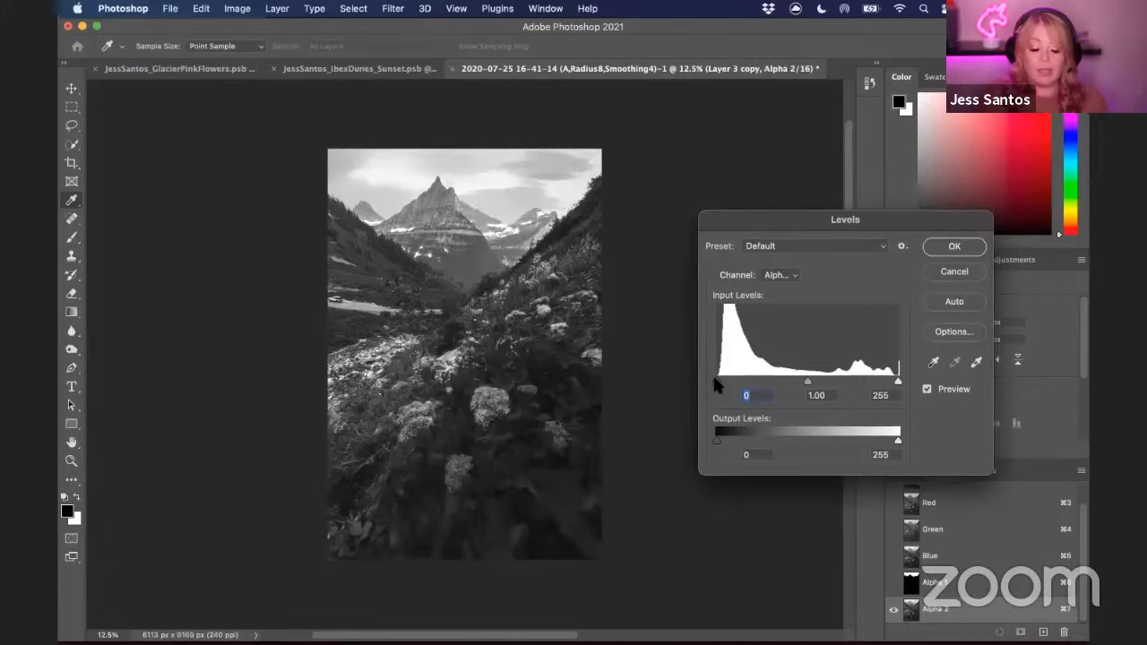
pyautogui.moveTo(717, 387); pyautogui.dragTo(754, 385)
pyautogui.moveTo(899, 385); pyautogui.dragTo(839, 383)
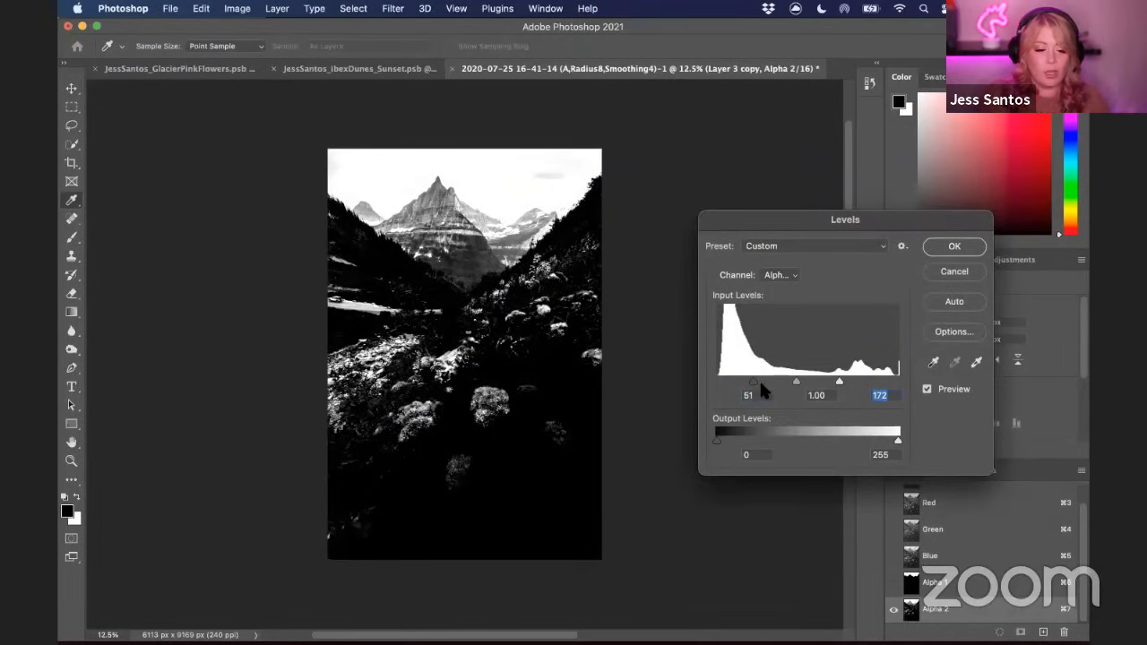
pyautogui.moveTo(754, 384); pyautogui.dragTo(765, 383)
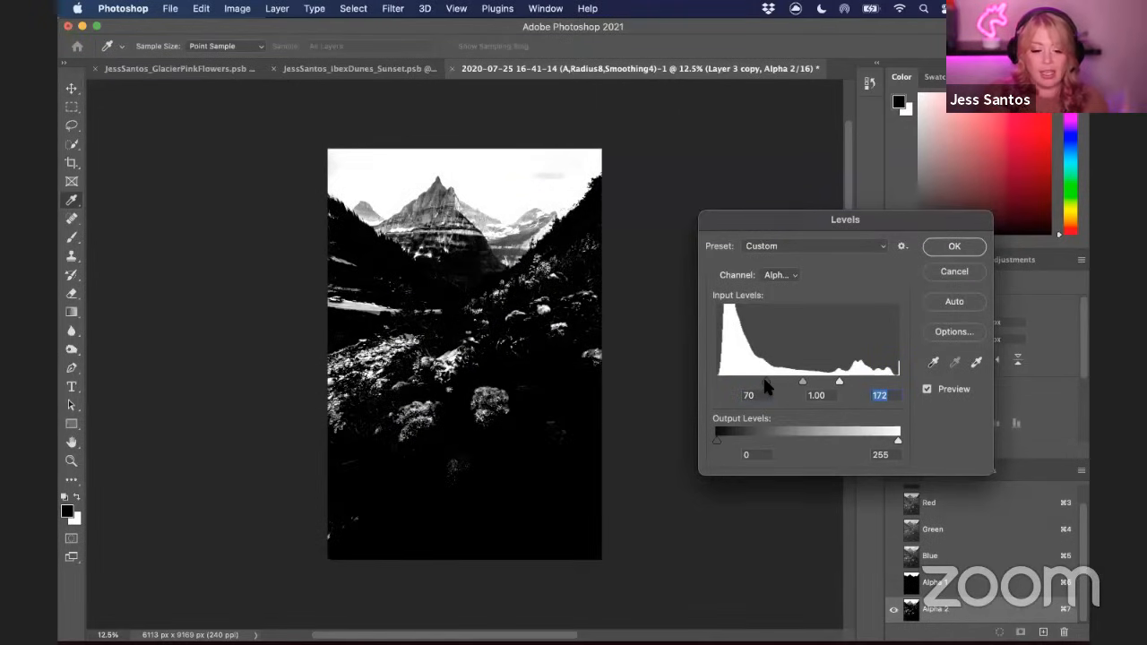
pyautogui.moveTo(840, 384); pyautogui.dragTo(826, 384)
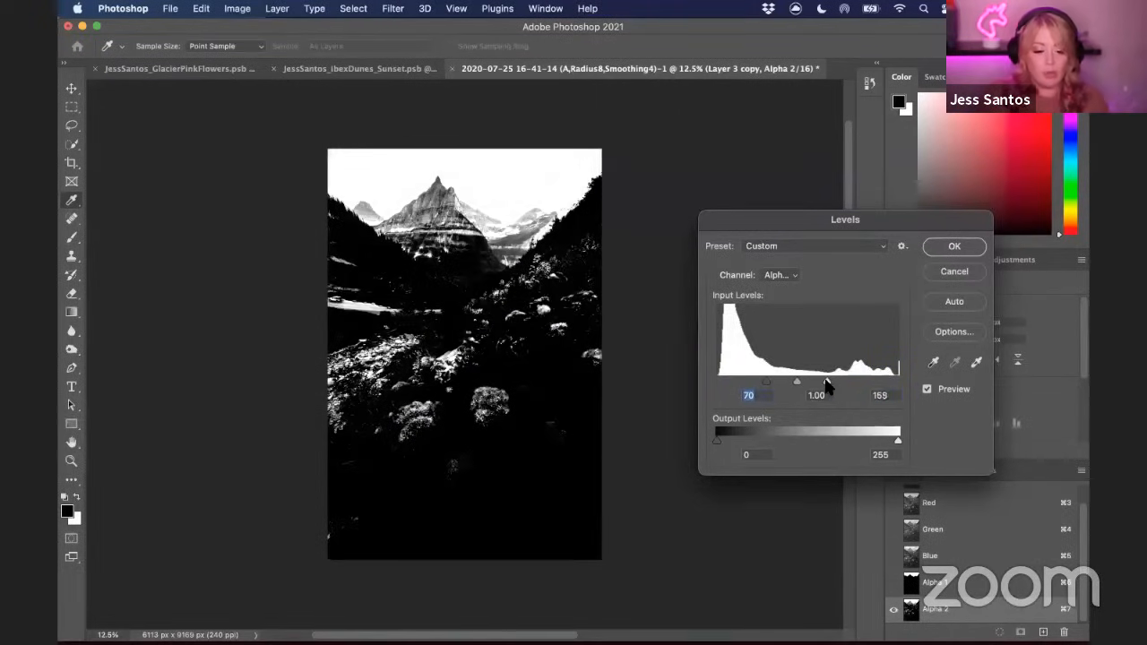
pyautogui.click(826, 384)
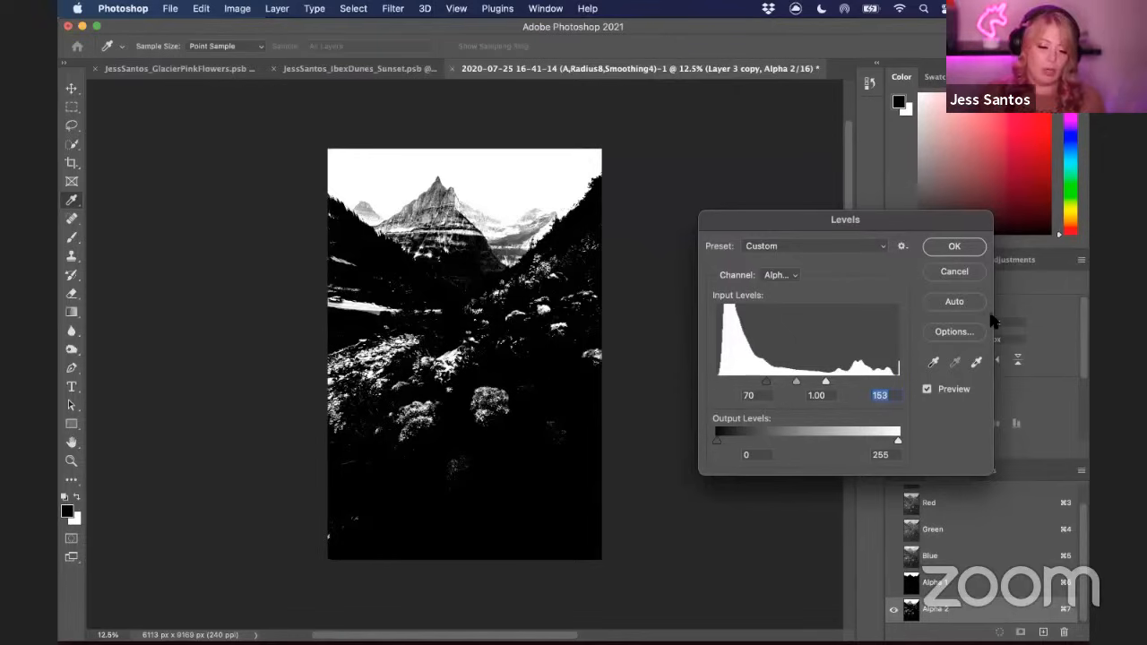
pyautogui.click(955, 247)
# Load the Alpha 2 channel as a selection and add it as a layer mask on Layer 3 copy
pyautogui.press('v')
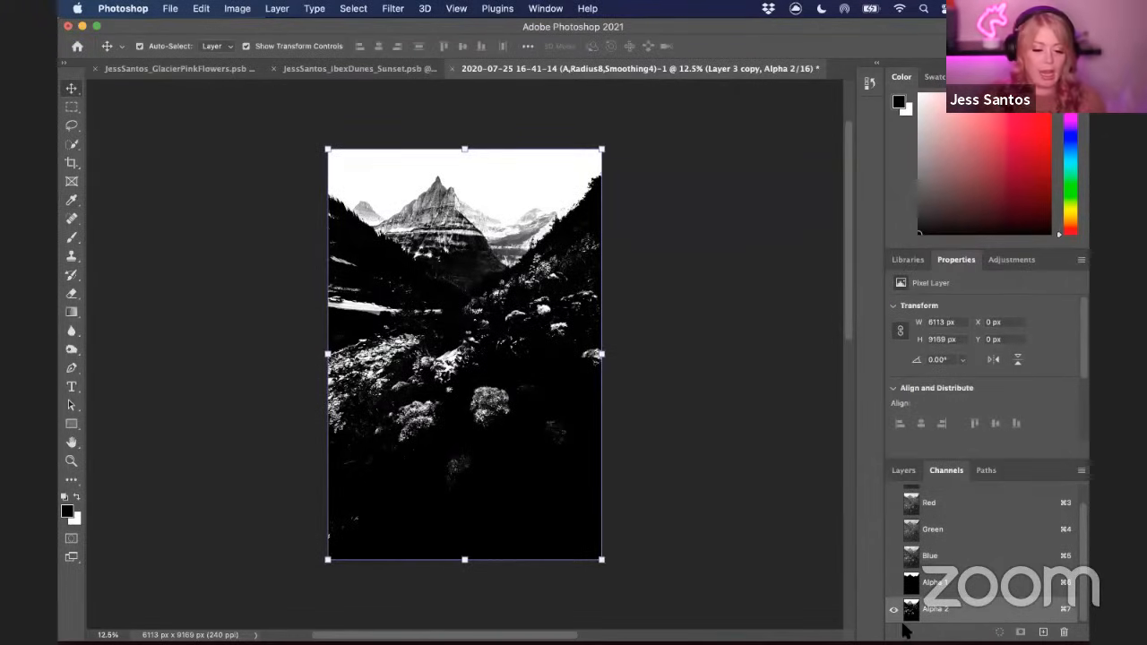
pyautogui.keyDown('super'); pyautogui.click(913, 611); pyautogui.keyUp('super')
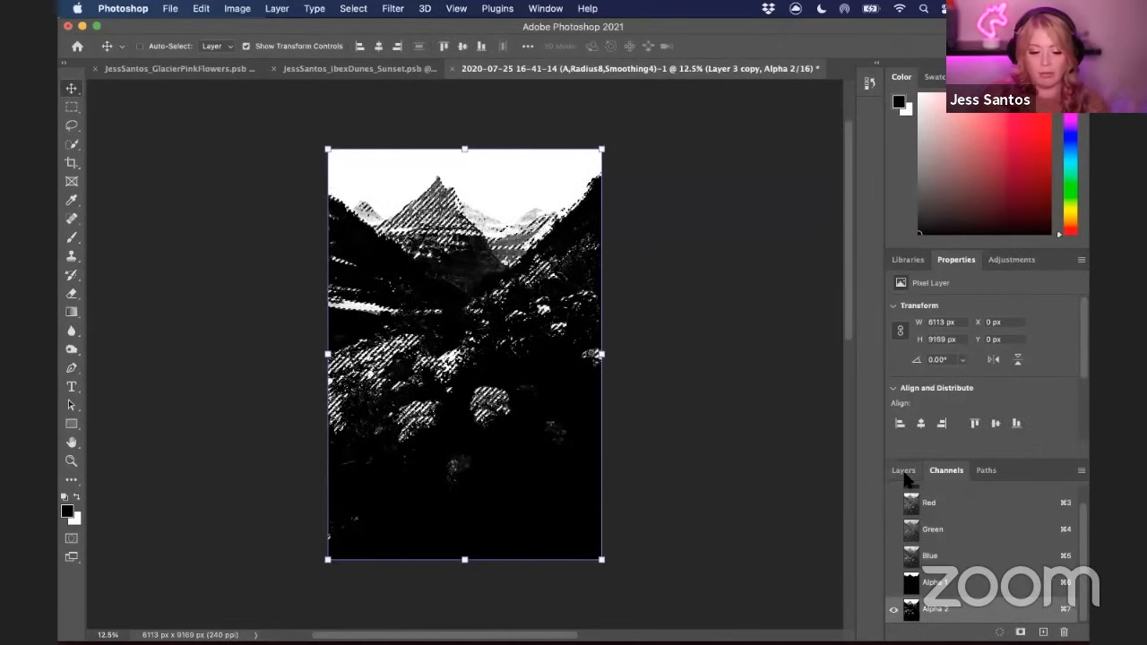
pyautogui.click(904, 472)
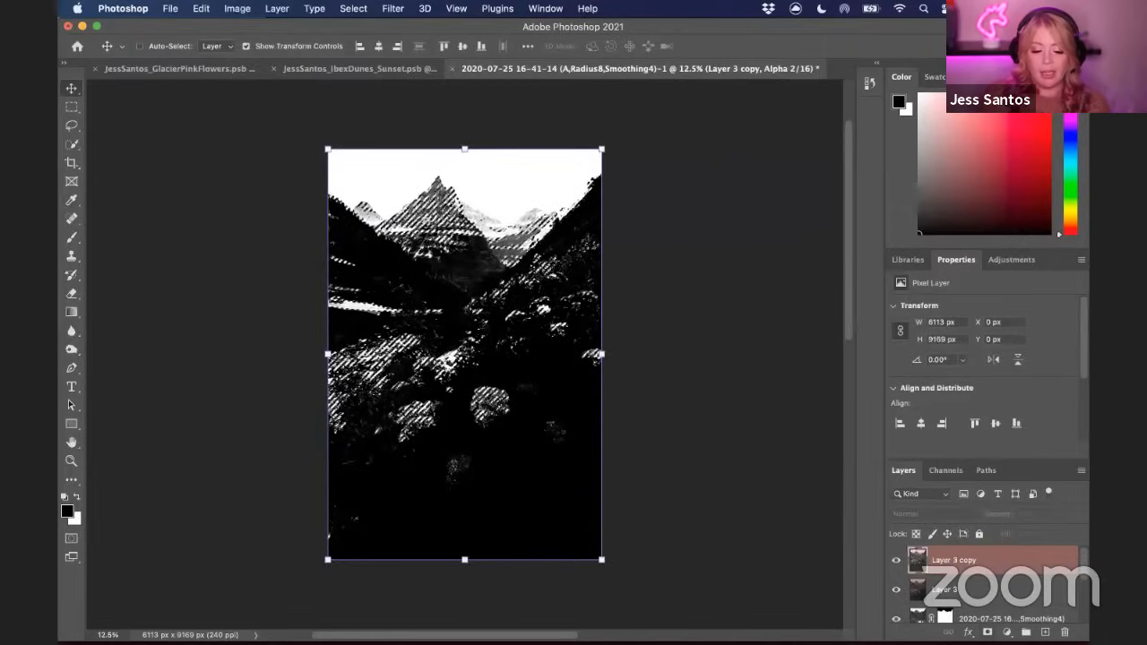
pyautogui.click(988, 633)
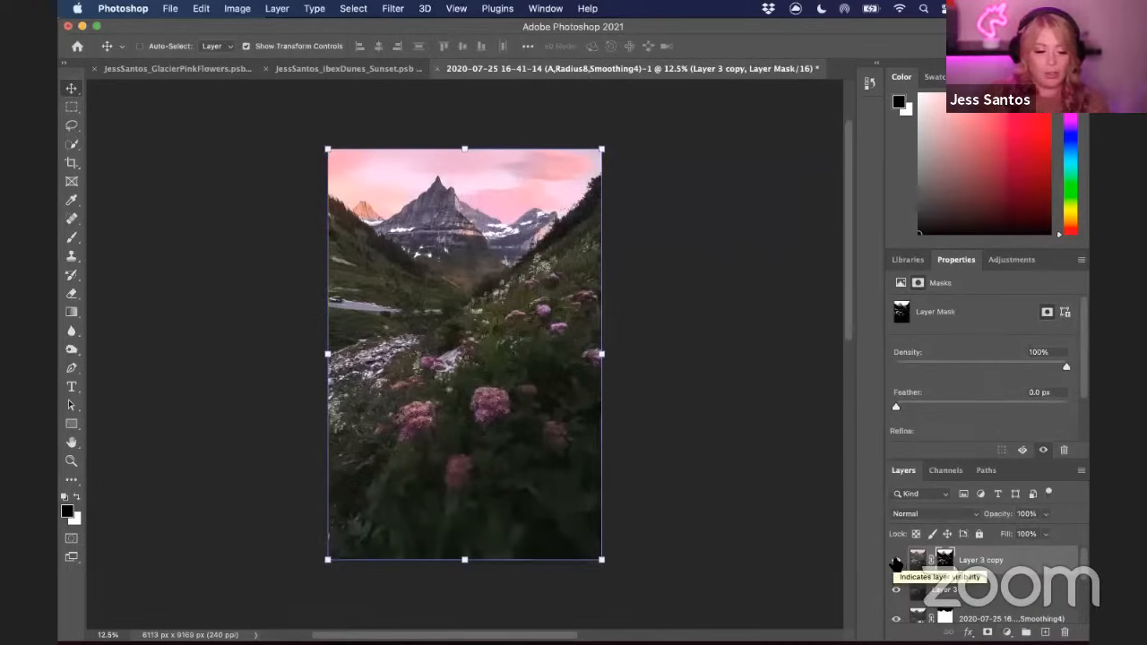
# Toggle Layer 3 copy's visibility repeatedly to compare the image with and without the masked brightening
pyautogui.click(896, 562)
pyautogui.click(897, 562)
pyautogui.click(896, 563)
pyautogui.click(896, 563)
pyautogui.click(896, 563)
pyautogui.click(896, 563)
pyautogui.click(896, 562)
pyautogui.click(897, 563)
pyautogui.click(896, 563)
pyautogui.click(896, 563)
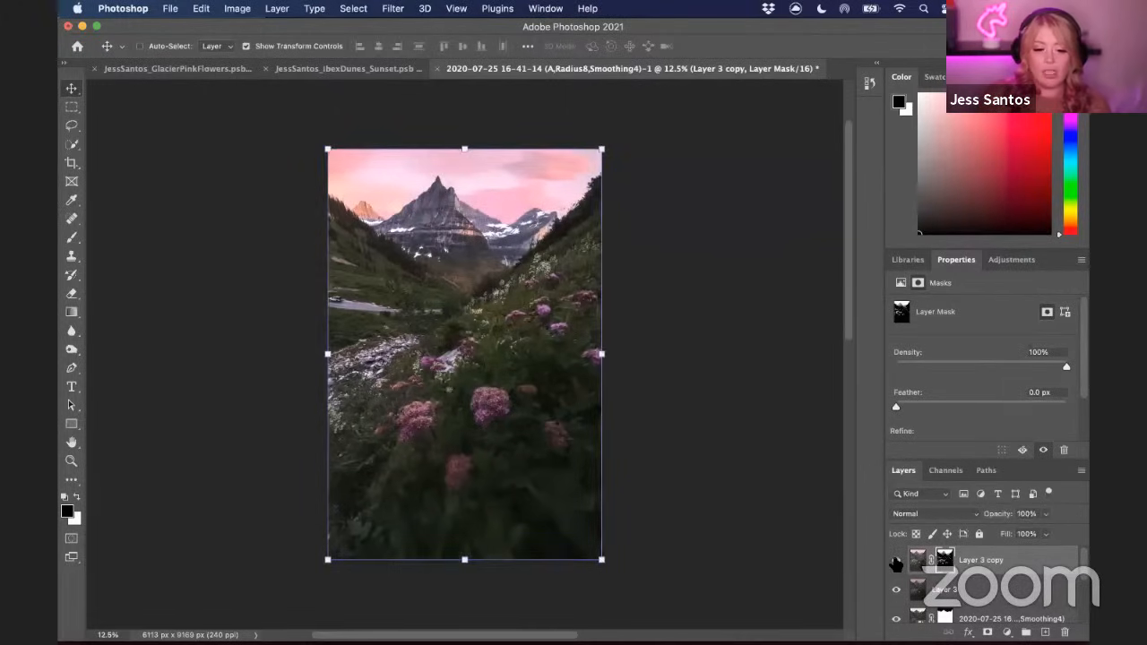
pyautogui.click(896, 563)
pyautogui.click(896, 562)
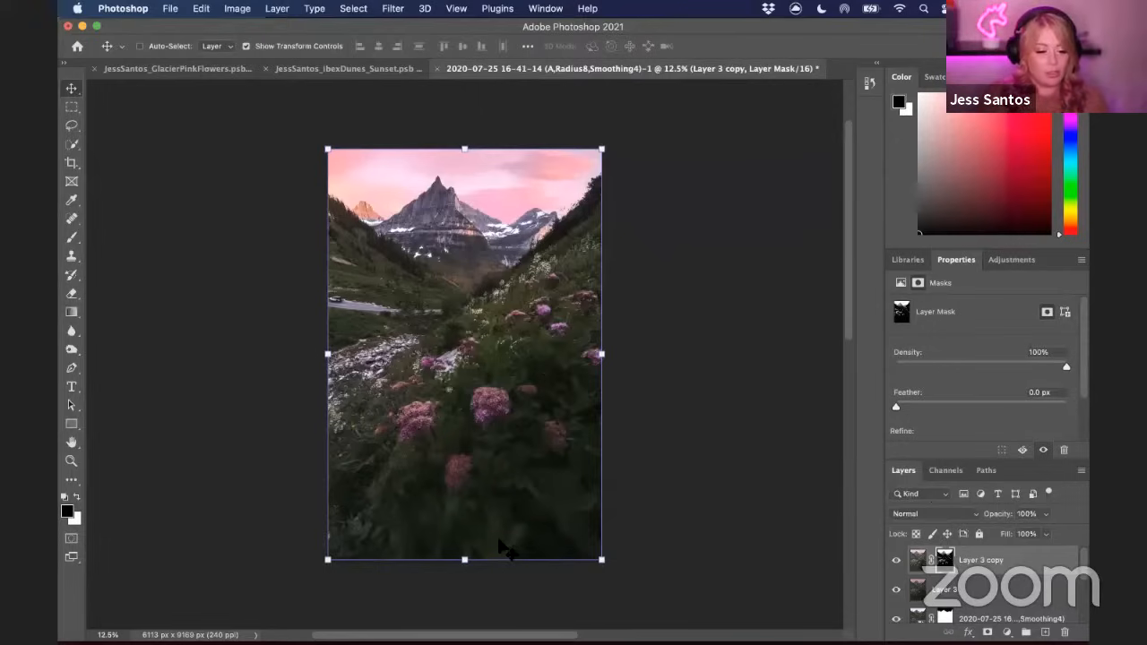
# Paint black on the layer mask with a soft 0% hardness, 2200 px brush over the upper left sky
pyautogui.click(71, 238)
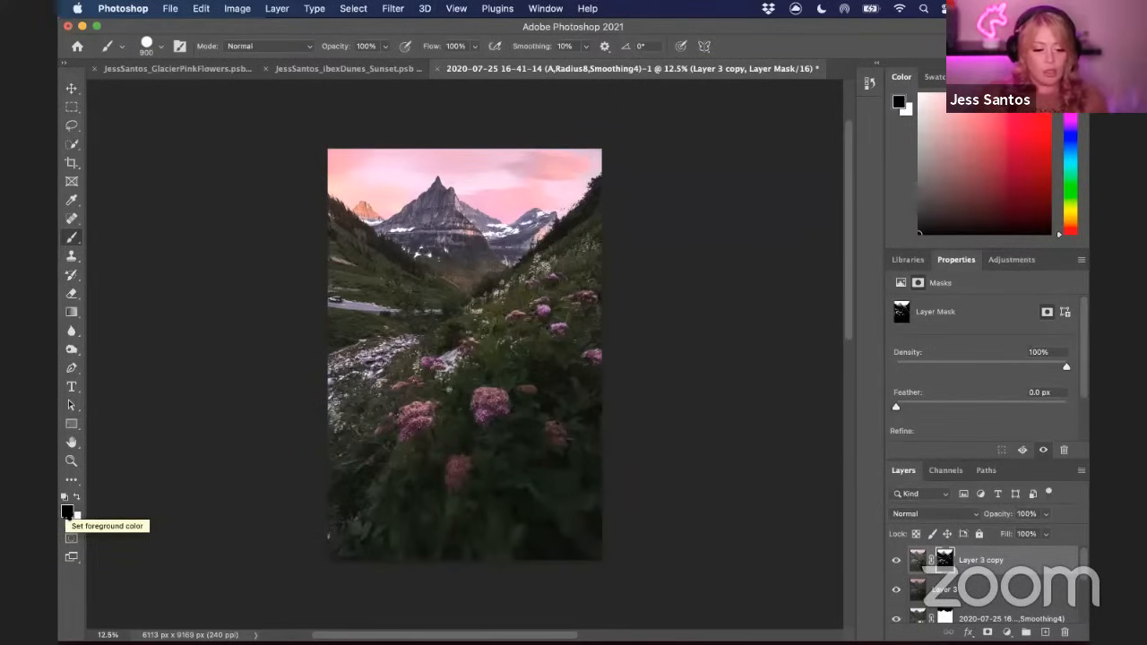
pyautogui.click(149, 46)
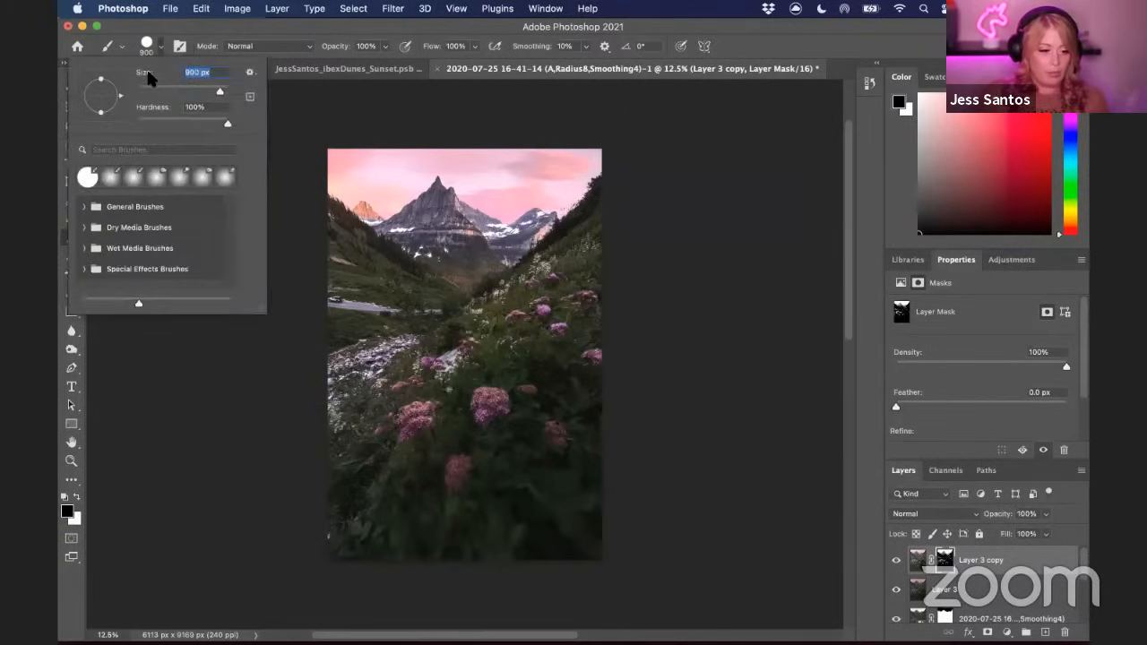
pyautogui.moveTo(225, 123); pyautogui.dragTo(72, 137)
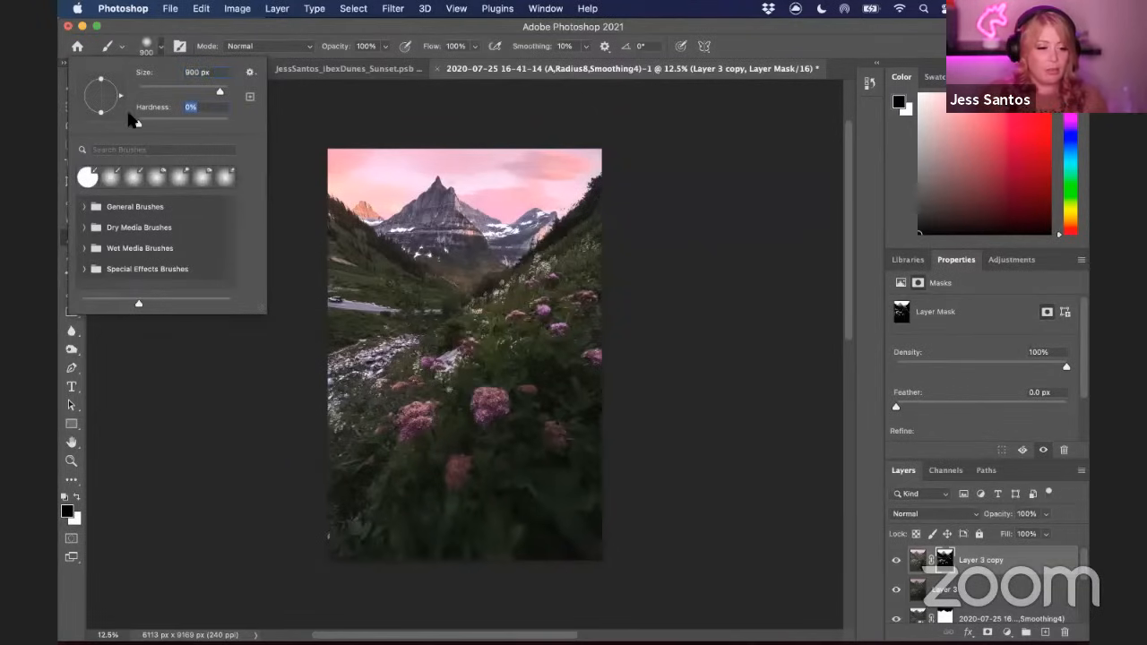
pyautogui.click(162, 49)
pyautogui.press(']')
pyautogui.press(']')
pyautogui.press(']')
pyautogui.press(']')
pyautogui.press(']')
pyautogui.press(']')
pyautogui.press(']')
pyautogui.press(']')
pyautogui.press(']')
pyautogui.press(']')
pyautogui.press(']')
pyautogui.press(']')
pyautogui.press(']')
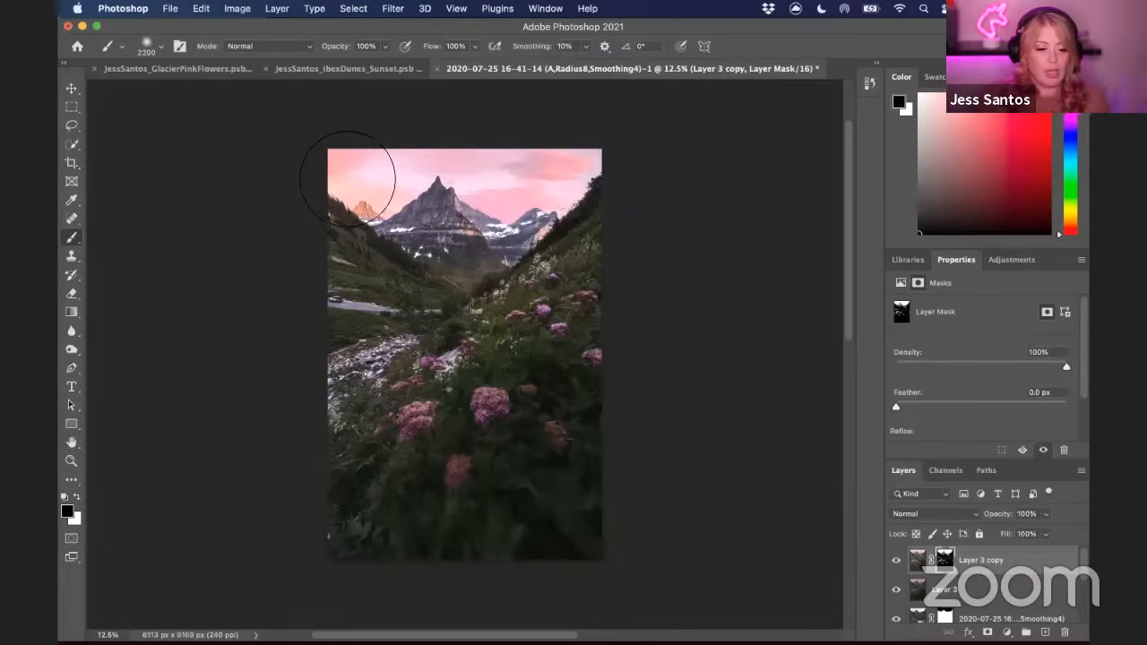
pyautogui.moveTo(348, 177)
pyautogui.mouseDown()
pyautogui.moveTo(397, 223)
pyautogui.moveTo(450, 226)
pyautogui.moveTo(459, 253)
pyautogui.moveTo(486, 266)
pyautogui.moveTo(605, 180)
pyautogui.moveTo(347, 180)
pyautogui.moveTo(603, 168)
pyautogui.moveTo(398, 188)
pyautogui.moveTo(476, 214)
pyautogui.moveTo(580, 174)
pyautogui.moveTo(437, 180)
pyautogui.moveTo(342, 183)
pyautogui.mouseUp()
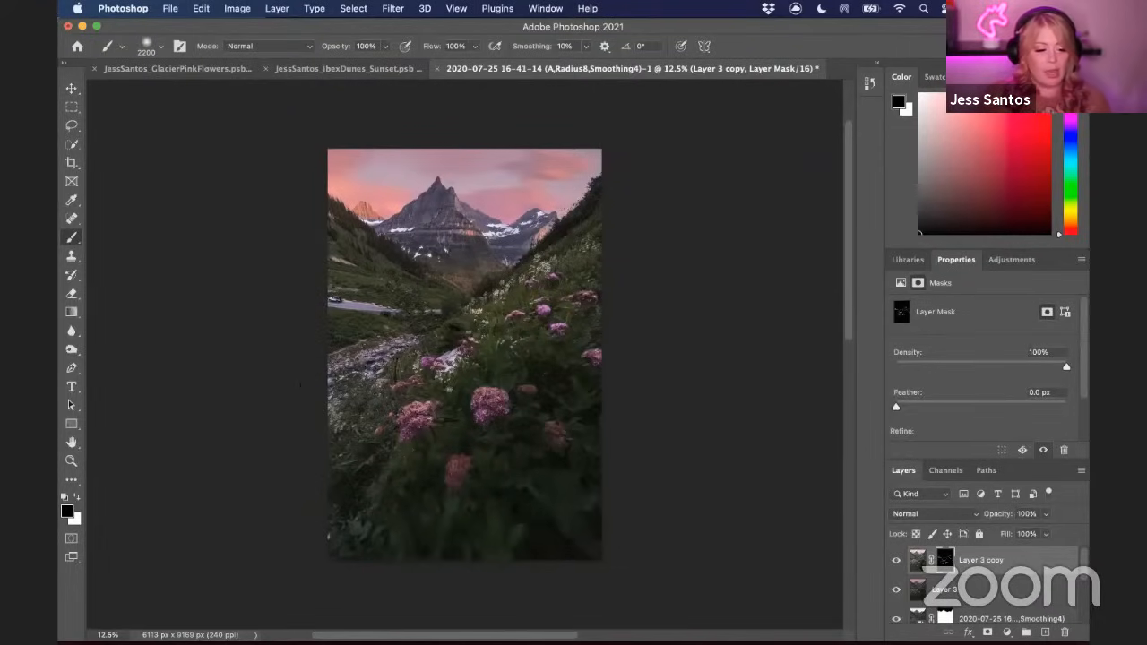
# Switch to a white foreground, reduce the brush to 1700 px, and set its opacity to 25%
pyautogui.press('[')
pyautogui.press('[')
pyautogui.press('[')
pyautogui.press('[')
pyautogui.press('[')
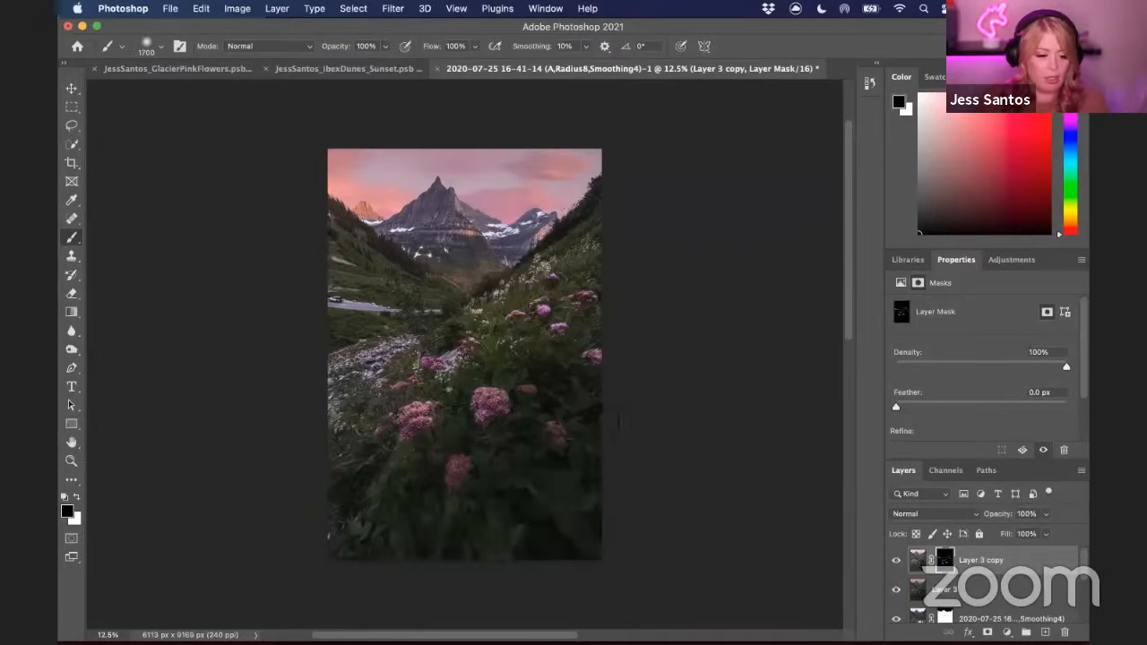
pyautogui.click(77, 496)
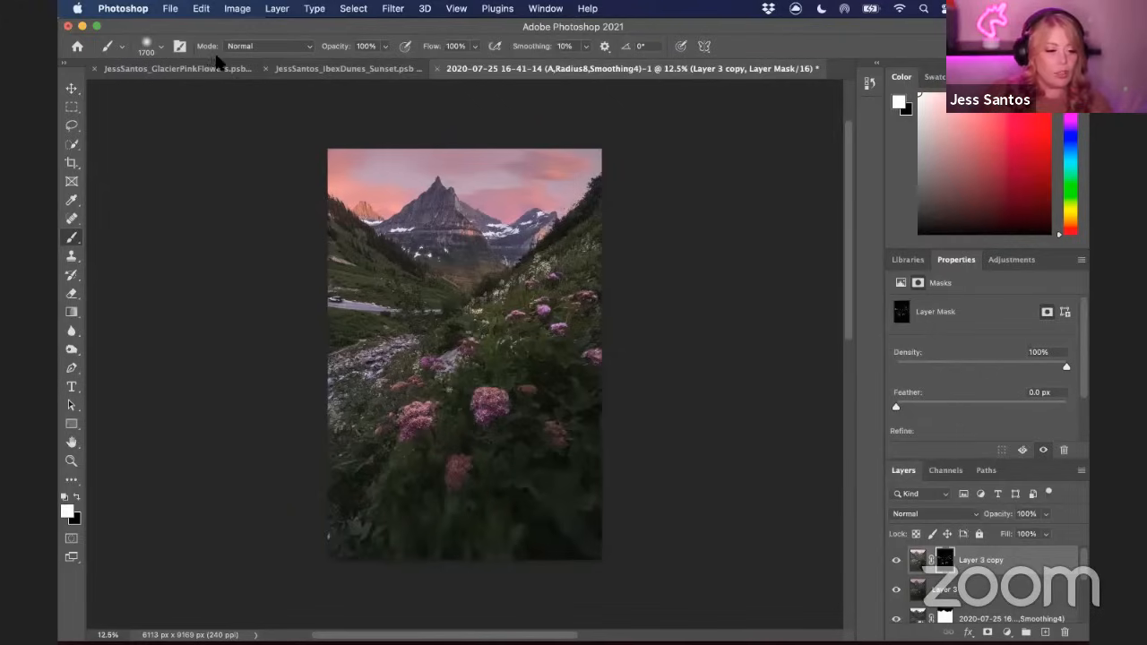
pyautogui.click(158, 47)
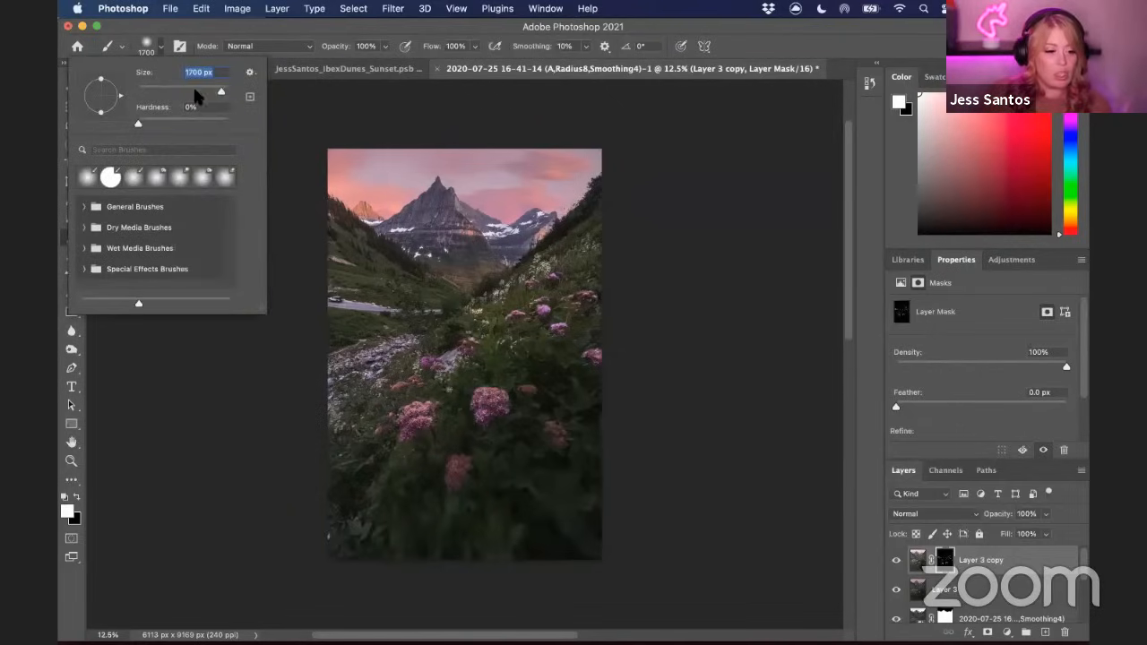
pyautogui.moveTo(926, 25); pyautogui.dragTo(929, 58)
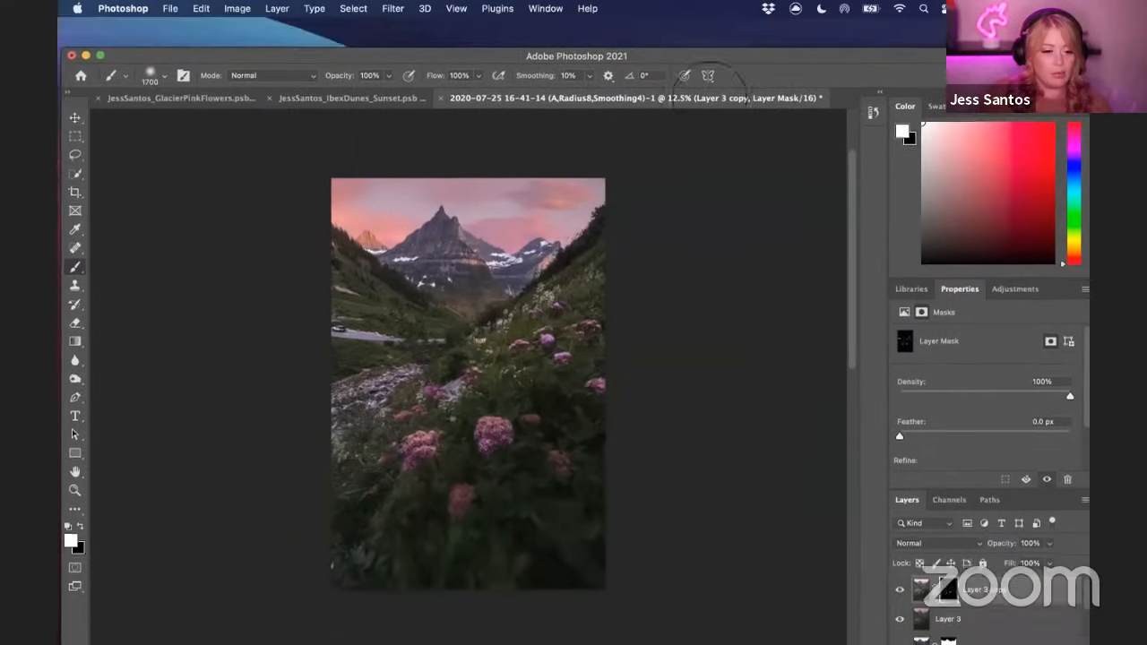
pyautogui.click(369, 79)
pyautogui.write('2')
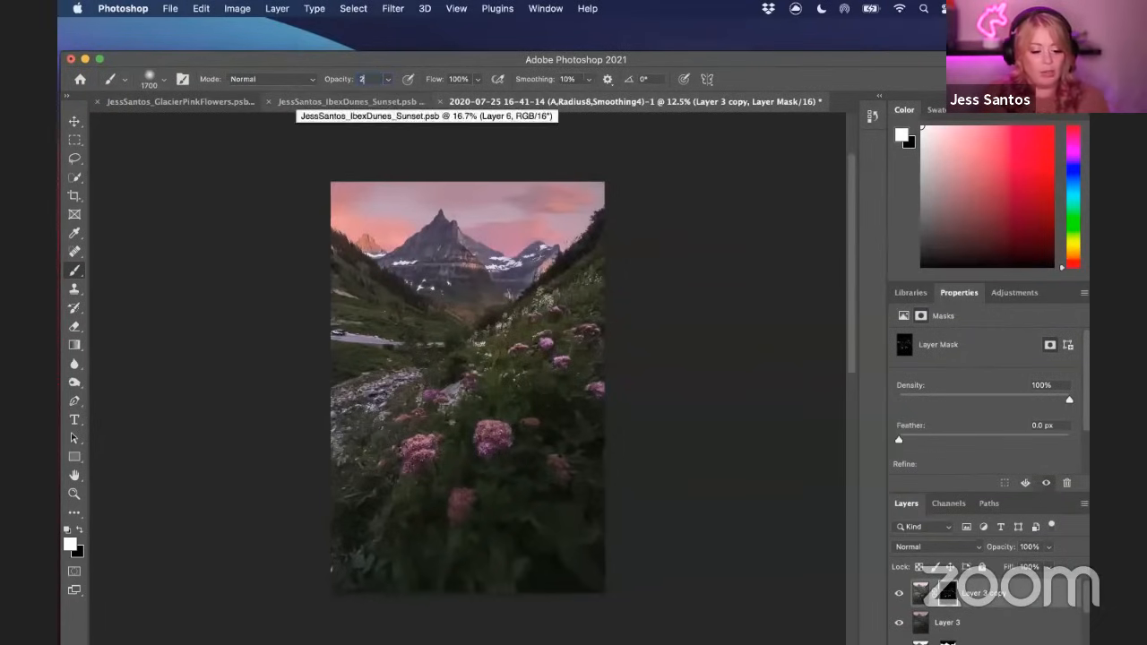
pyautogui.write('5')
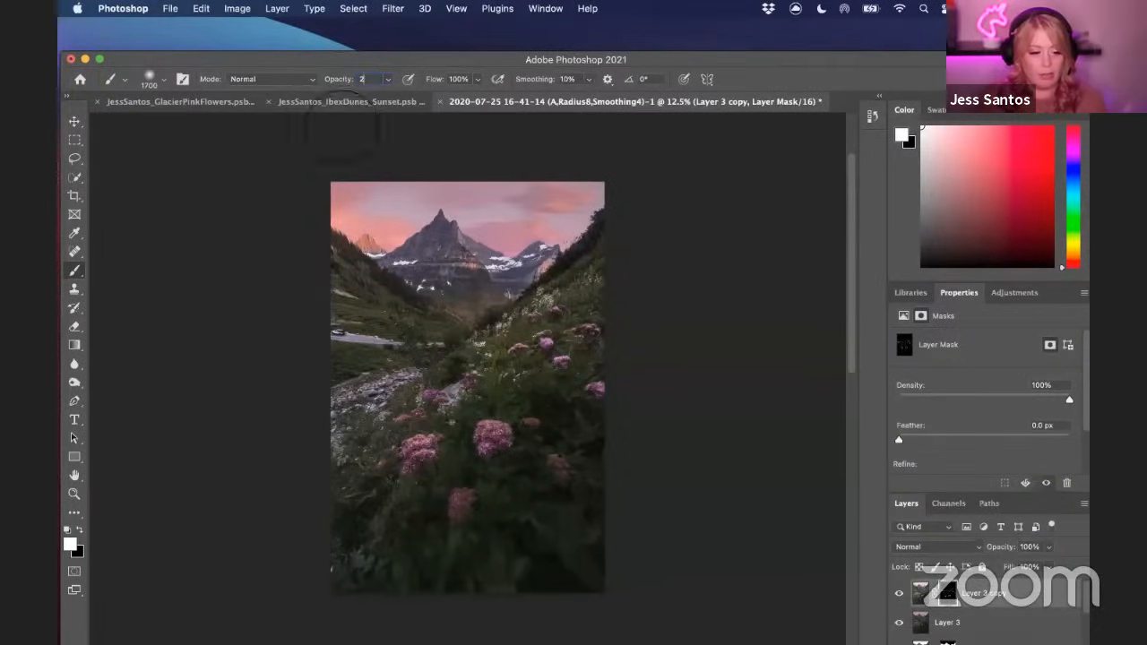
pyautogui.moveTo(880, 58); pyautogui.dragTo(871, 11)
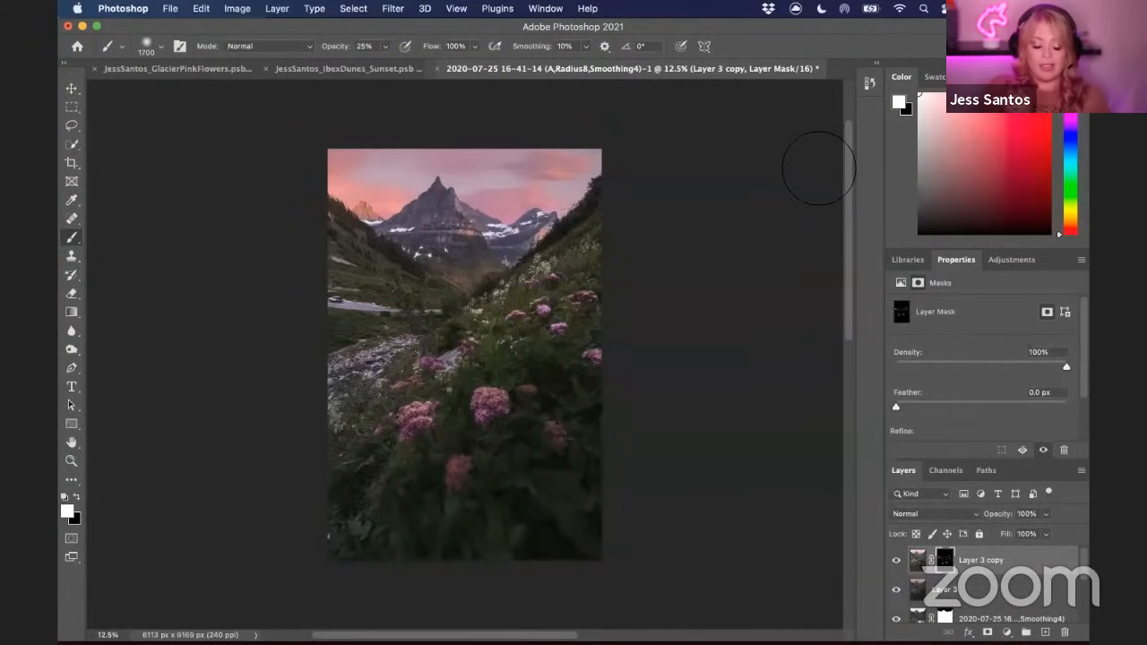
# Zoom in and paint white at 25% opacity over the flowers to reveal more of the brightening
pyautogui.press('super+equal')
pyautogui.press('super+equal')
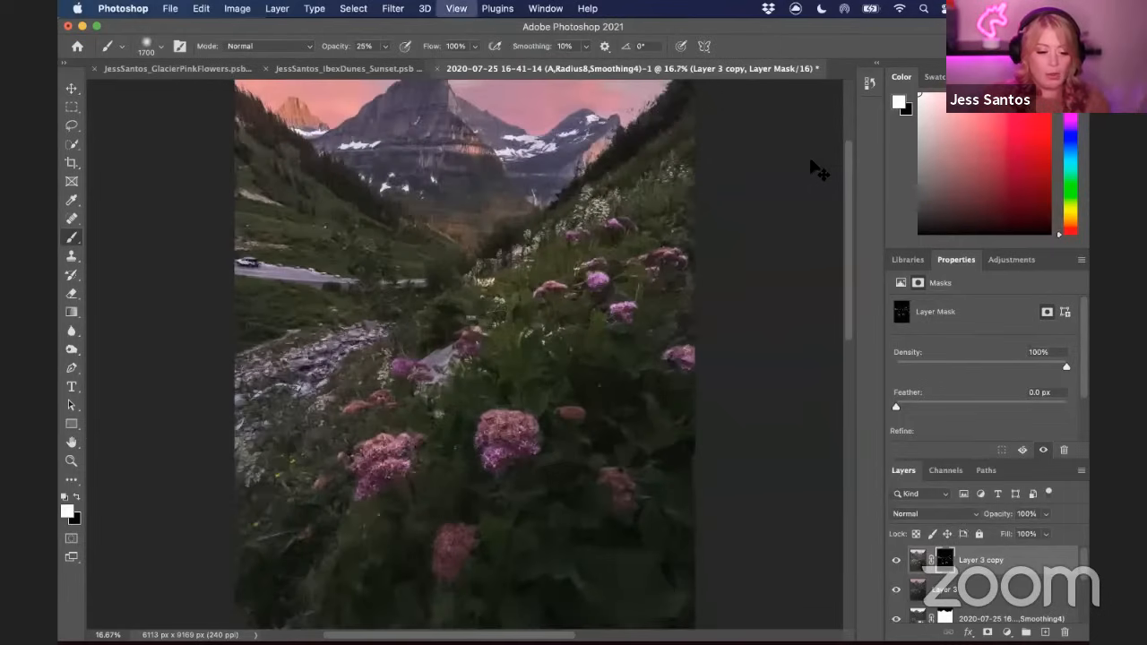
pyautogui.press('super+equal')
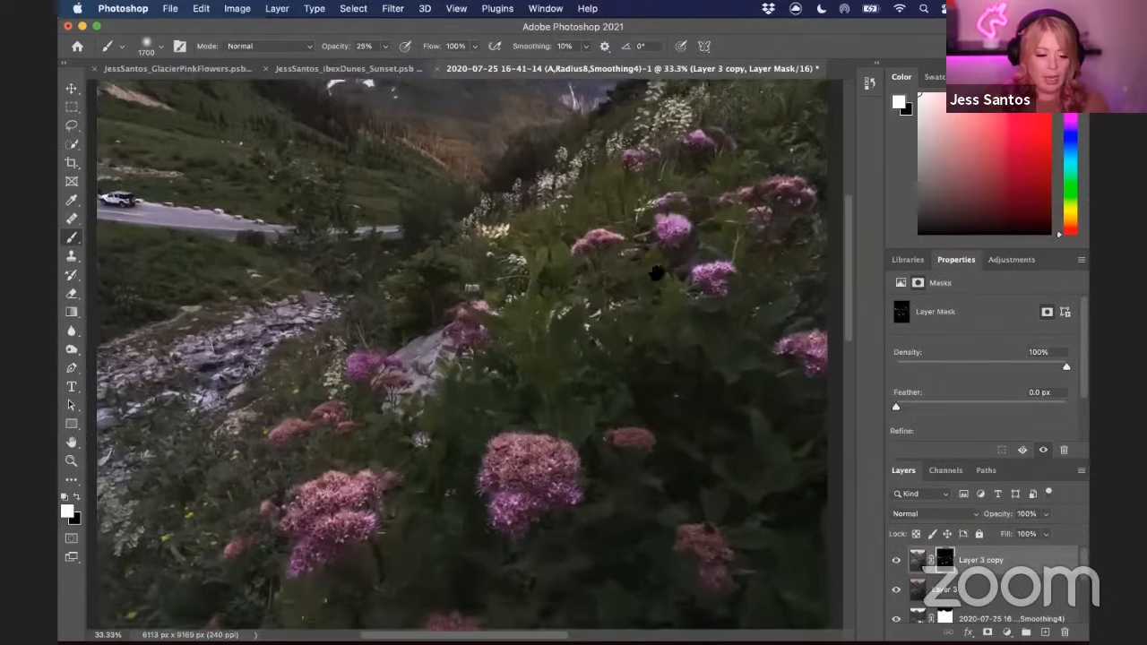
pyautogui.moveTo(658, 269); pyautogui.dragTo(684, 136)
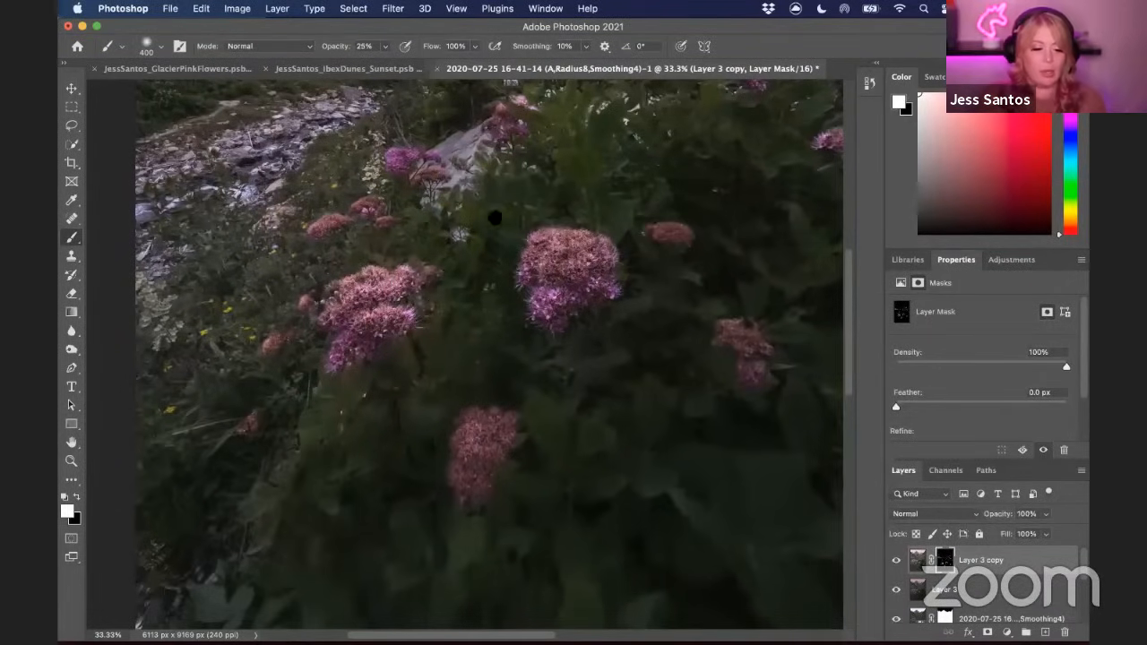
# Pan across the zoomed image to examine the masked flowers, valley and mountains
pyautogui.scroll(5, 538, 269)
pyautogui.hscroll(5, 538, 269)
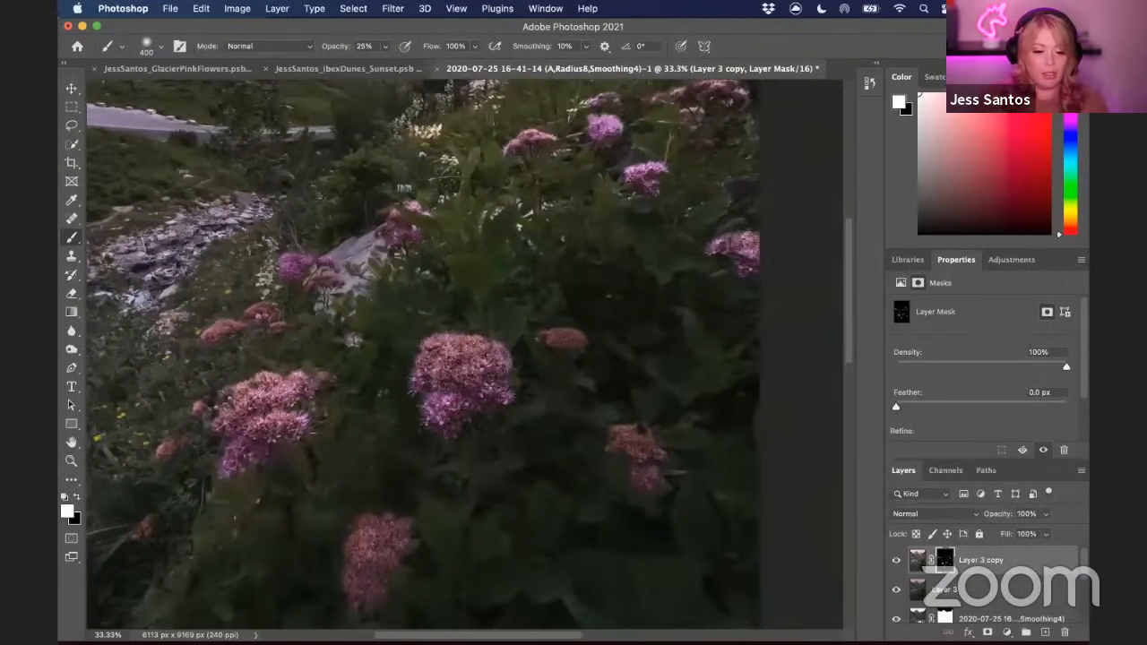
pyautogui.scroll(3, 696, 180)
pyautogui.hscroll(1, 697, 179)
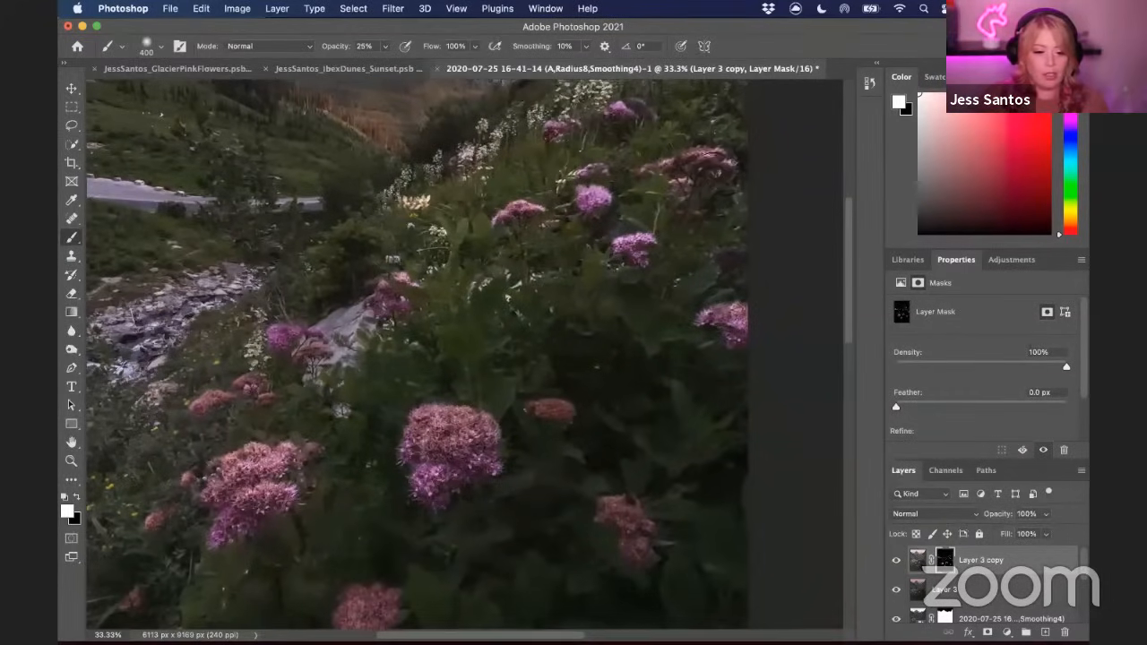
pyautogui.scroll(2, 696, 162)
pyautogui.hscroll(-2, 696, 161)
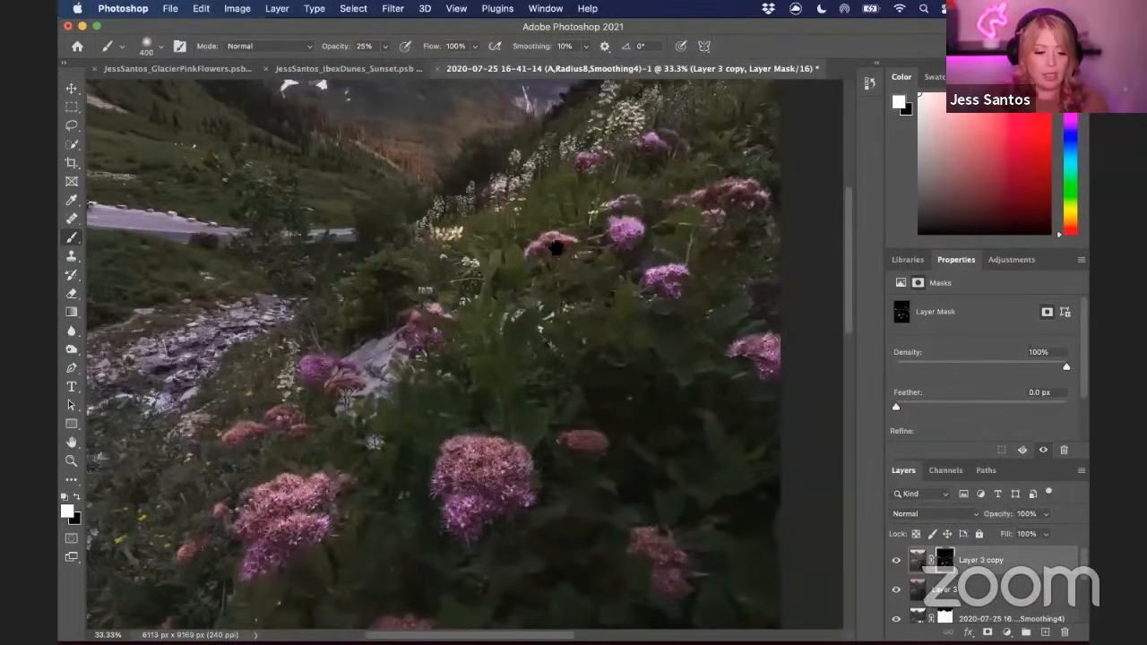
pyautogui.hscroll(-5, 564, 273)
pyautogui.scroll(-2, 565, 273)
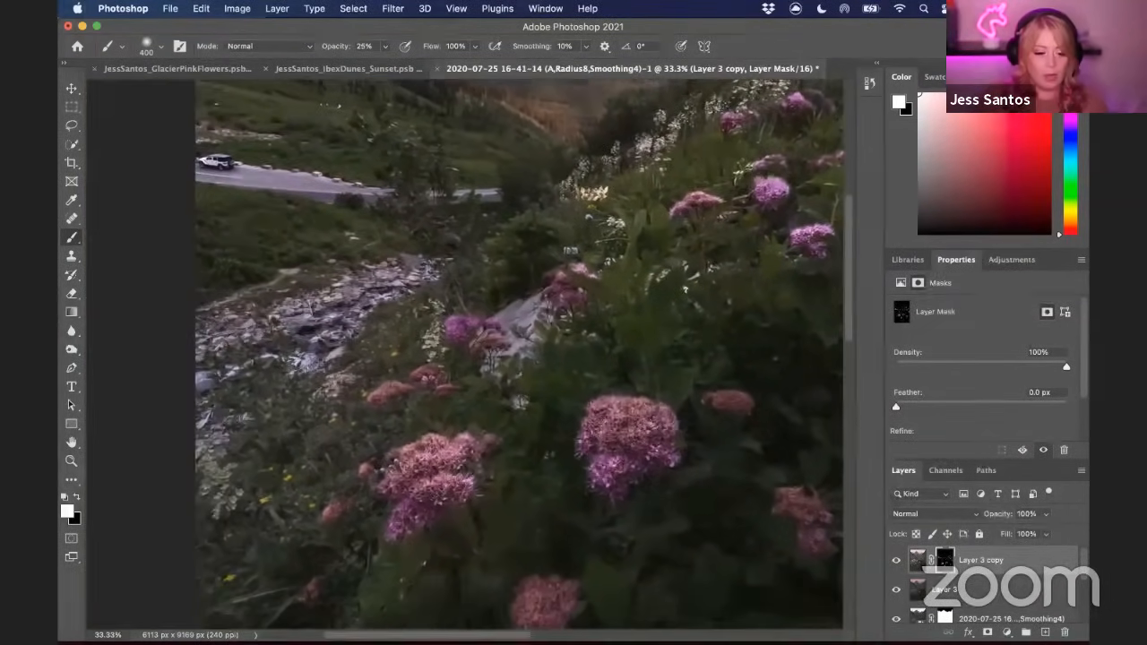
pyautogui.scroll(-2, 556, 305)
pyautogui.hscroll(-3, 555, 305)
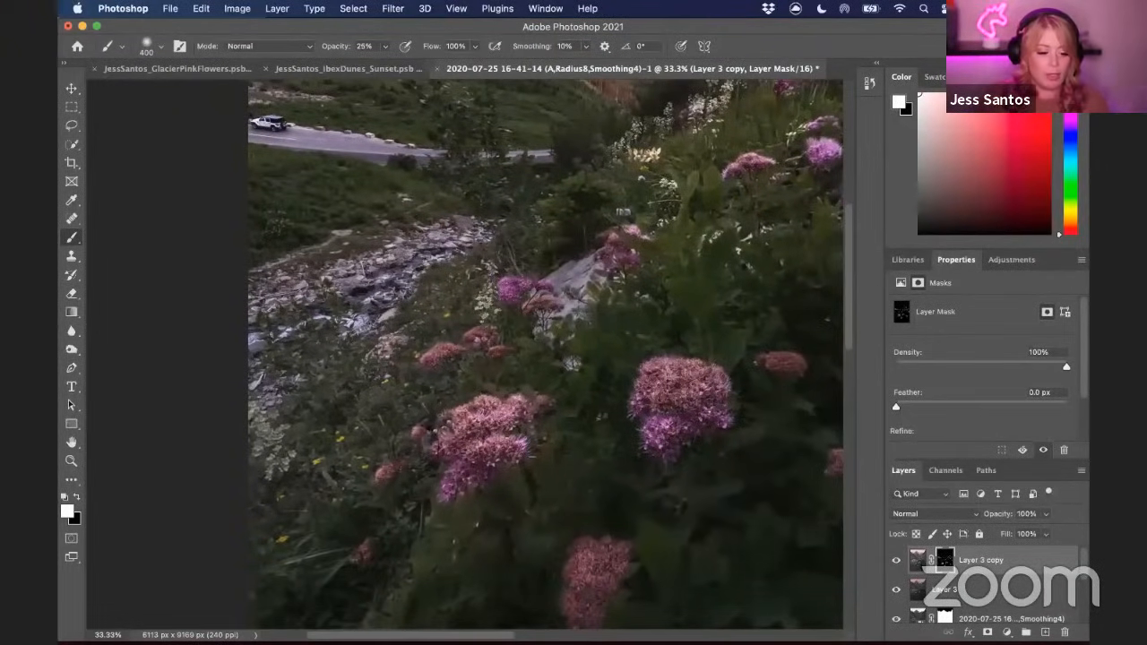
pyautogui.scroll(5, 460, 371)
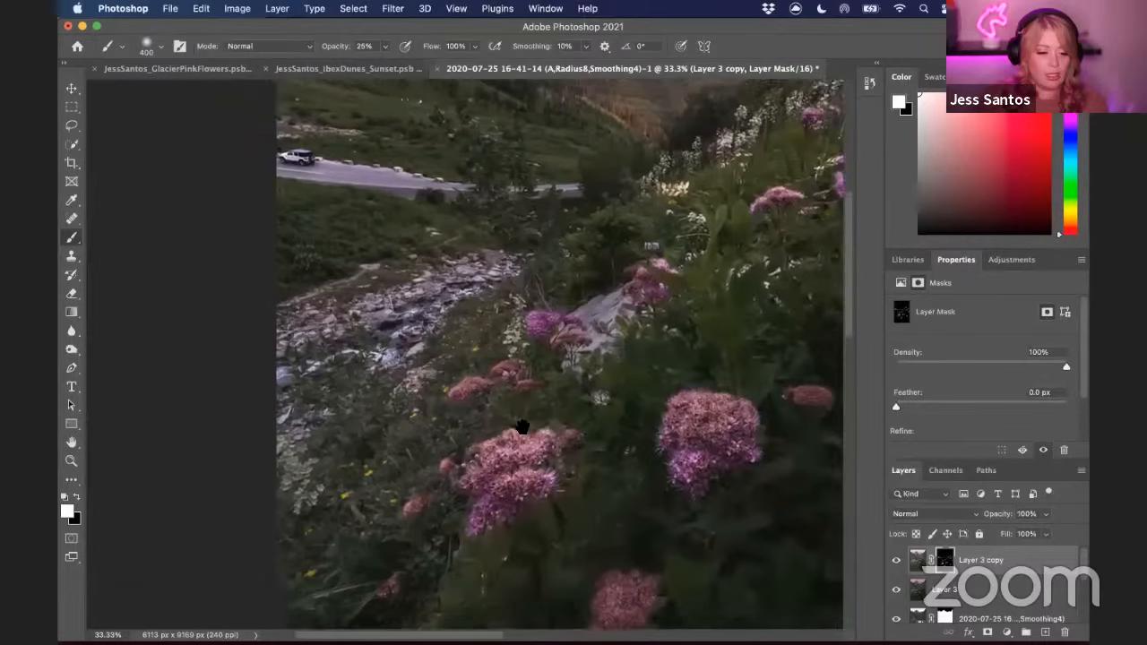
pyautogui.scroll(8, 488, 287)
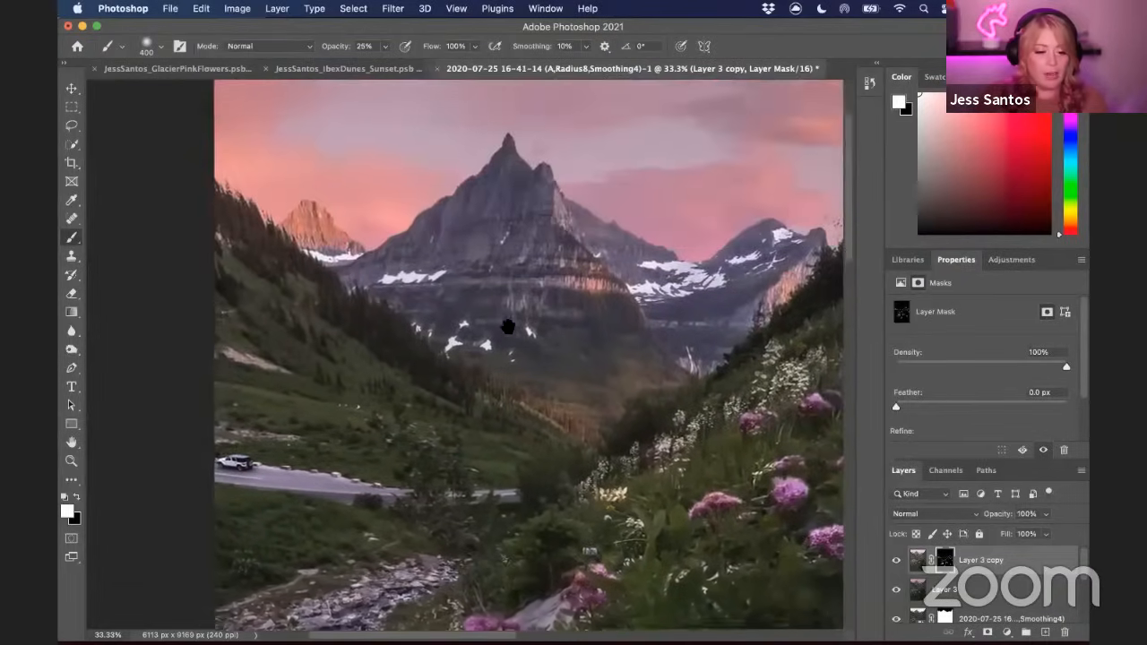
# Resize the soft brush to 500 px
pyautogui.press('[')
pyautogui.press('[')
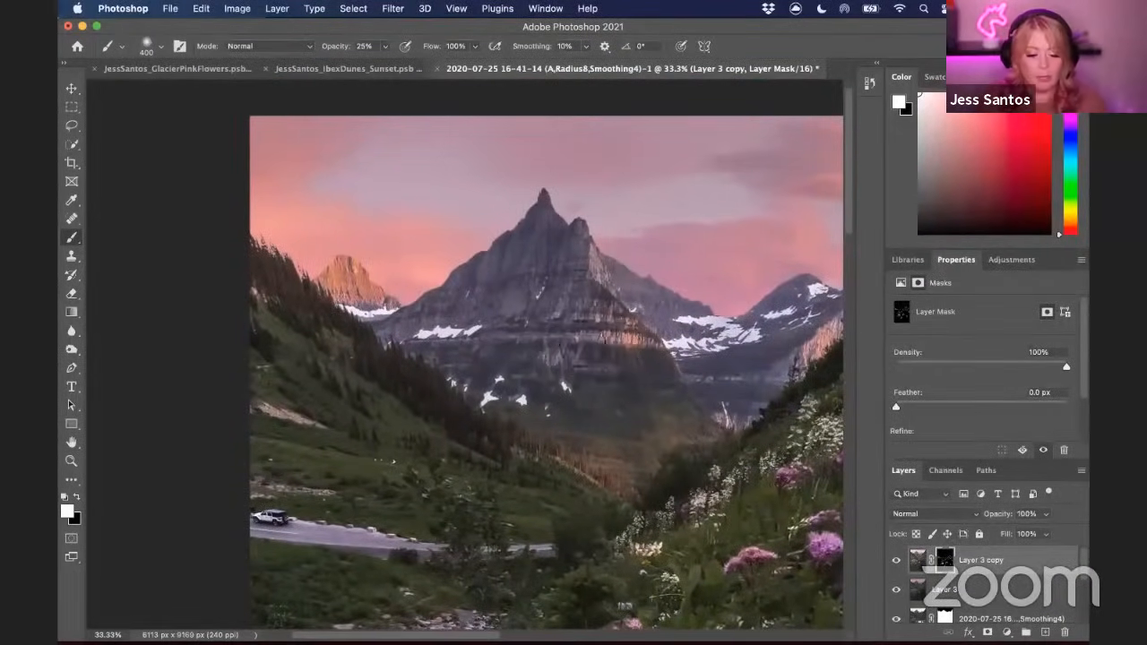
pyautogui.press('[')
pyautogui.press('[')
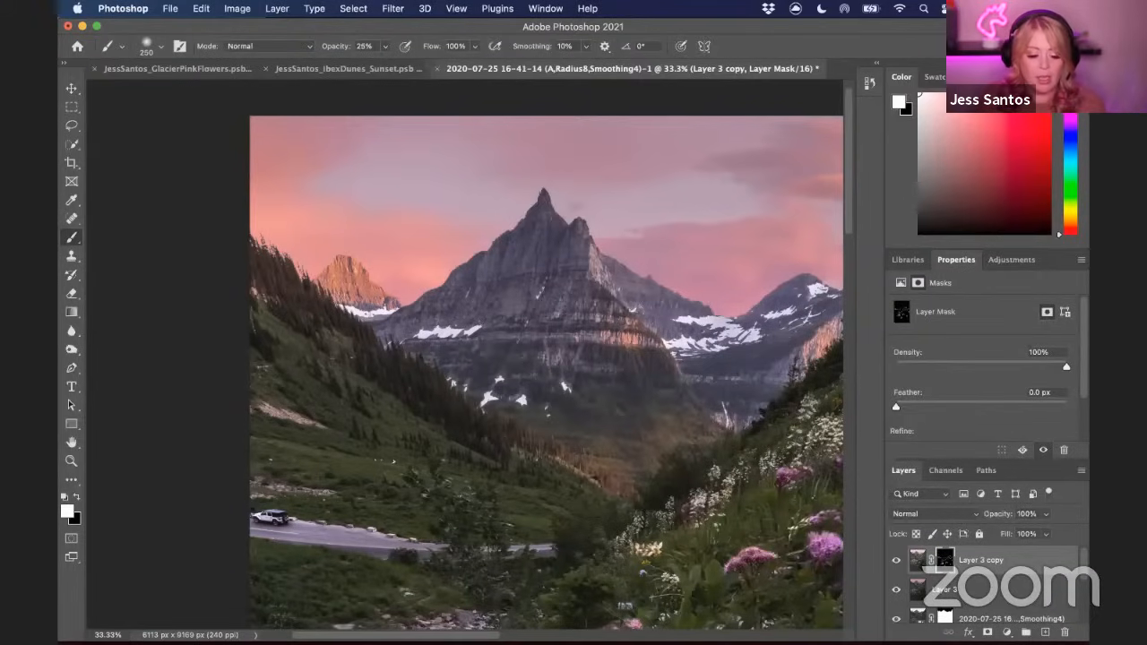
pyautogui.press(']')
pyautogui.press(']')
pyautogui.press(']')
pyautogui.press(']')
pyautogui.press(']')
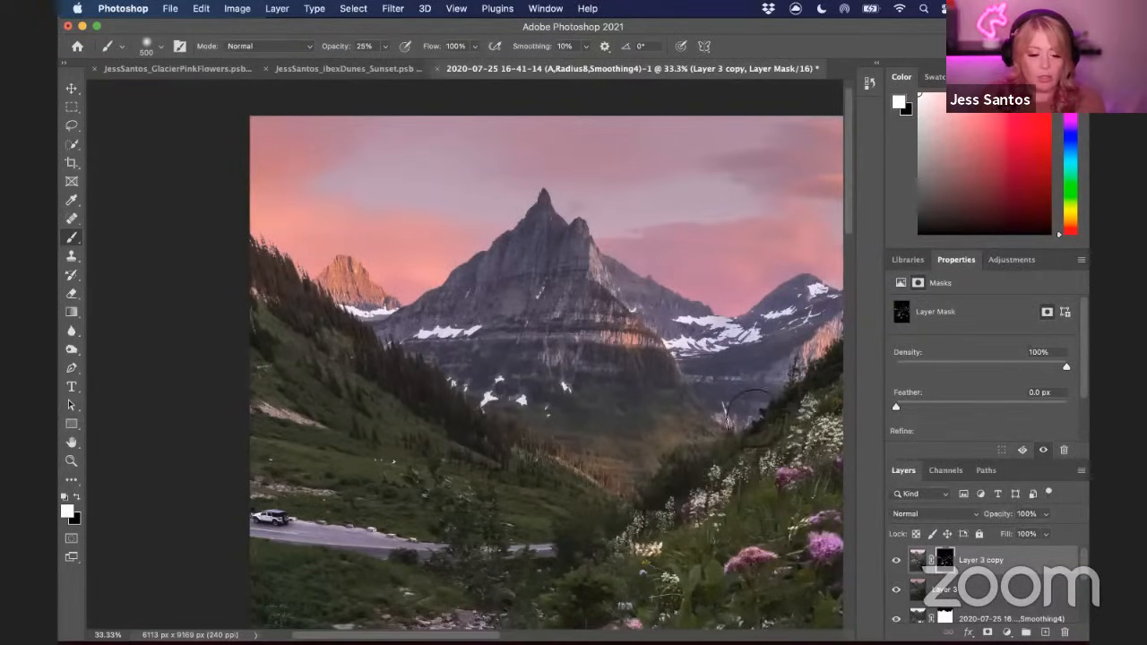
# Zoom out and pan across the flower meadow to review the masked brightening
pyautogui.scroll(-10, 547, 358)
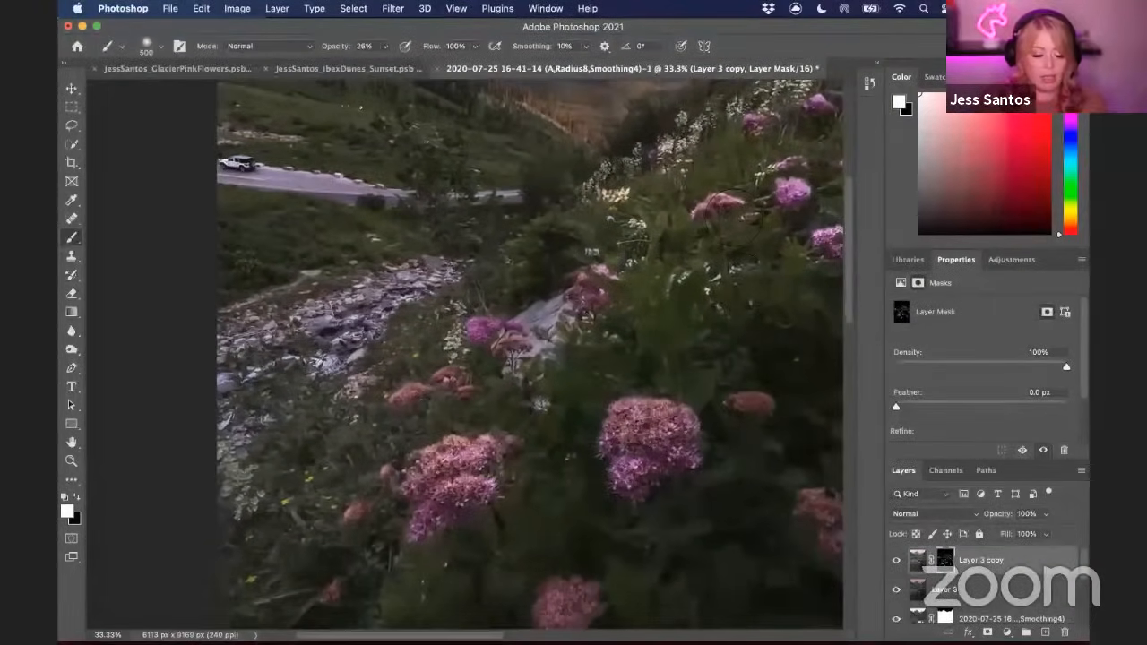
pyautogui.press('super+minus')
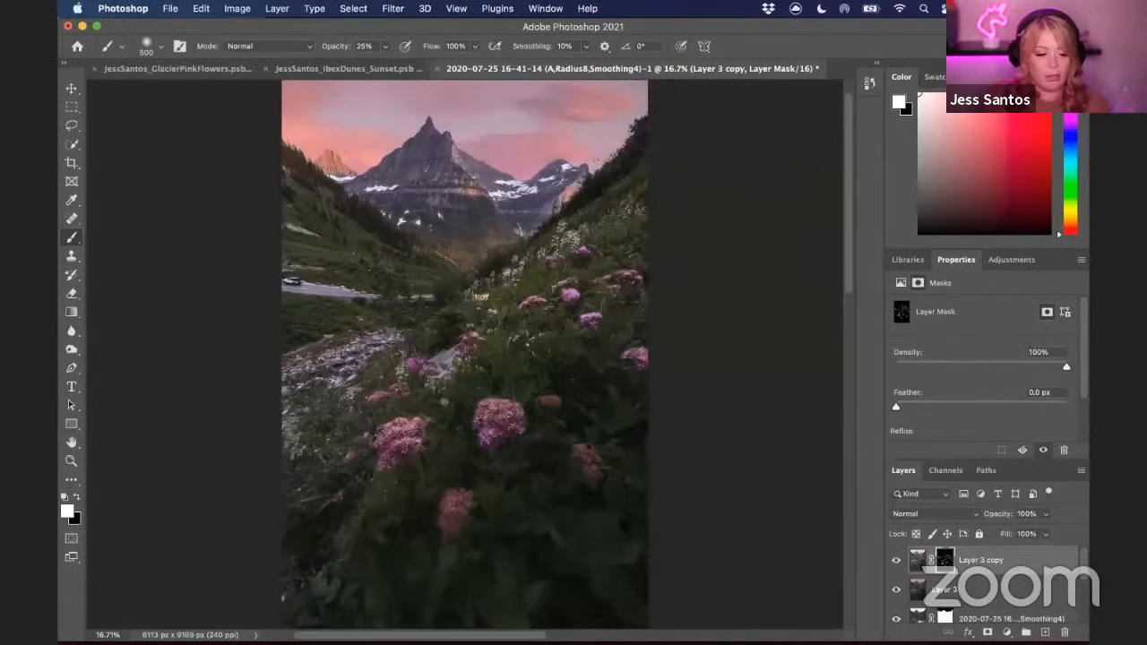
pyautogui.moveTo(514, 223); pyautogui.dragTo(532, 367)
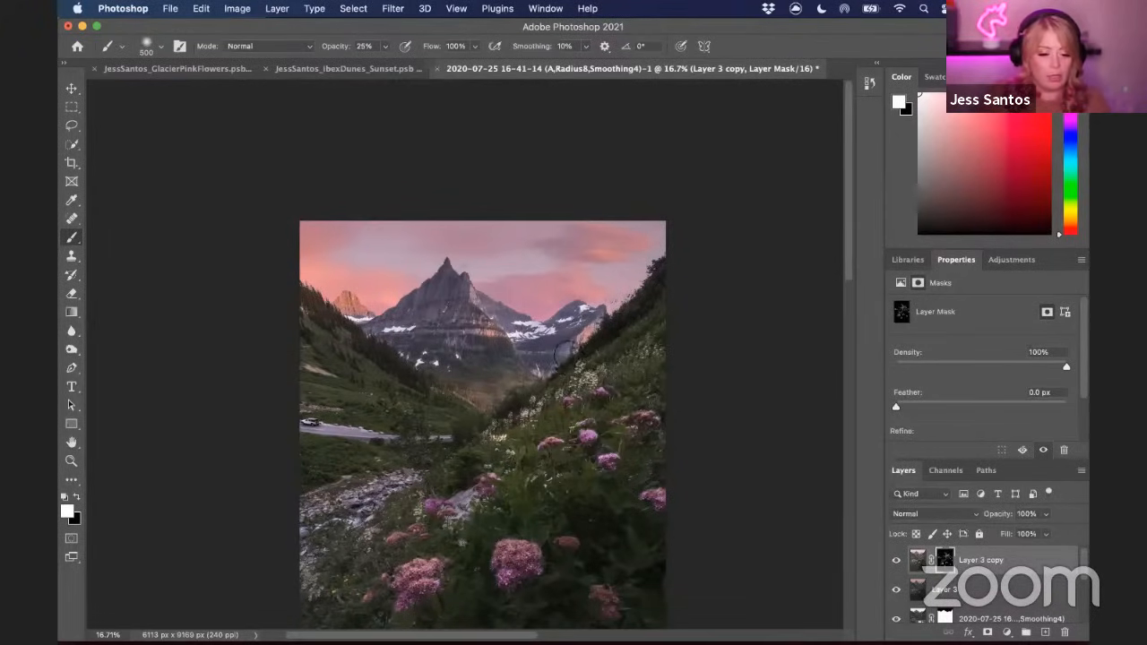
pyautogui.scroll(-3, 573, 359)
pyautogui.press('super+0')
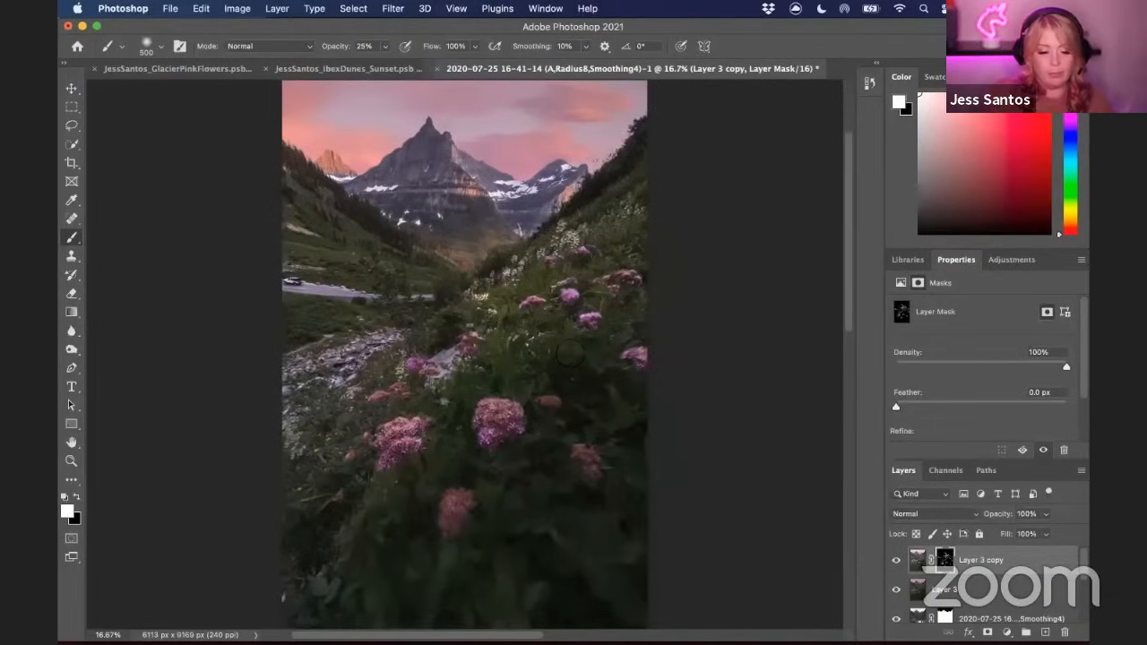
pyautogui.press('super+minus')
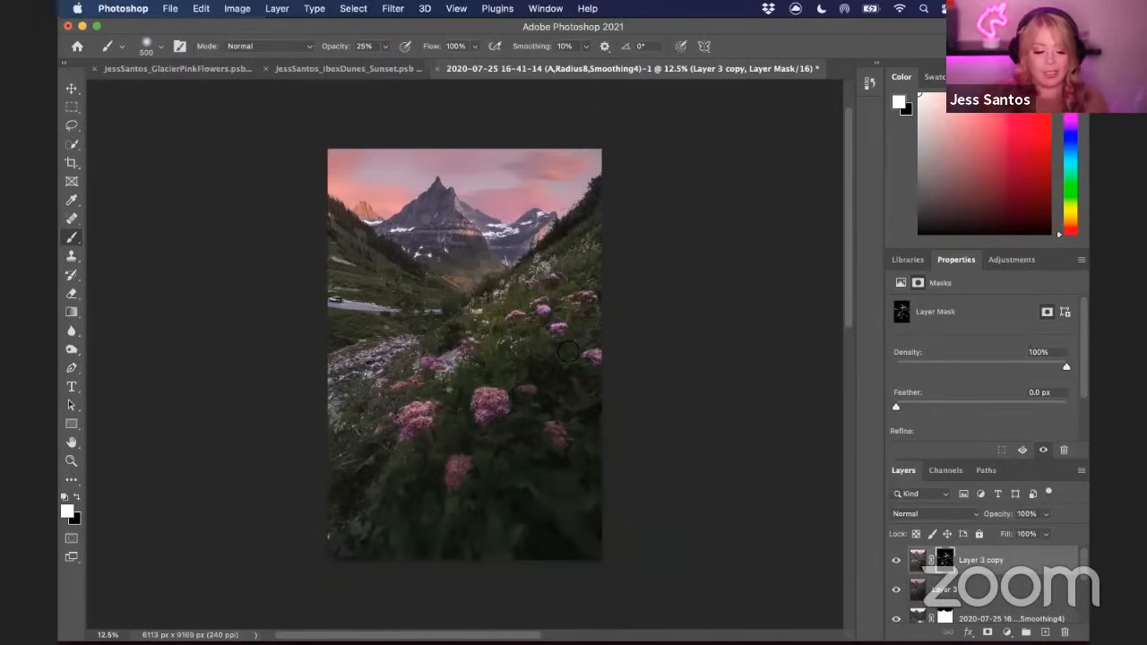
pyautogui.press('super+equal')
pyautogui.press('super+equal')
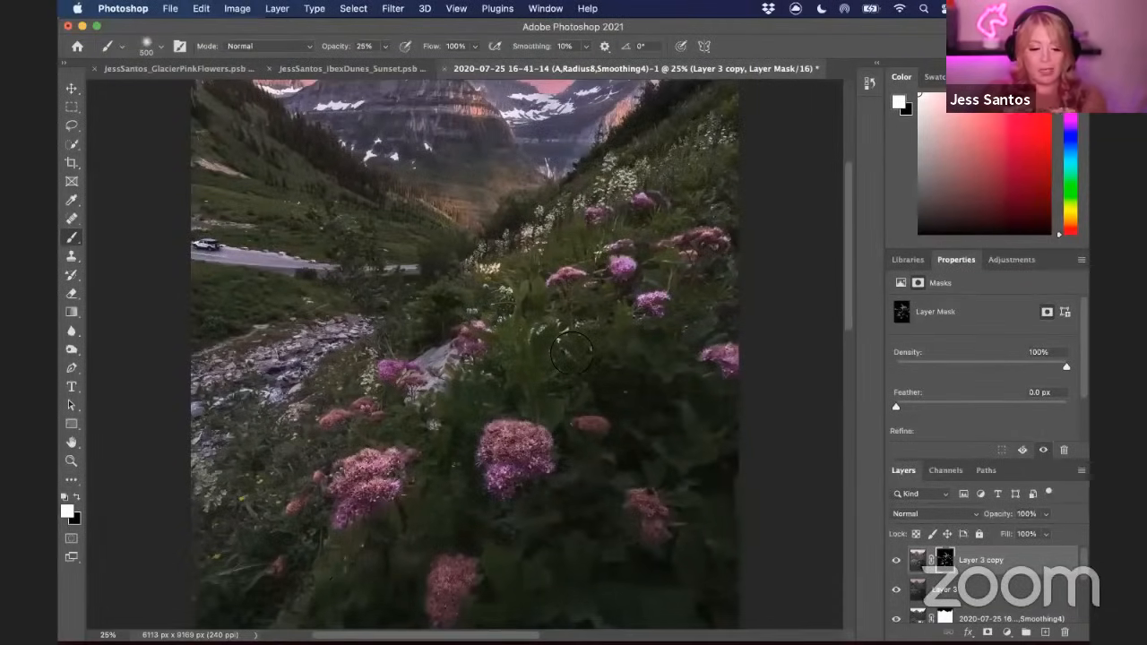
pyautogui.moveTo(613, 464); pyautogui.dragTo(638, 330)
pyautogui.moveTo(530, 454); pyautogui.dragTo(640, 401)
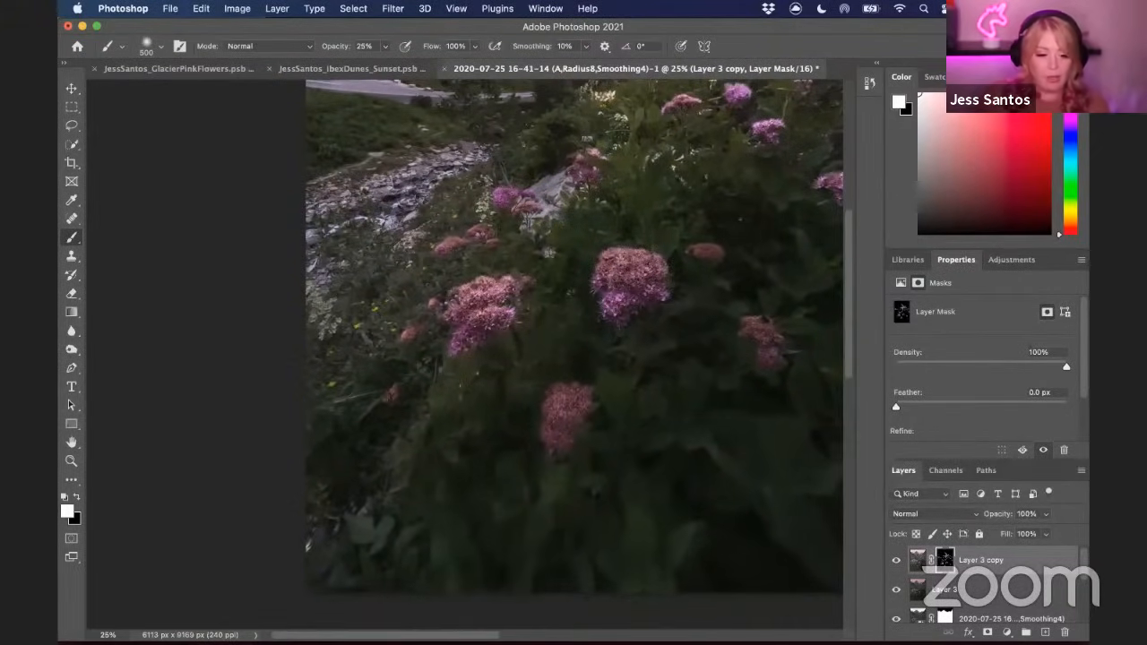
pyautogui.moveTo(678, 187); pyautogui.dragTo(635, 257)
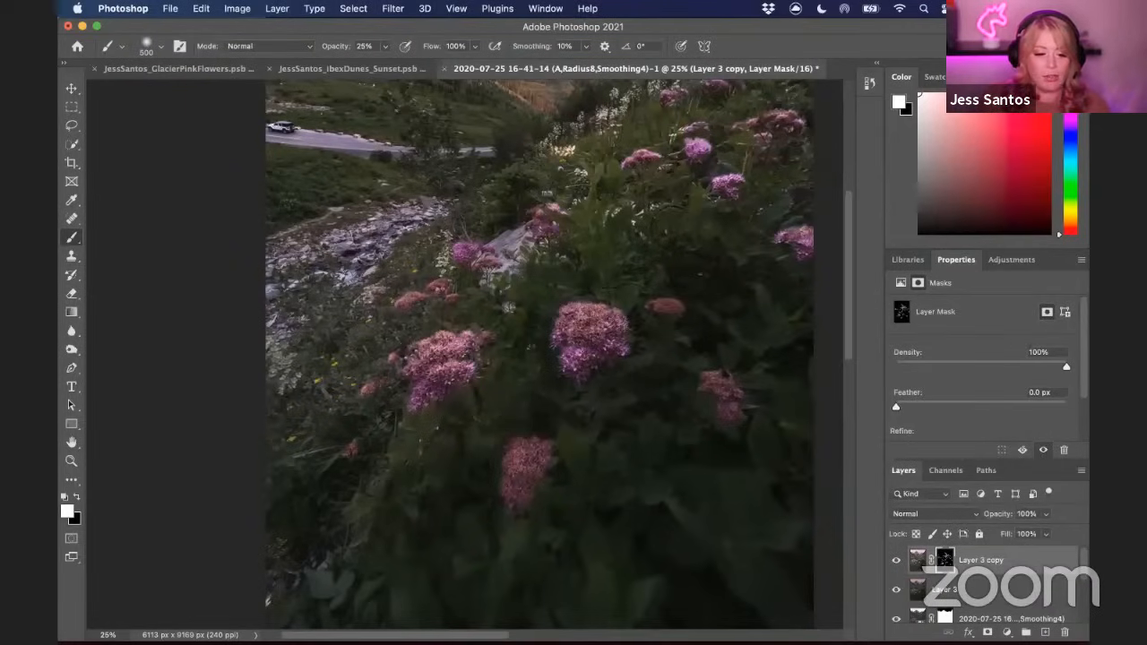
pyautogui.scroll(2, 699, 201)
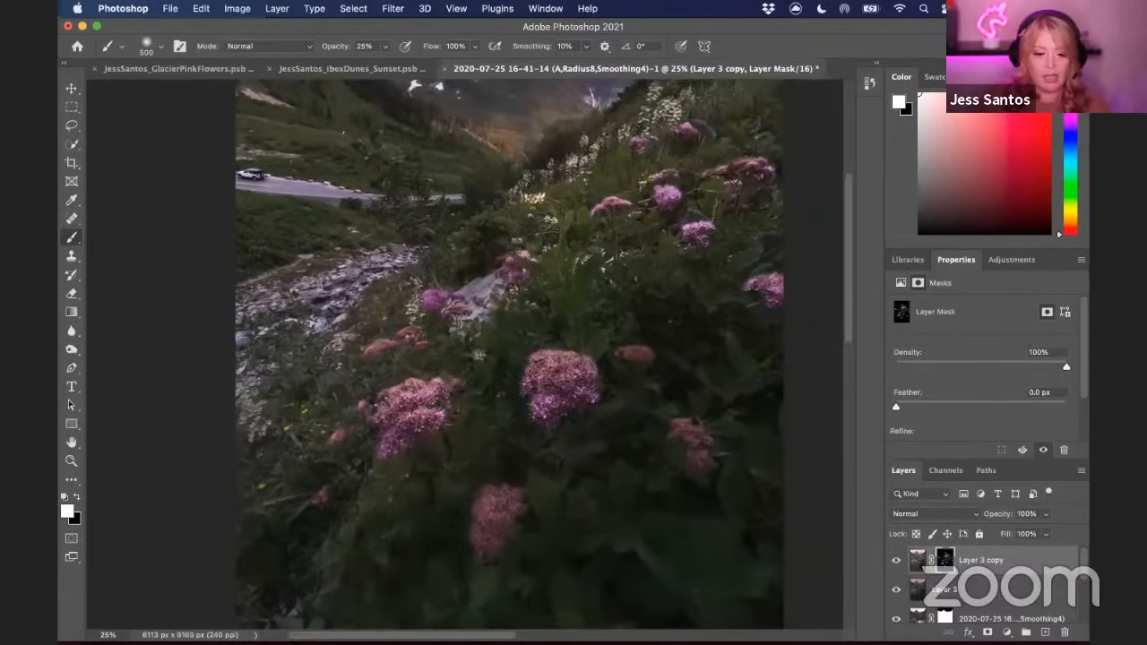
pyautogui.scroll(2, 638, 190)
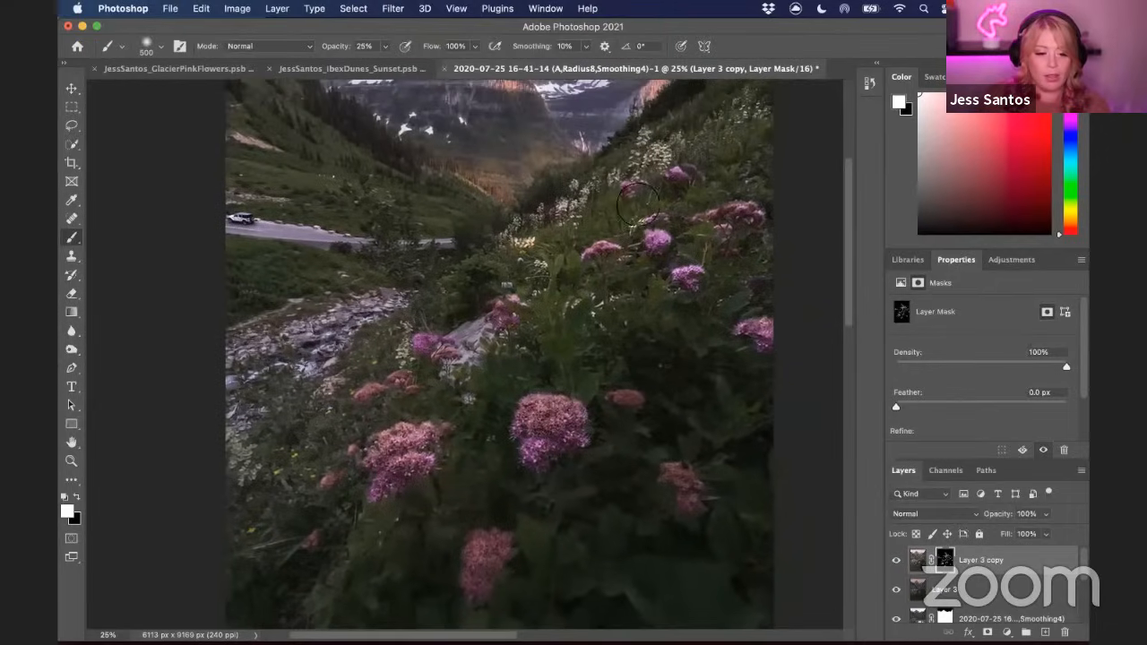
pyautogui.scroll(-5, 506, 285)
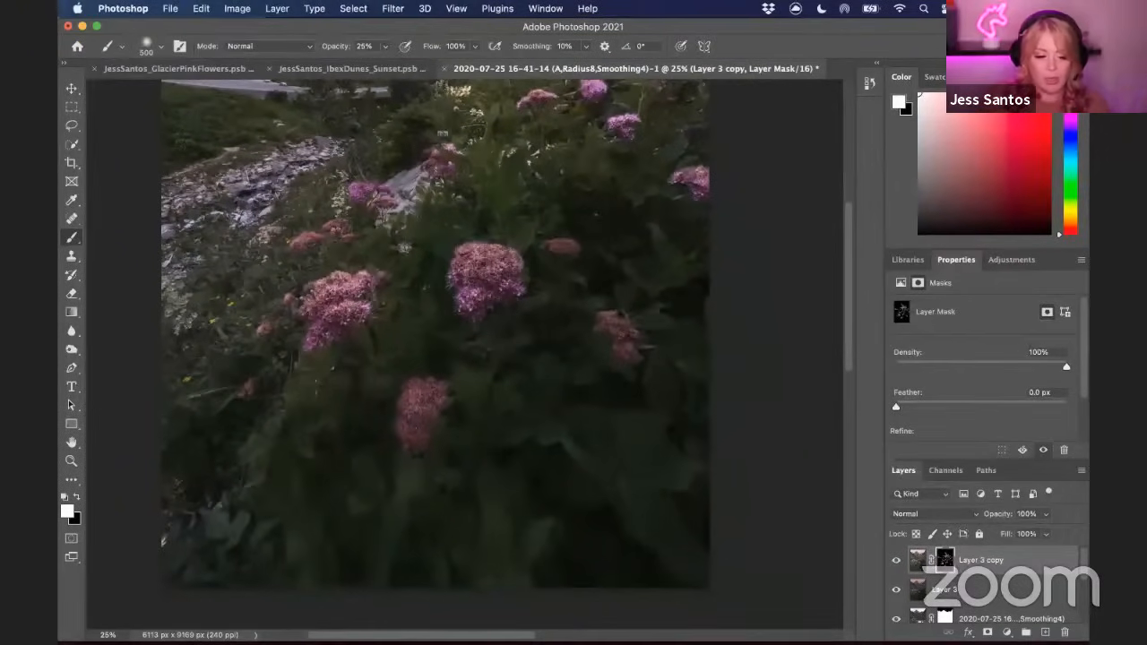
pyautogui.hscroll(-5, 507, 386)
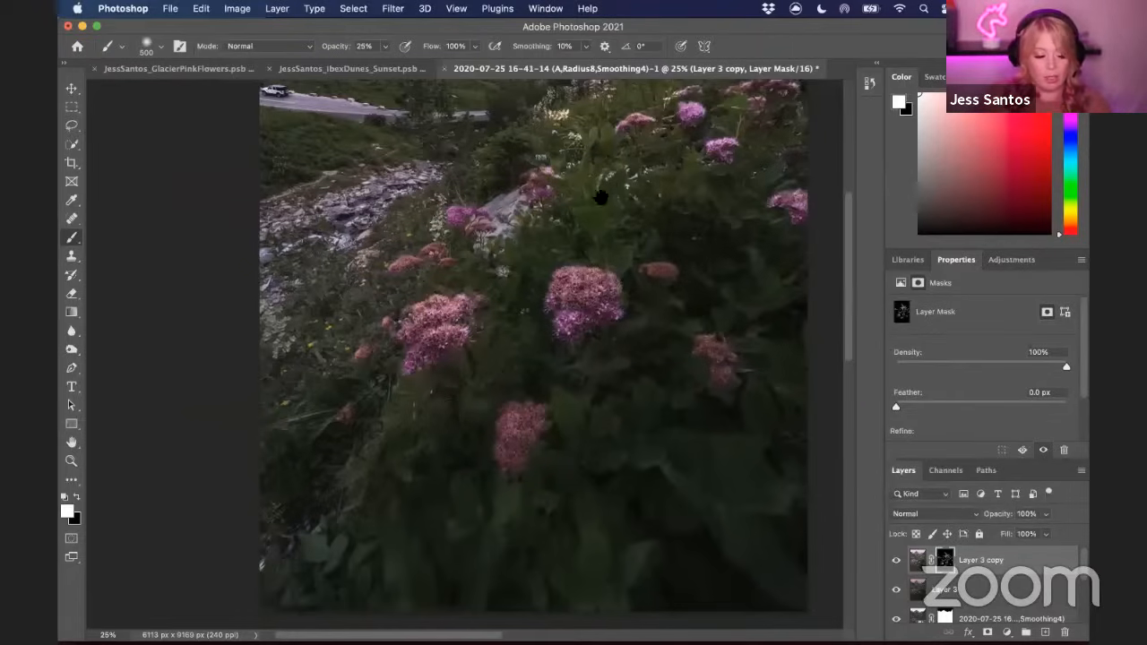
pyautogui.scroll(5, 605, 197)
pyautogui.hscroll(3, 605, 197)
pyautogui.press('super+minus')
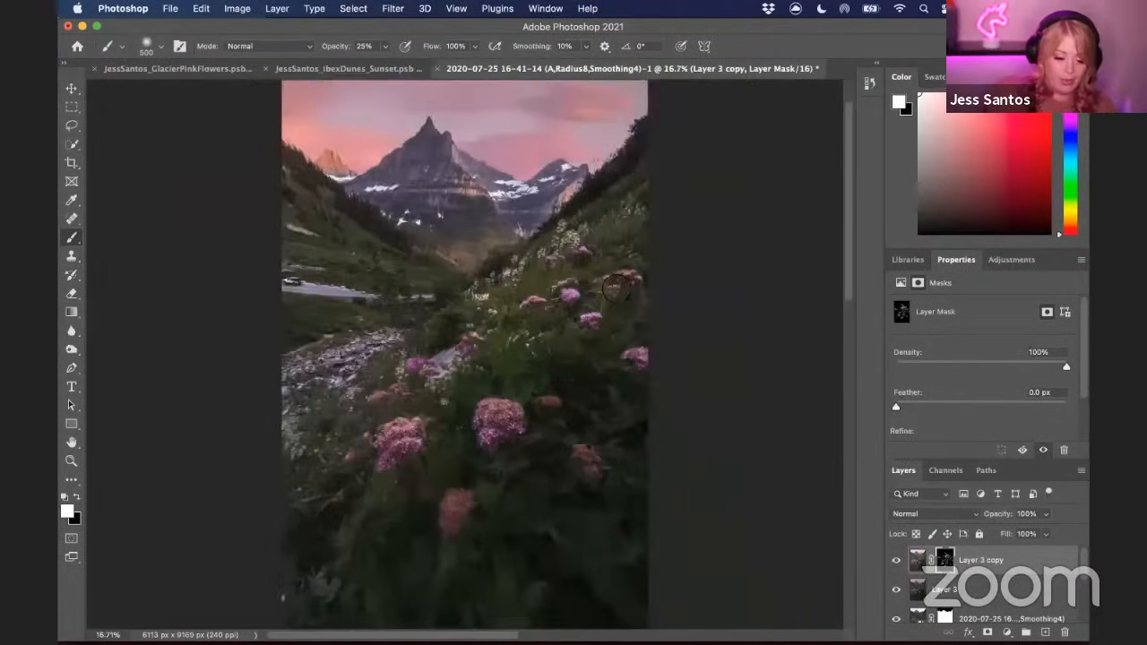
pyautogui.press('super+minus')
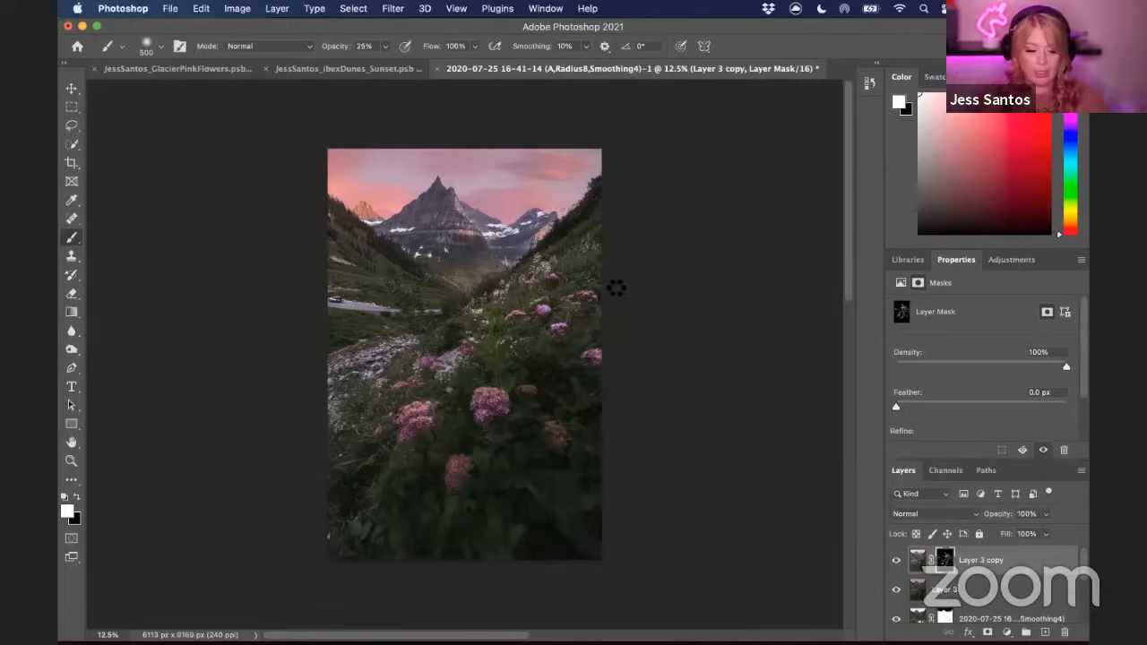
# Stamp all visible layers into a merged layer, duplicate it, and blur the copy with a 61 px Gaussian Blur
pyautogui.press('super+alt+shift+e')
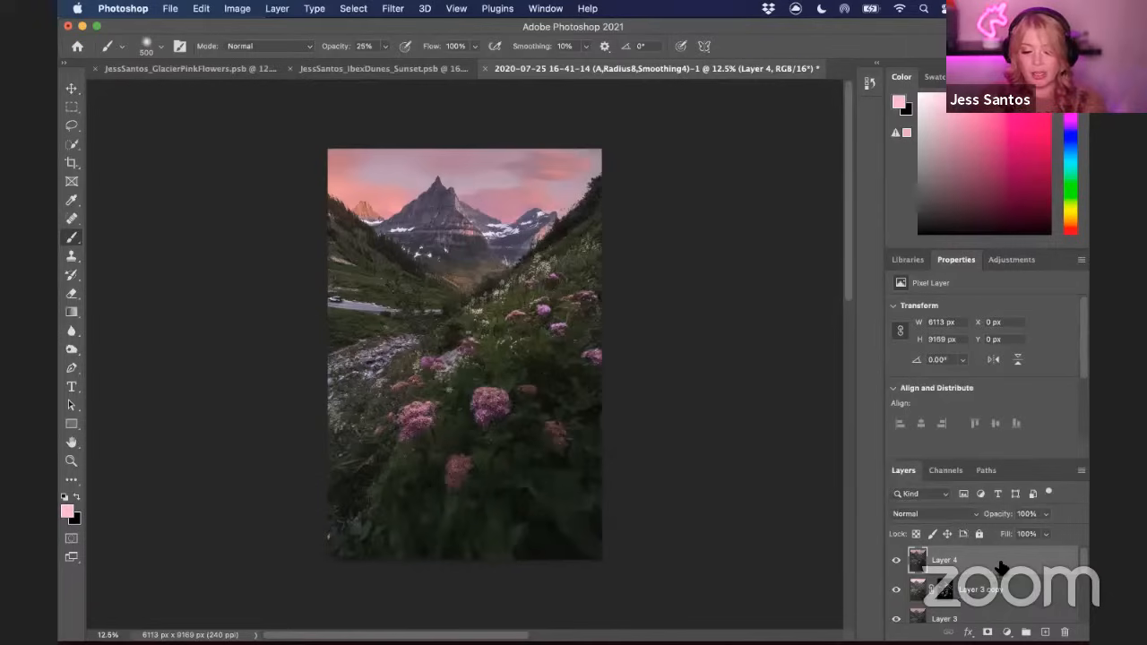
pyautogui.press('super+j')
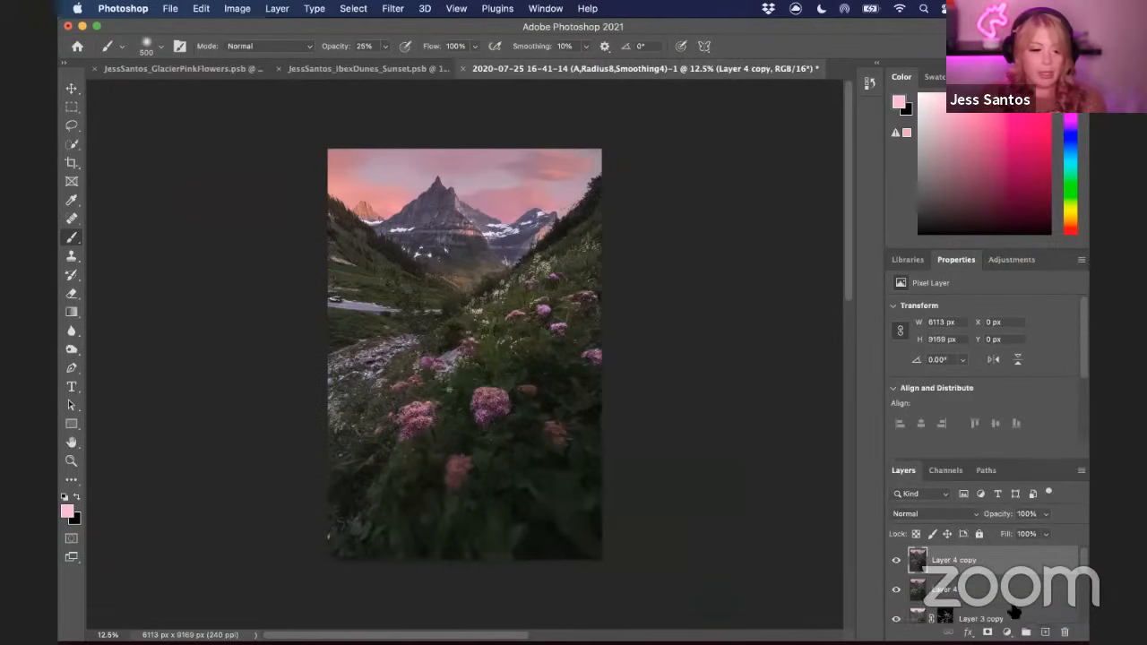
pyautogui.click(275, 9)
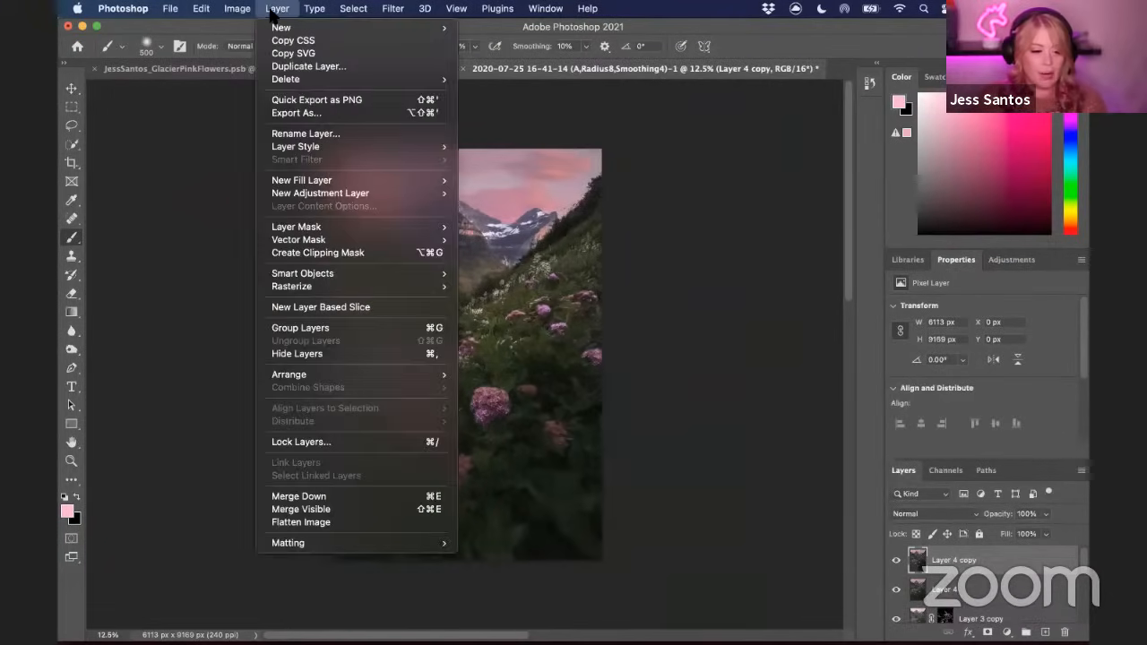
pyautogui.moveTo(394, 9)
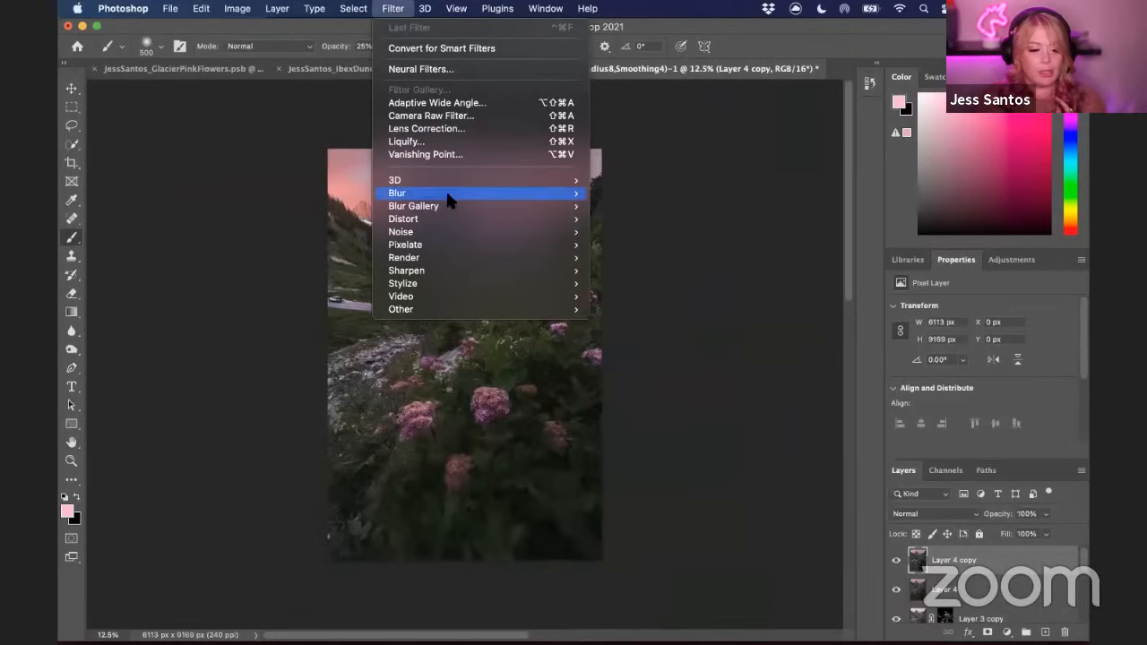
pyautogui.moveTo(445, 193)
pyautogui.click(637, 244)
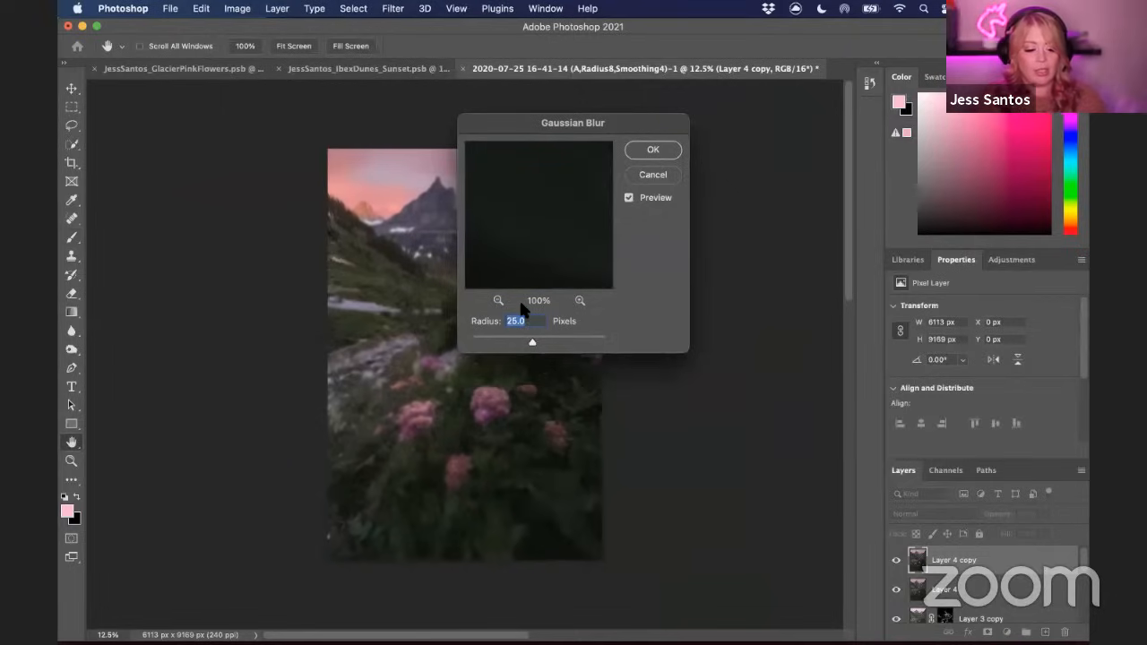
pyautogui.write('61')
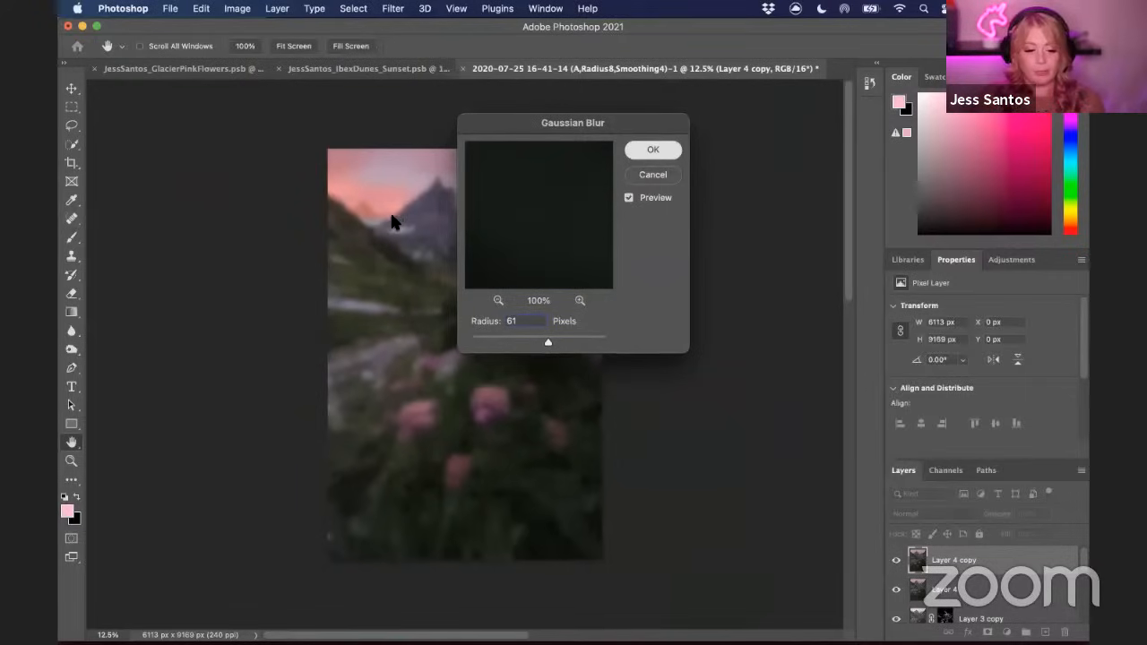
pyautogui.press('Return')
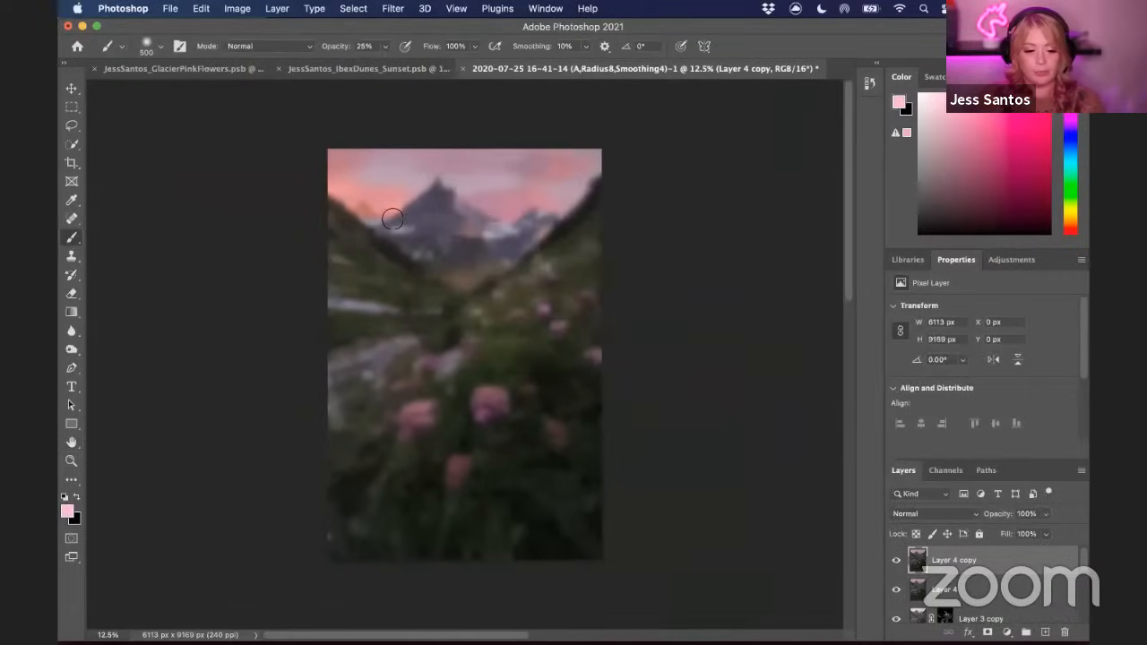
# Load the RGB channel's luminosity as a selection and add it as a layer mask on the blurred copy
pyautogui.click(944, 472)
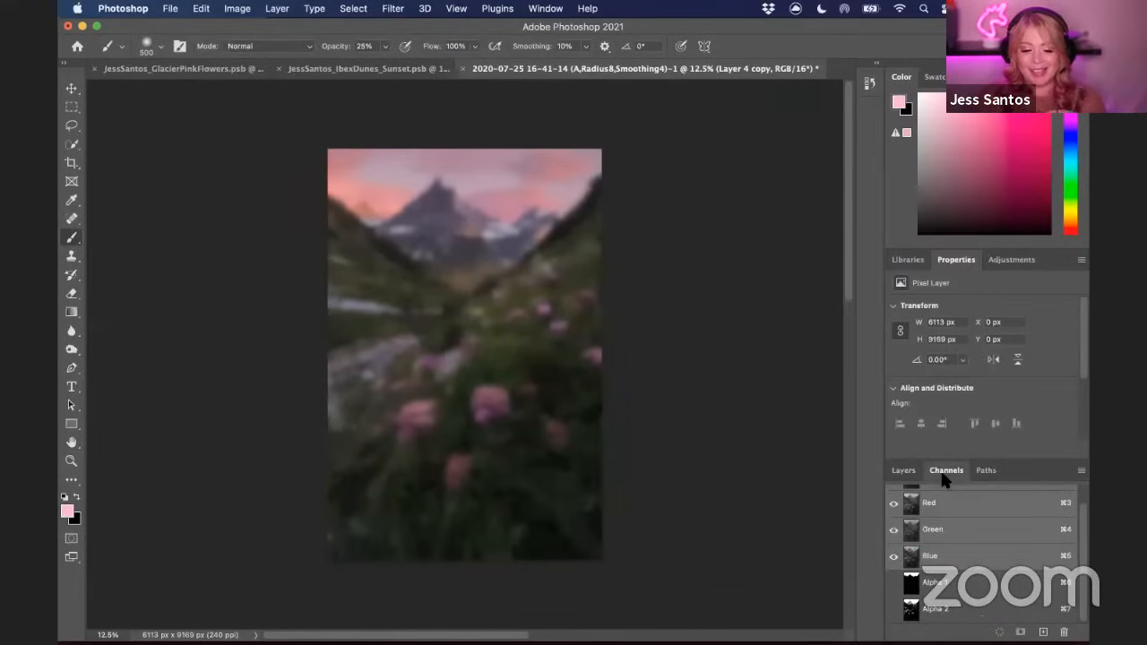
pyautogui.scroll(1, 959, 524)
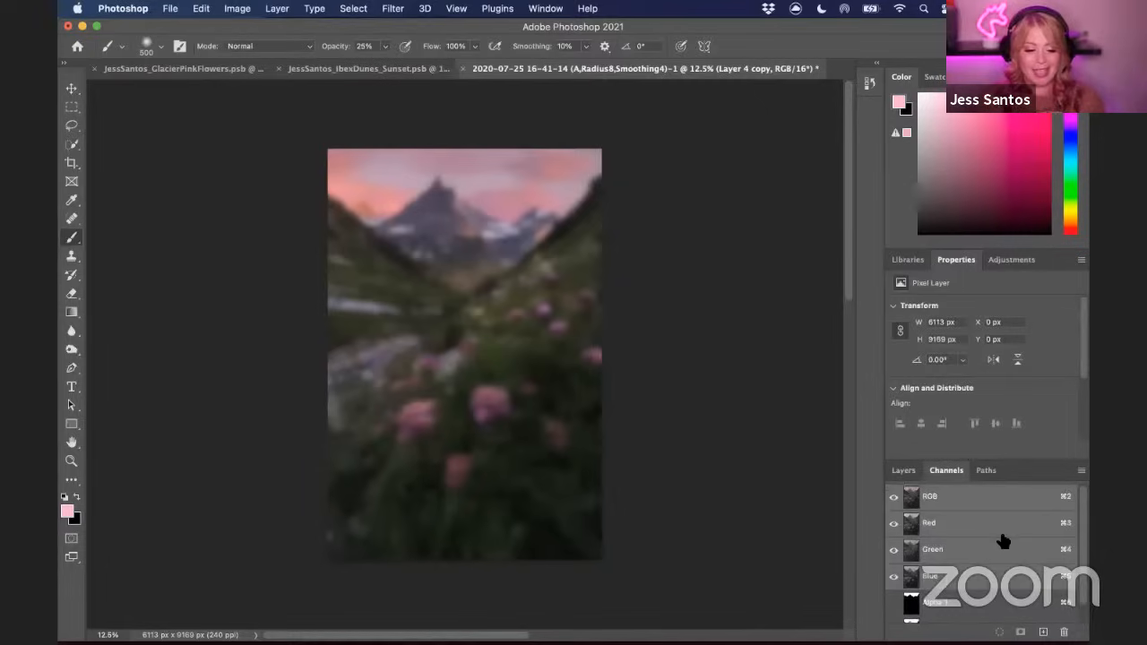
pyautogui.scroll(-1, 953, 587)
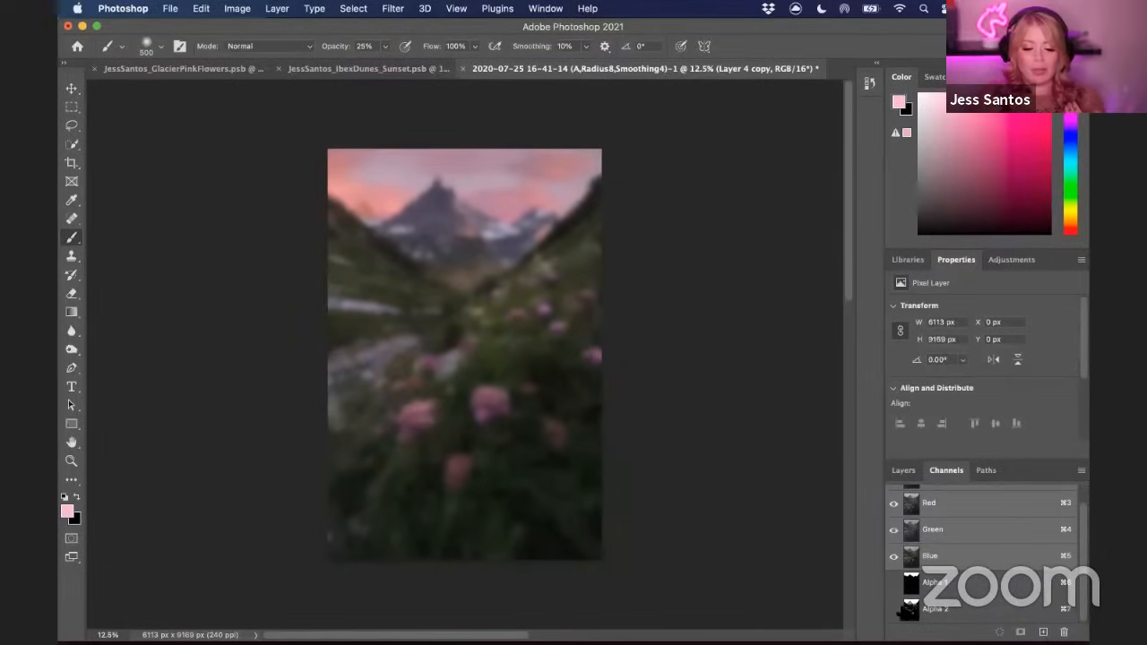
pyautogui.scroll(1, 936, 556)
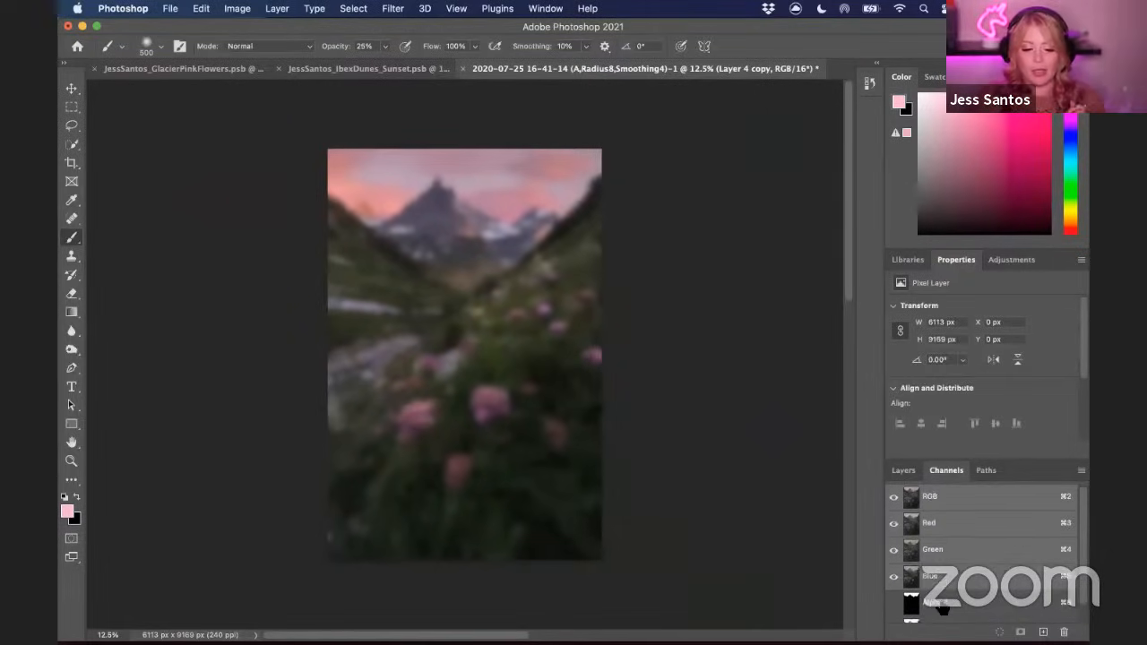
pyautogui.keyDown('super'); pyautogui.click(916, 502); pyautogui.keyUp('super')
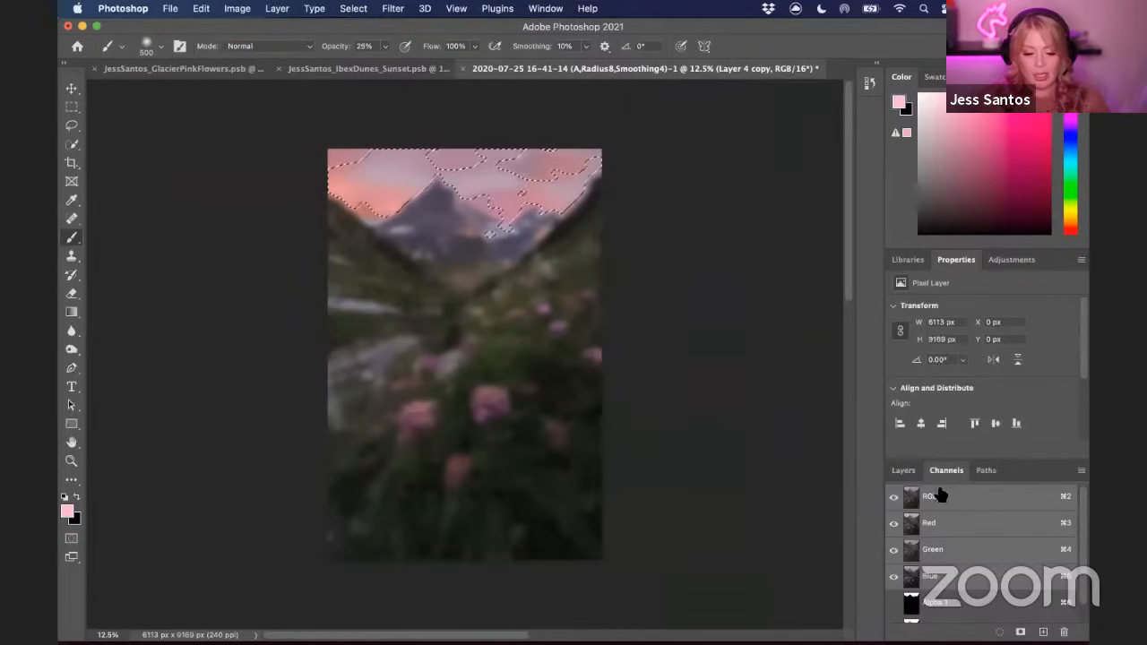
pyautogui.click(907, 473)
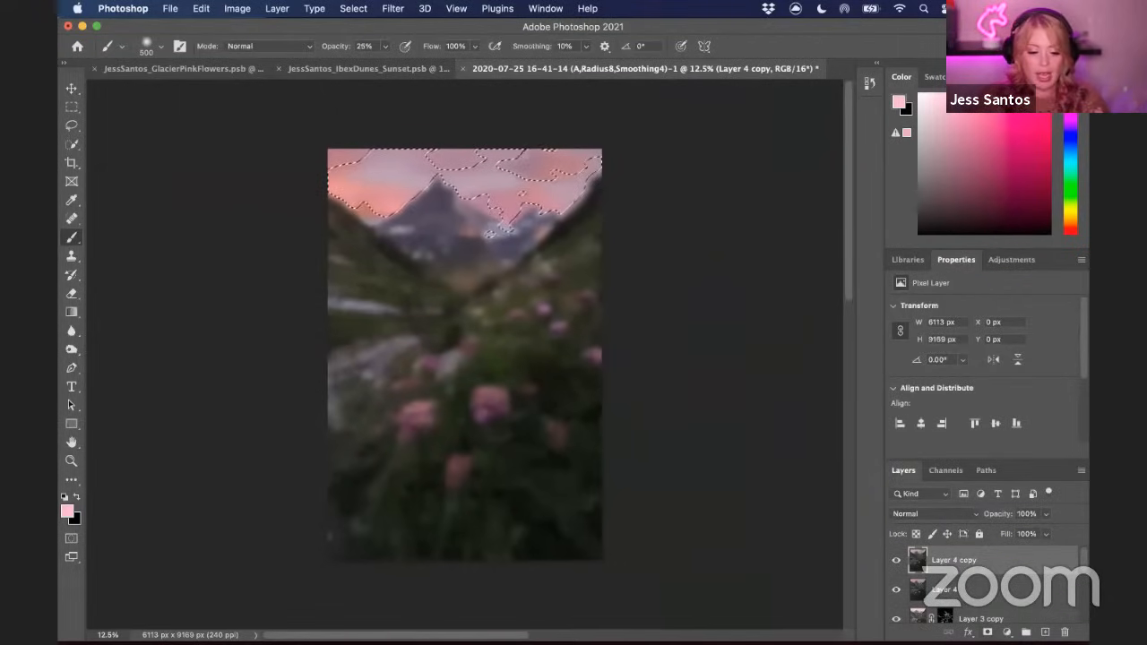
pyautogui.click(988, 633)
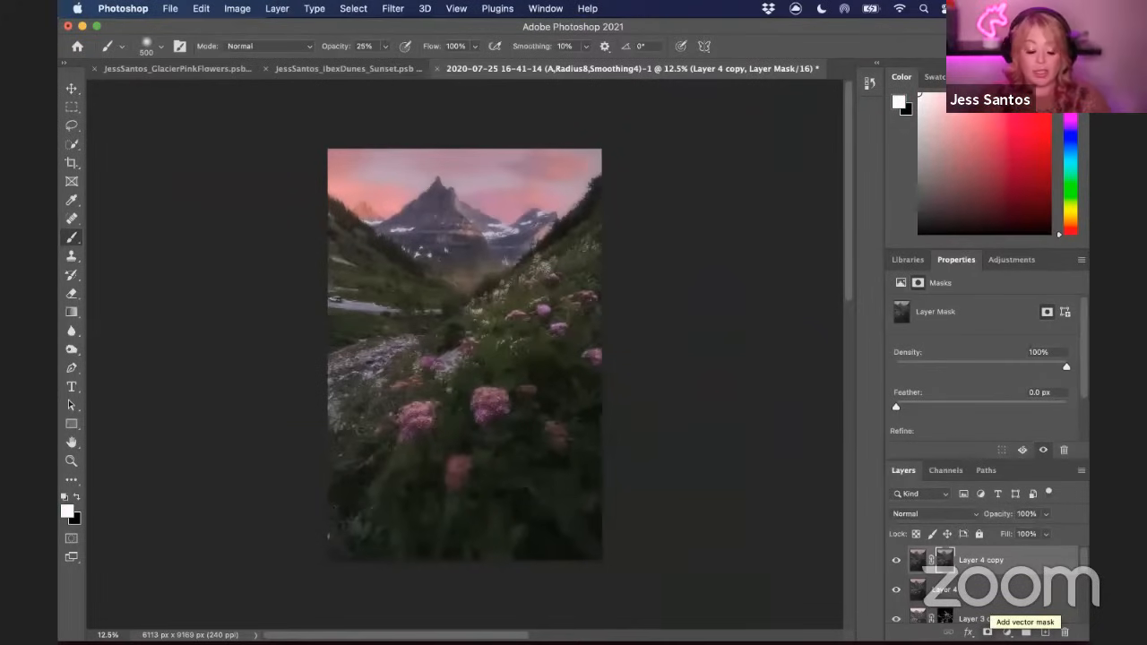
# Set the blurred copy's blend mode to Soft Light
pyautogui.click(932, 514)
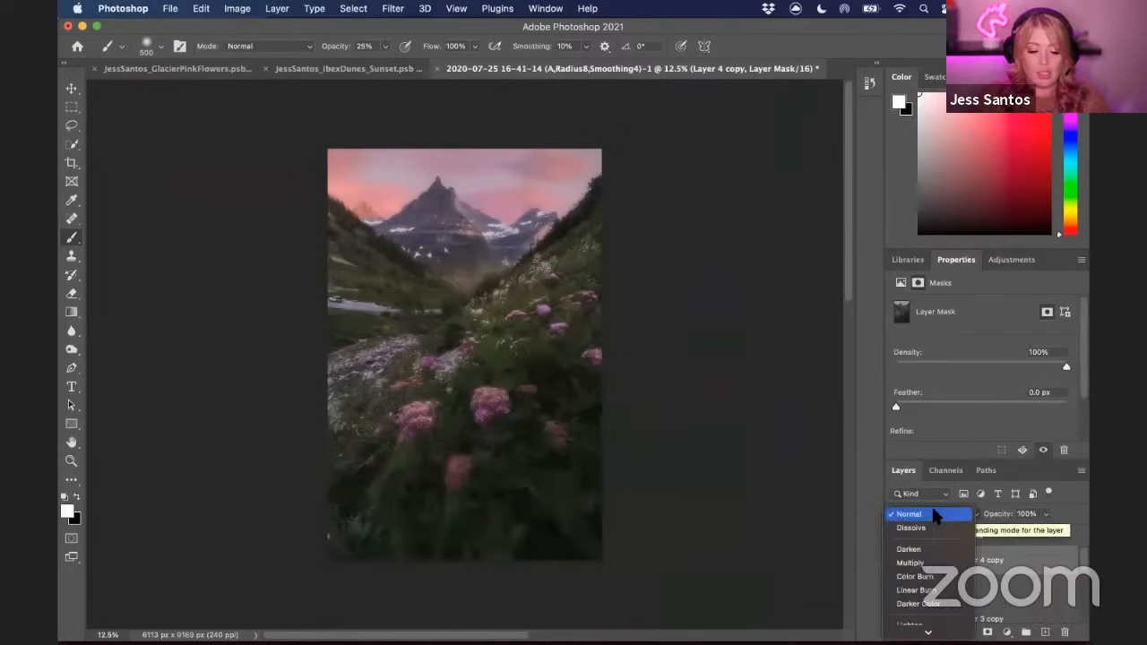
pyautogui.moveTo(929, 635)
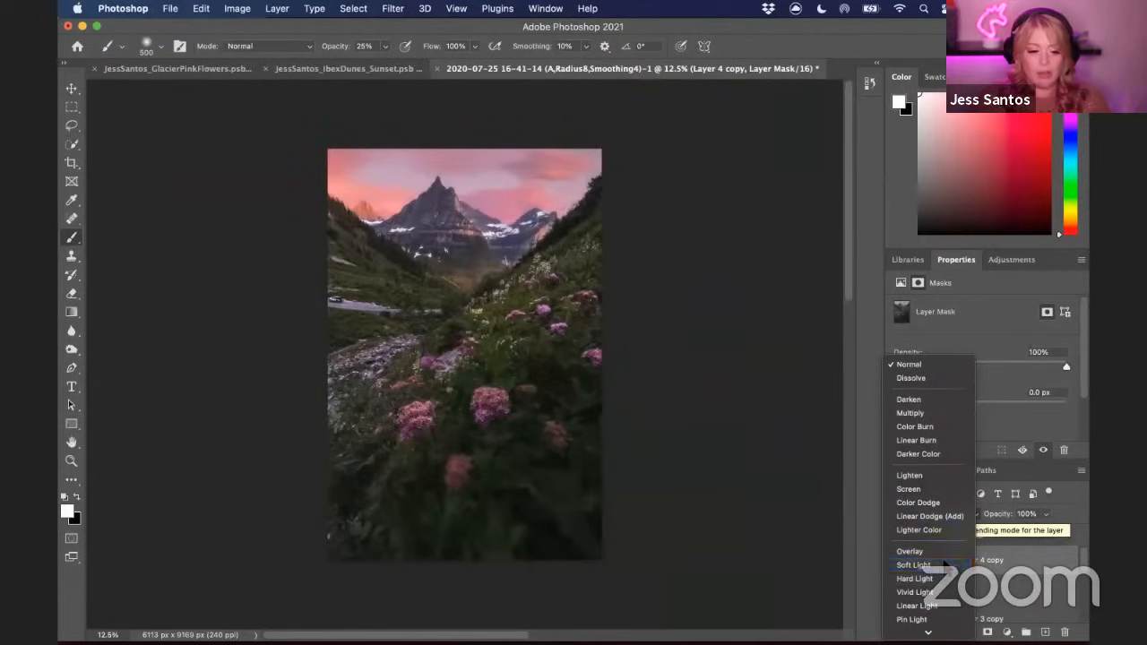
pyautogui.click(923, 565)
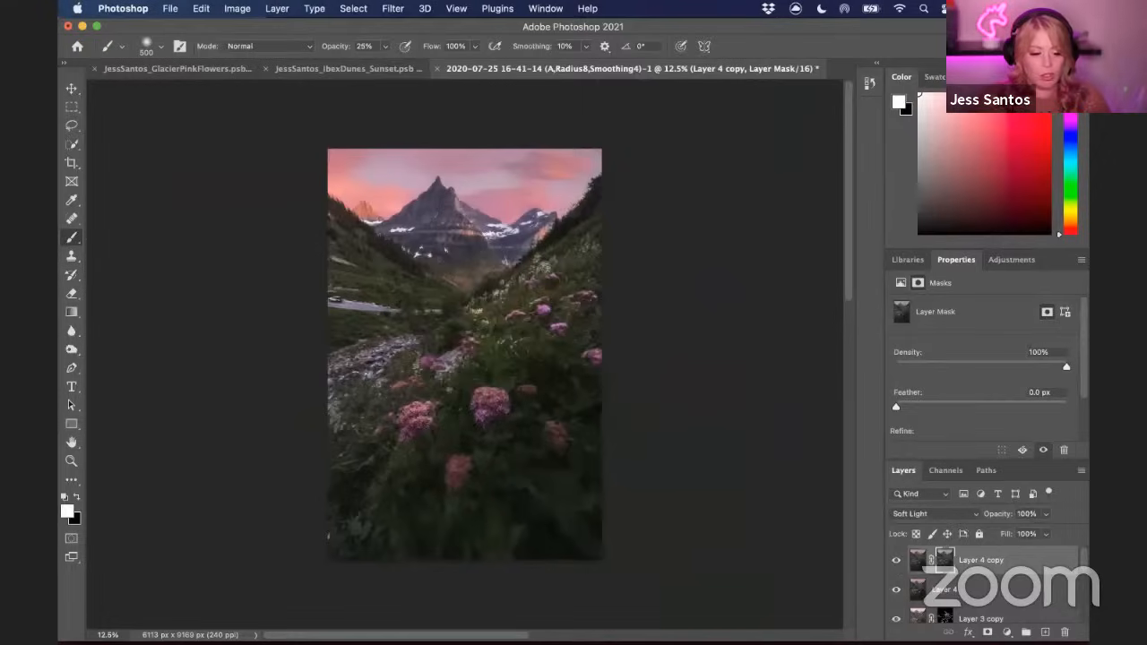
# Toggle the blurred layer's visibility to compare the glow before and after
pyautogui.click(896, 560)
pyautogui.click(896, 561)
pyautogui.click(896, 560)
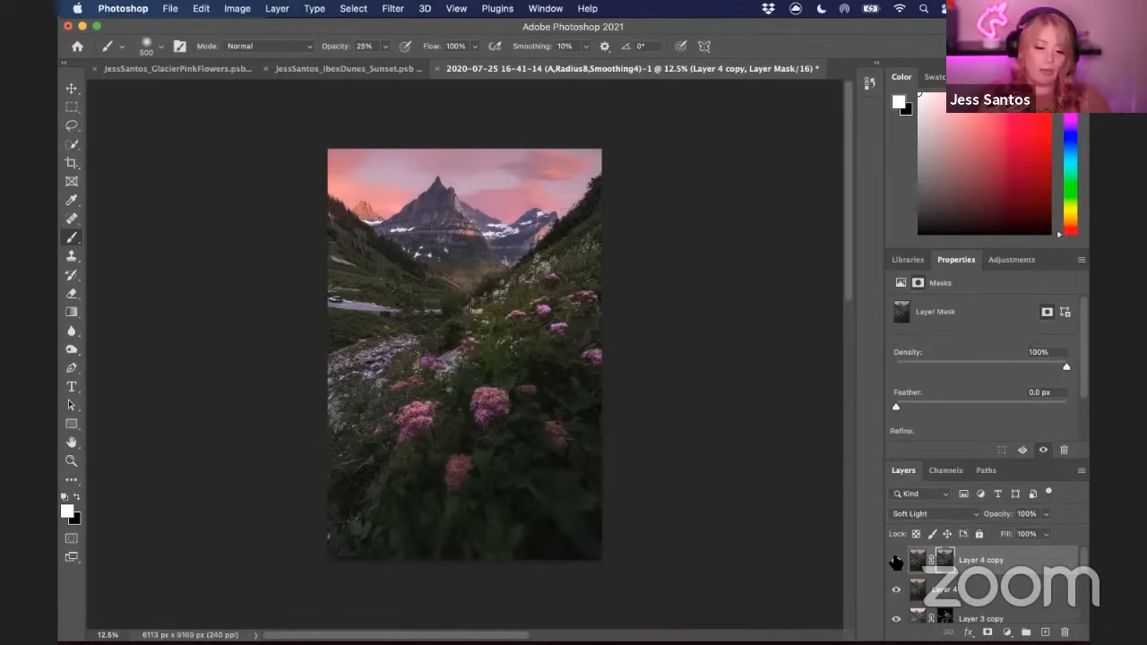
# Add a Curves adjustment layer and set the RGB black point's output to 3
pyautogui.click(1012, 262)
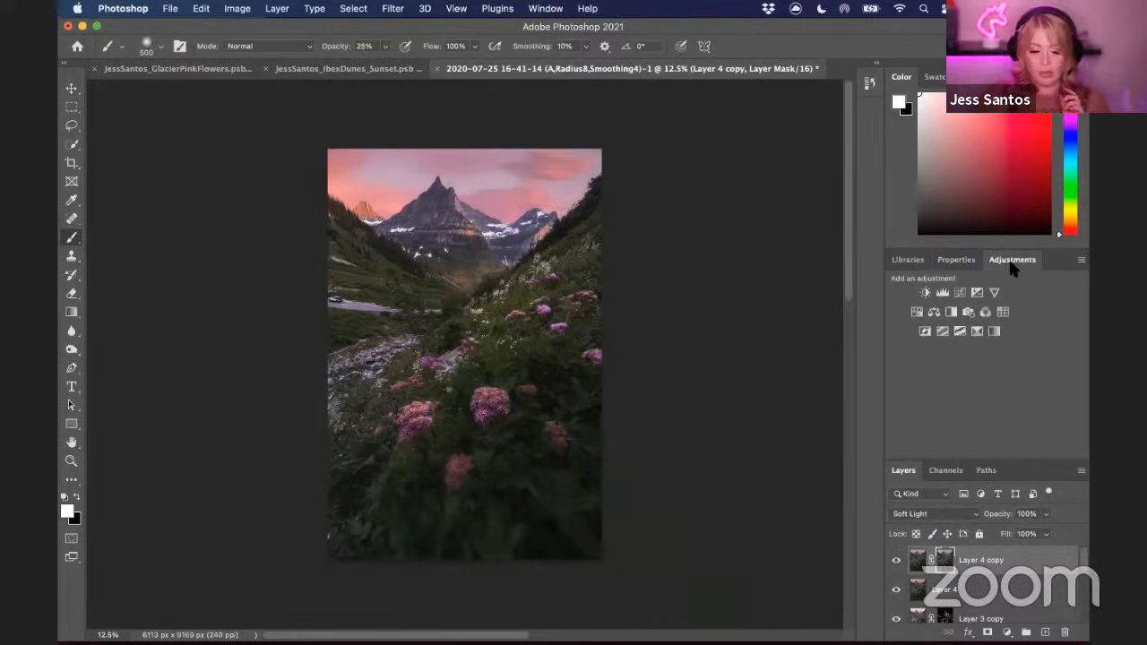
pyautogui.click(957, 294)
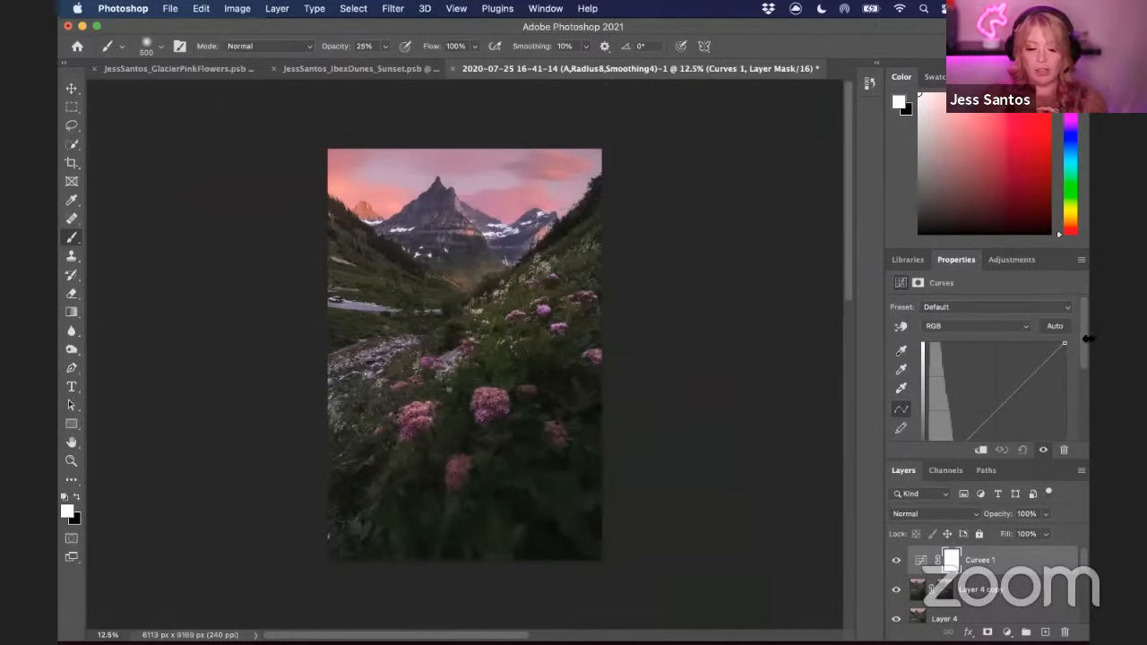
pyautogui.scroll(-3, 1087, 340)
pyautogui.click(927, 340)
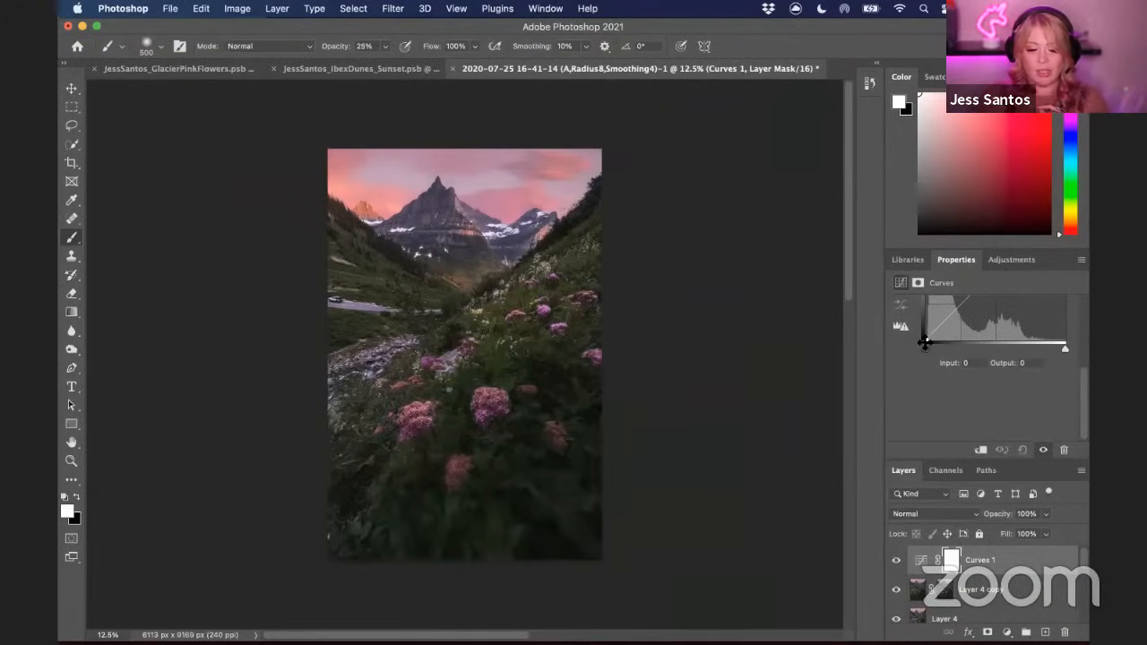
pyautogui.click(1023, 363)
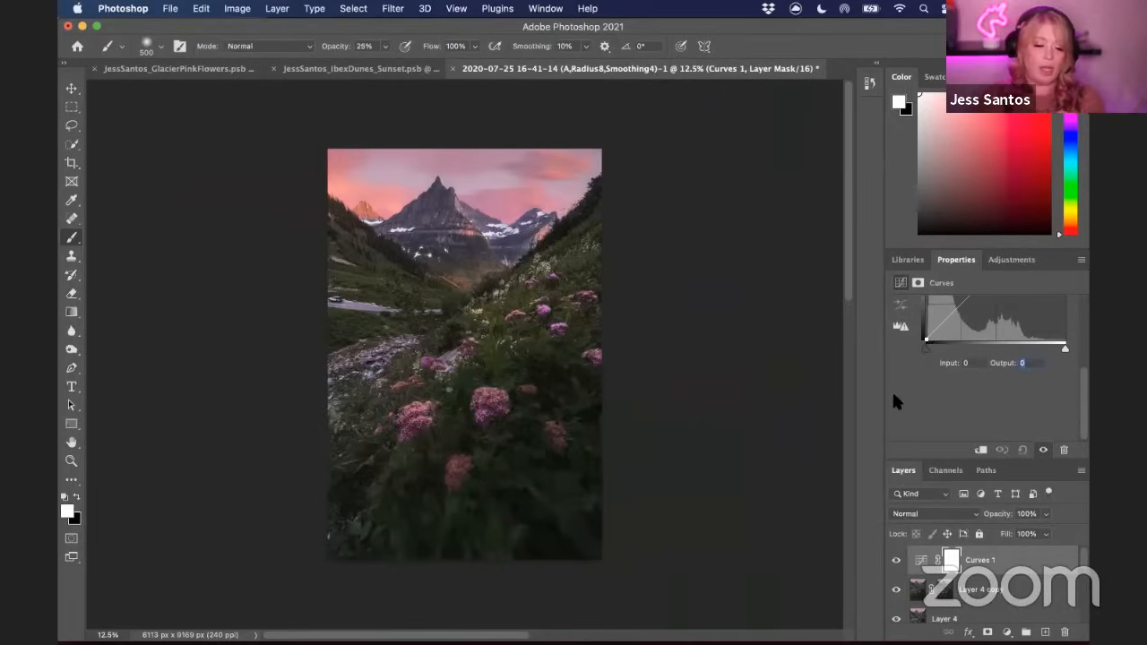
pyautogui.write('3')
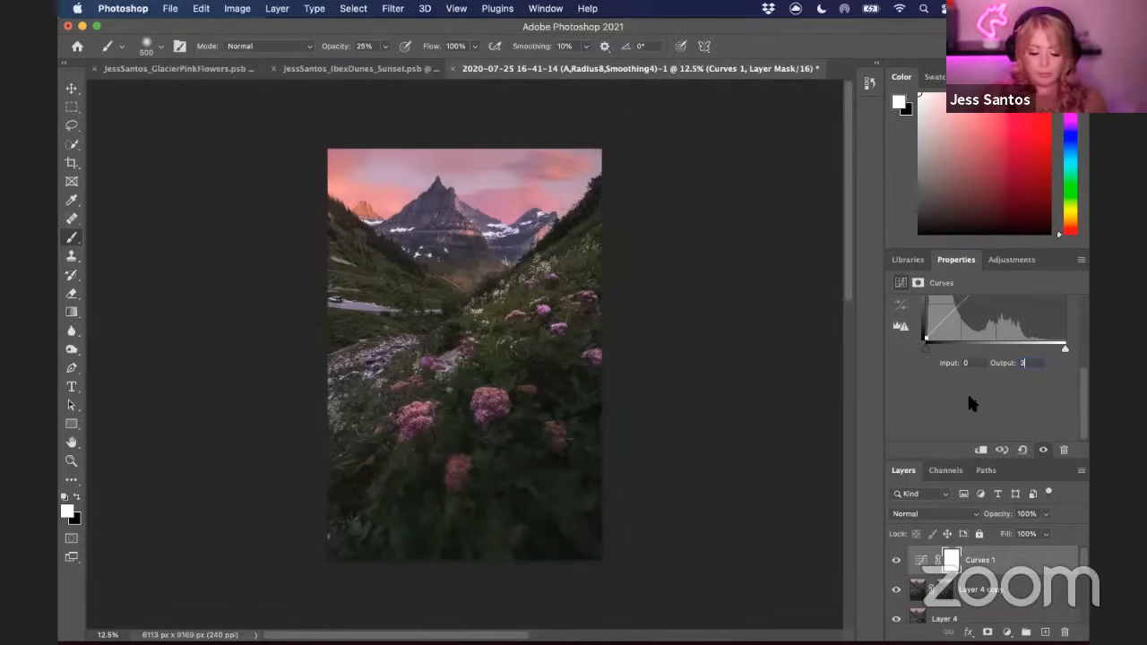
# Switch the curve to the Blue channel and set its black point's output to 2
pyautogui.scroll(4, 967, 391)
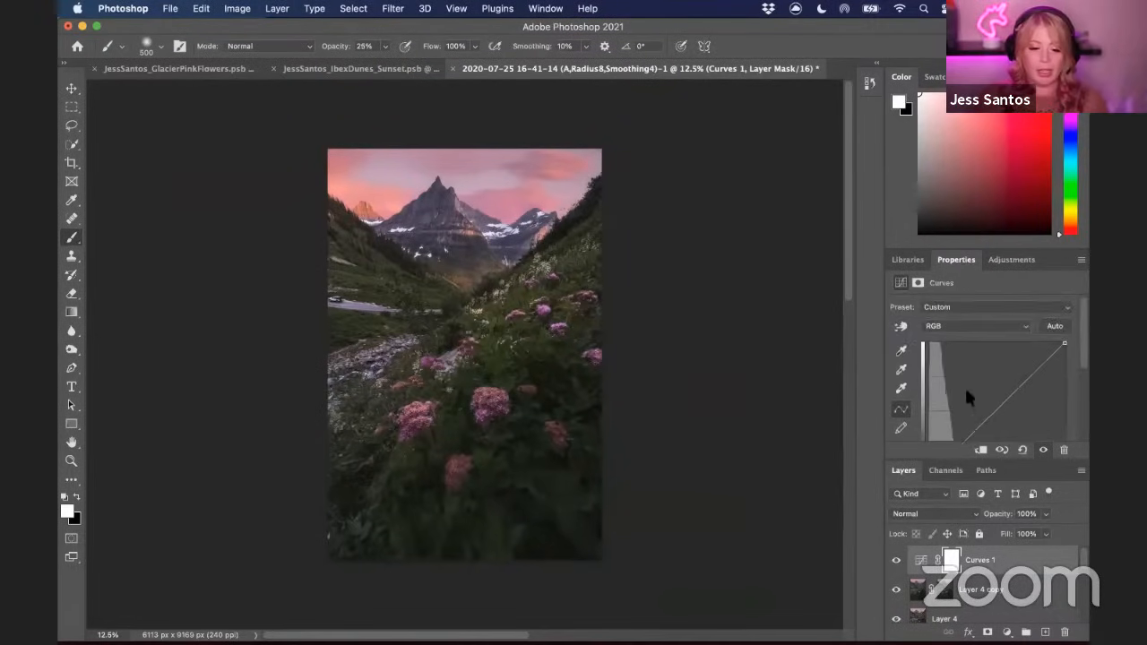
pyautogui.click(940, 327)
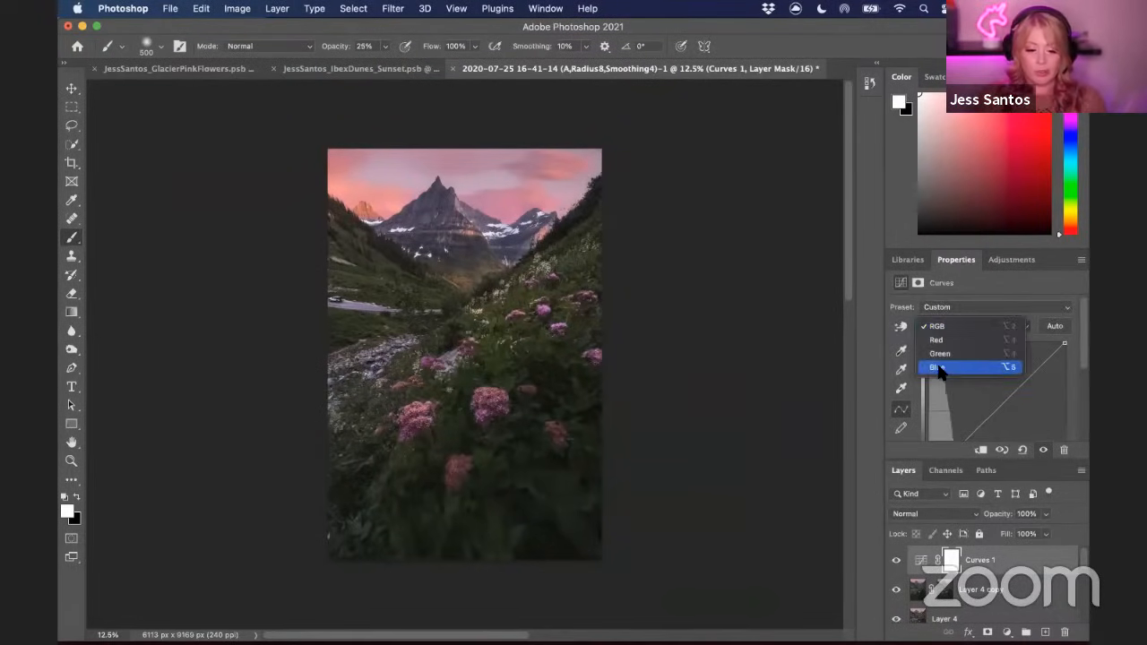
pyautogui.click(936, 368)
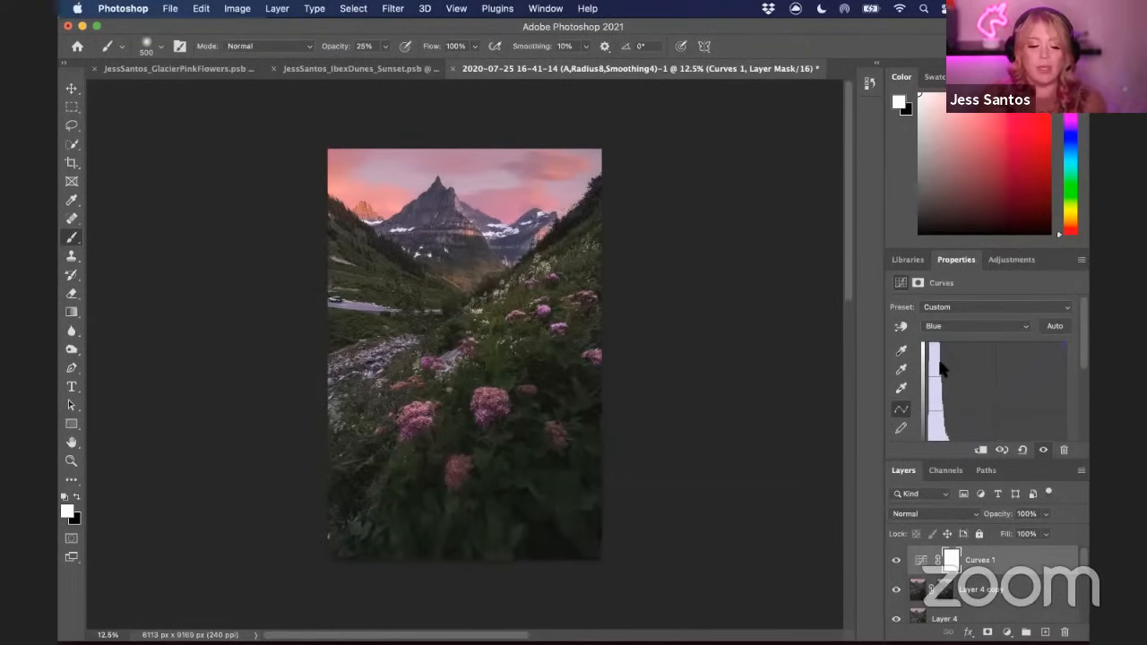
pyautogui.scroll(-2, 917, 390)
pyautogui.scroll(-6, 917, 390)
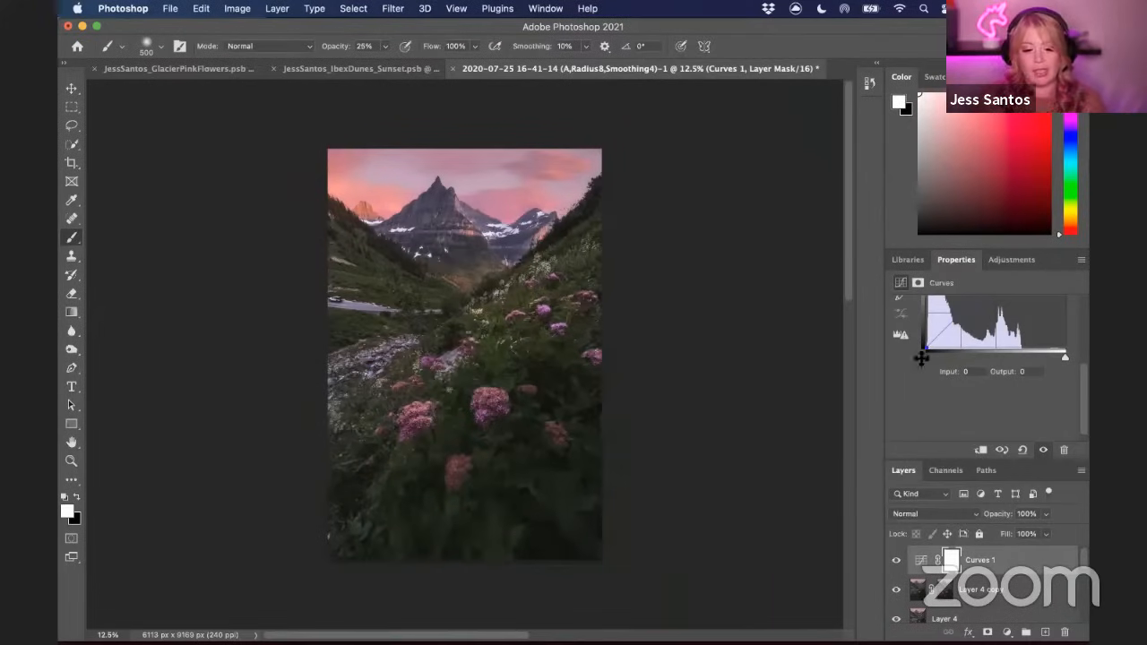
pyautogui.write('2')
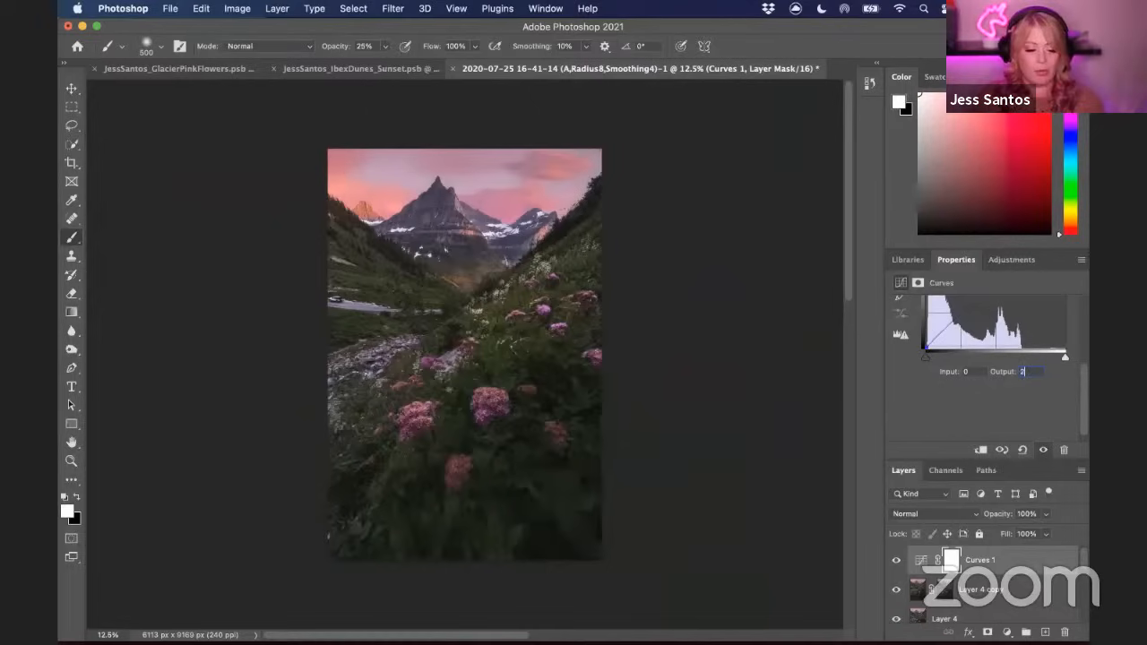
# Toggle the Curves layer's visibility to compare the image with and without the adjustment
pyautogui.click(896, 561)
pyautogui.click(896, 562)
pyautogui.click(896, 561)
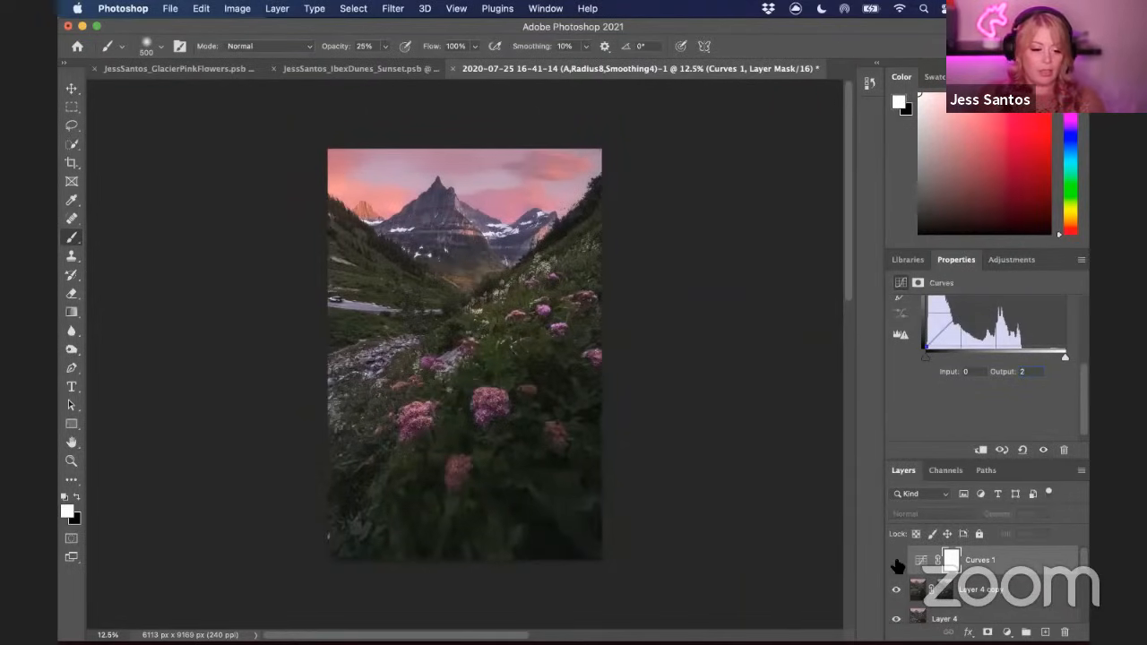
pyautogui.click(896, 562)
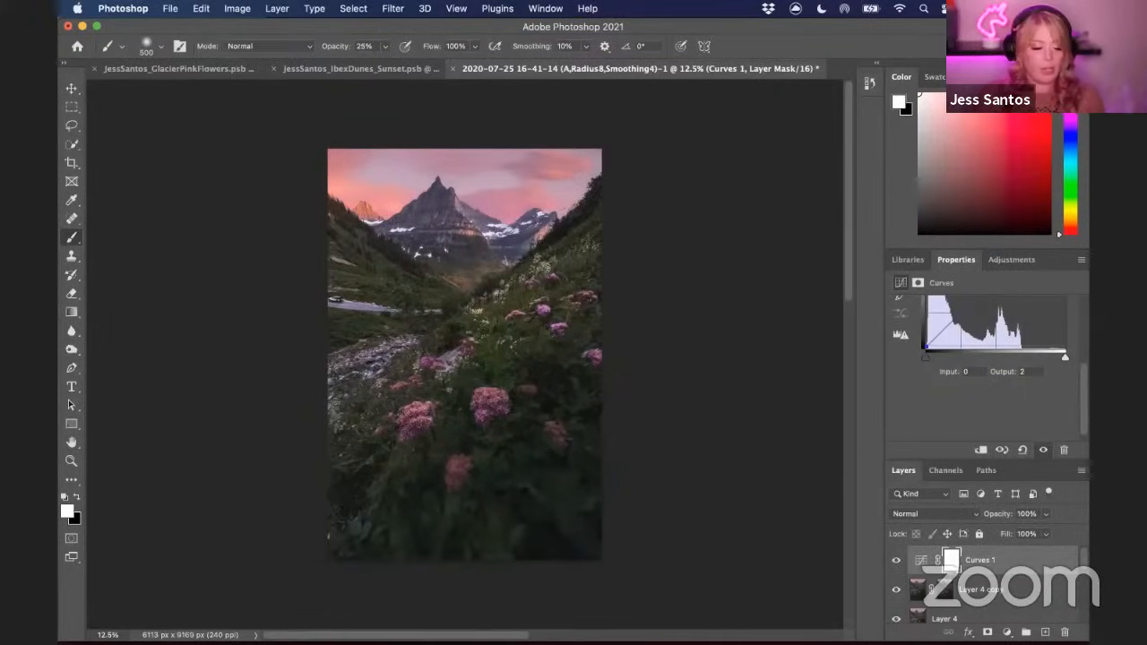
# Set the foreground colour to black and the brush opacity to 100%
pyautogui.click(77, 498)
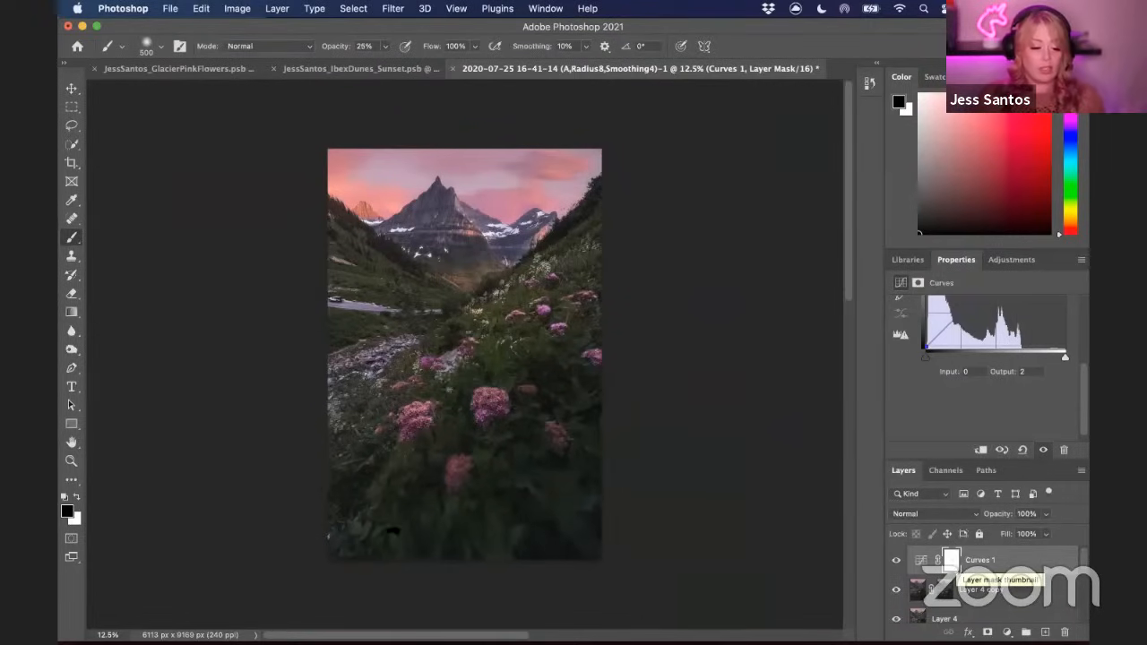
pyautogui.click(160, 46)
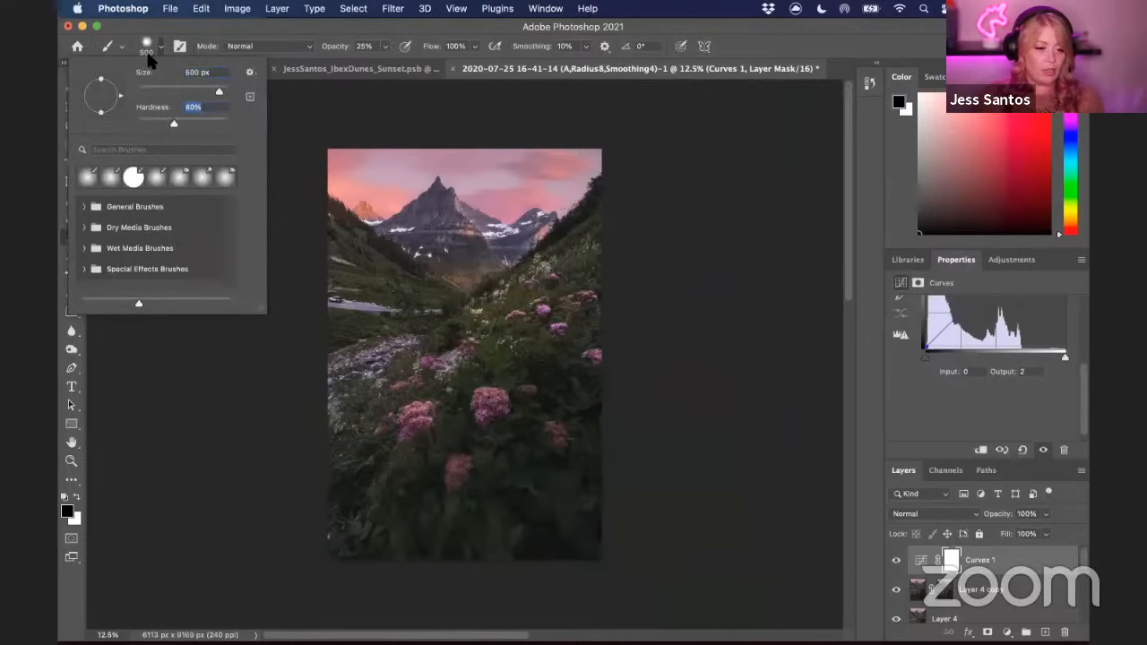
pyautogui.click(158, 45)
pyautogui.moveTo(270, 27); pyautogui.dragTo(274, 63)
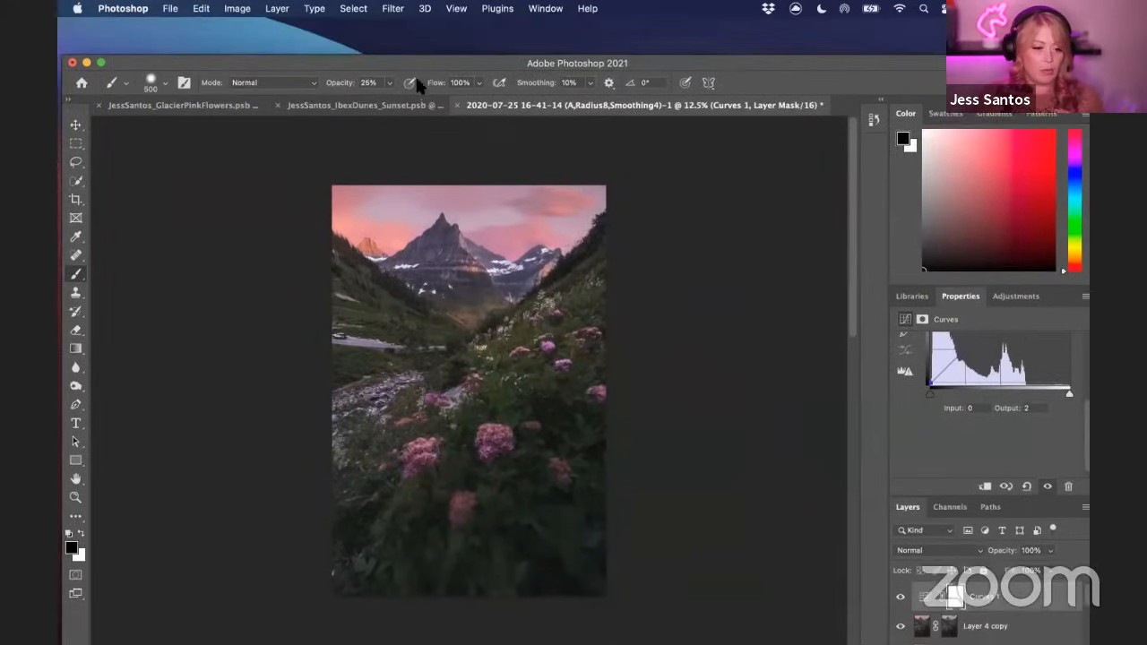
pyautogui.write('100')
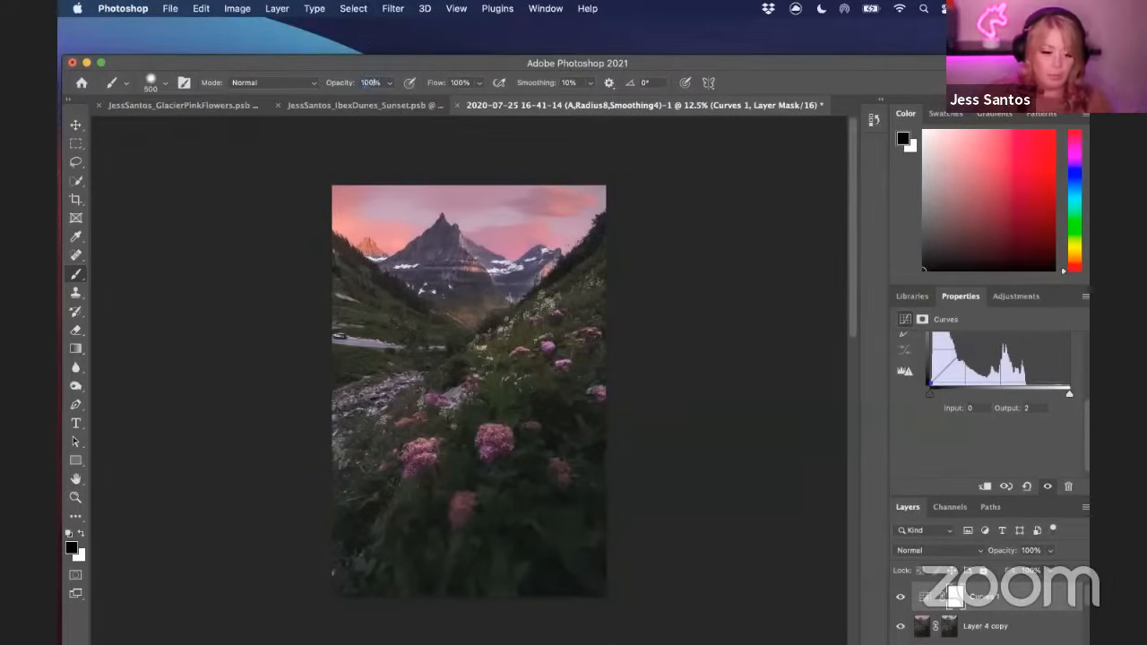
pyautogui.press('Return')
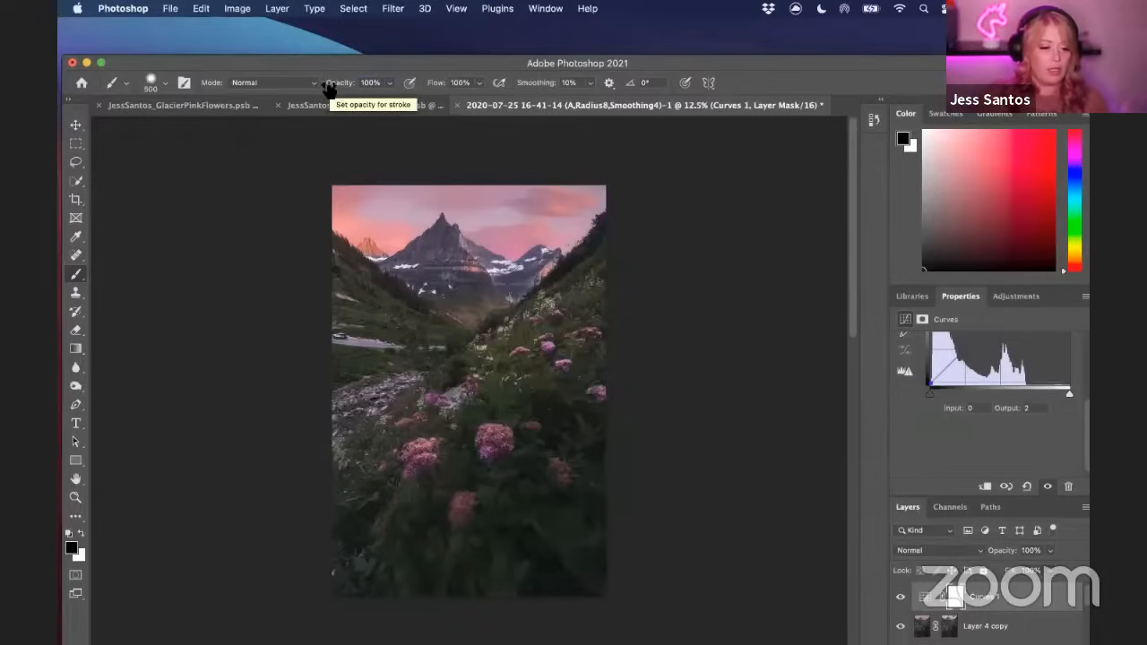
pyautogui.moveTo(252, 58); pyautogui.dragTo(249, 22)
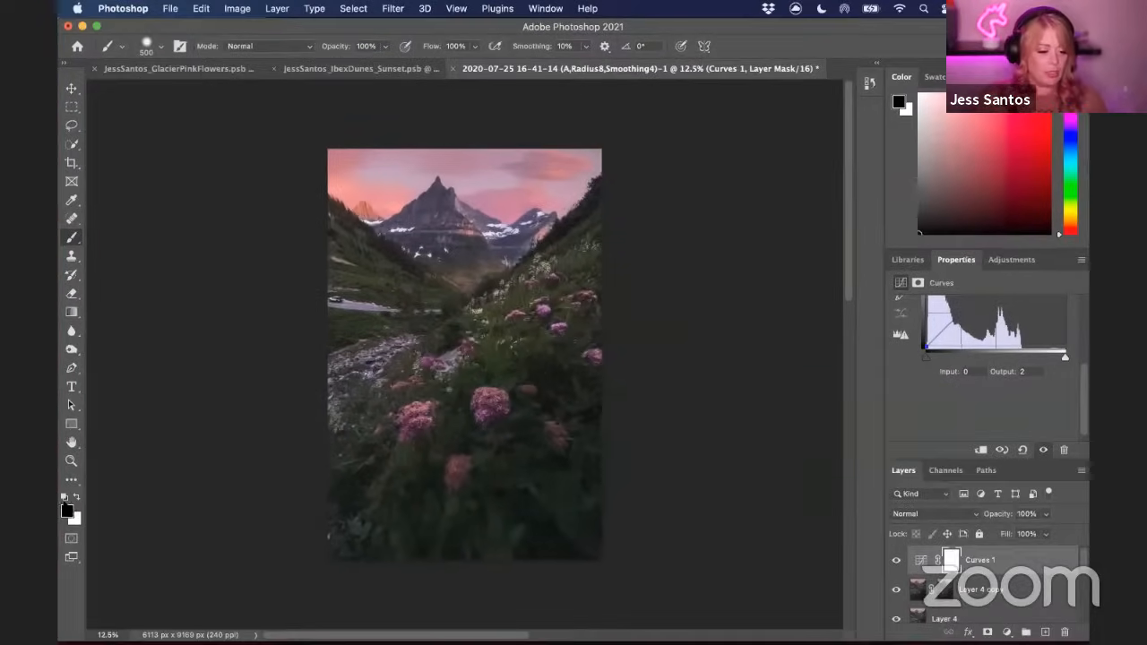
# Enlarge the brush to about 1800 px and paint black on the Curves mask over the flowers, slopes and lower left corner
pyautogui.press(']')
pyautogui.press(']')
pyautogui.press(']')
pyautogui.press(']')
pyautogui.press(']')
pyautogui.press(']')
pyautogui.press(']')
pyautogui.press(']')
pyautogui.press(']')
pyautogui.press(']')
pyautogui.press(']')
pyautogui.press(']')
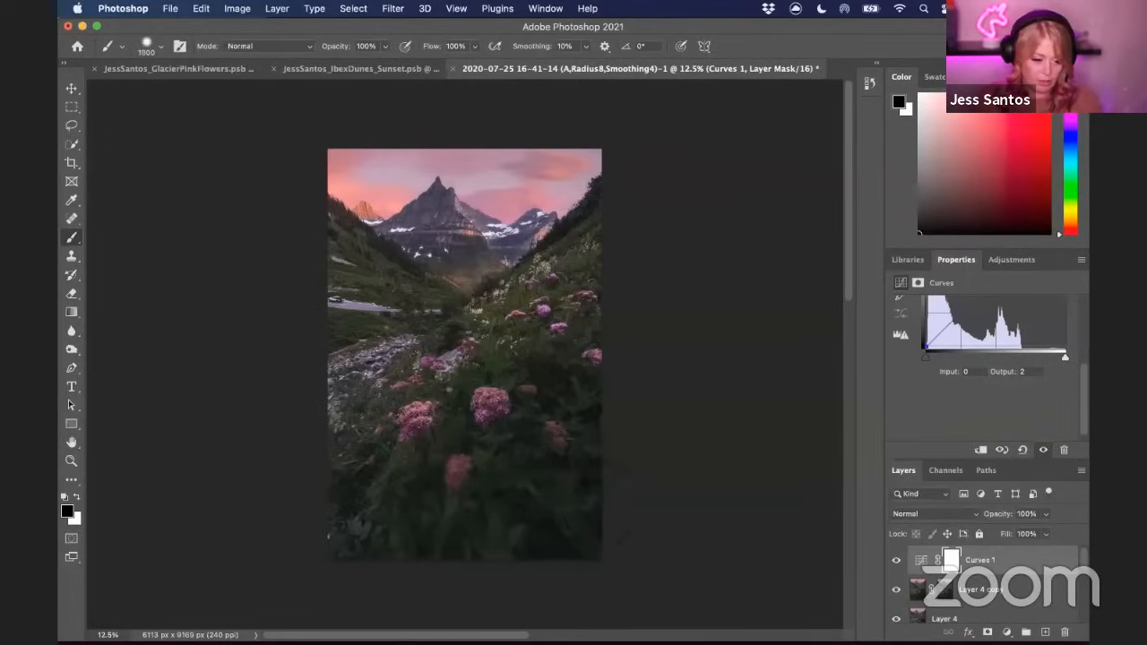
pyautogui.press('[')
pyautogui.press('[')
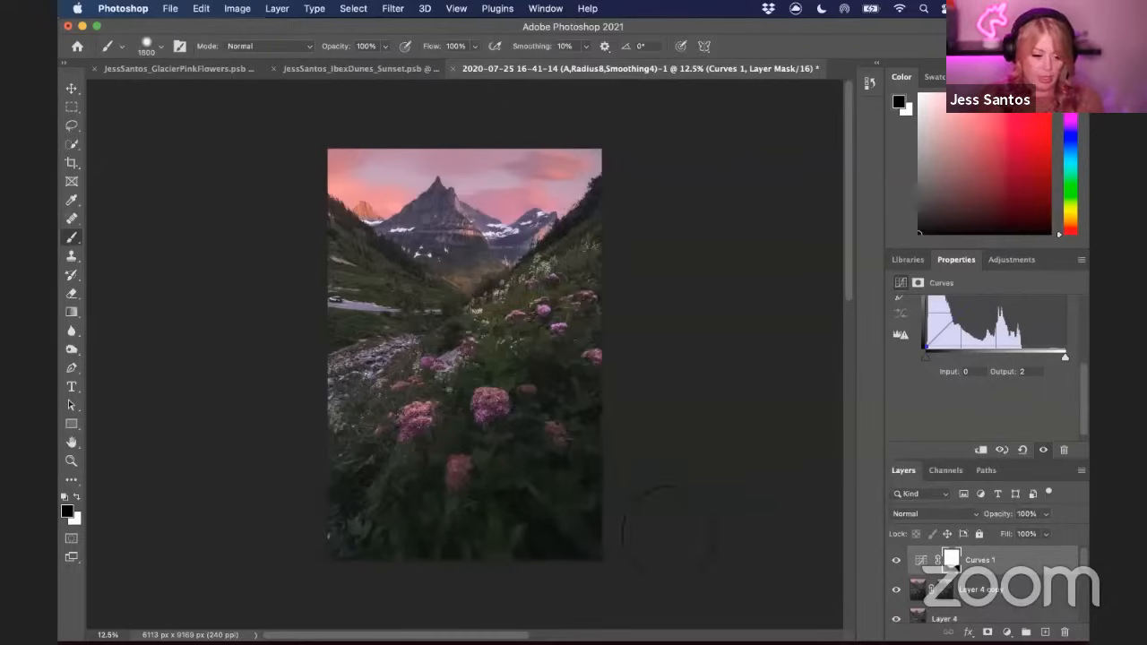
pyautogui.click(413, 421)
pyautogui.click(515, 412)
pyautogui.click(584, 282)
pyautogui.click(431, 314)
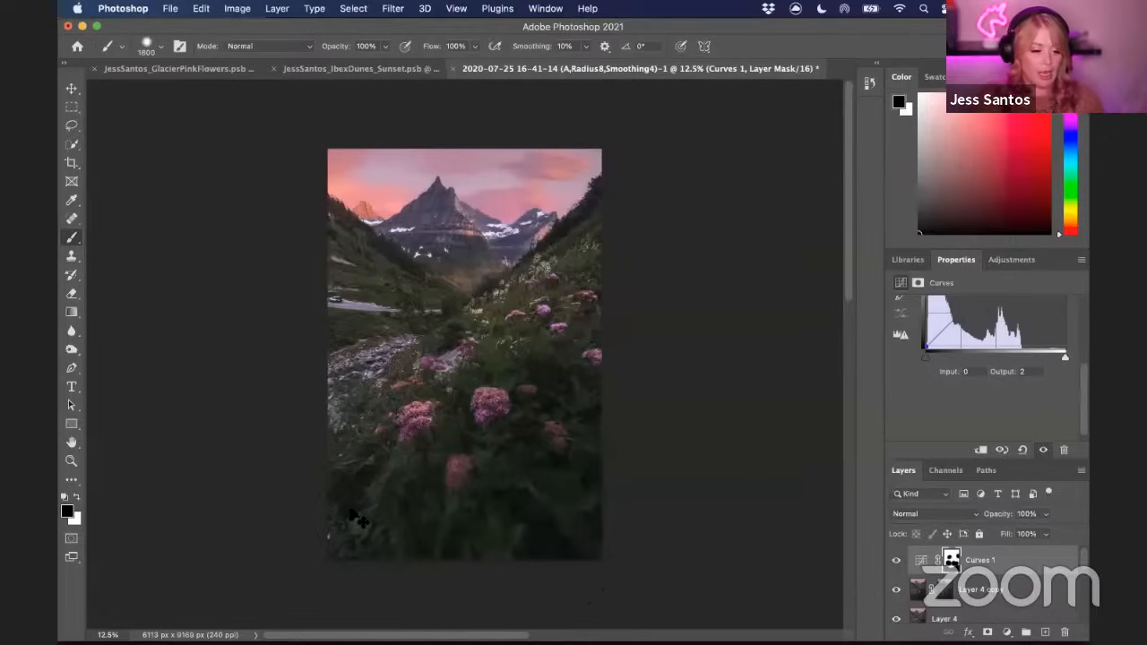
pyautogui.click(358, 517)
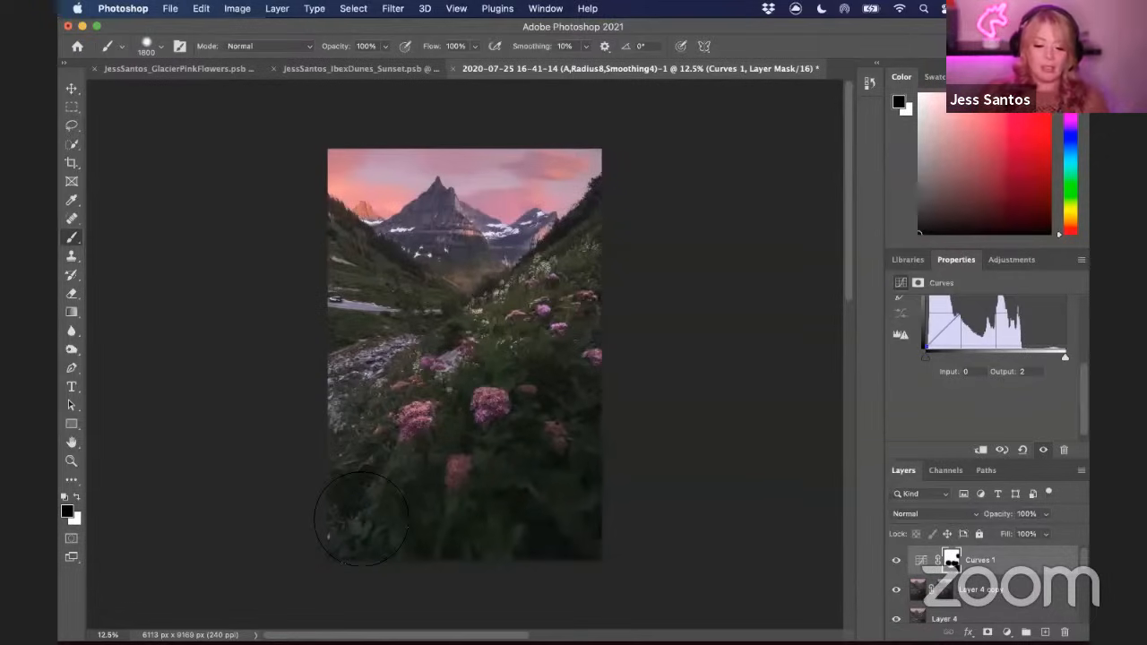